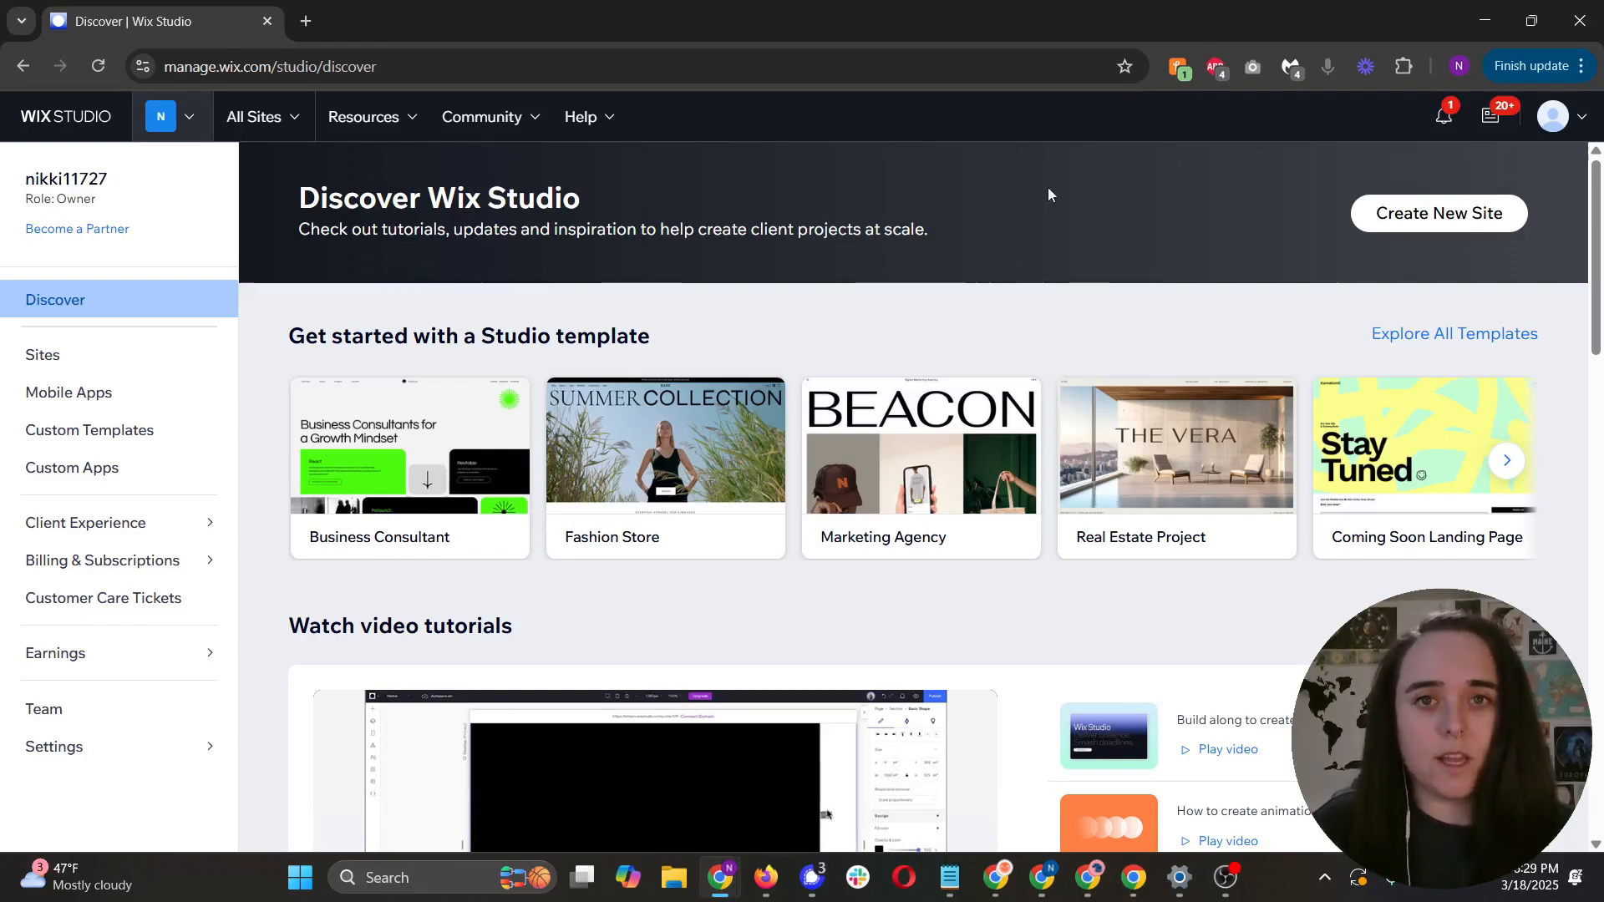
Step: Start a new site from a template and open the preview of the Home Remodeling Services template
click(1404, 219)
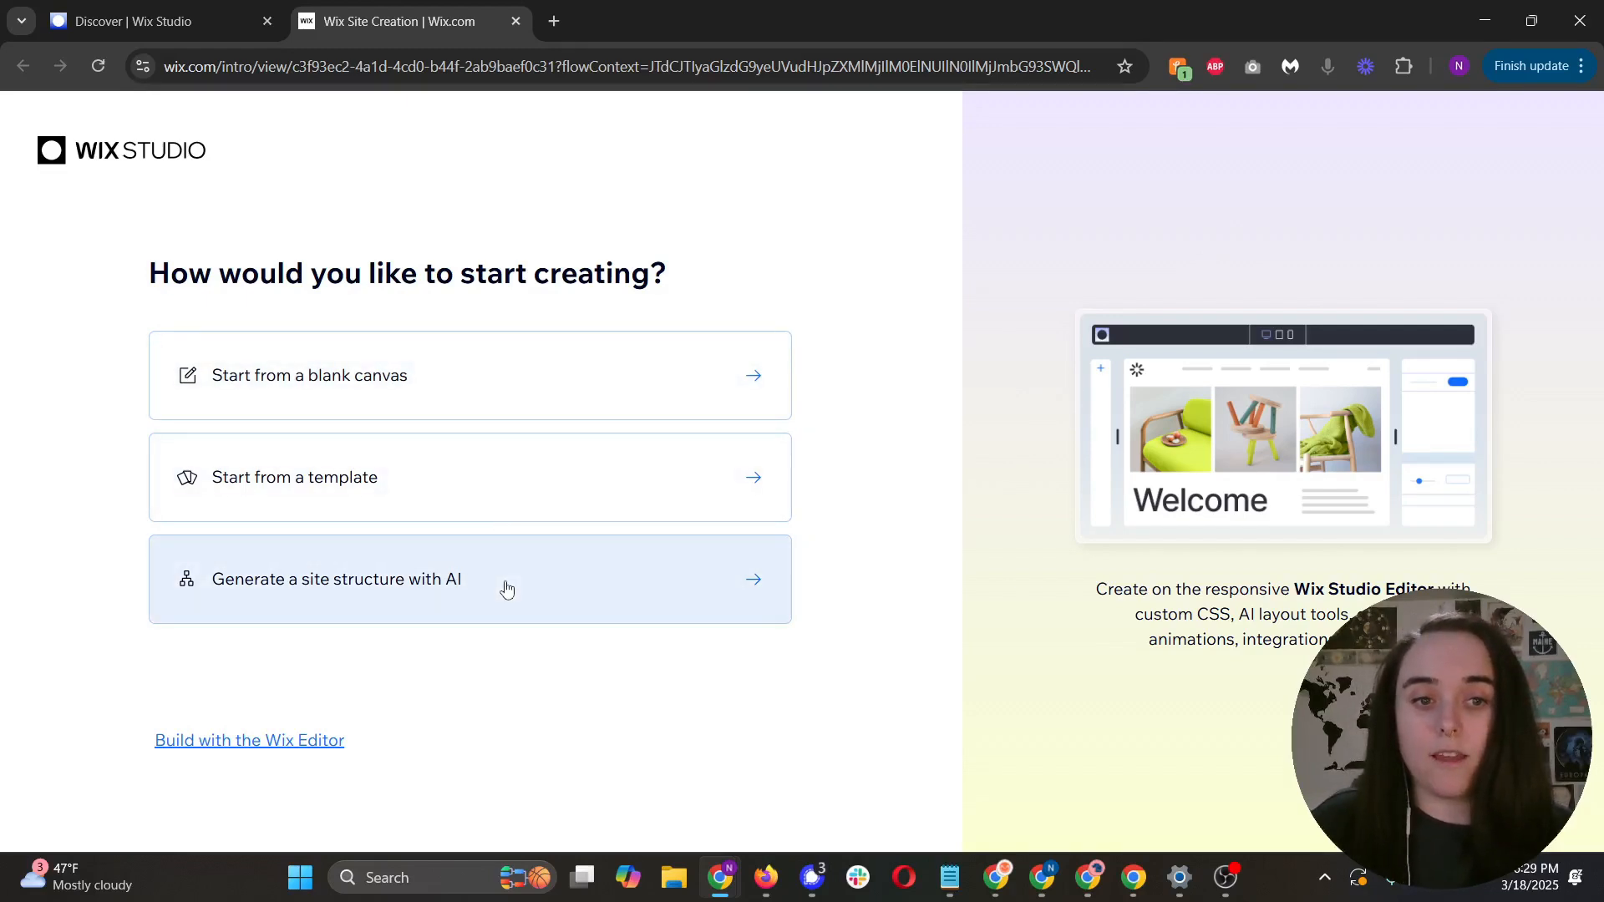
click(501, 516)
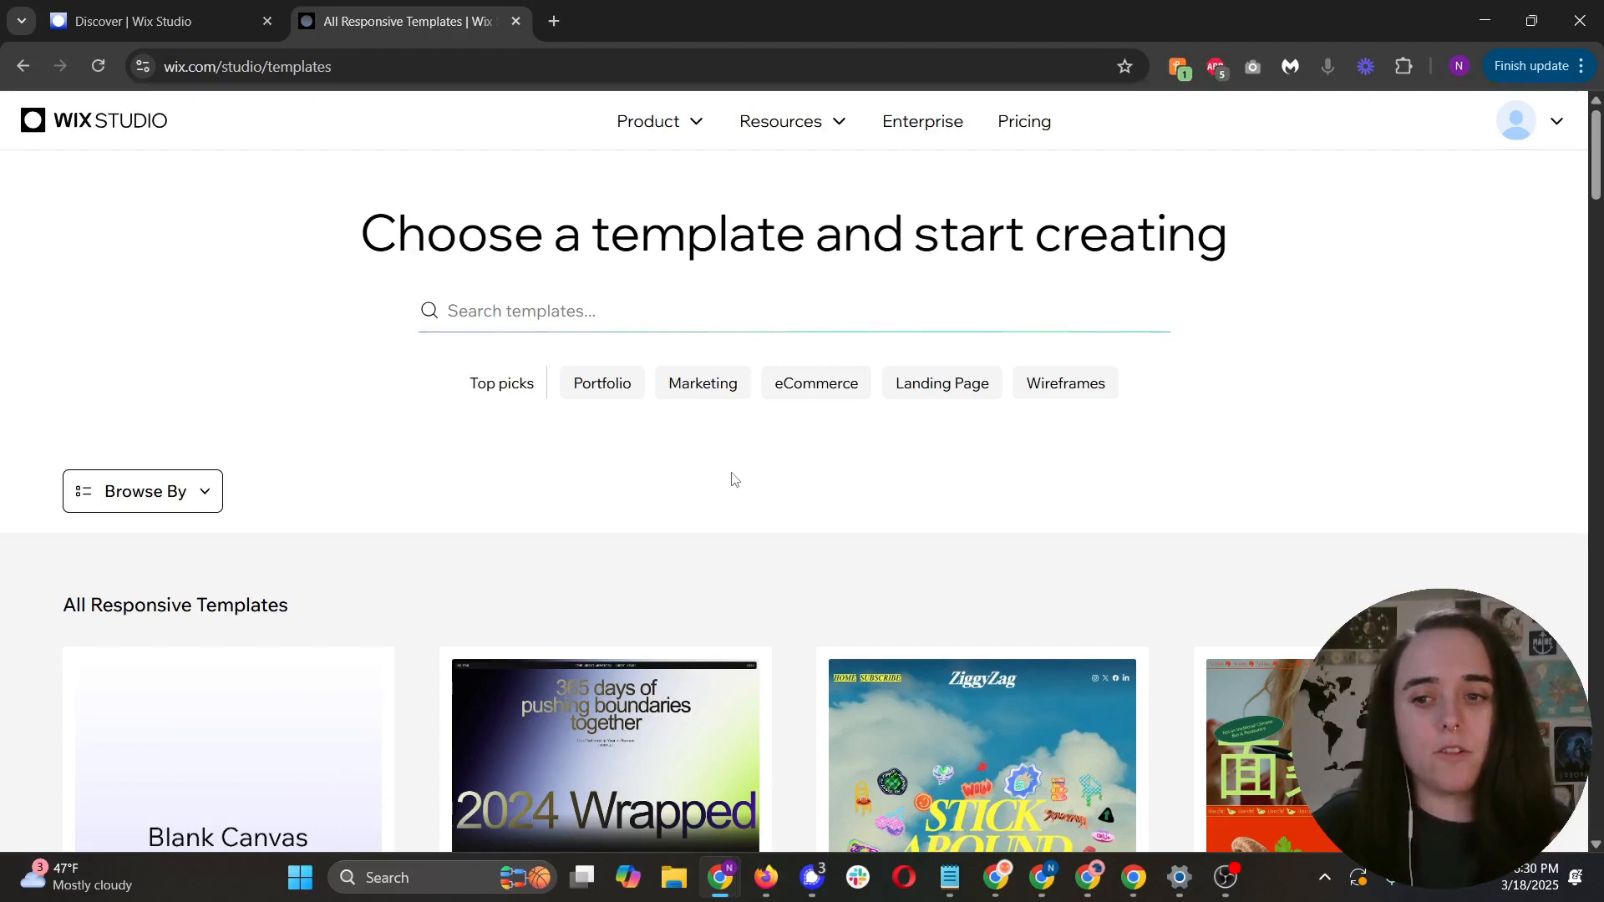
scroll(733, 478, down, 1)
scroll(734, 479, down, 1)
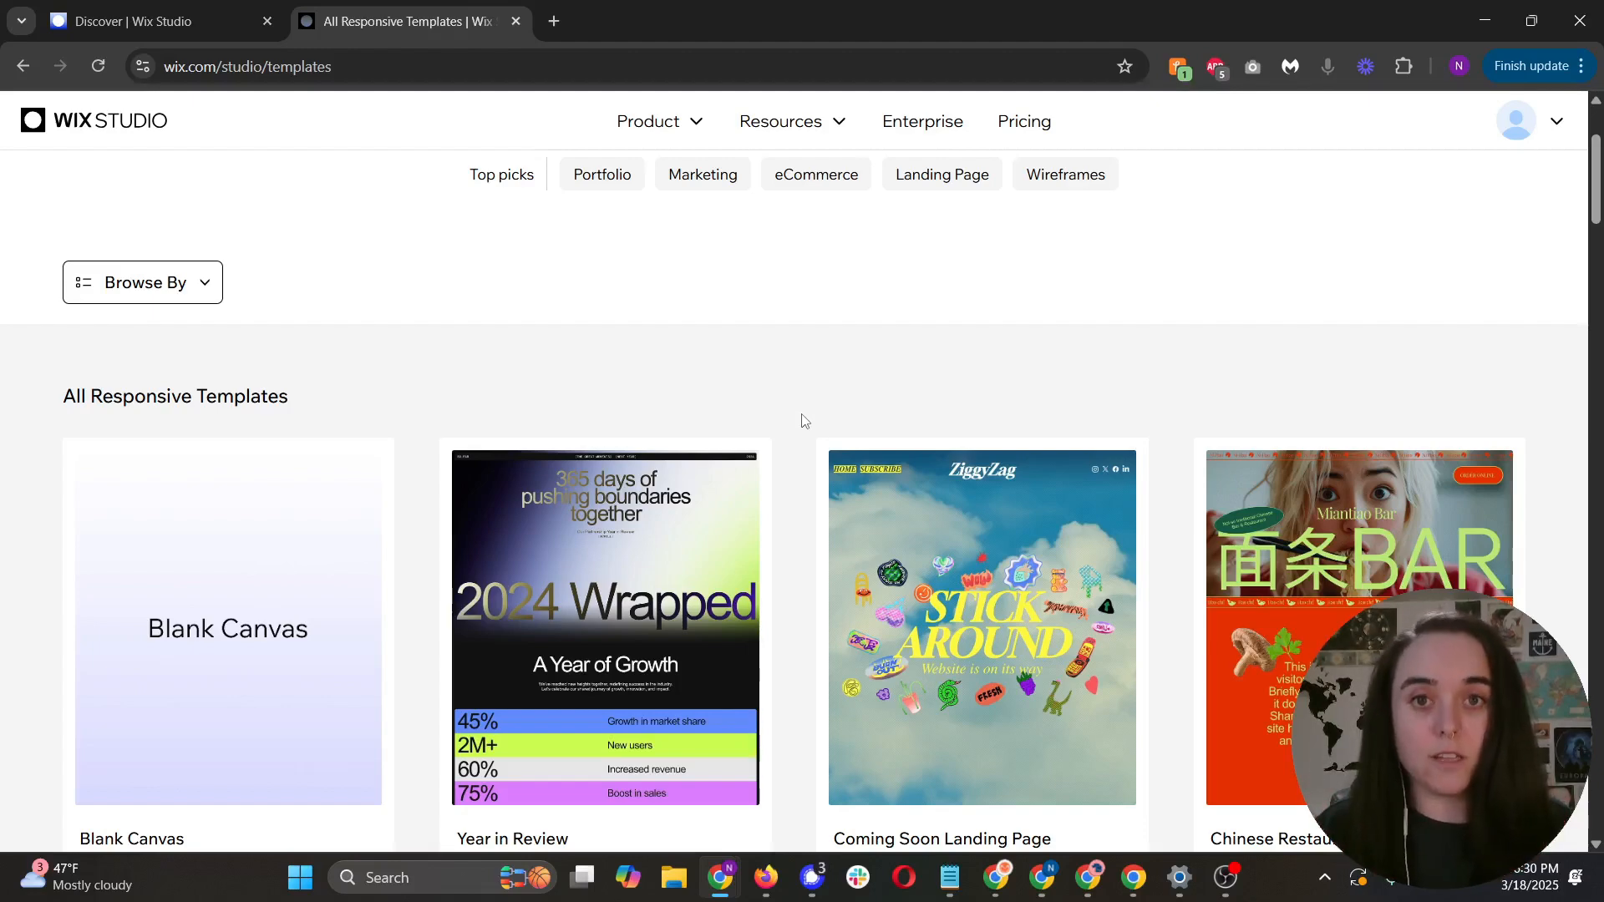
scroll(802, 421, down, 7)
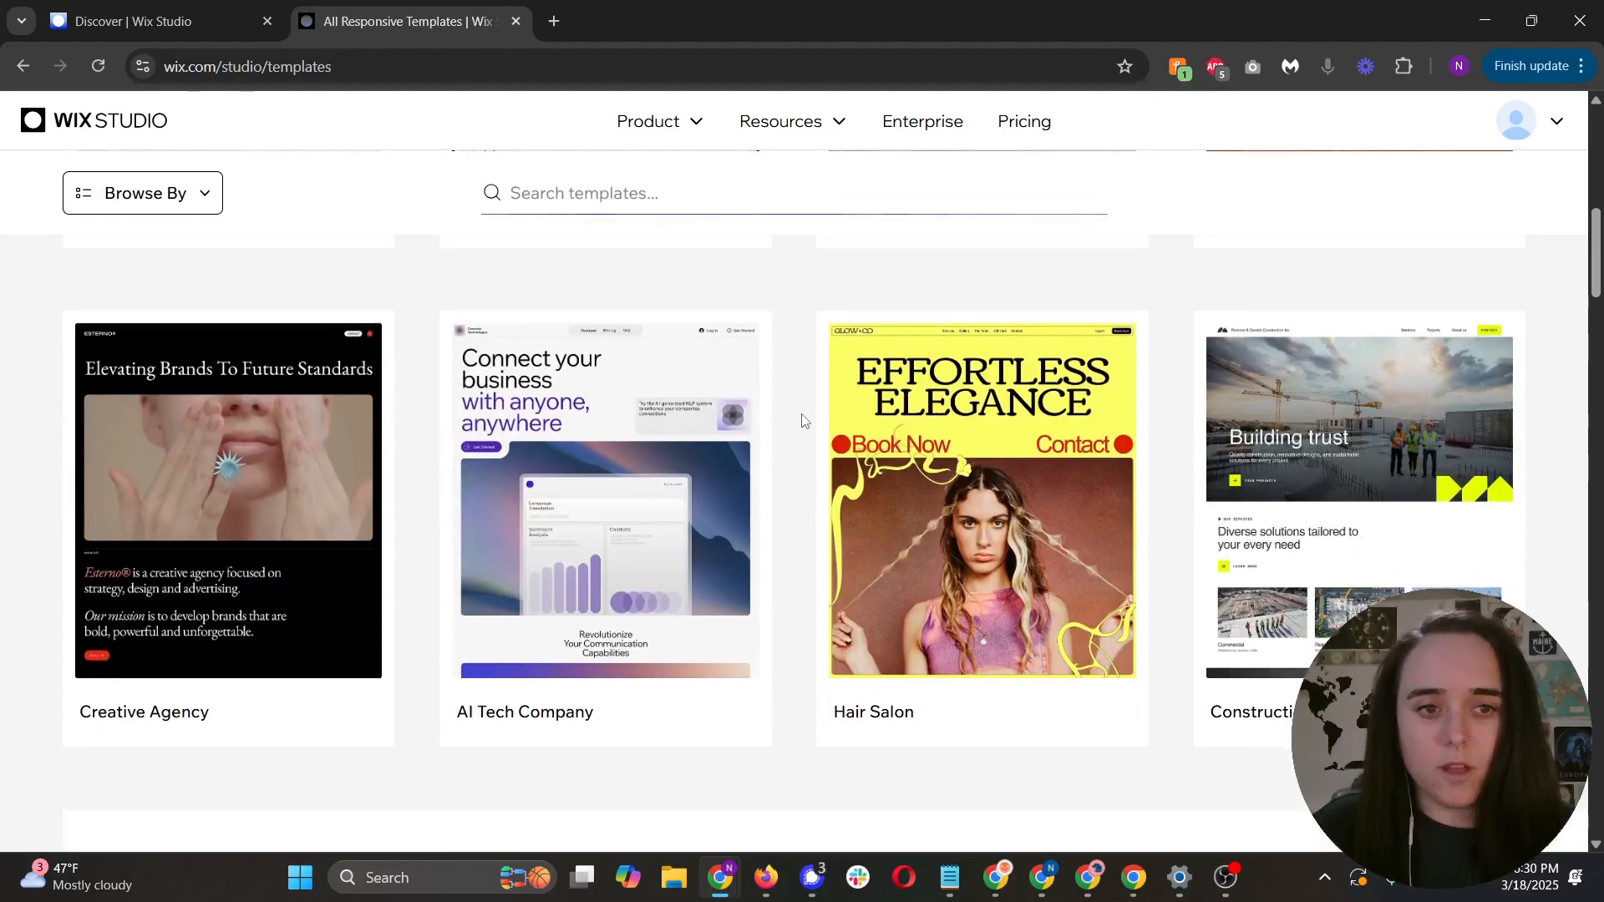
scroll(802, 420, down, 13)
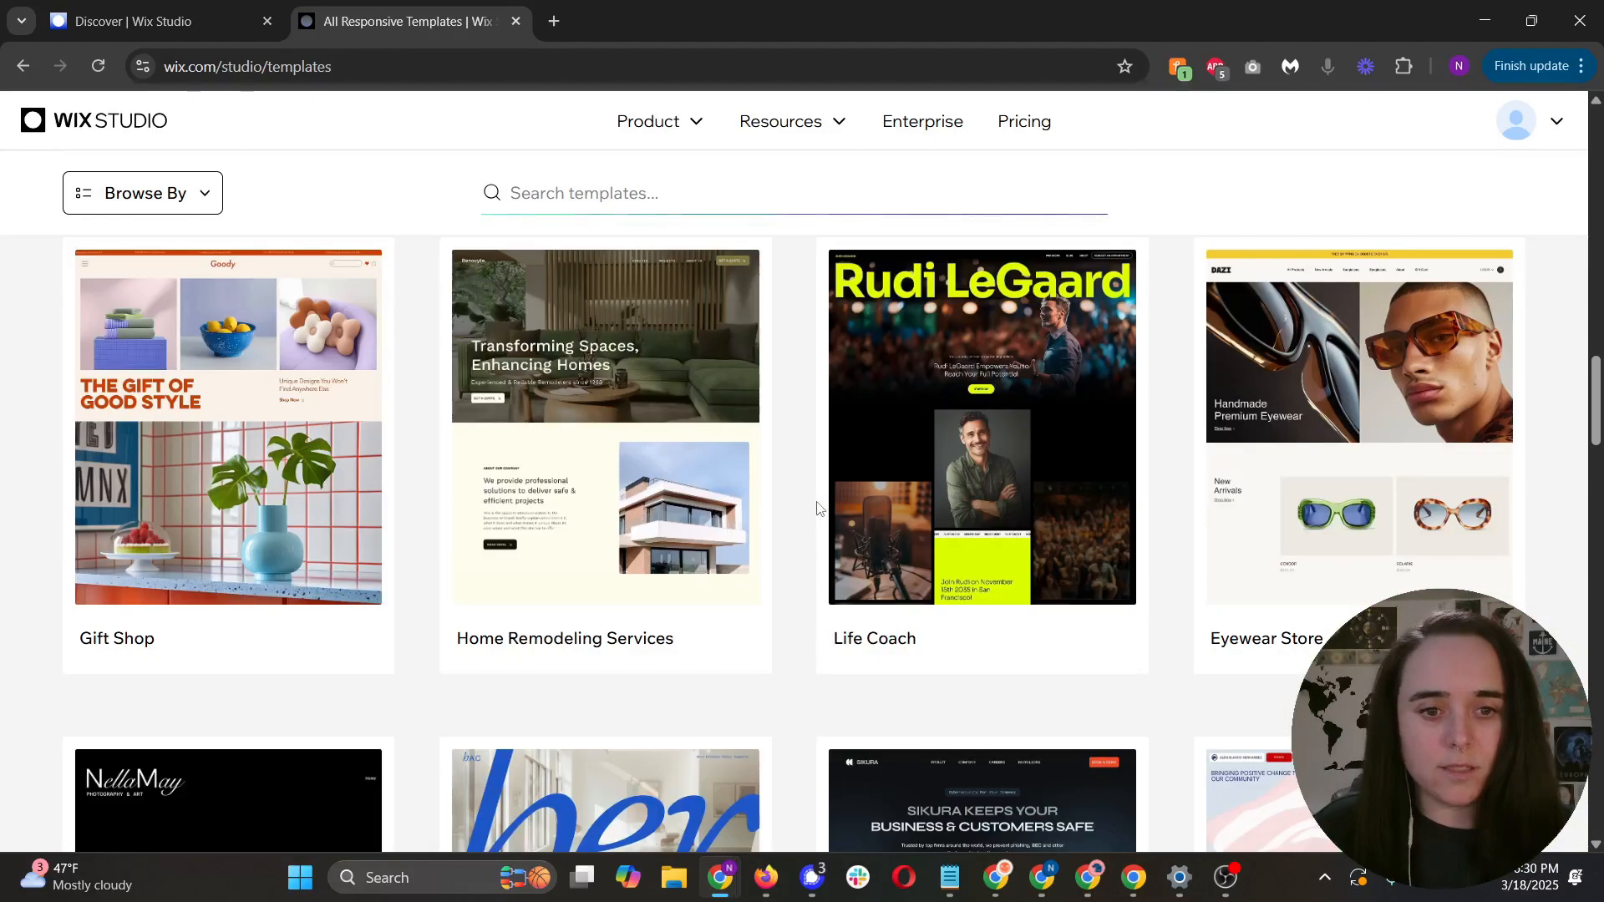
scroll(658, 453, down, 3)
scroll(658, 453, up, 4)
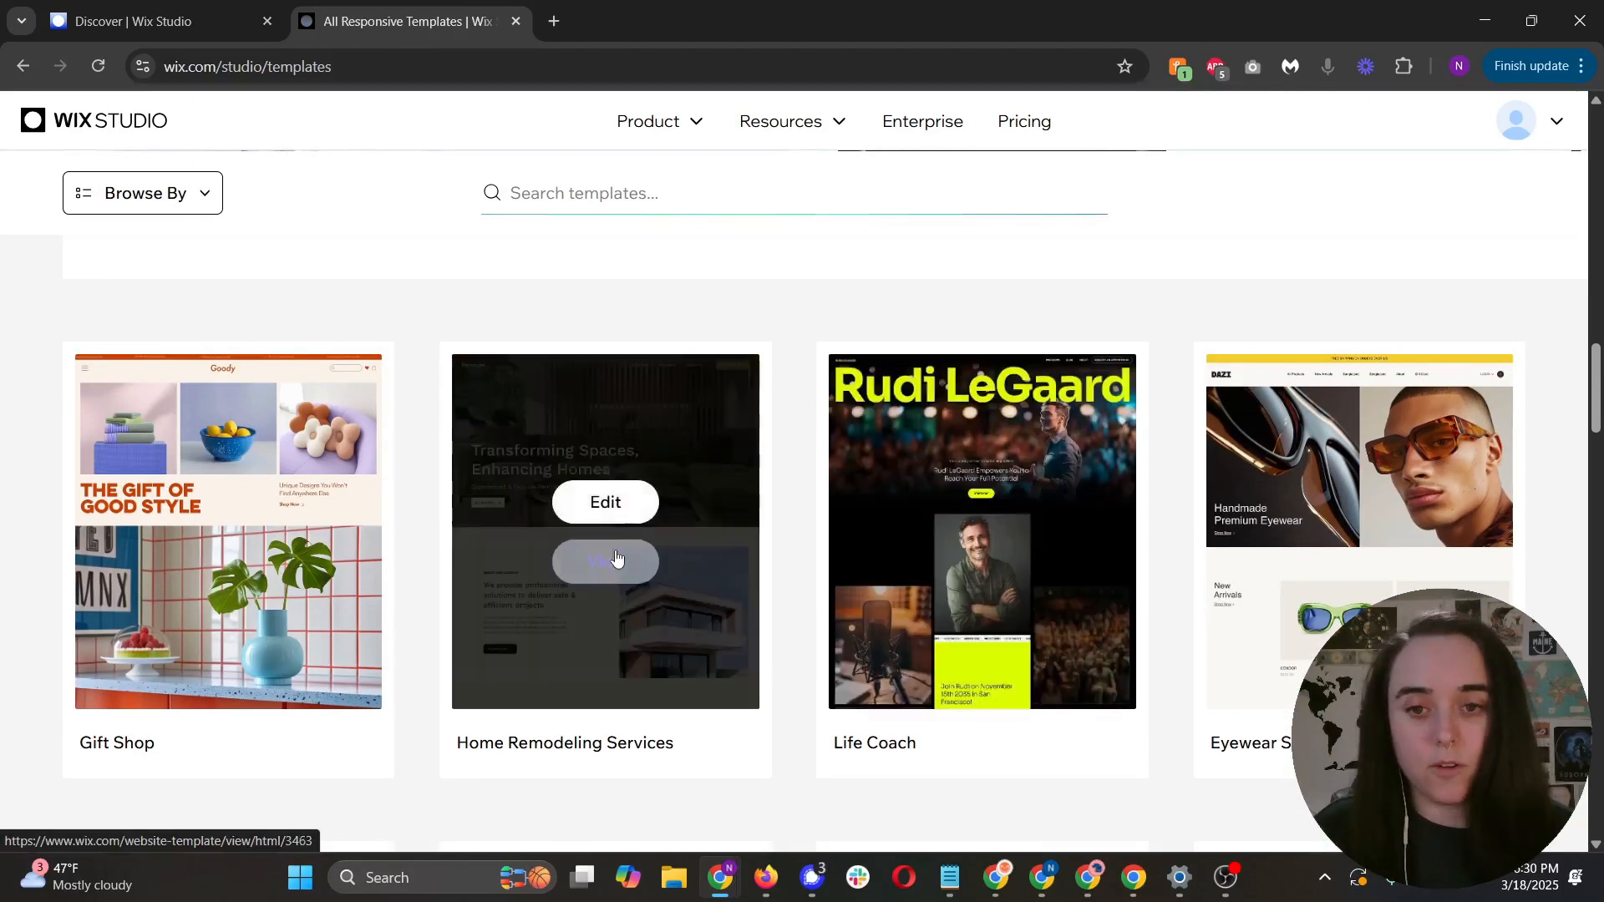
click(617, 559)
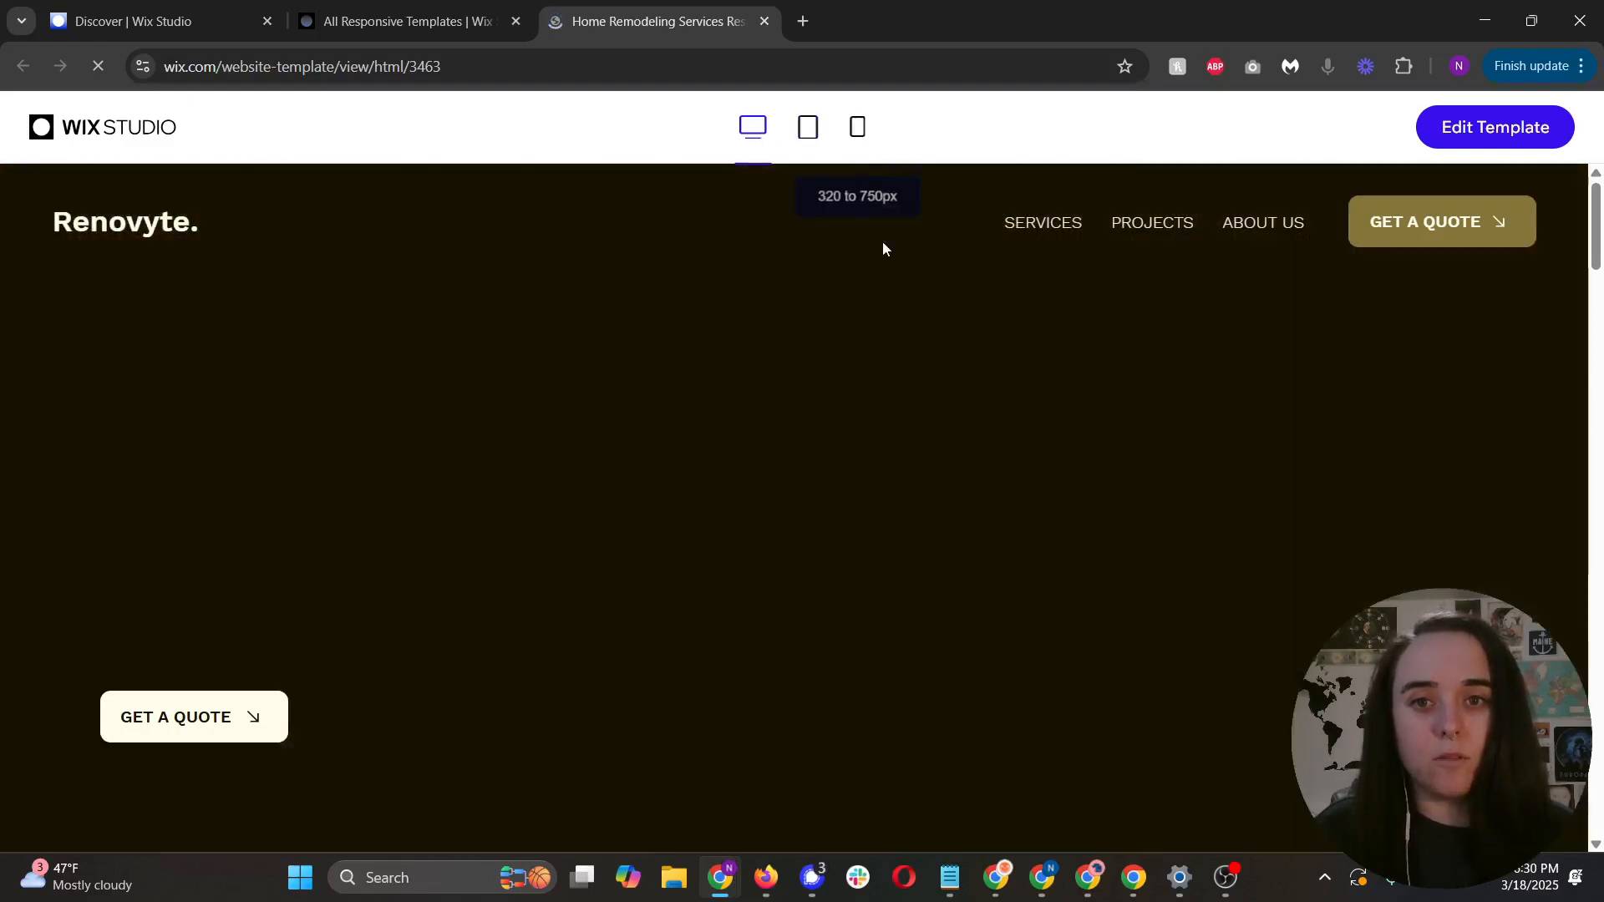
Step: Look through the Home Remodeling Services desktop preview, and open the template for editing
scroll(874, 294, down, 8)
scroll(875, 298, down, 8)
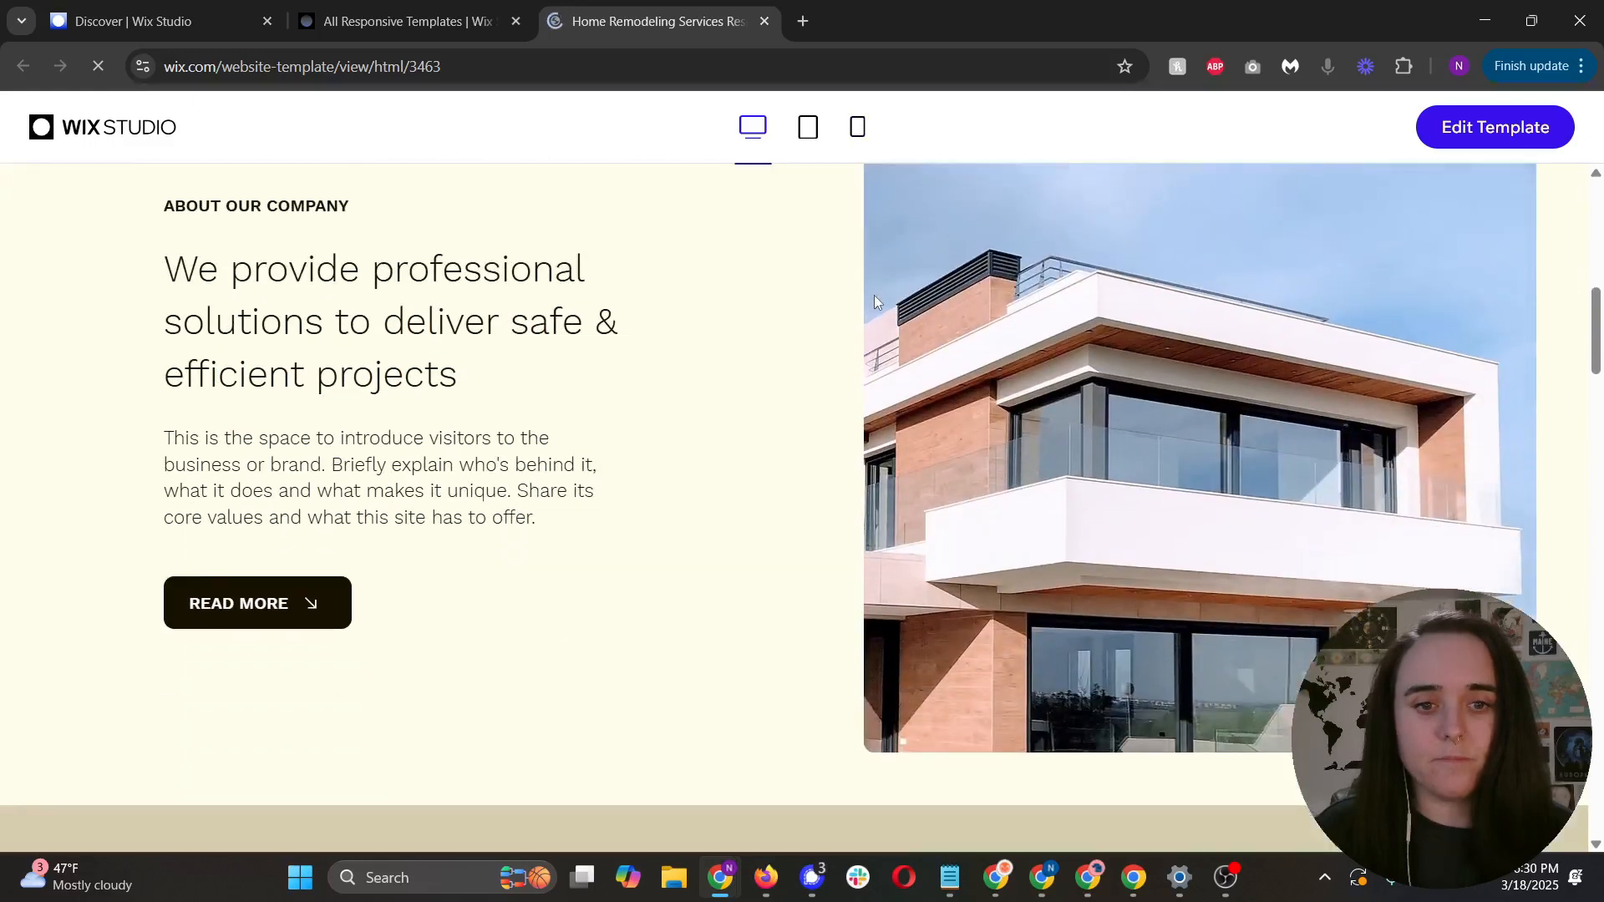
scroll(874, 301, down, 7)
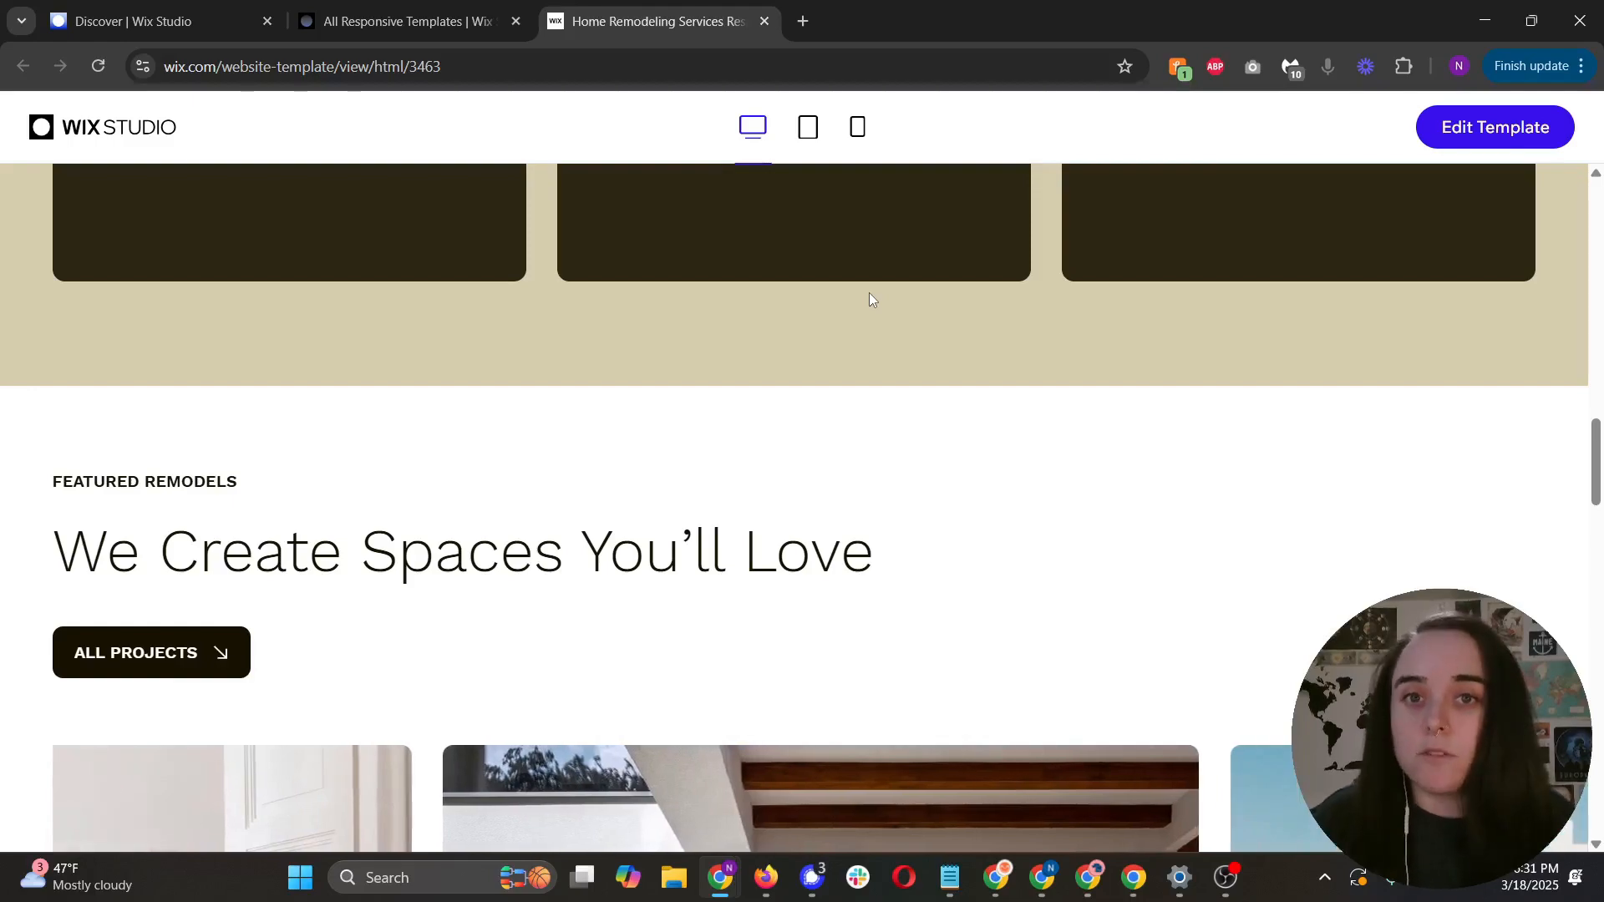
scroll(871, 299, down, 20)
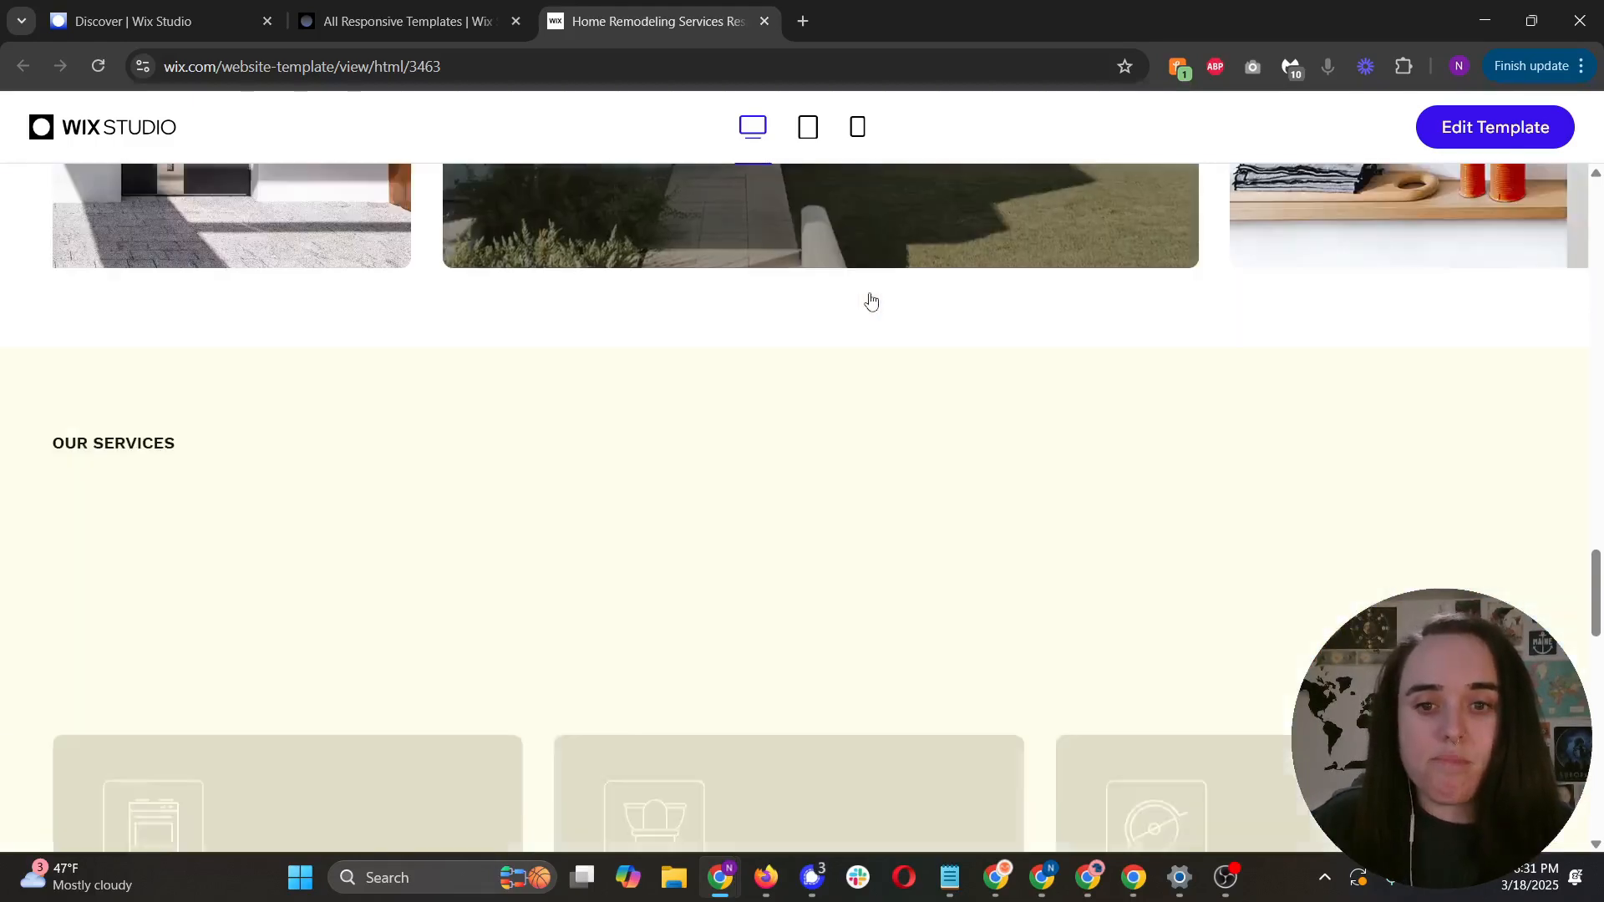
scroll(872, 305, up, 20)
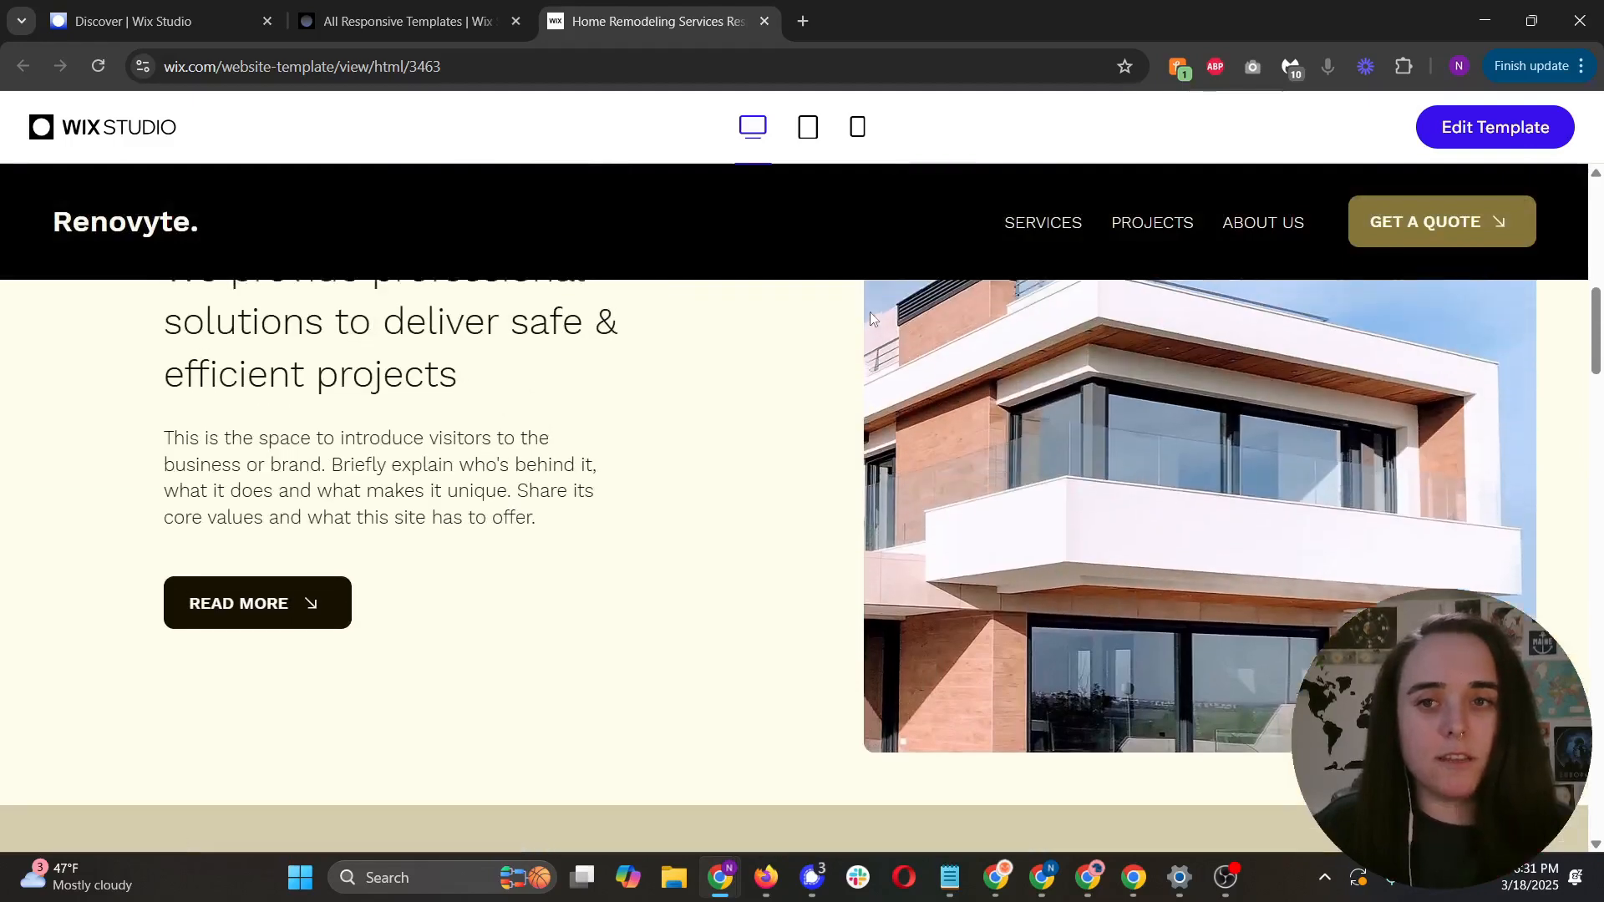
scroll(870, 313, up, 5)
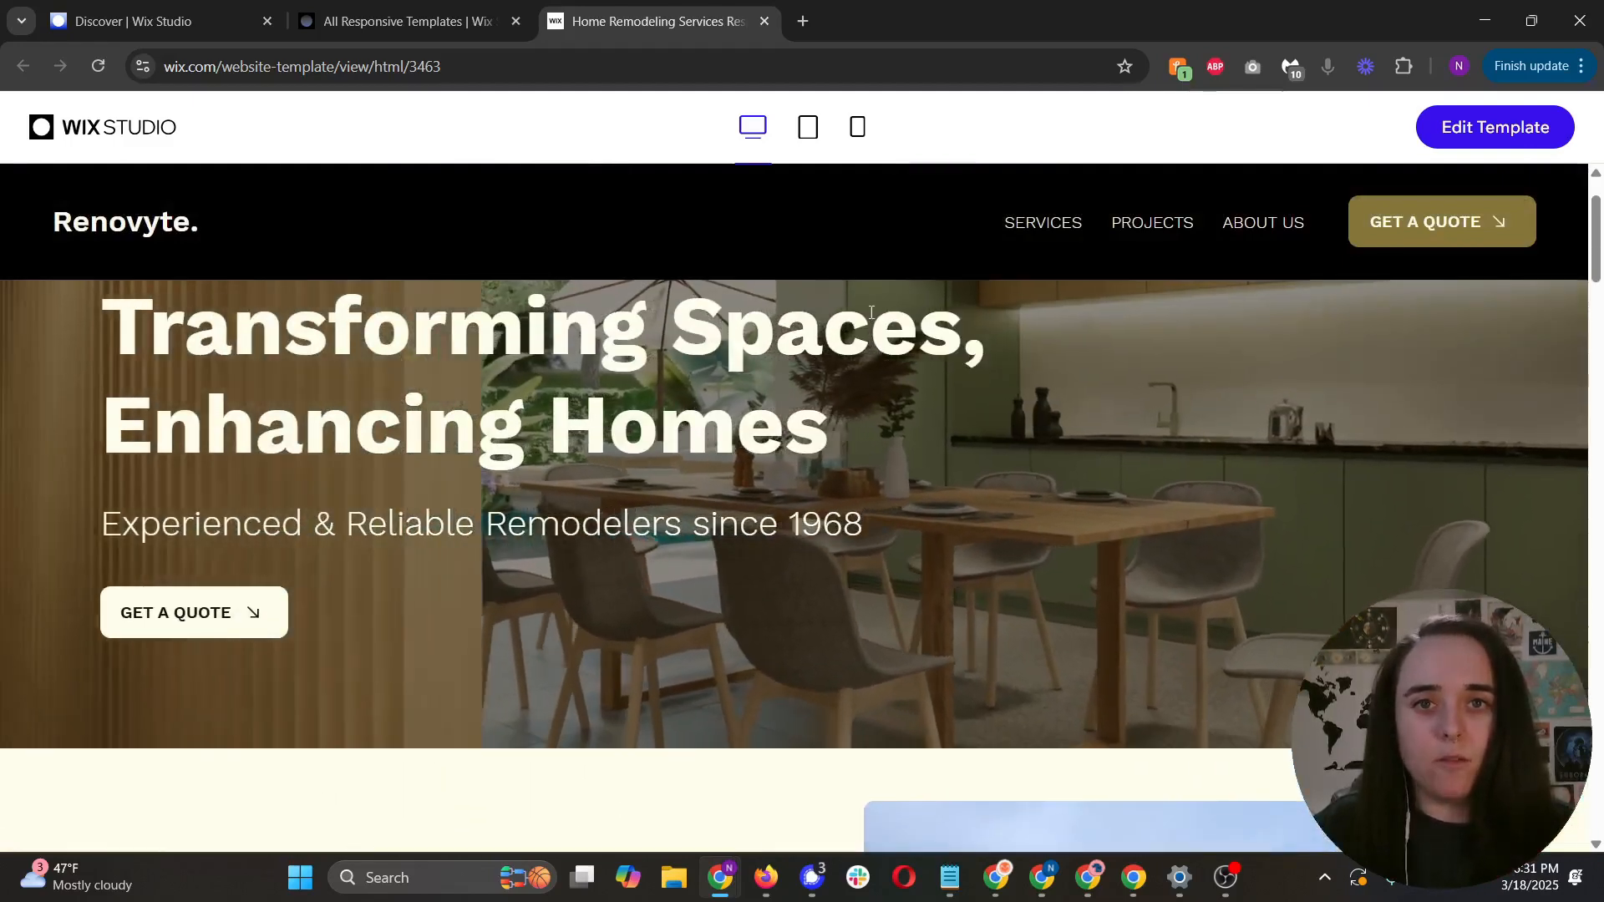
scroll(872, 313, up, 2)
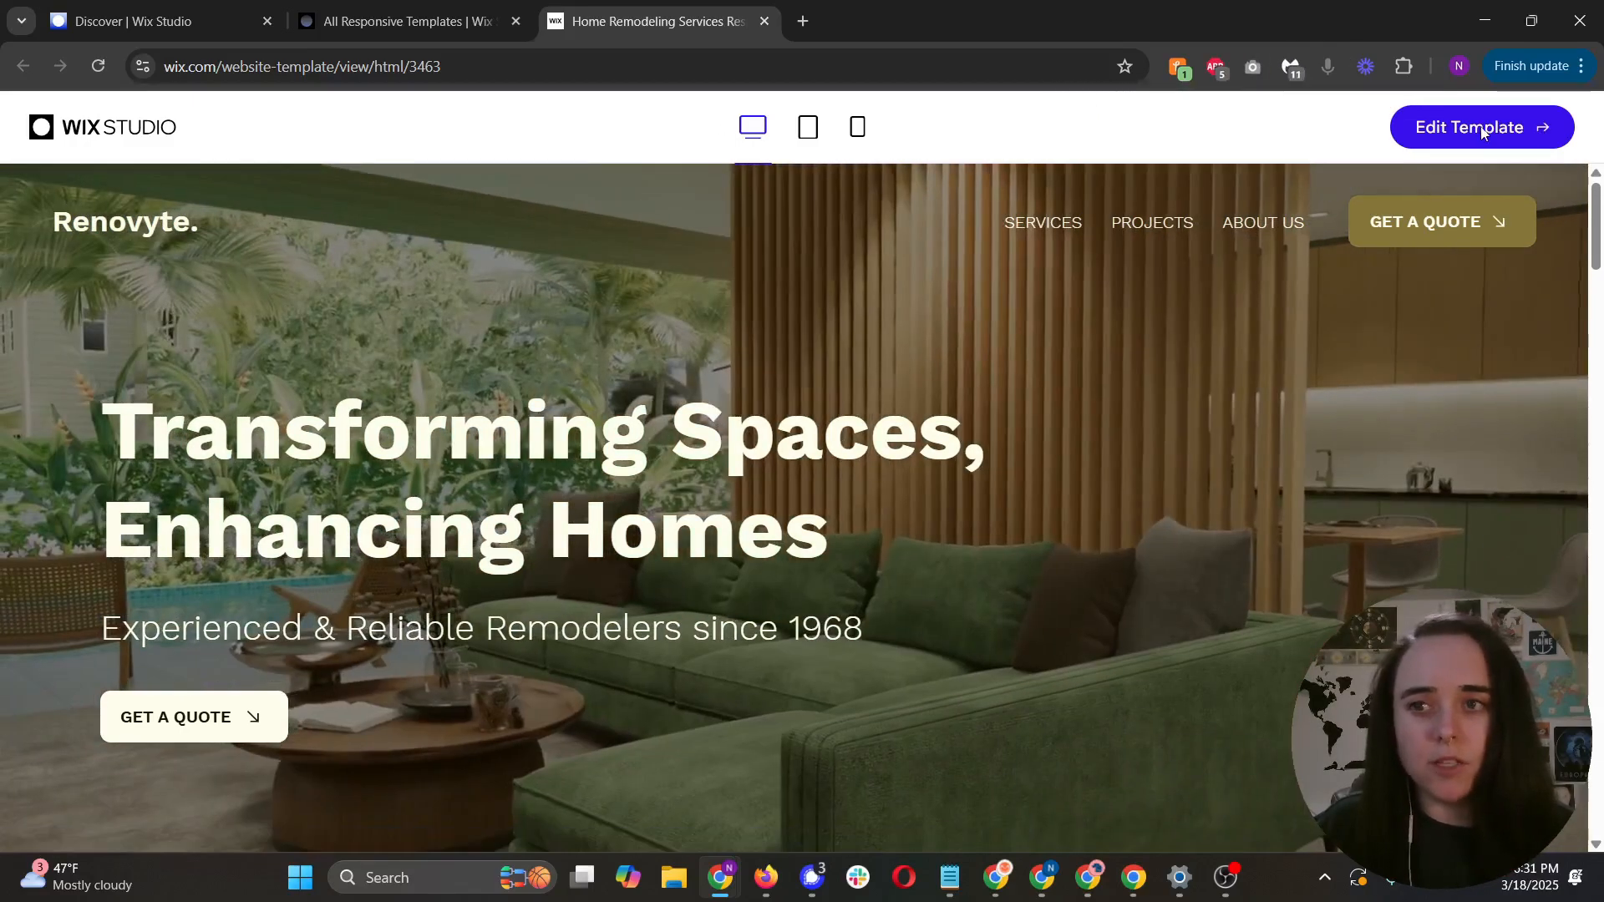
click(1483, 129)
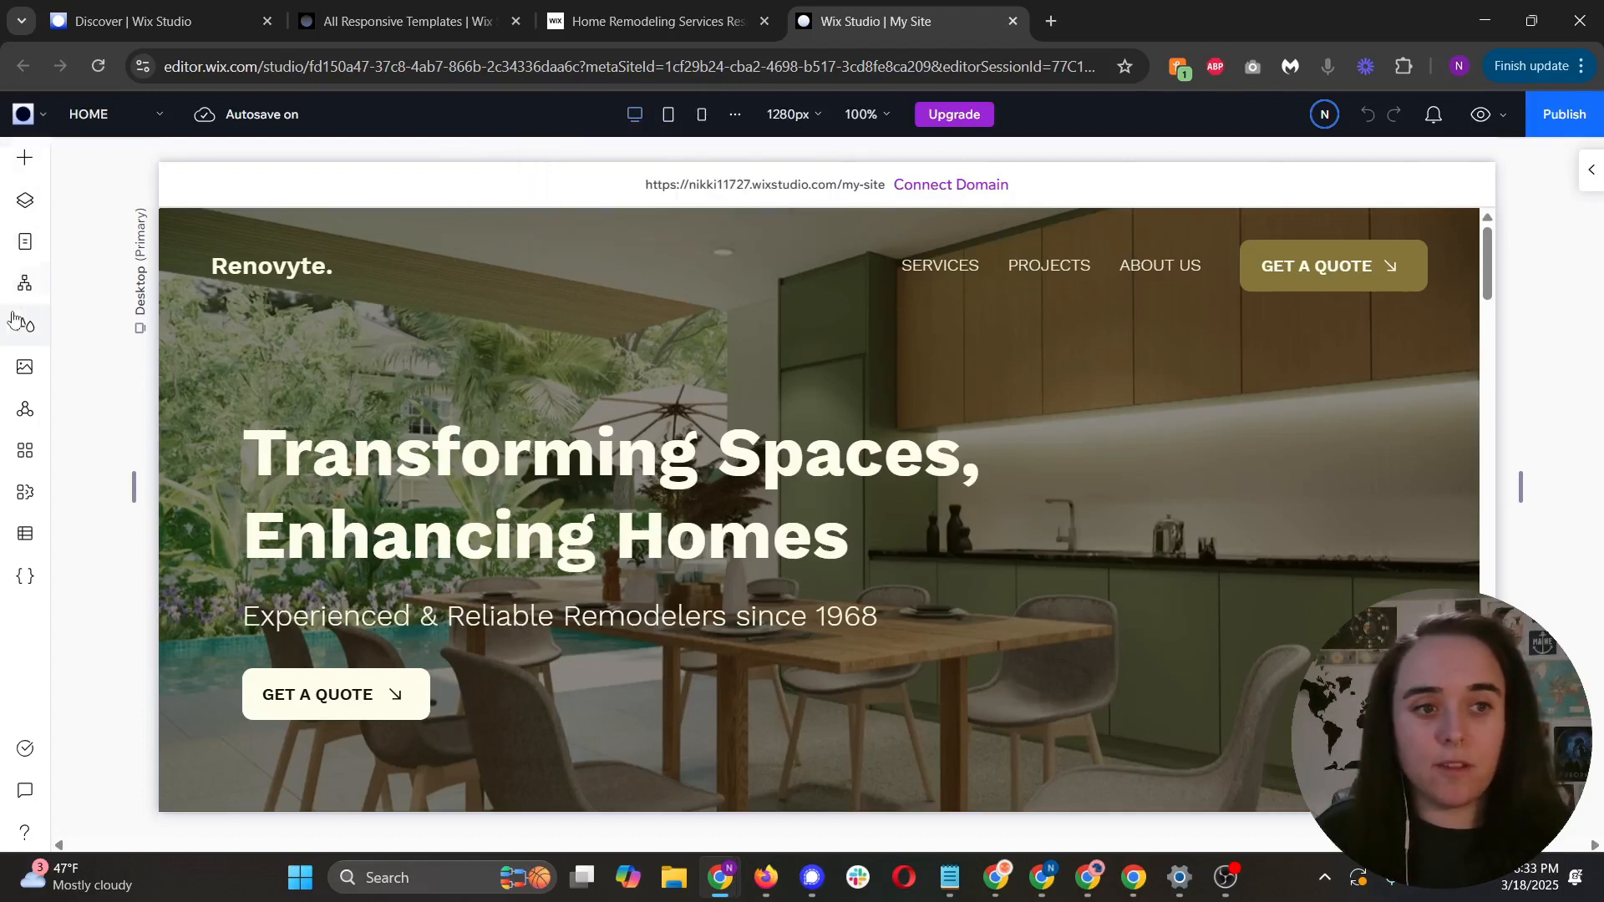
Step: Examine the HOME page's layer structure by selecting the About section and expanding its cells and stack
click(36, 214)
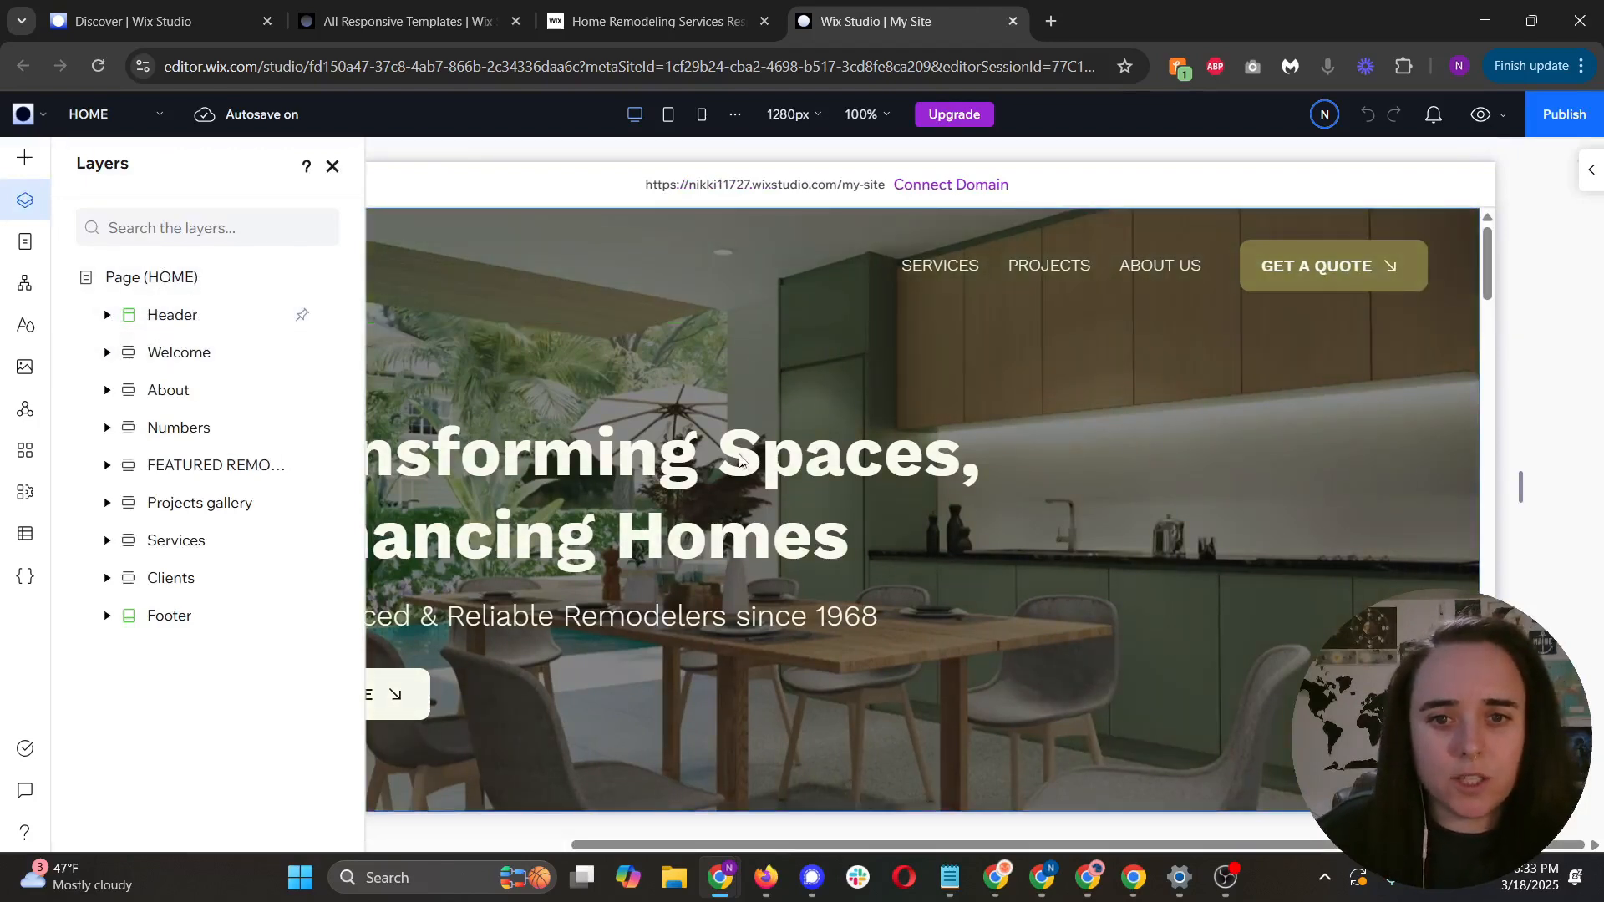
scroll(739, 458, down, 6)
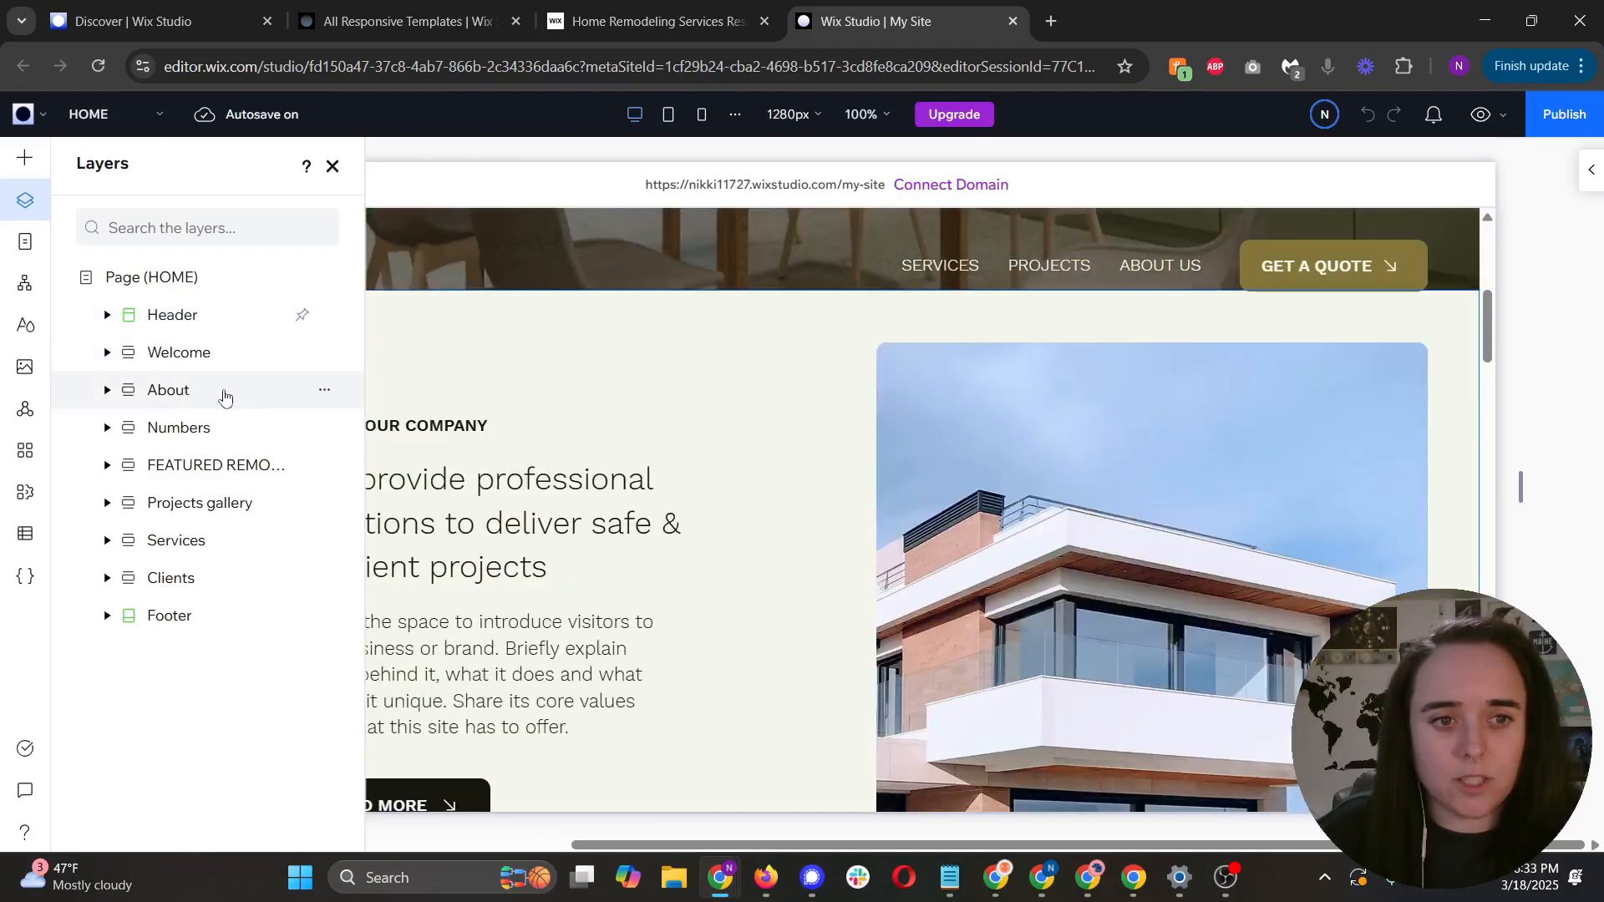
click(223, 392)
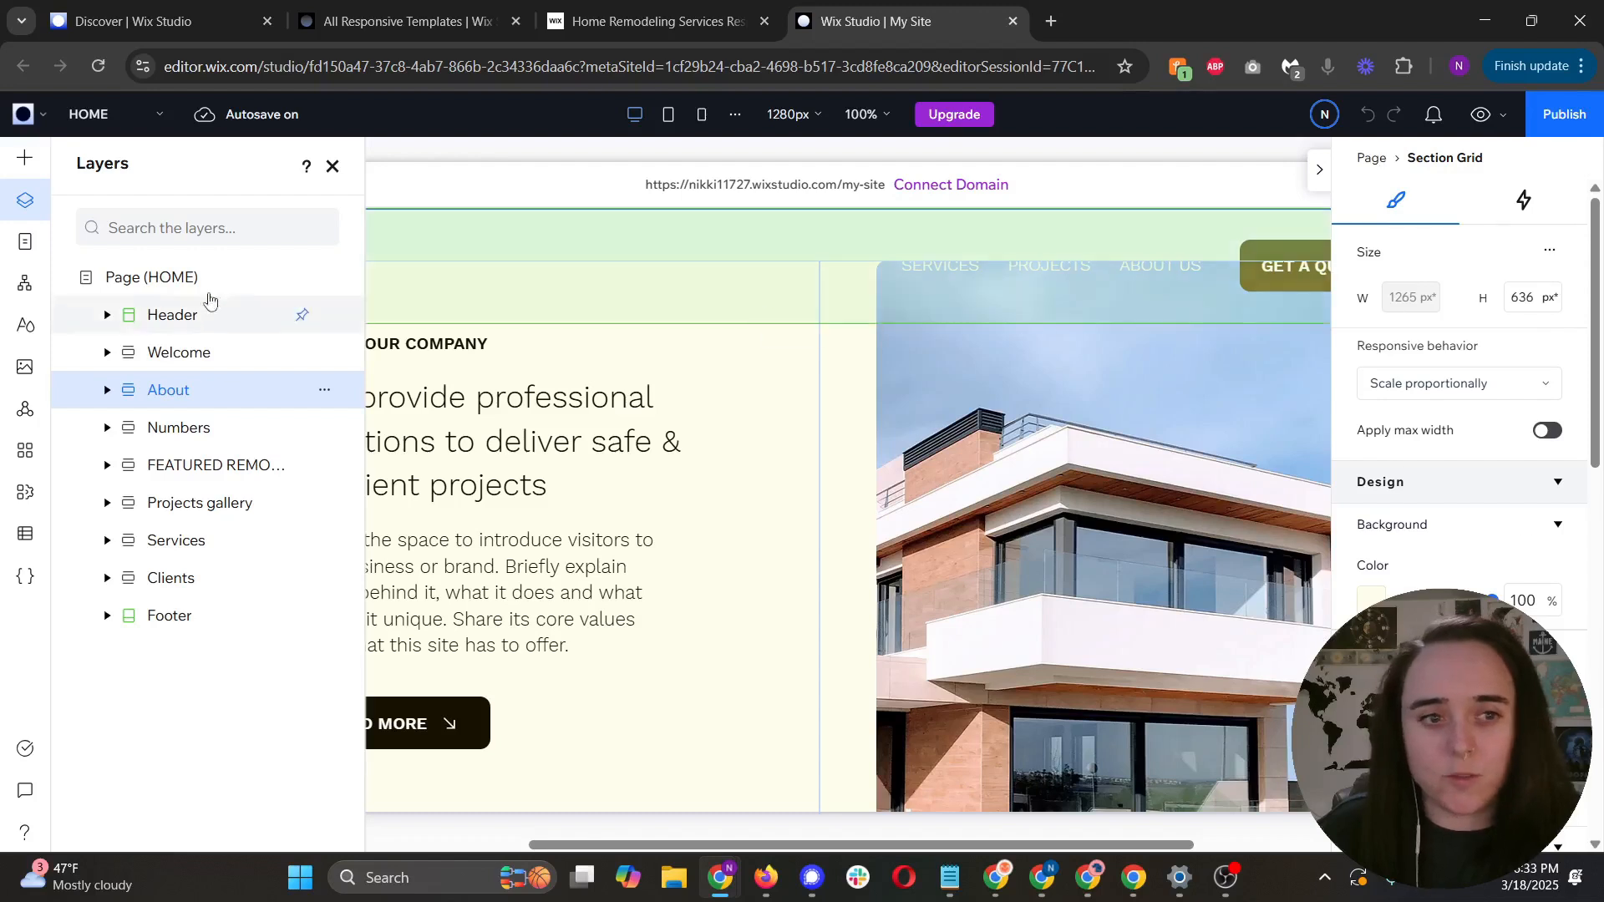
click(107, 391)
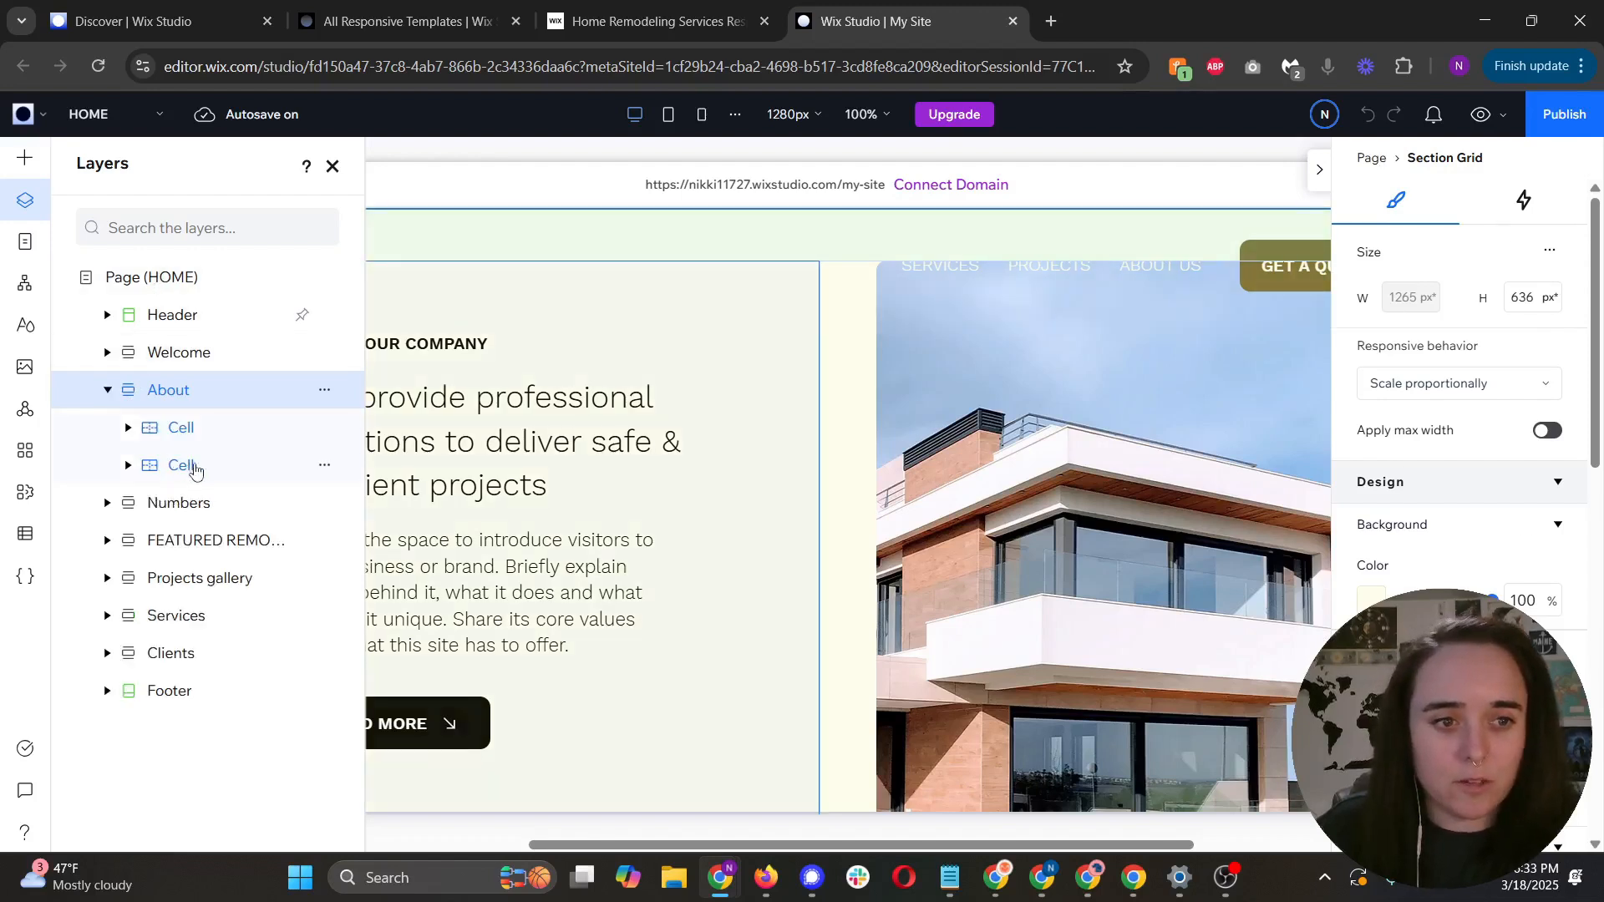
click(128, 432)
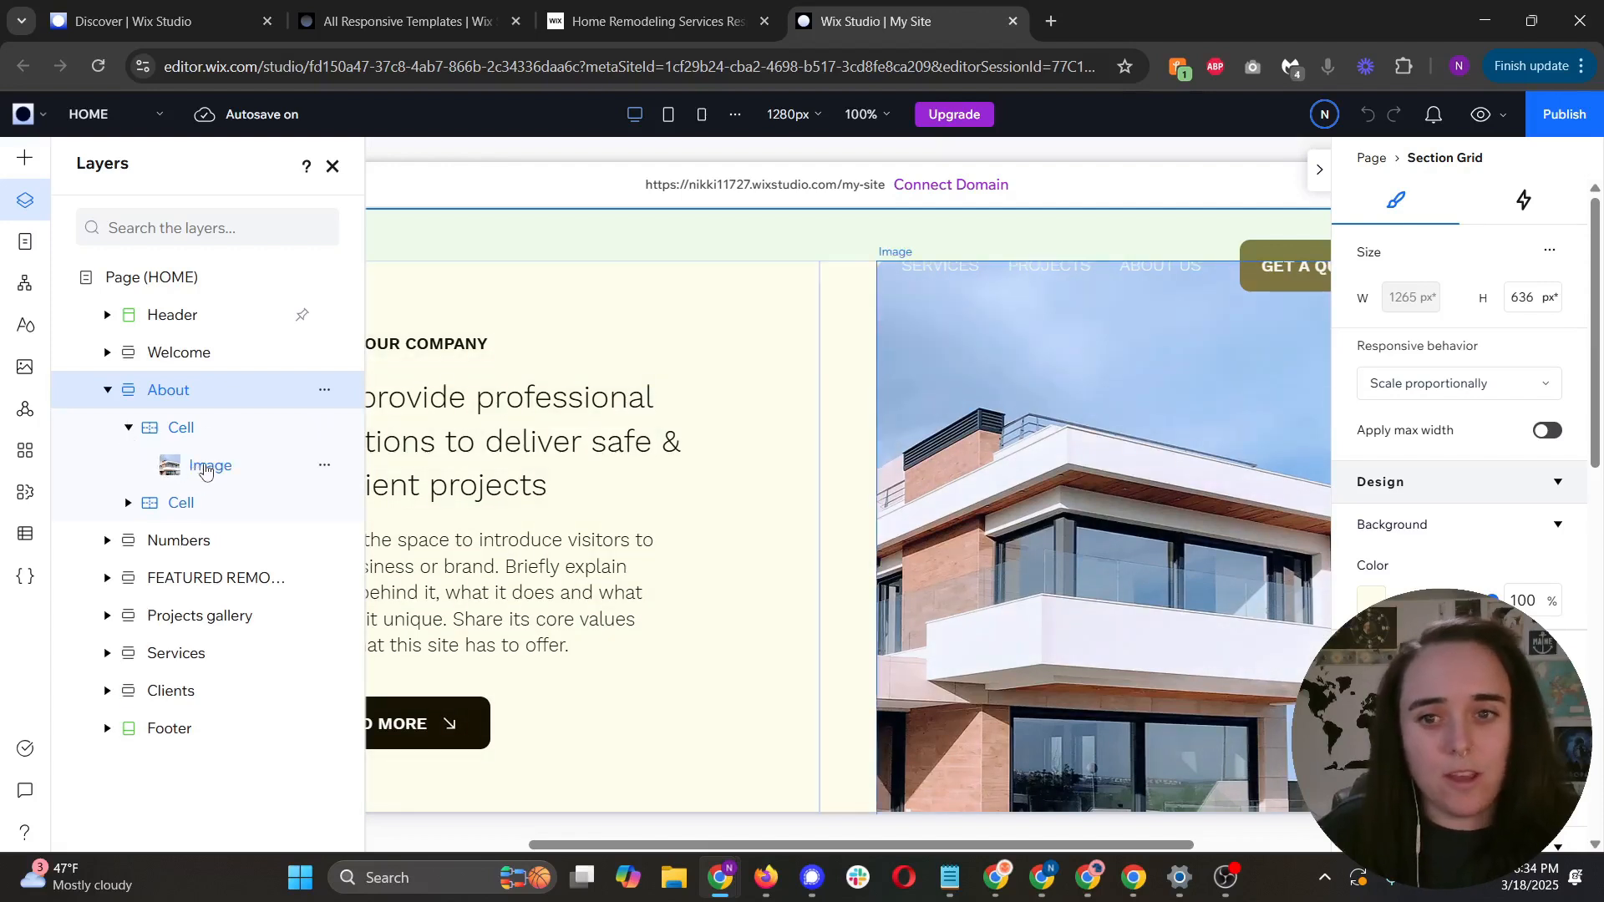
click(129, 503)
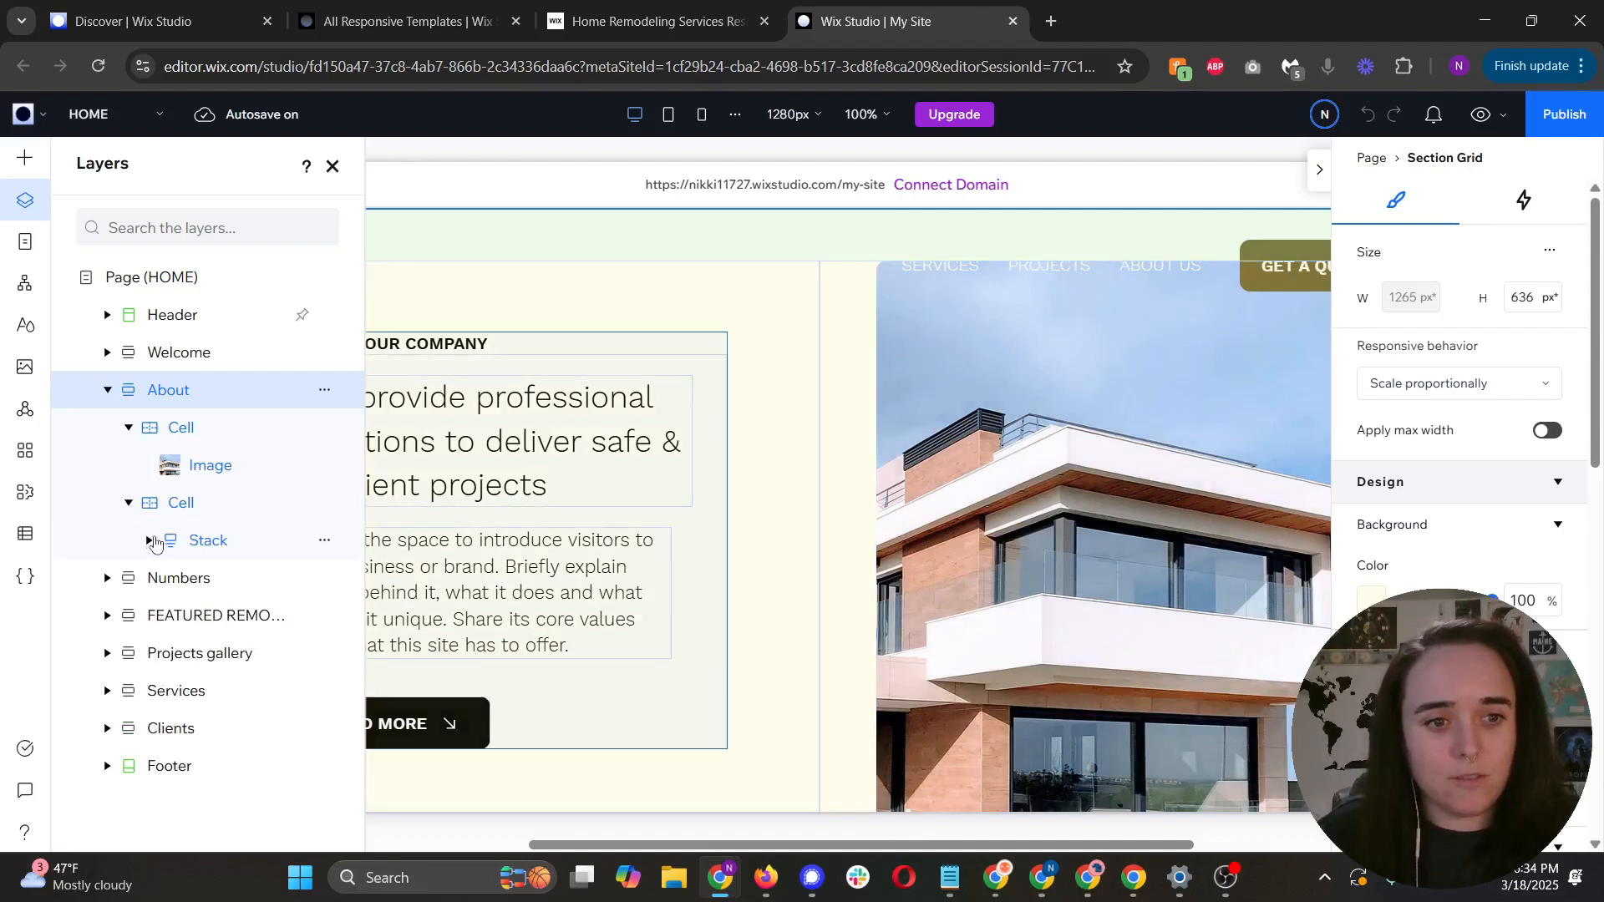
click(151, 543)
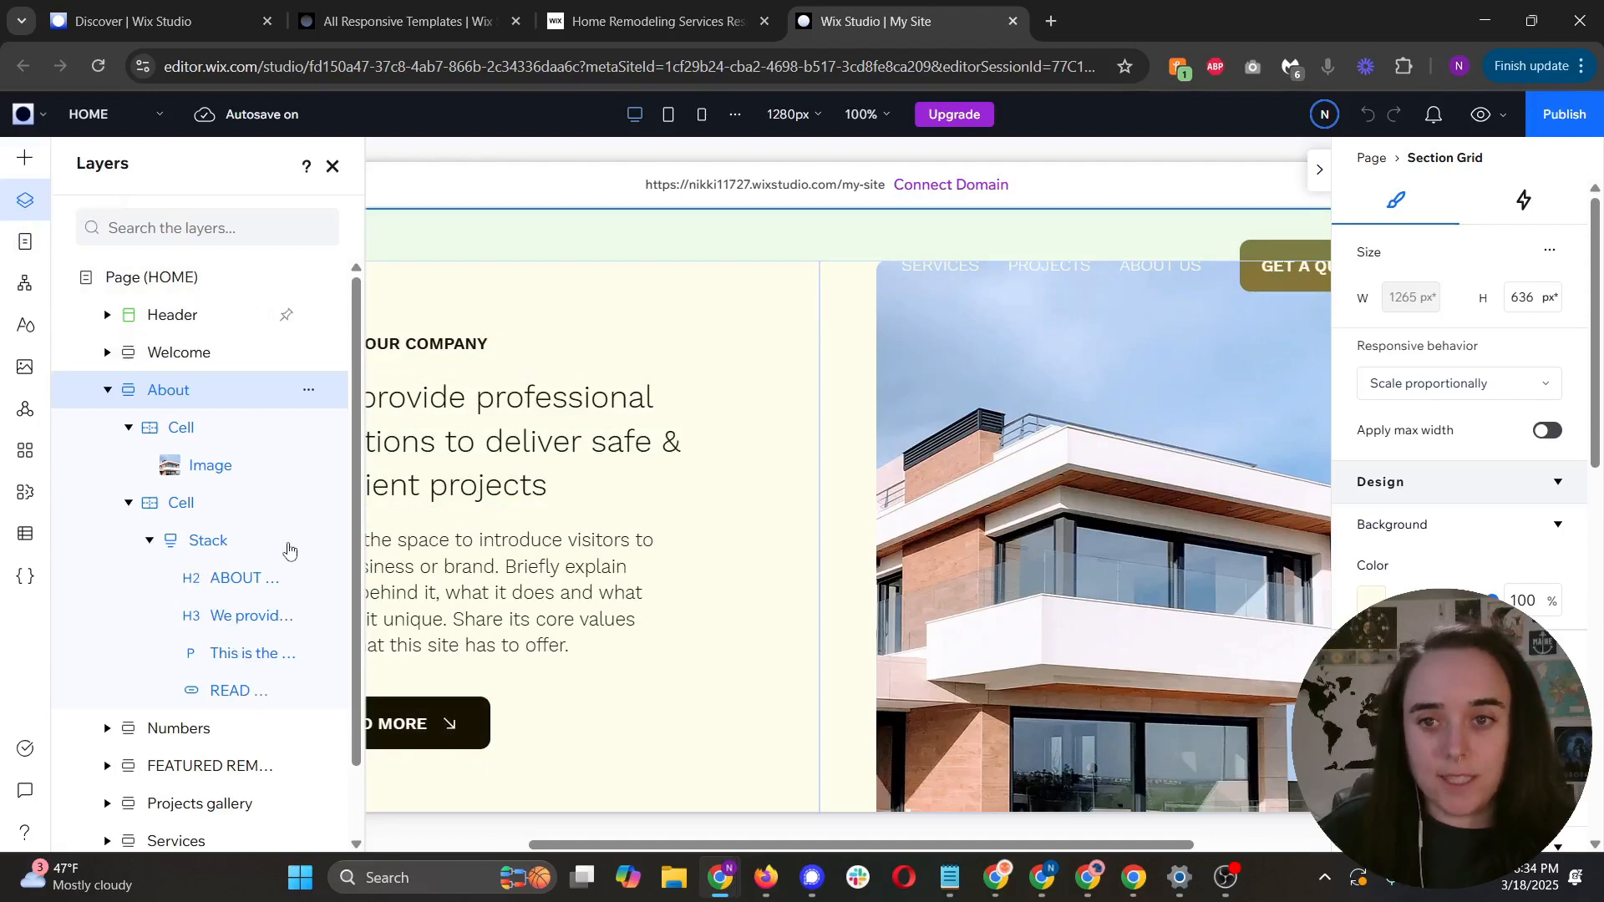
Step: Review the site's page list and visual sitemap, including the available actions for the HOME page's Projects gallery section
click(19, 251)
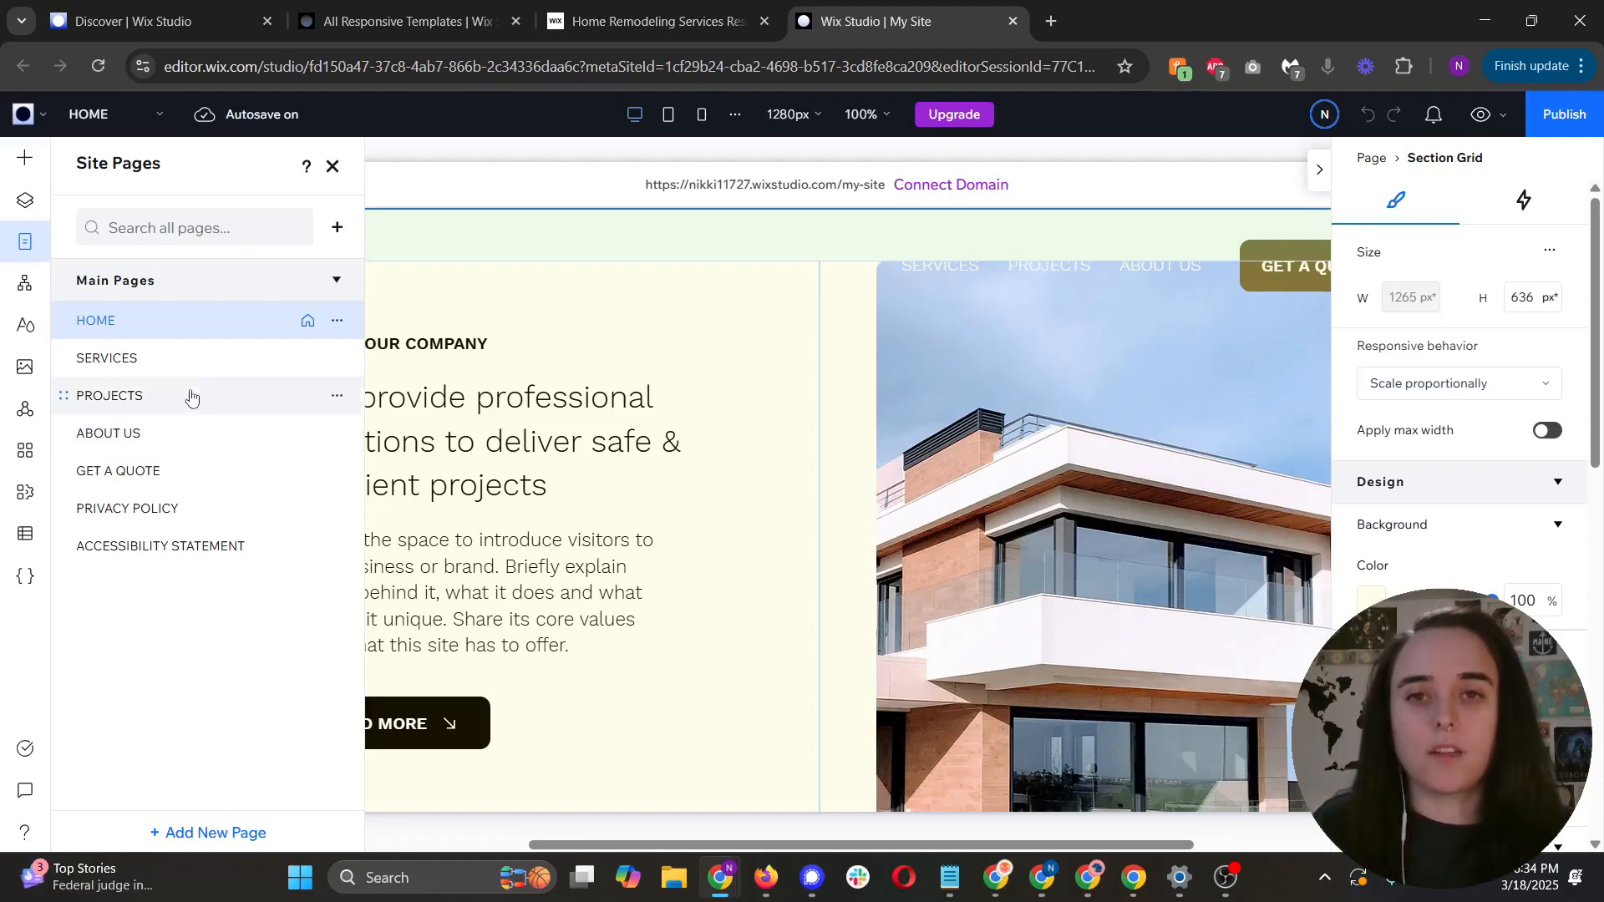
click(44, 288)
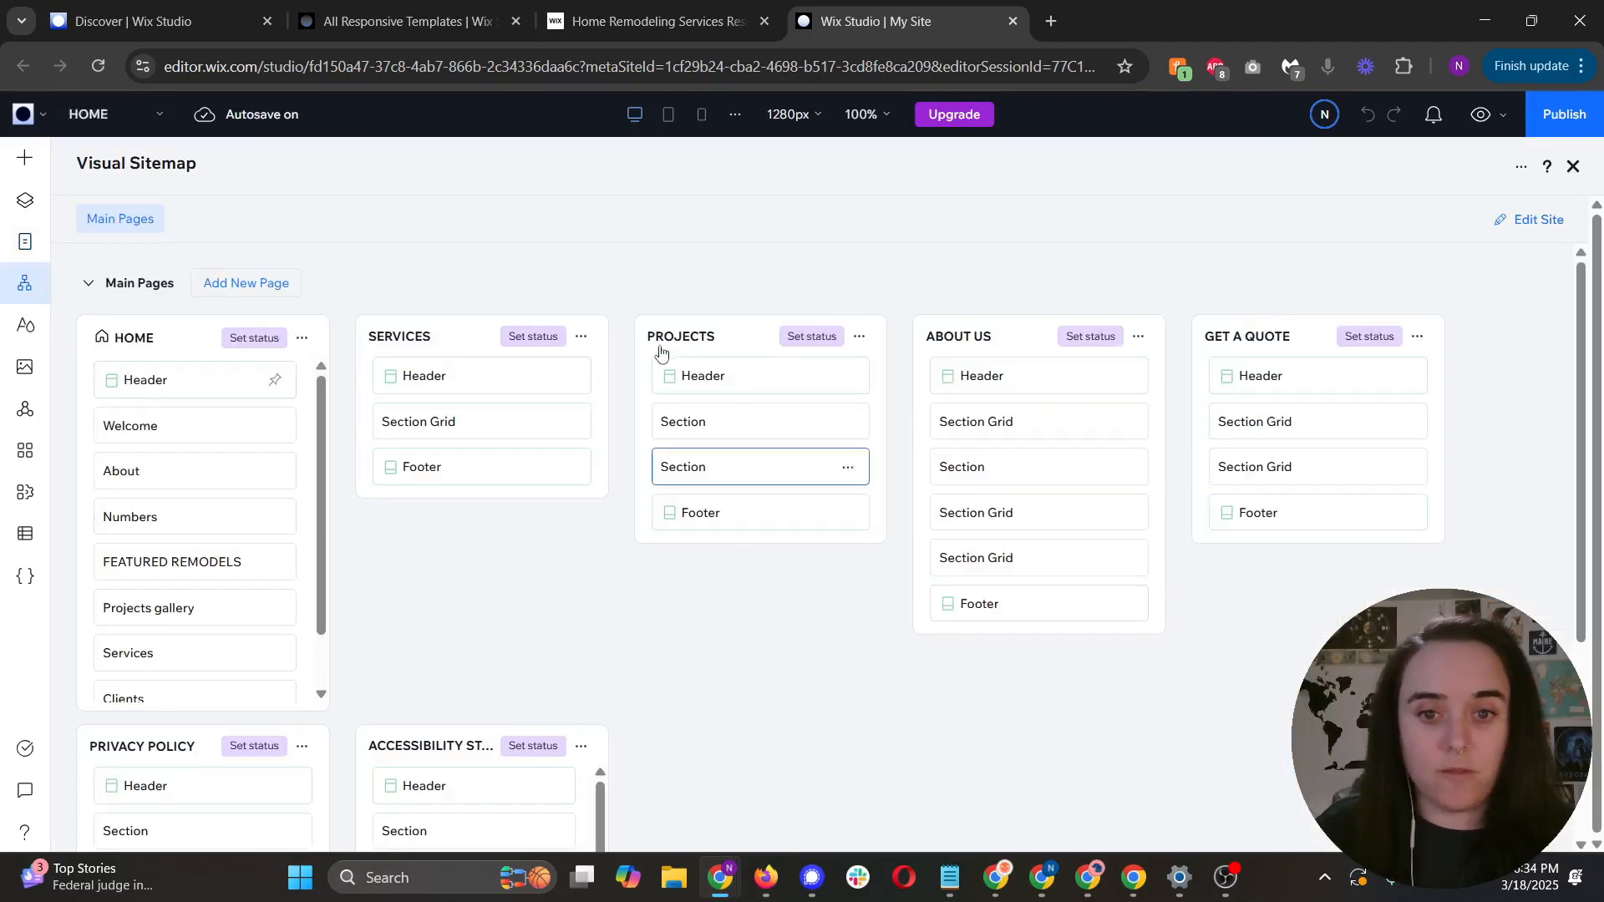
scroll(215, 422, down, 2)
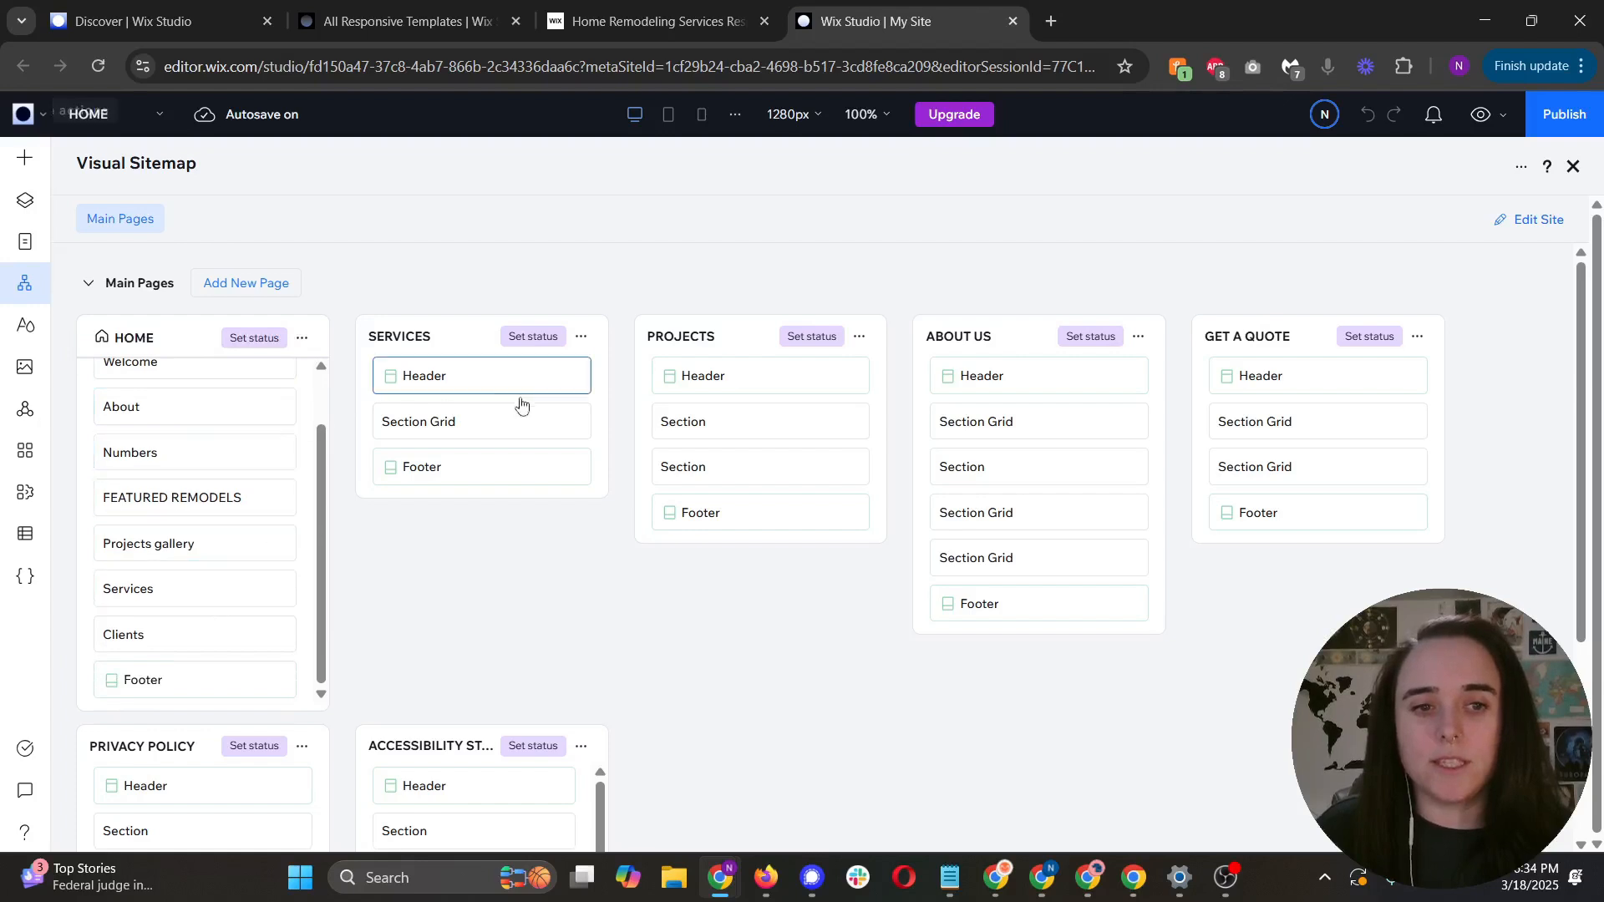
scroll(828, 555, down, 4)
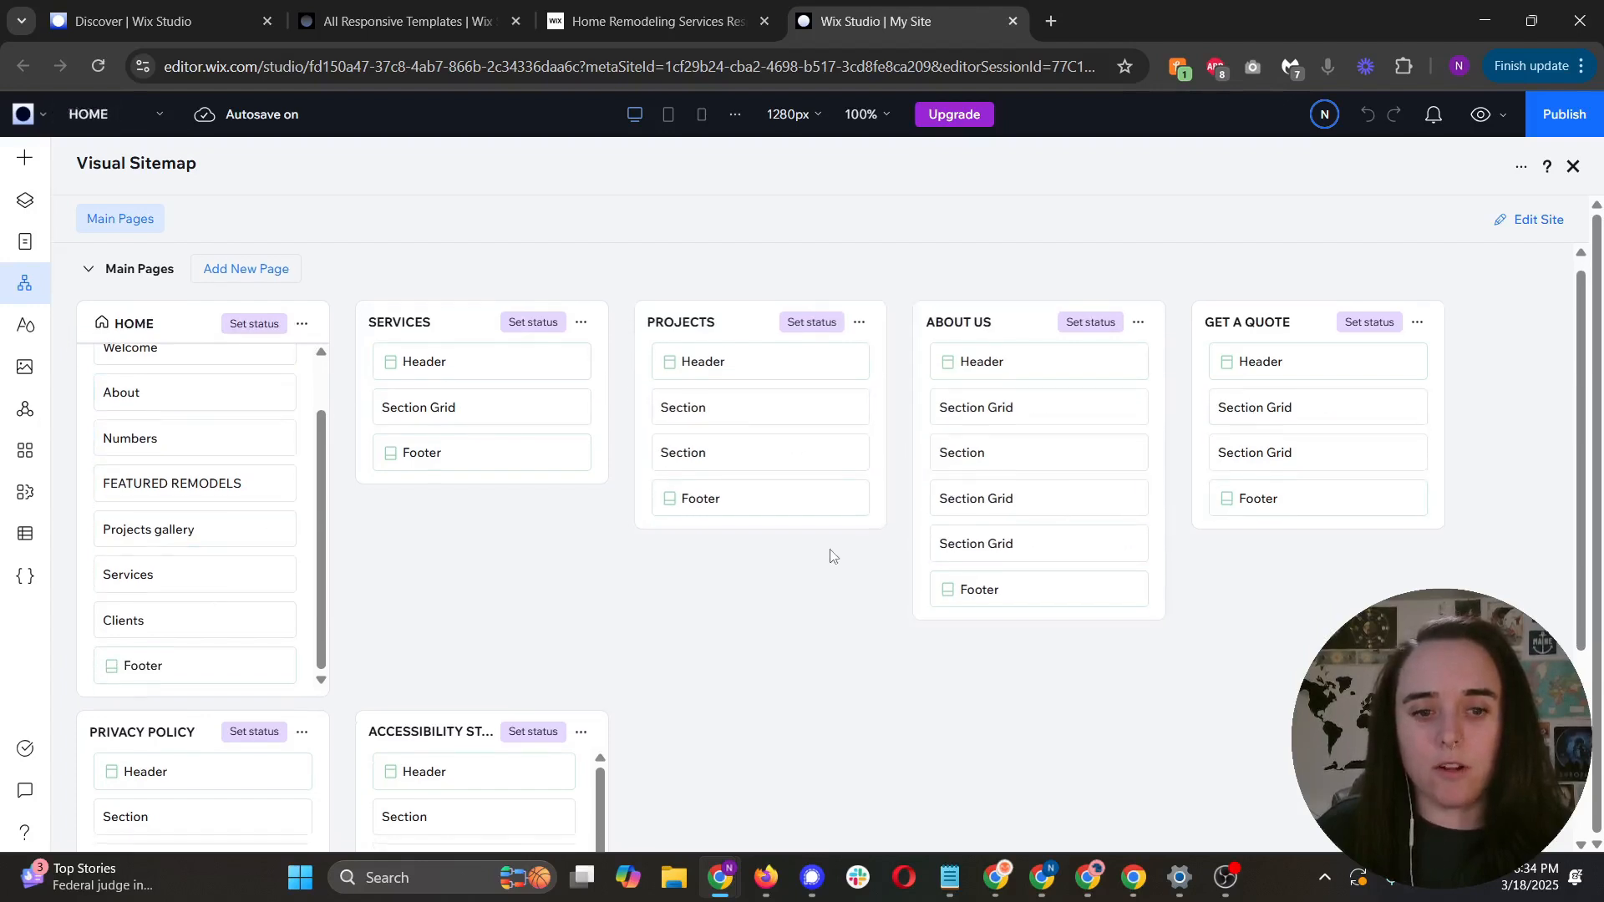
scroll(454, 582, up, 4)
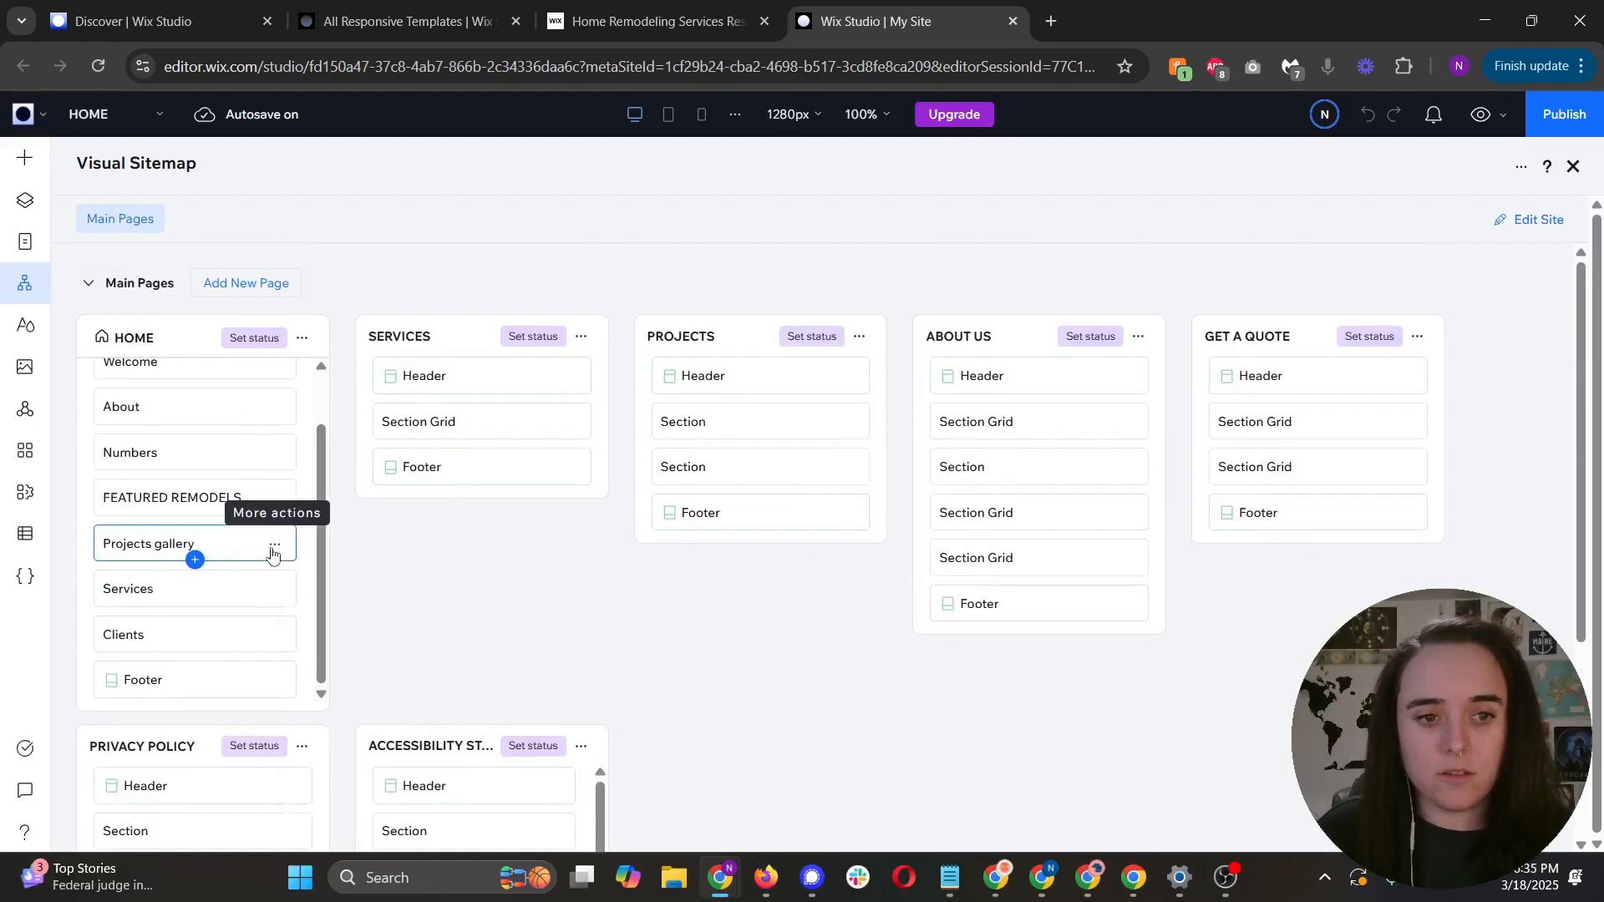
click(274, 547)
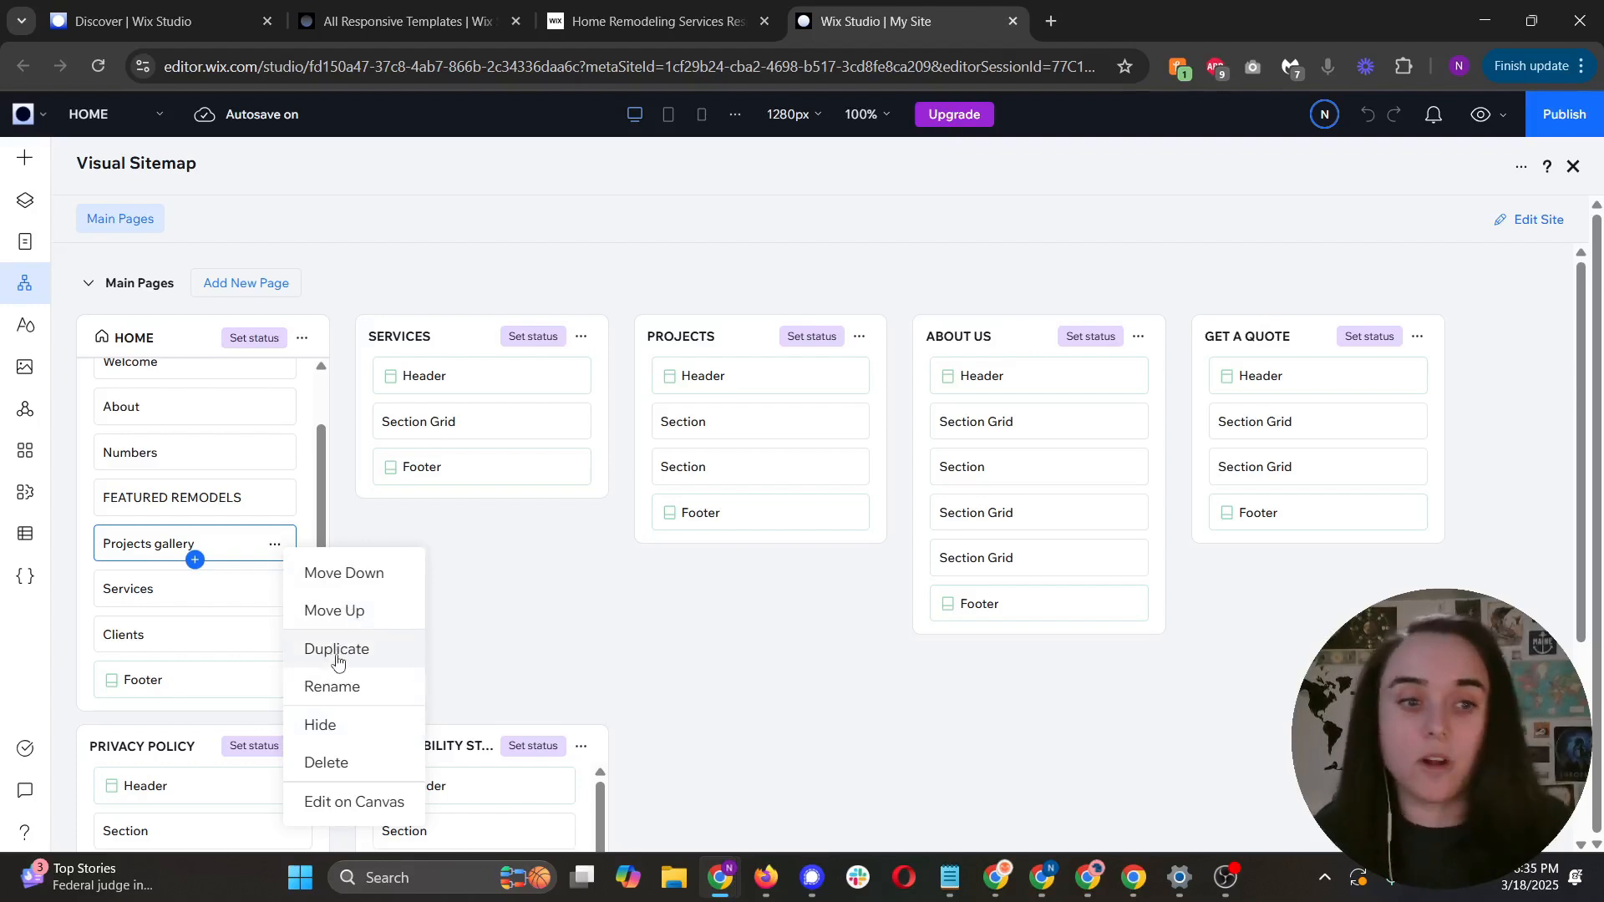
click(1571, 166)
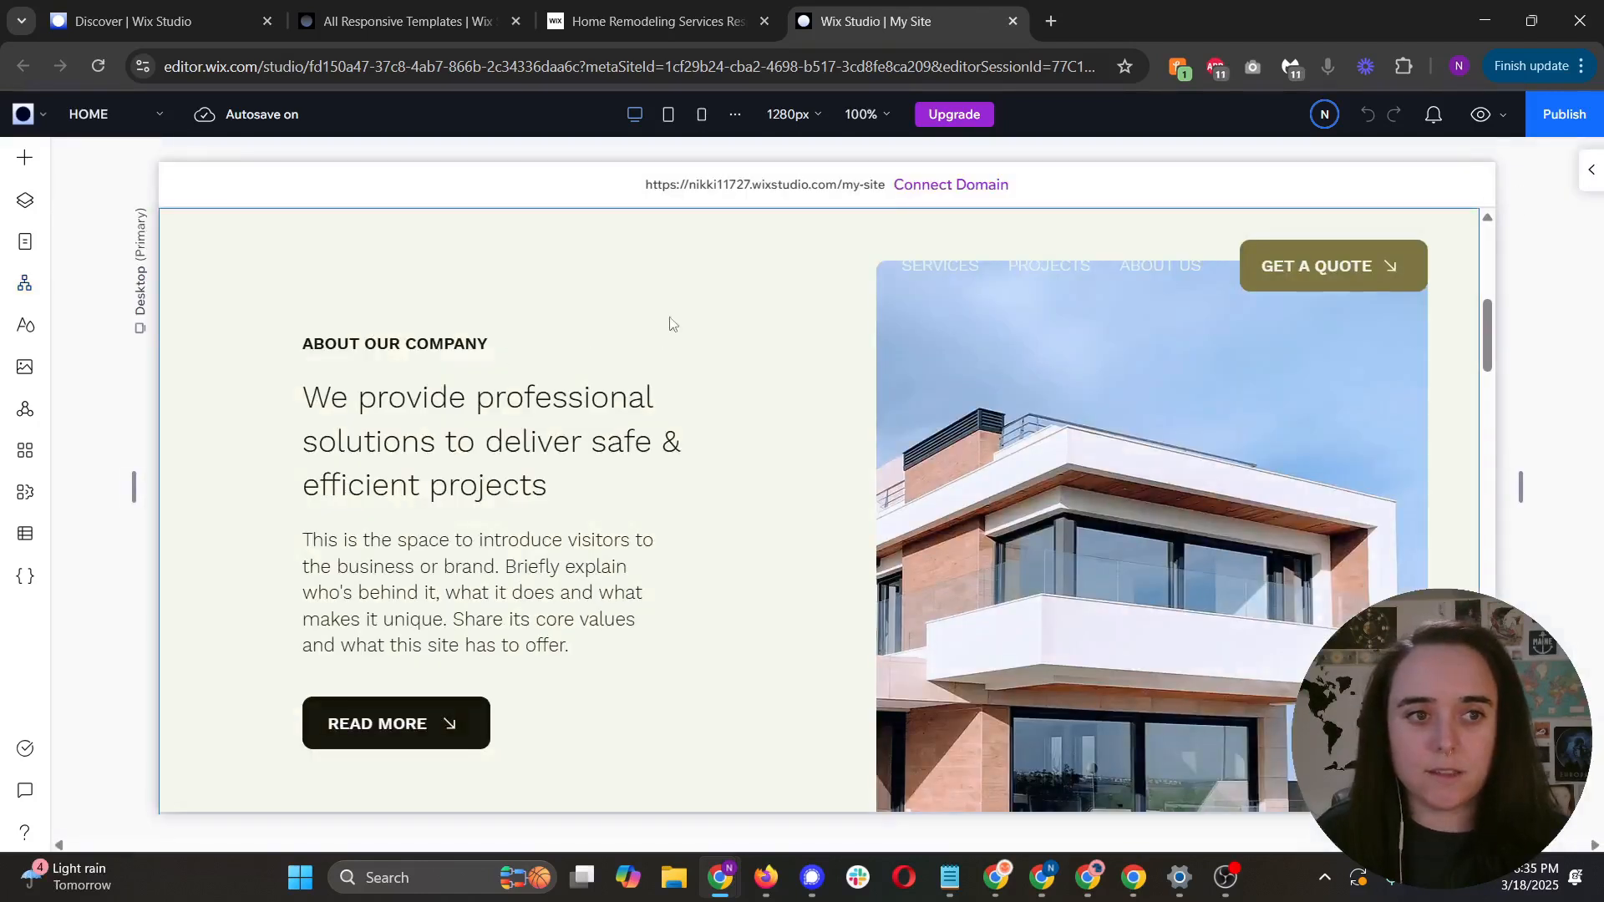
Step: Examine the site-wide styles, covering the colors, text styles, max width and page transitions
click(25, 327)
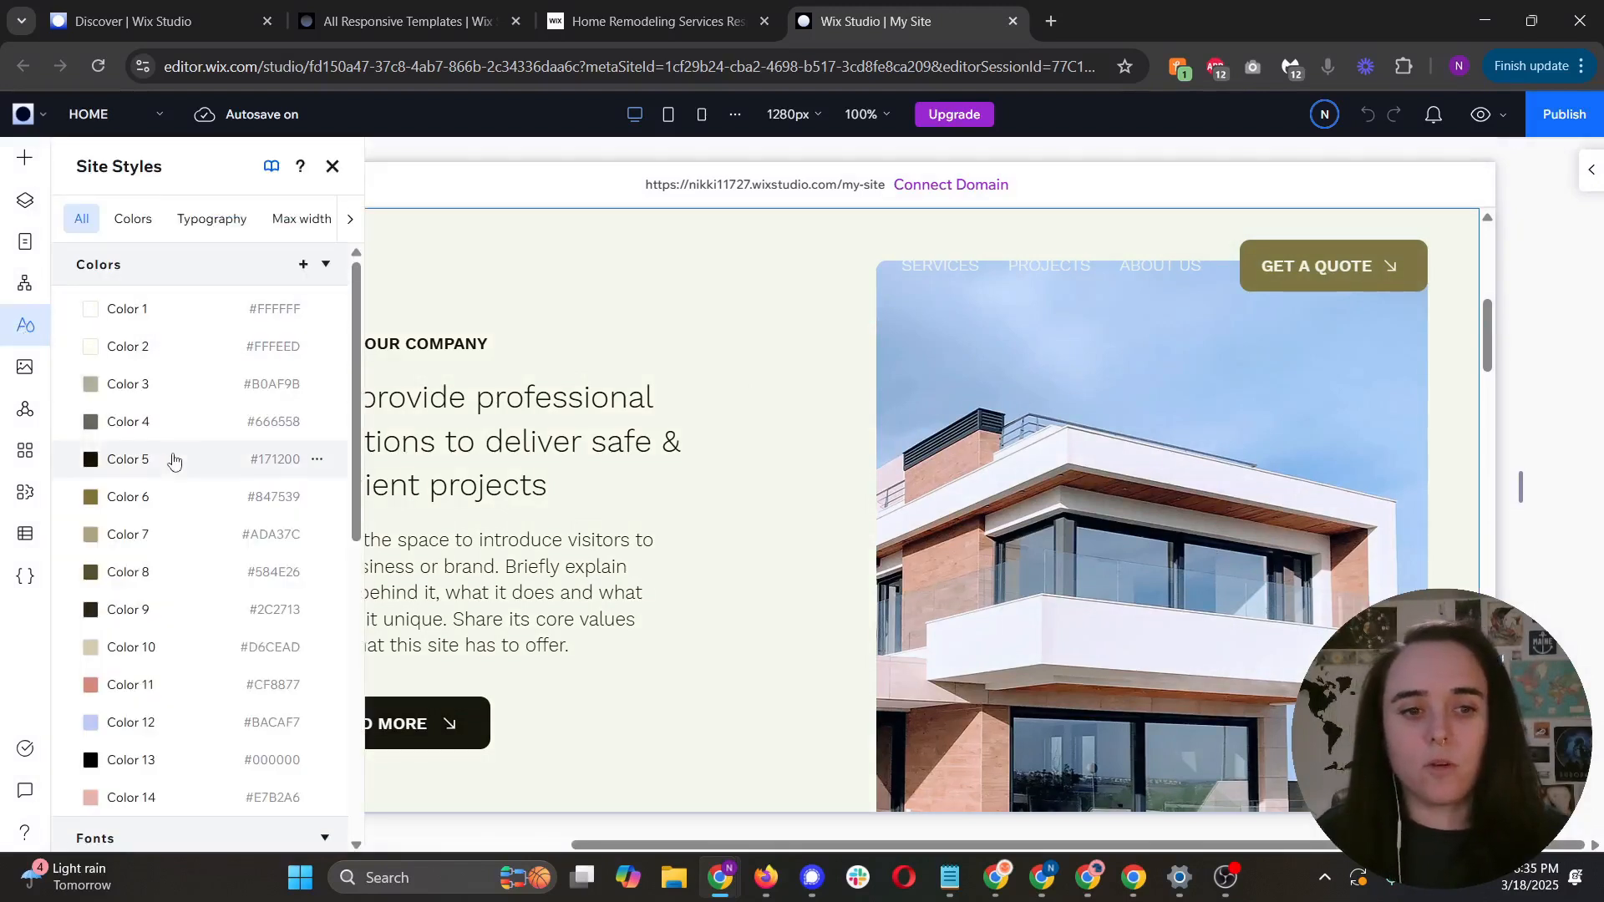
scroll(178, 466, down, 3)
scroll(180, 468, down, 5)
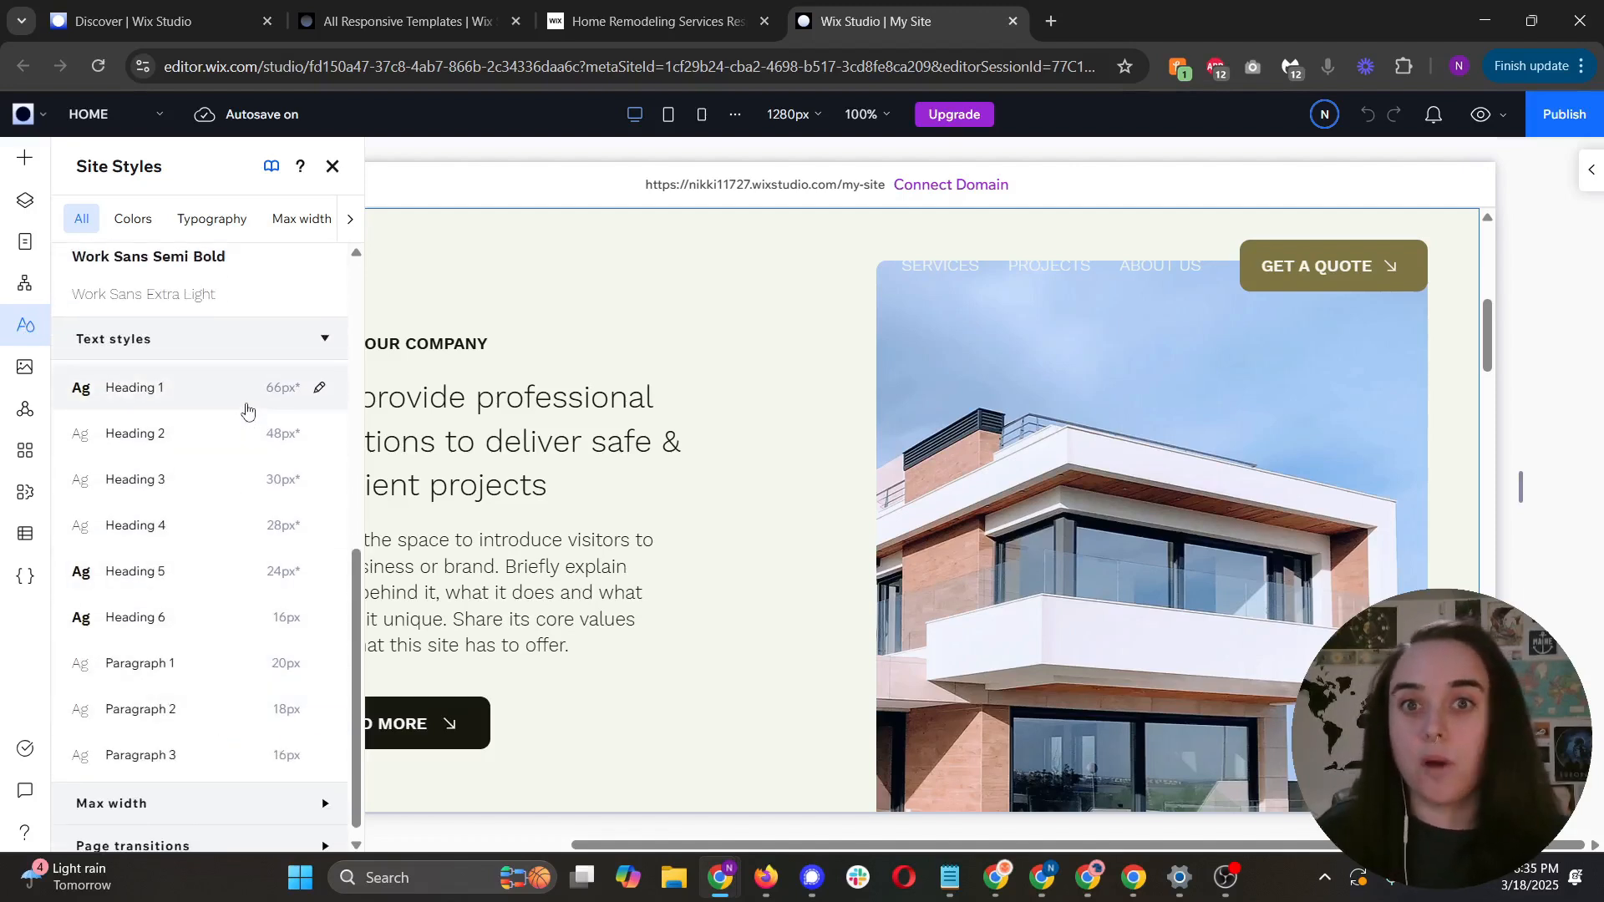
scroll(240, 711, down, 1)
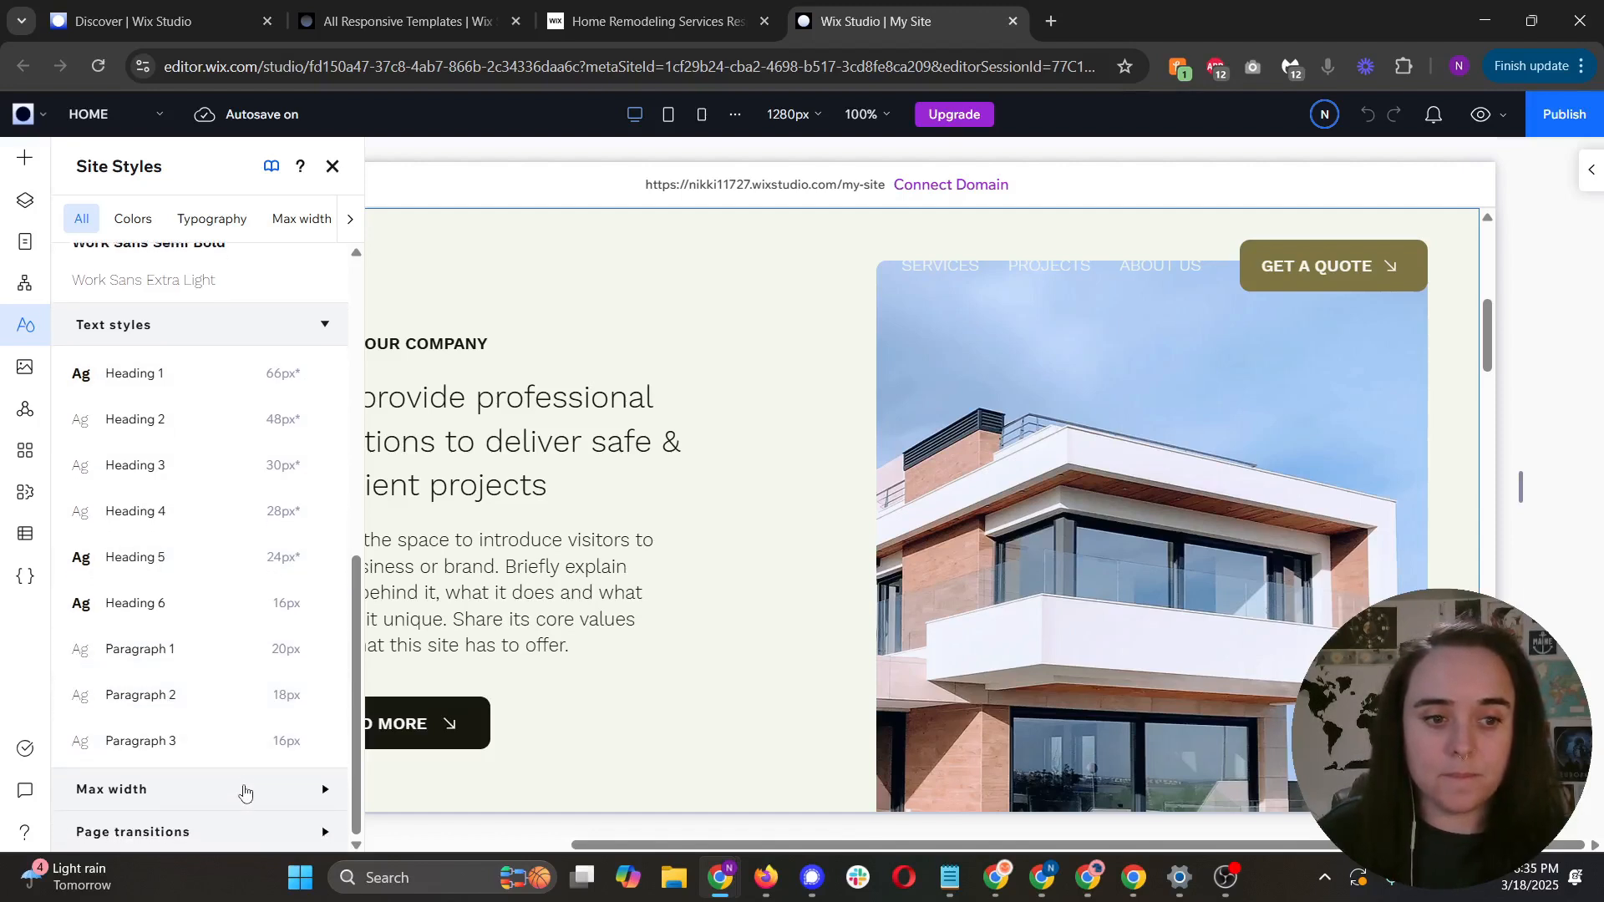
click(244, 792)
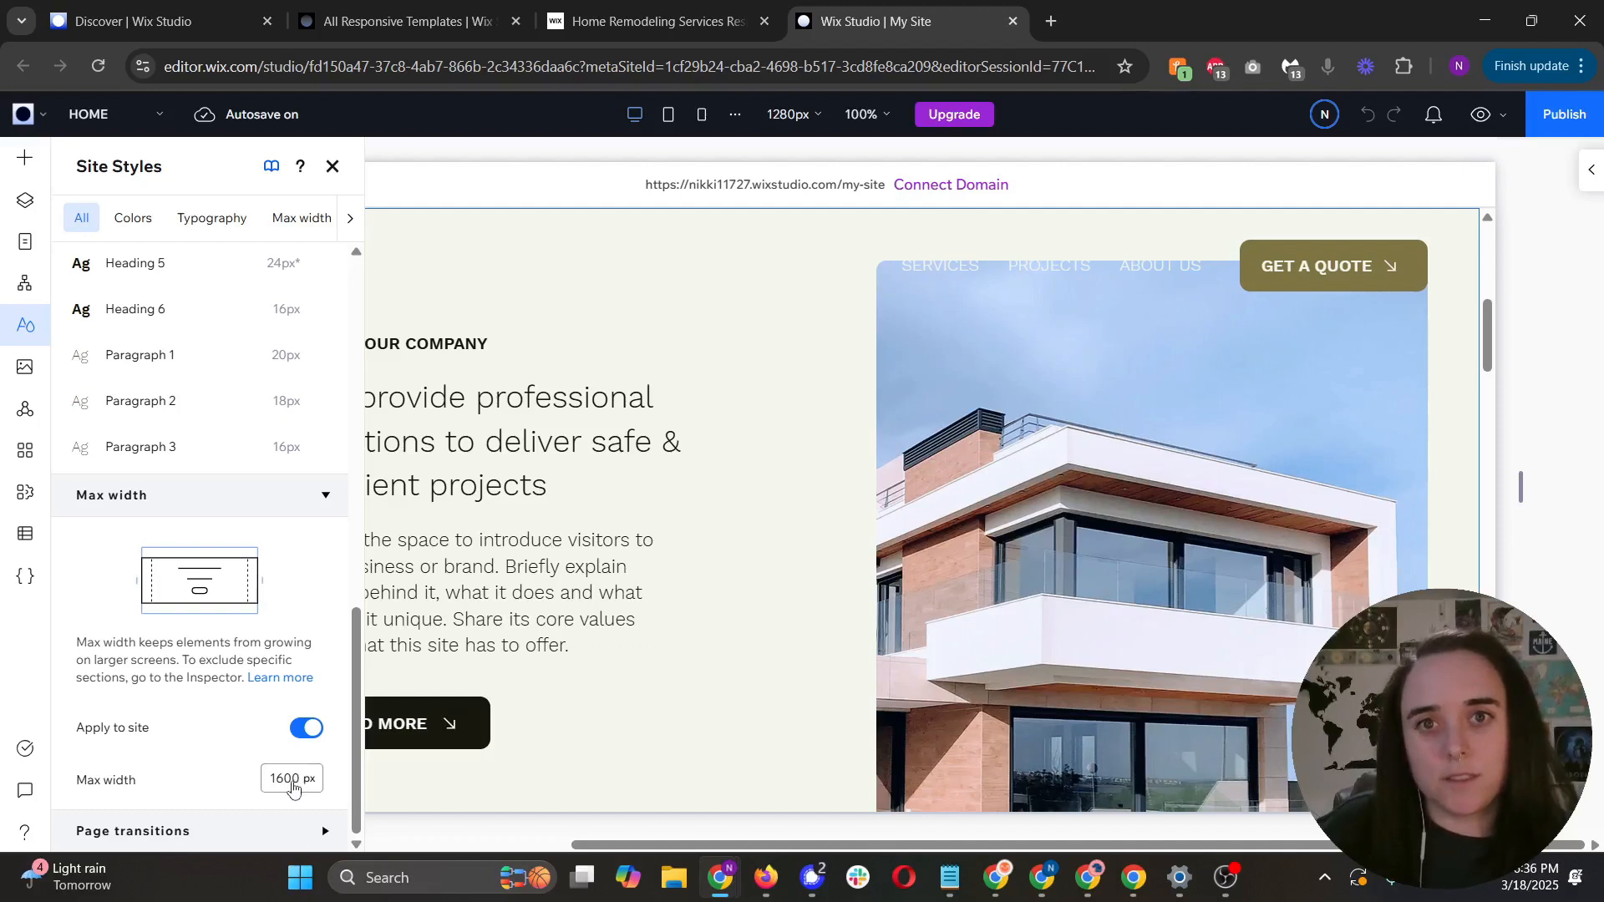
click(193, 831)
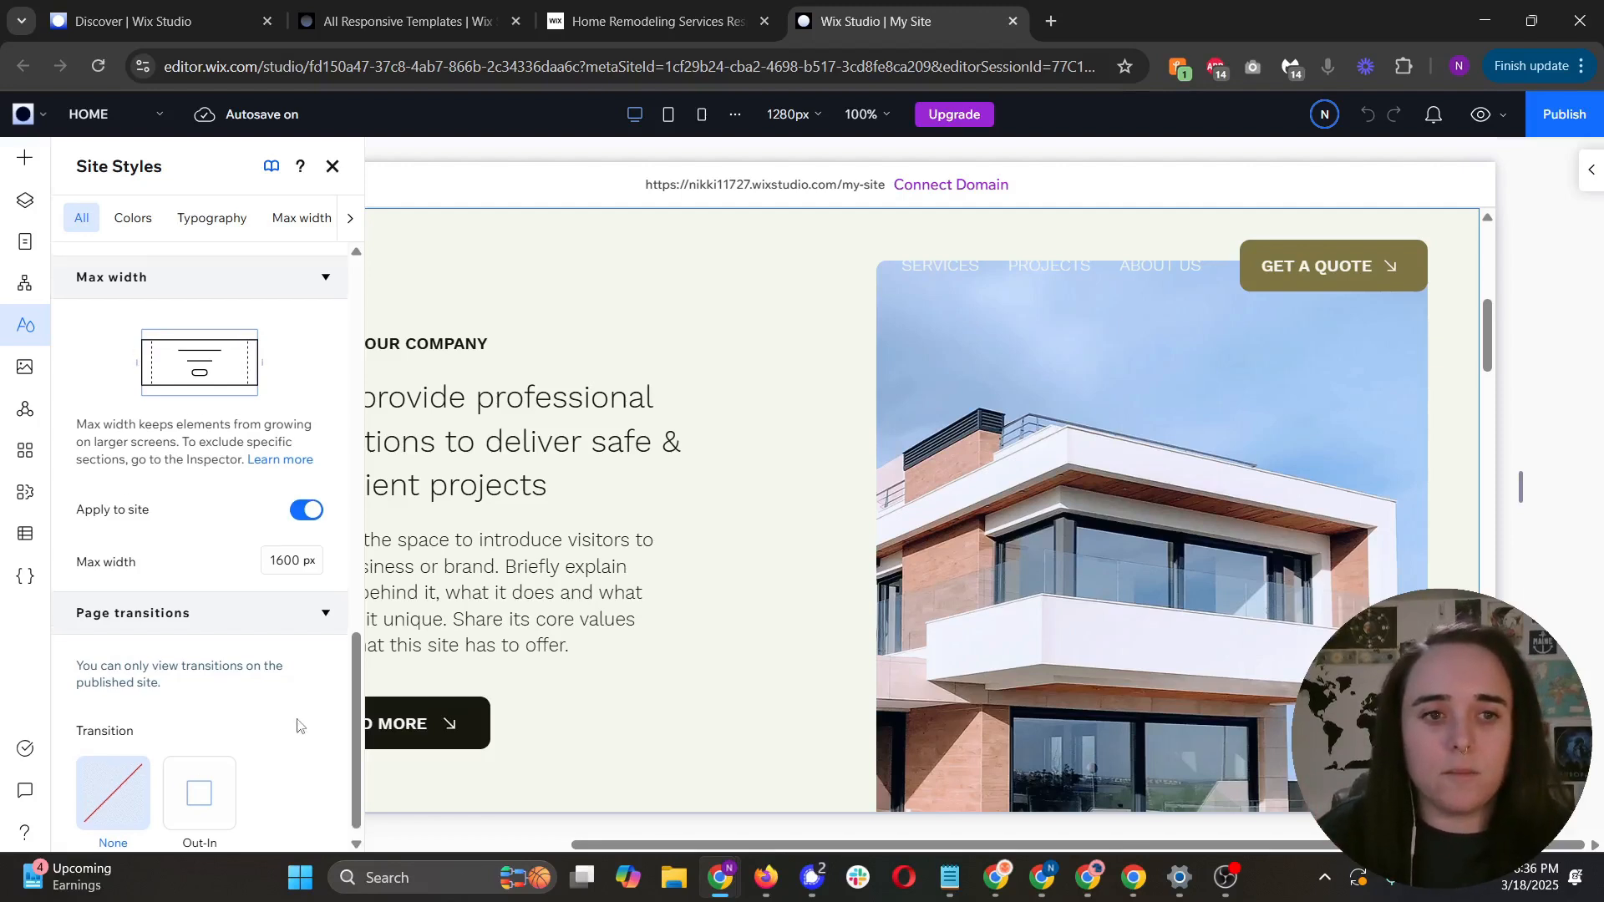
Step: Narrow the site styles view to show only the color palette
scroll(297, 723, up, 6)
scroll(229, 676, up, 8)
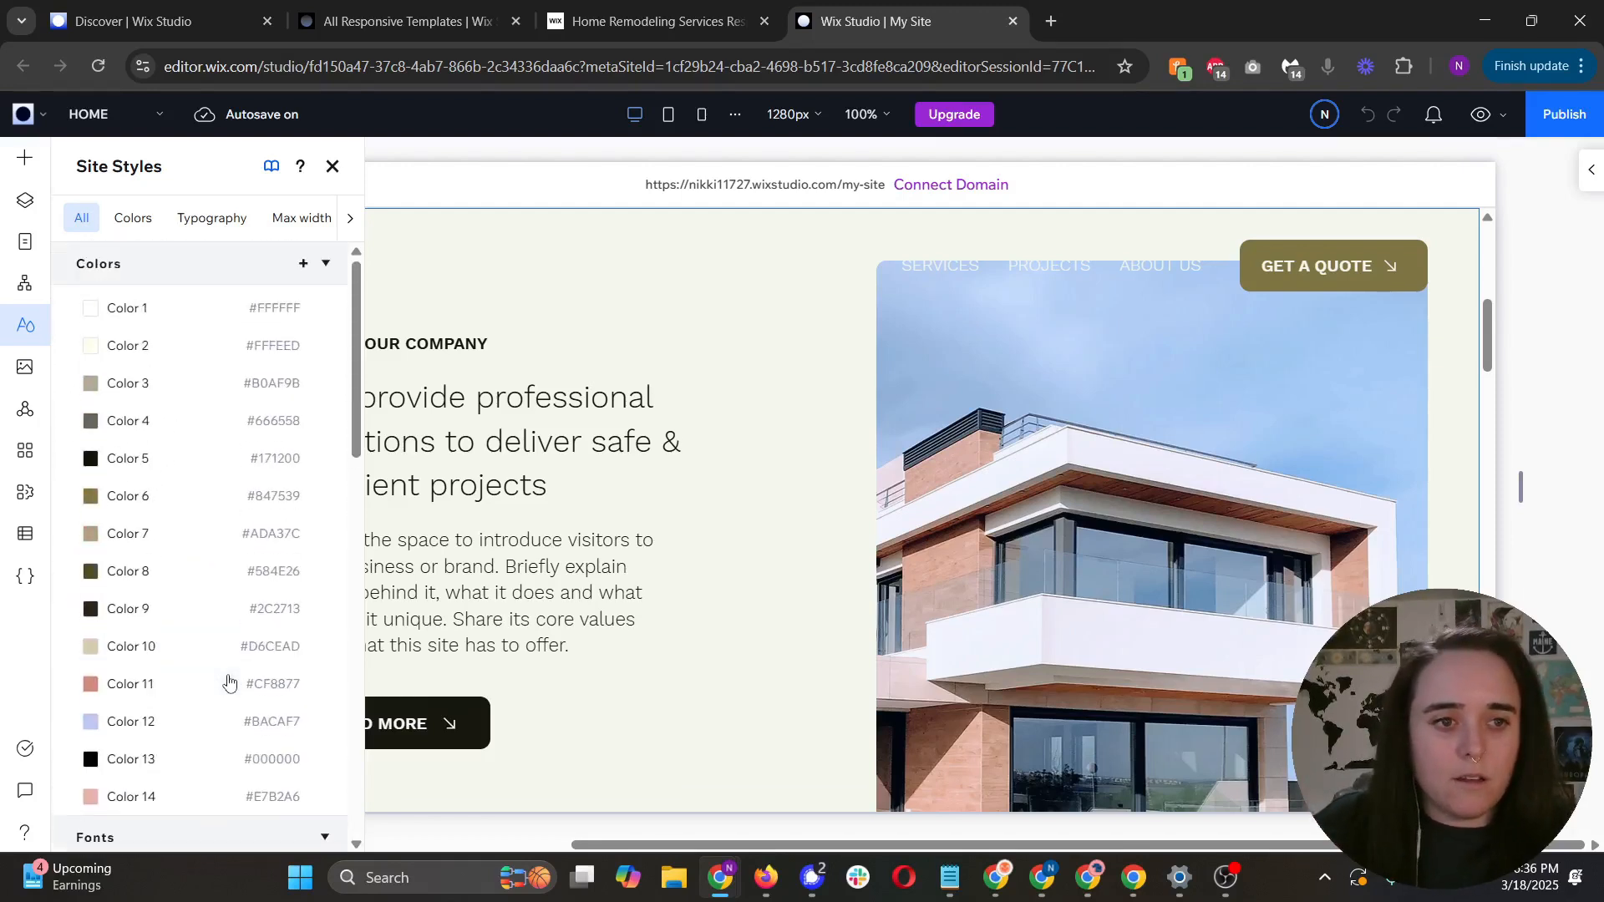
click(133, 221)
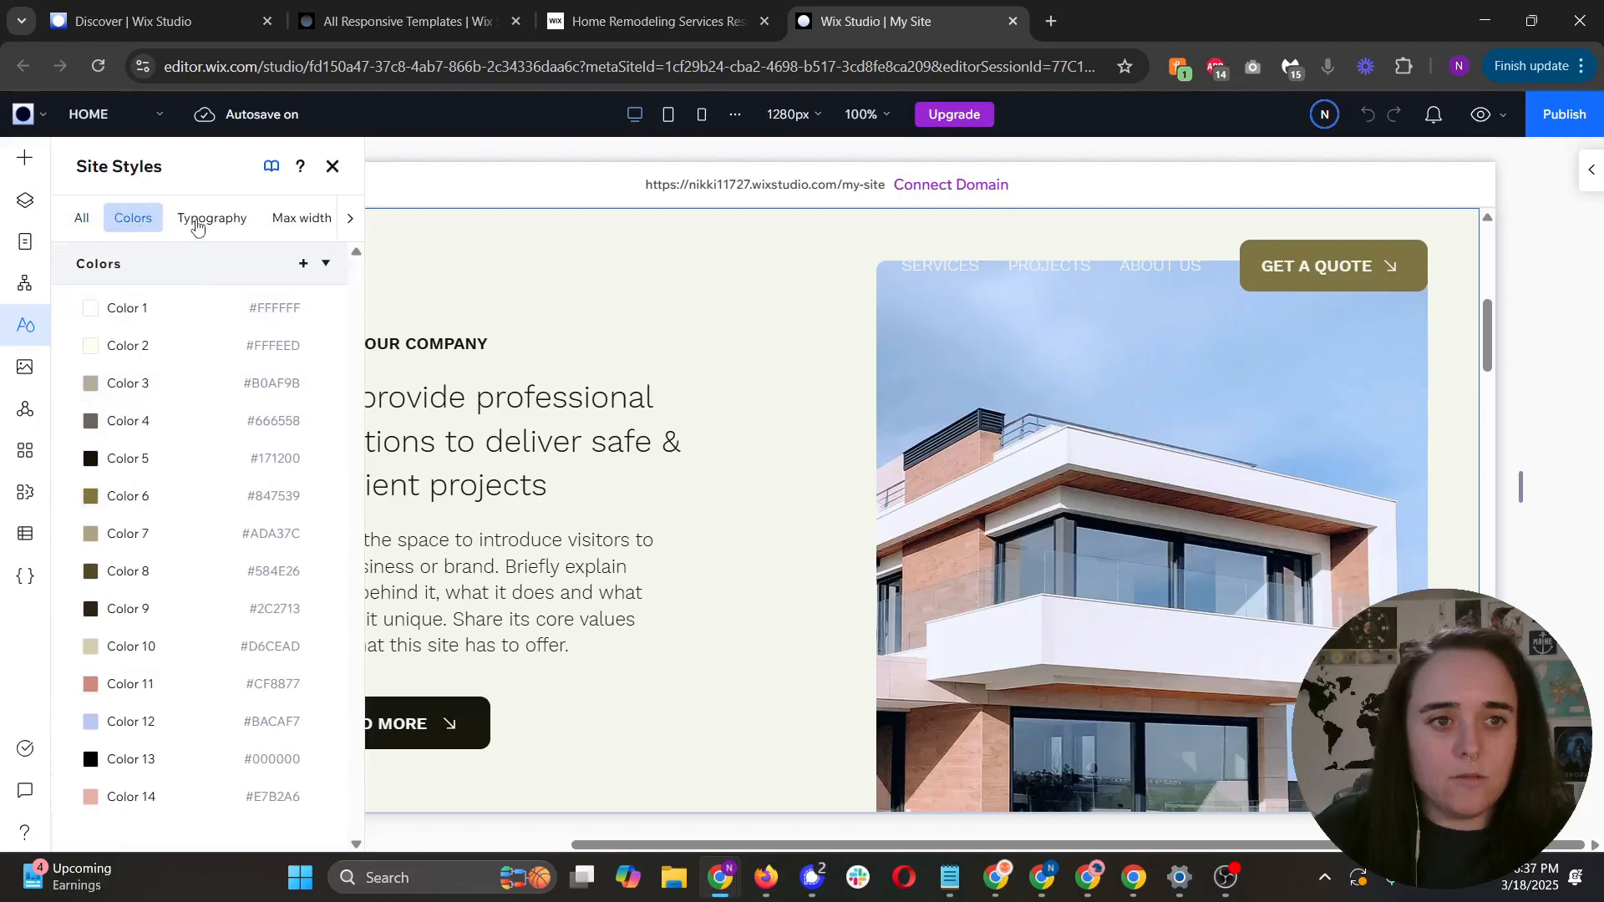
Step: Review the site's typography styles and page transition options in the site styles
click(208, 220)
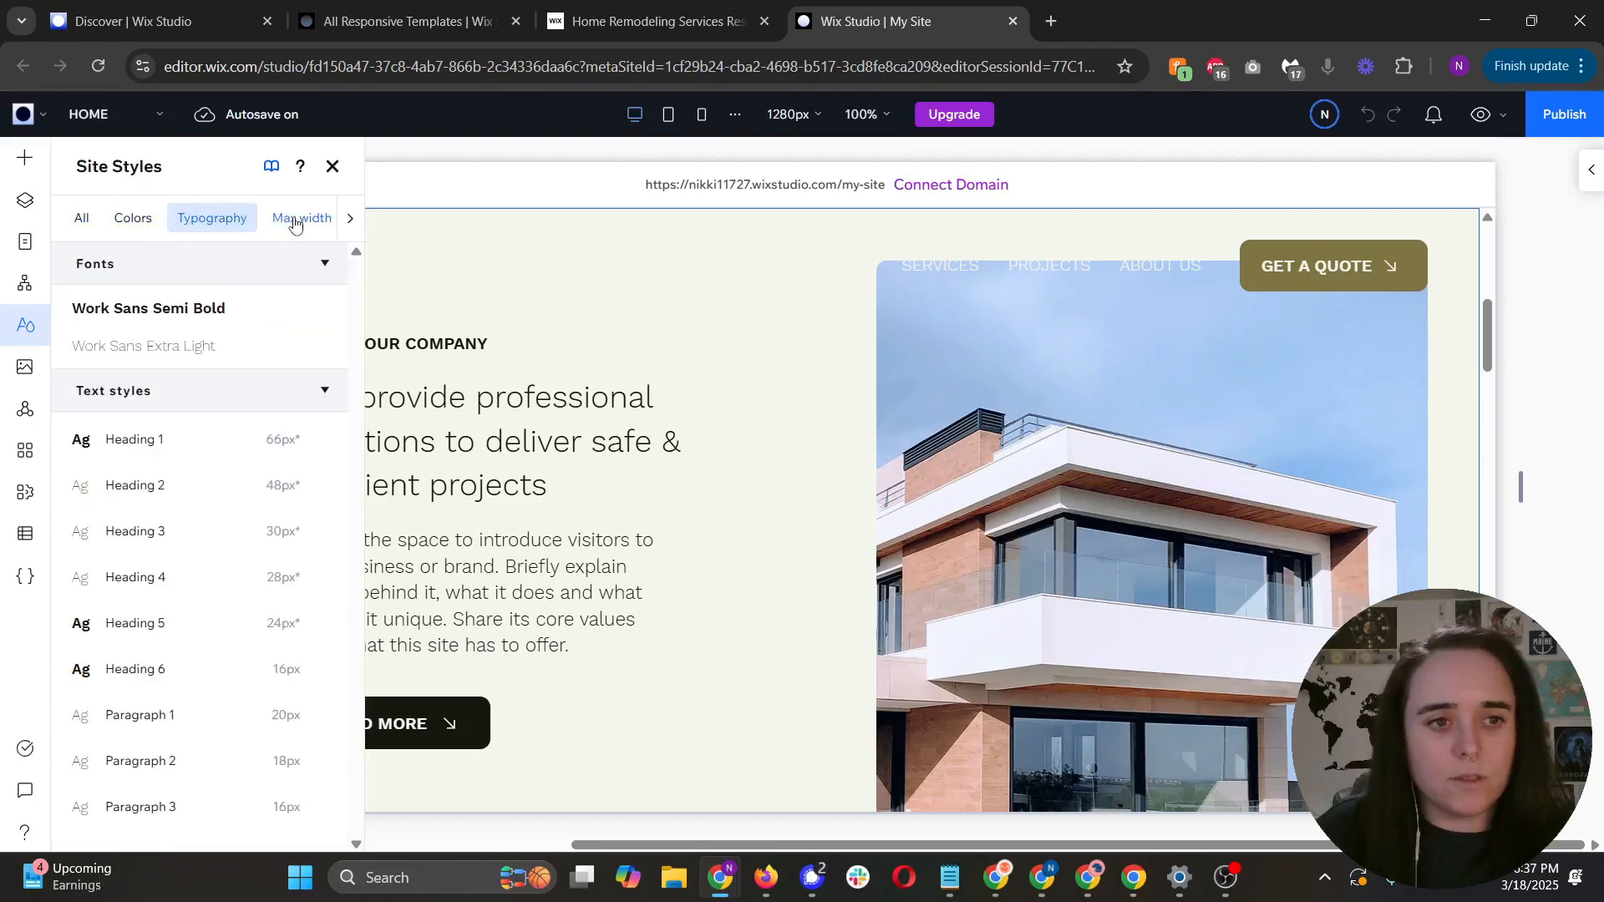
click(295, 223)
click(296, 220)
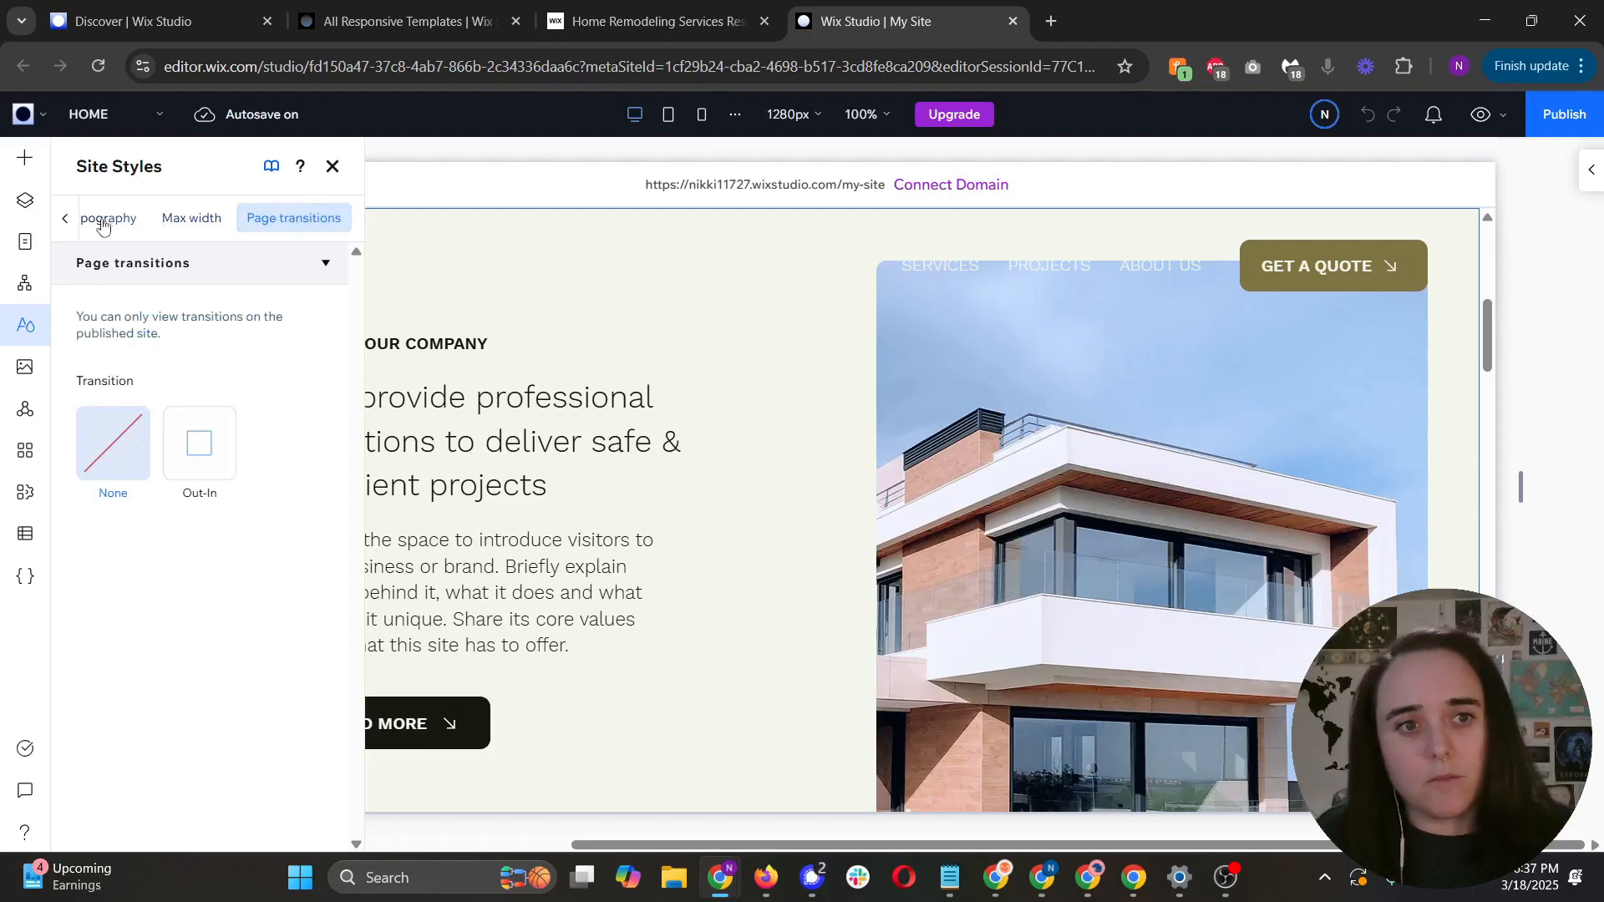
click(65, 219)
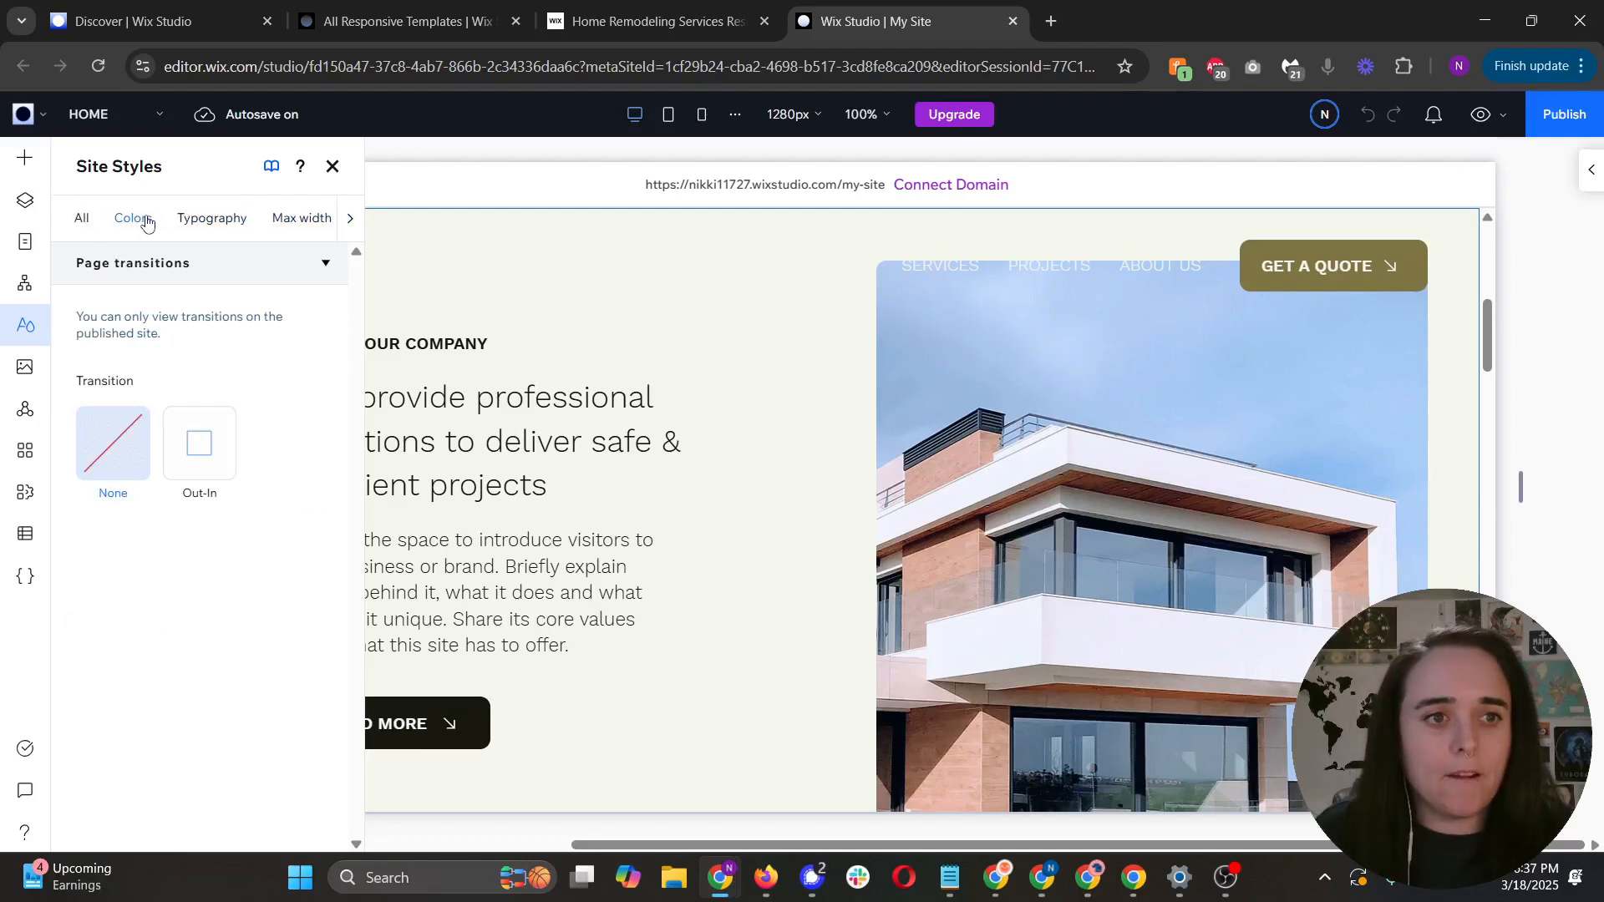
Step: Set Color 1 of the site color palette to #F2F2F2
click(143, 219)
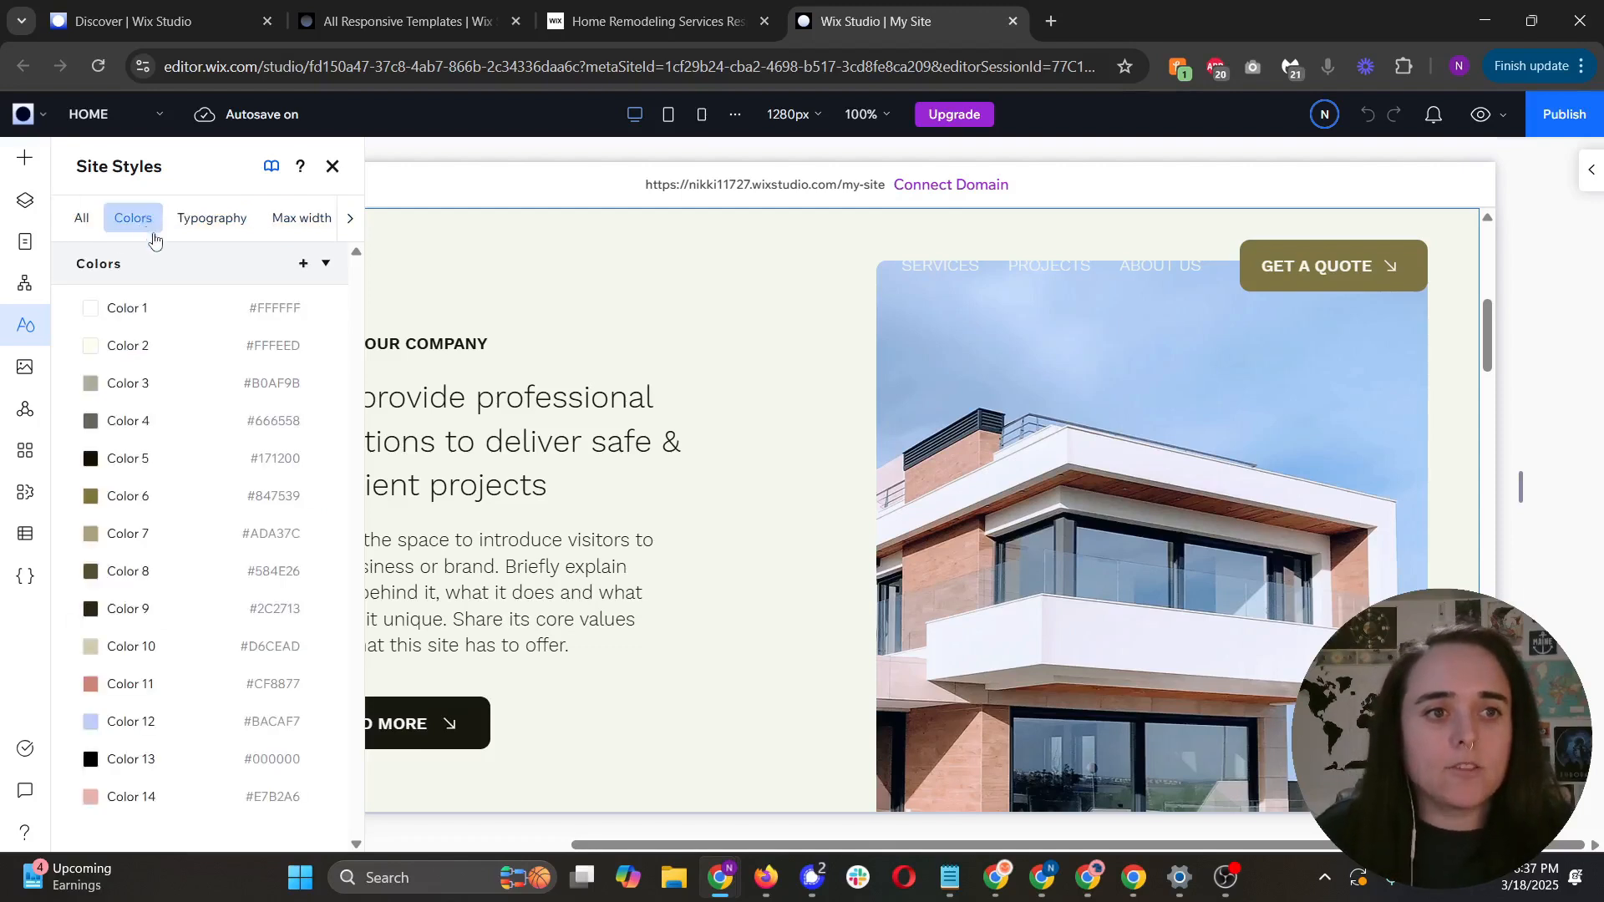
click(153, 311)
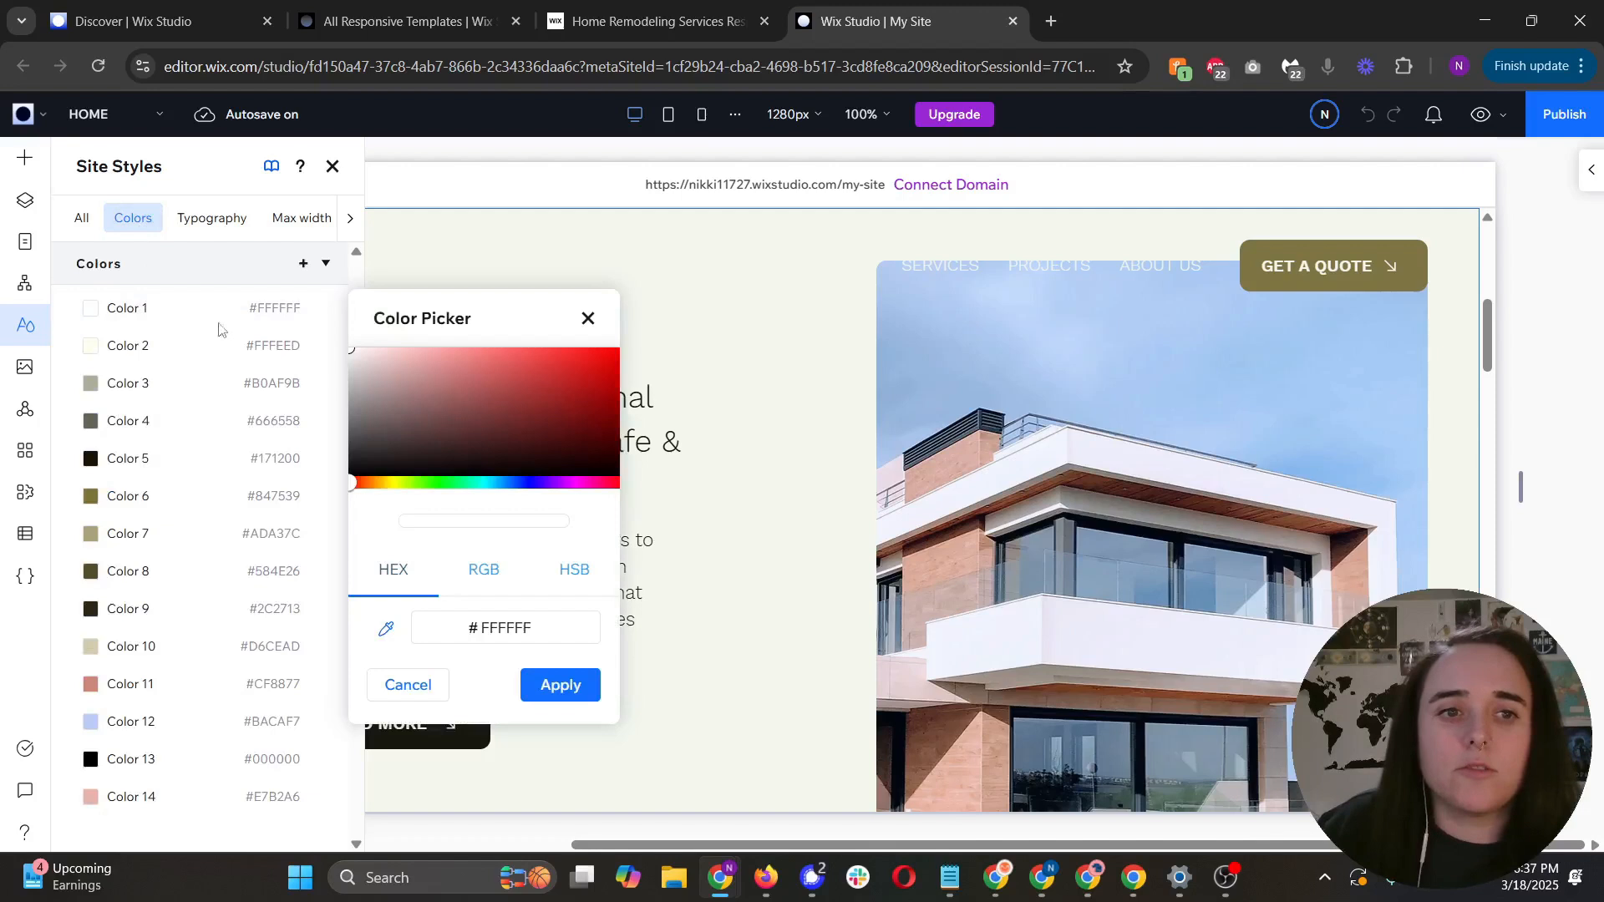
click(166, 358)
click(293, 306)
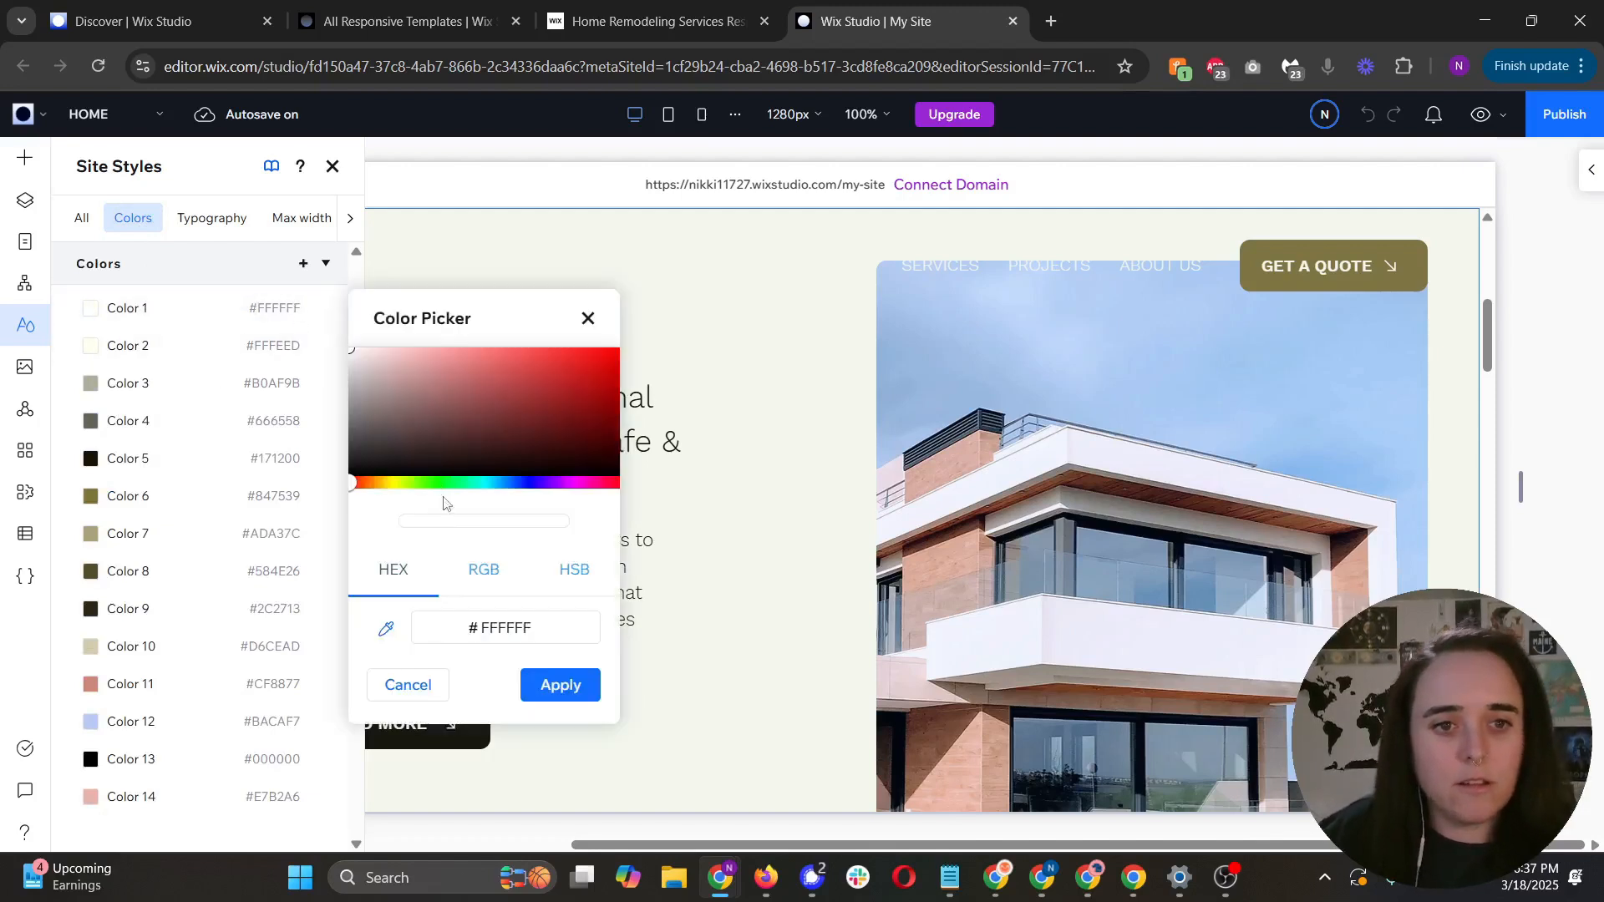
double_click(509, 634)
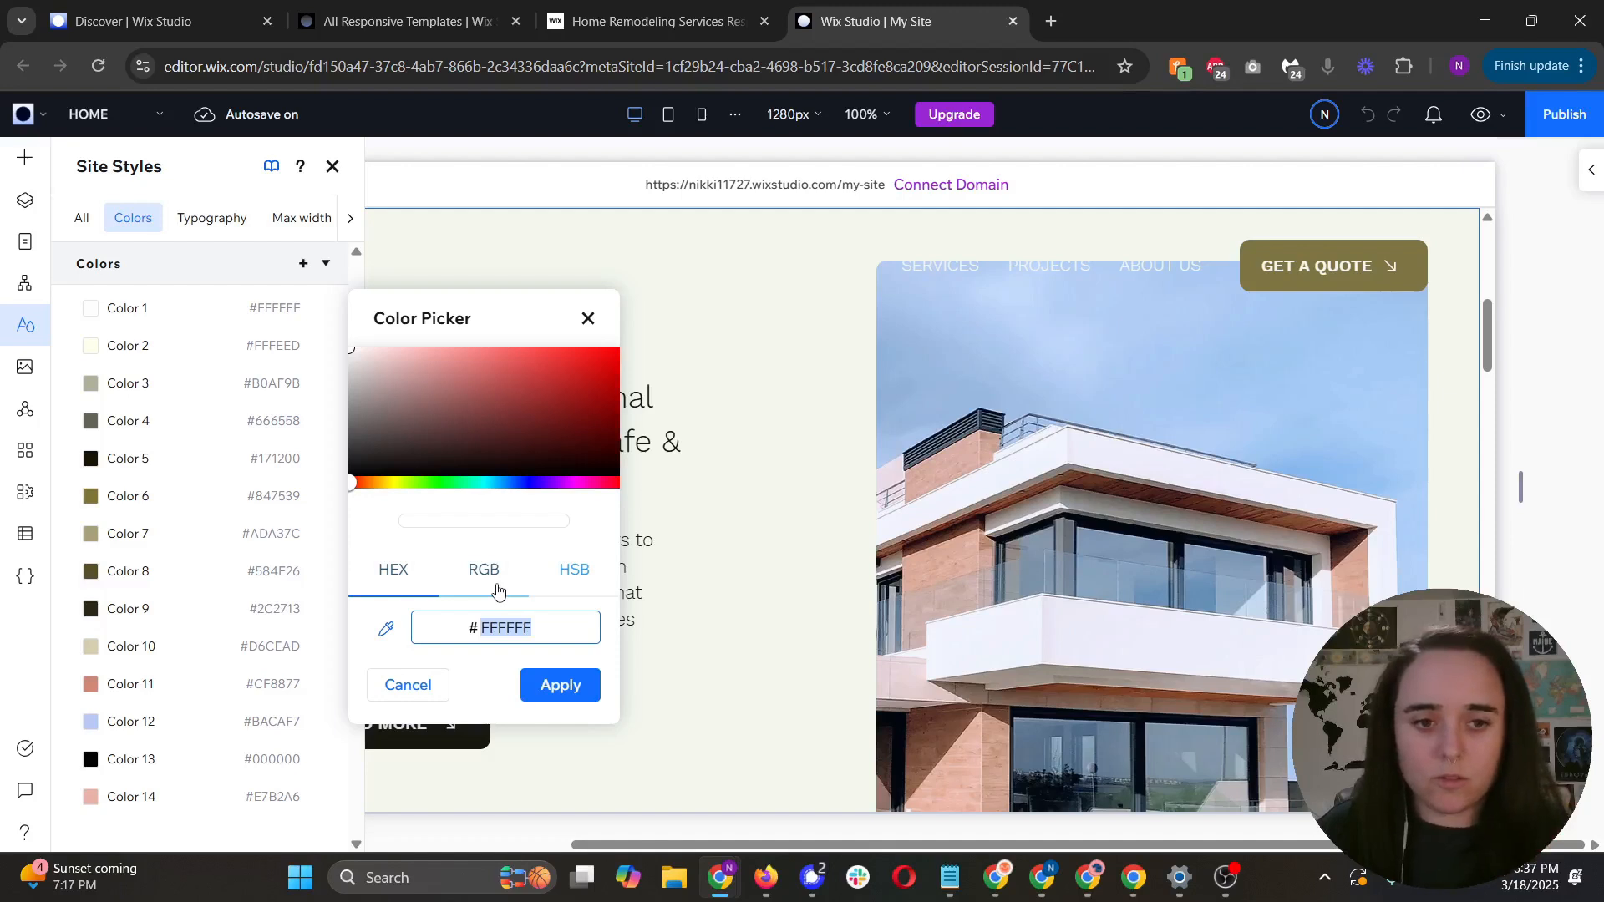
text(f2f2f2)
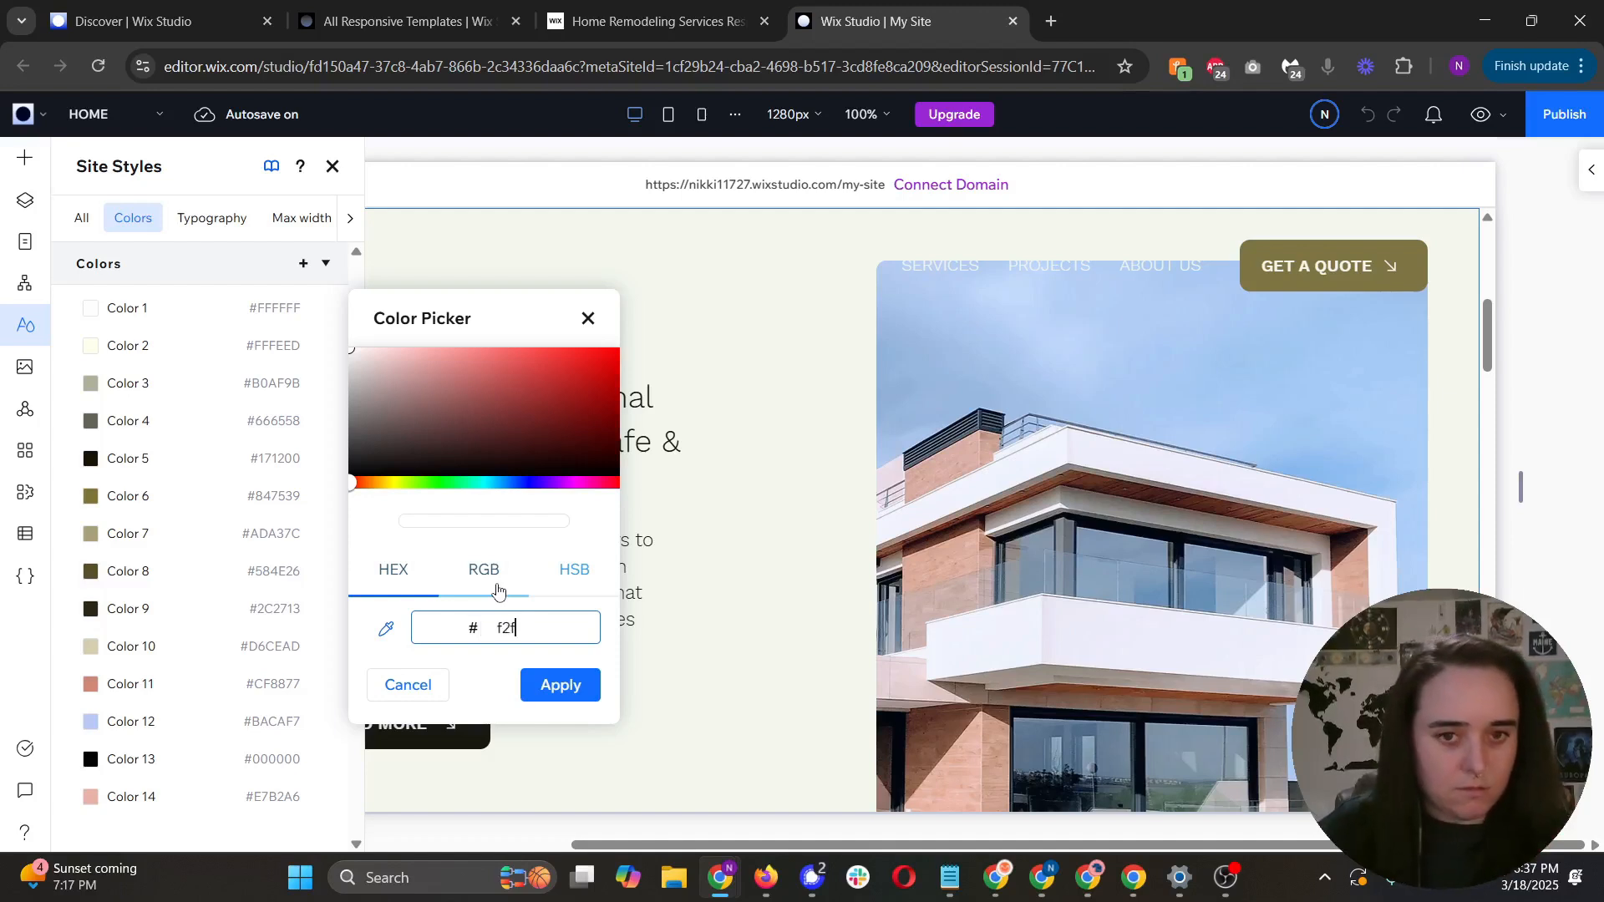
click(559, 687)
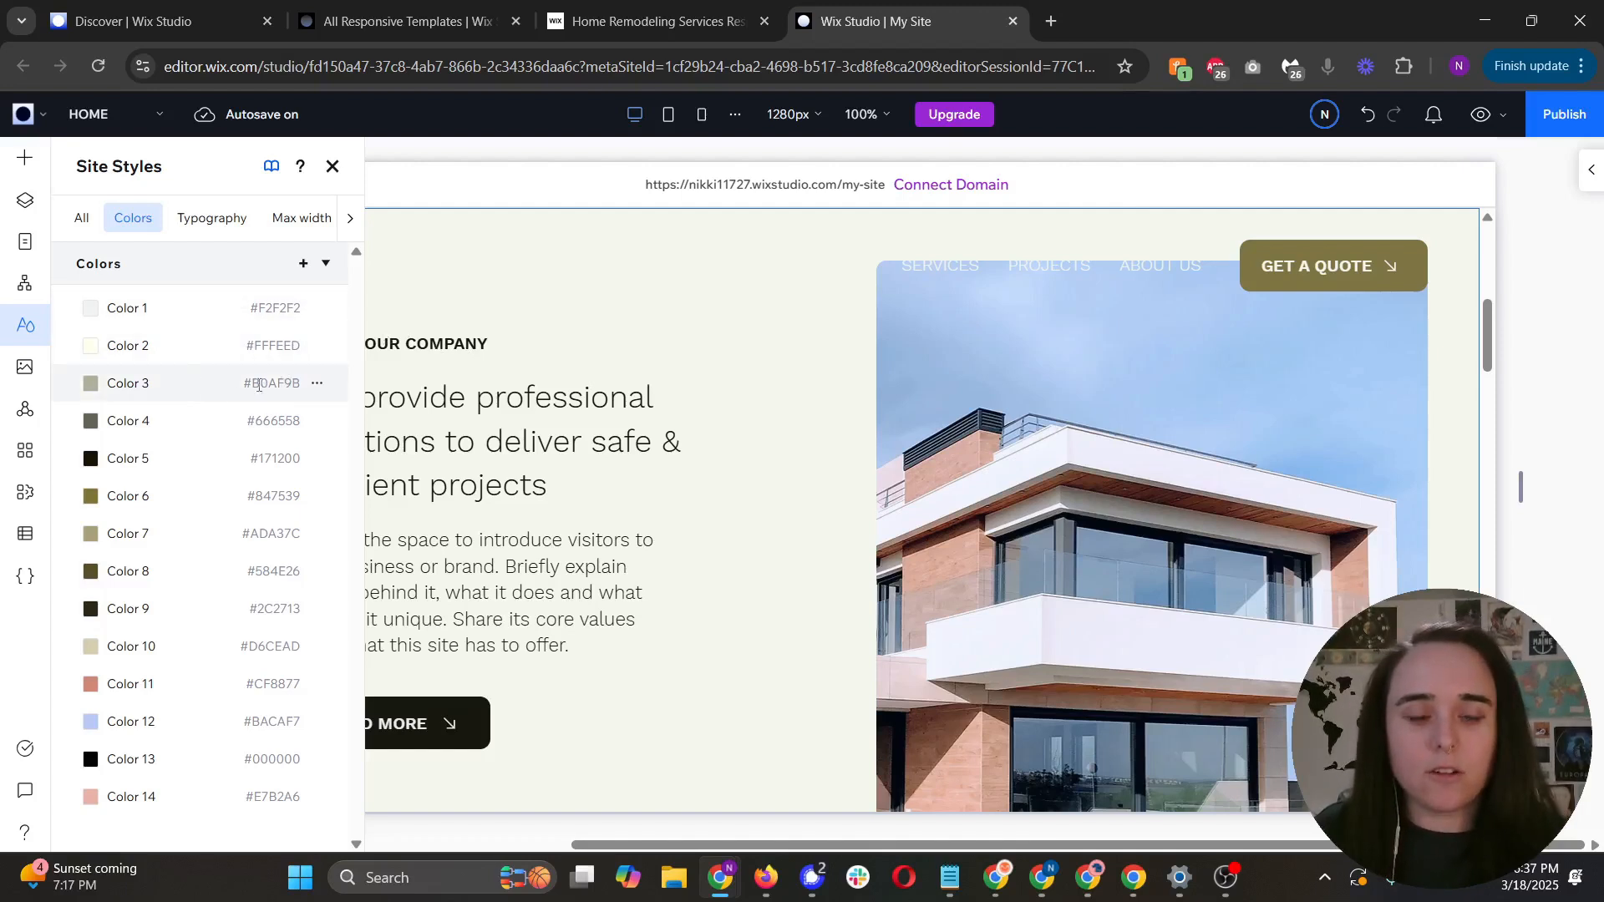
Step: Try several shades for Color 3 and apply #908F7A, and change Color 4 to #A7A58A
click(129, 387)
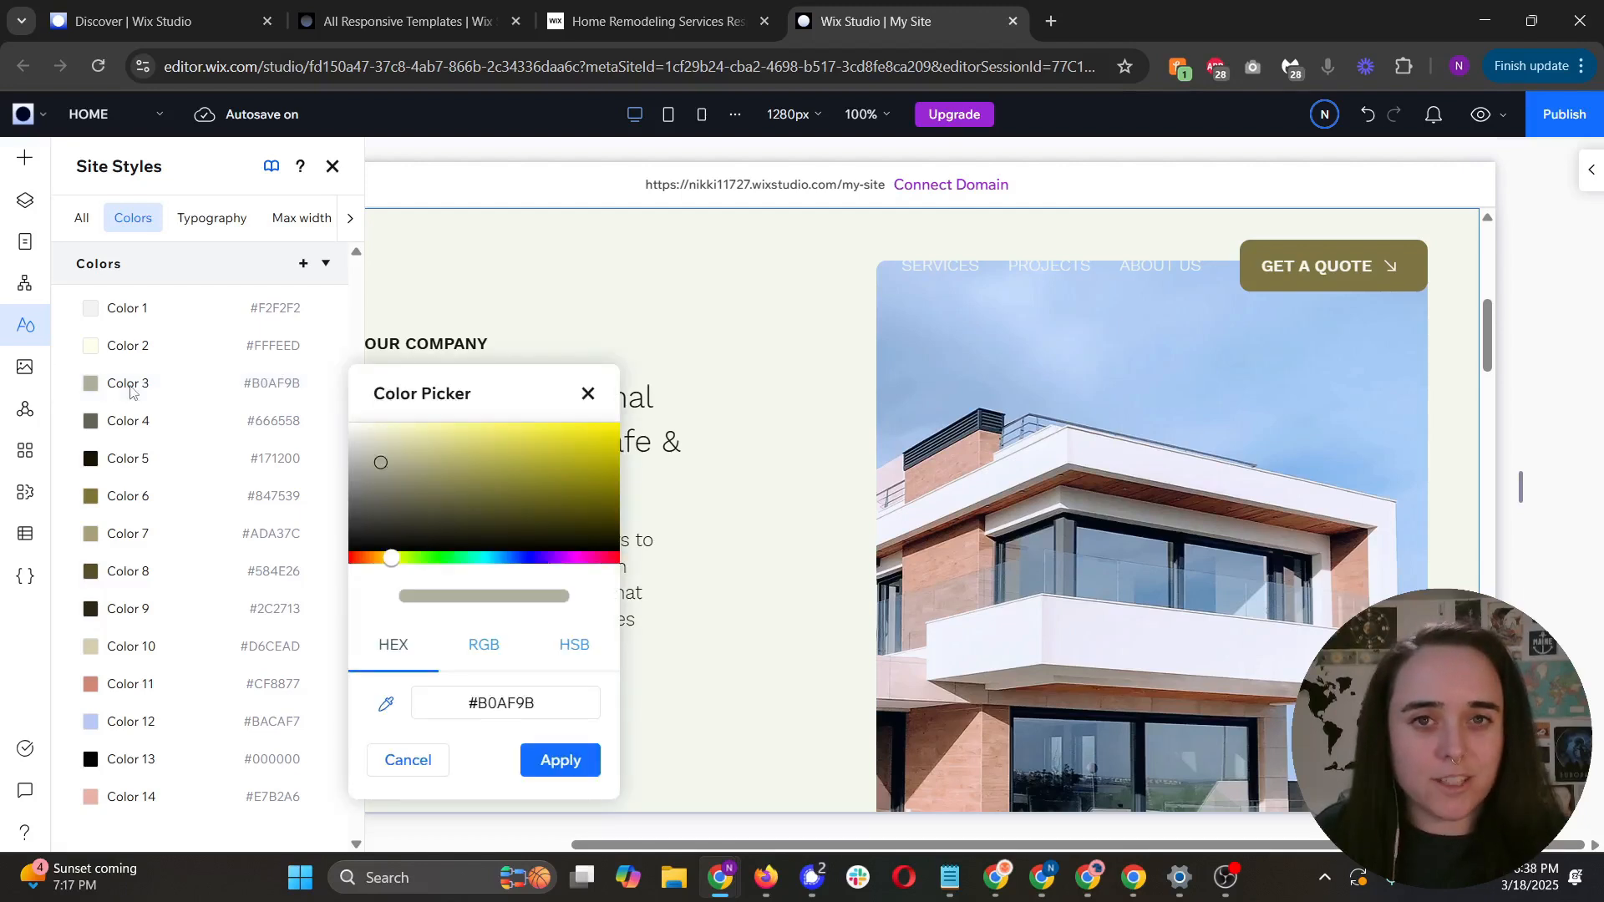
click(384, 465)
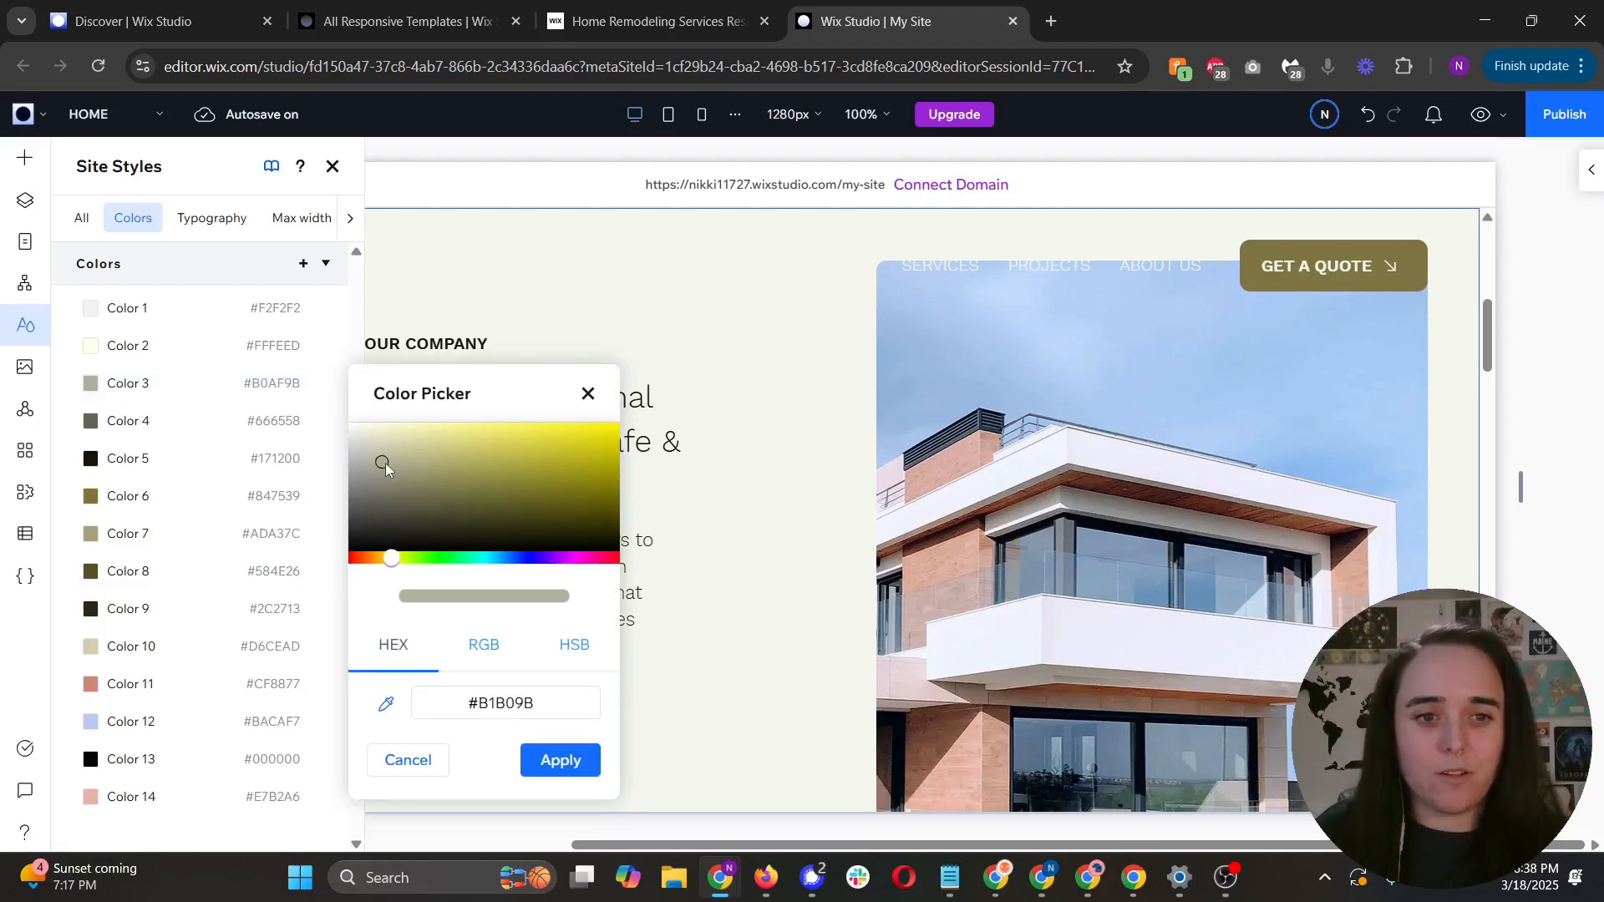
click(408, 448)
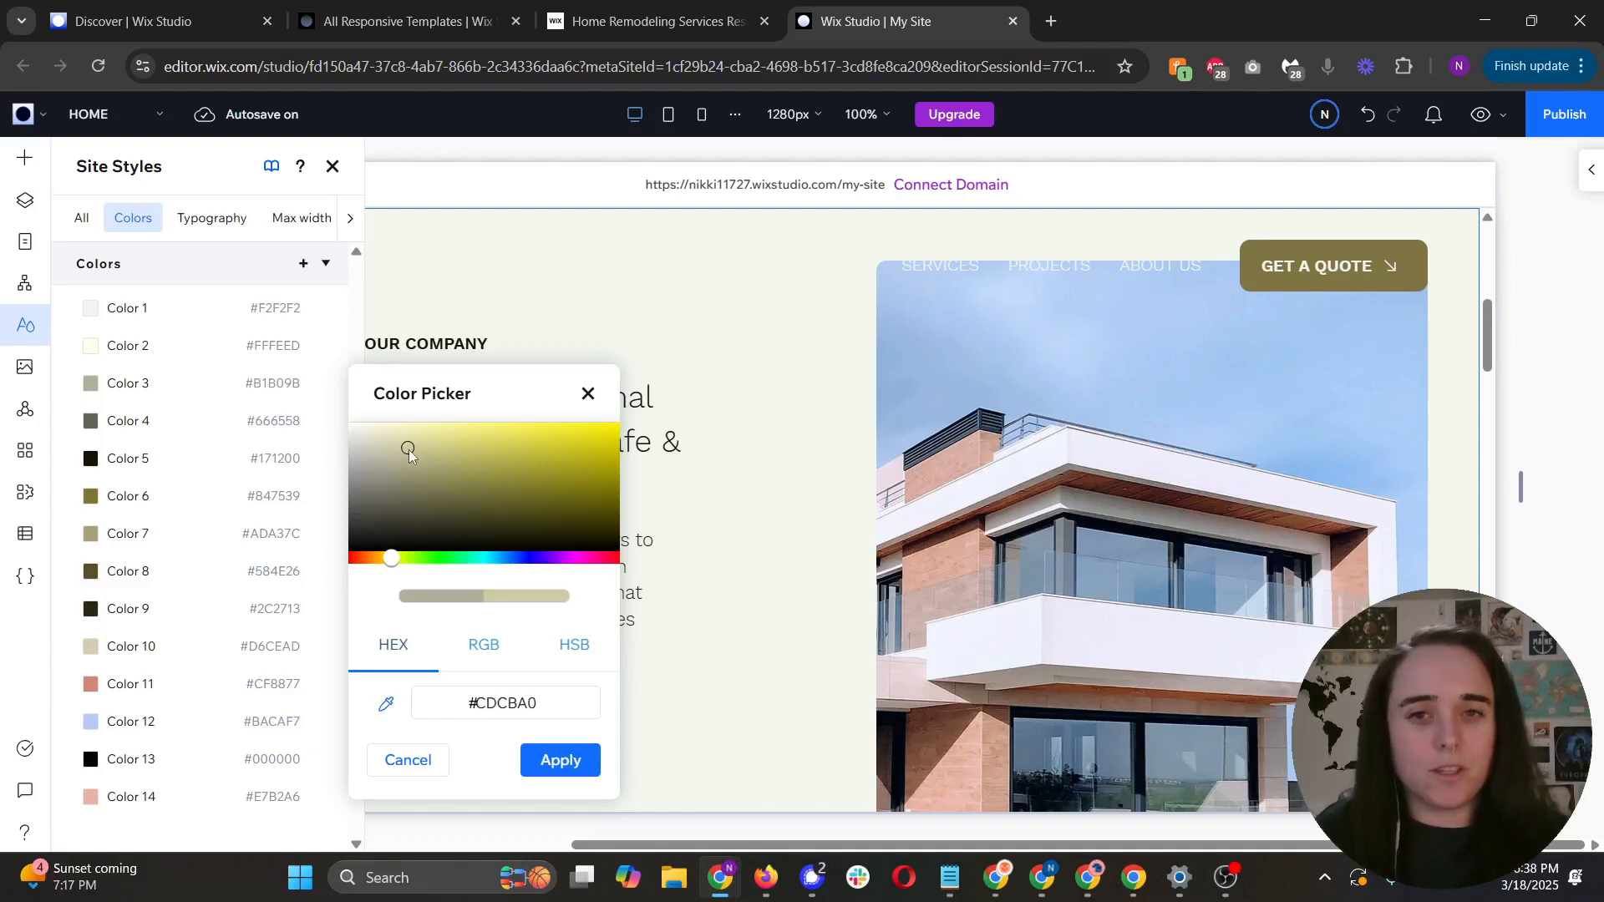
drag(409, 449, 408, 459)
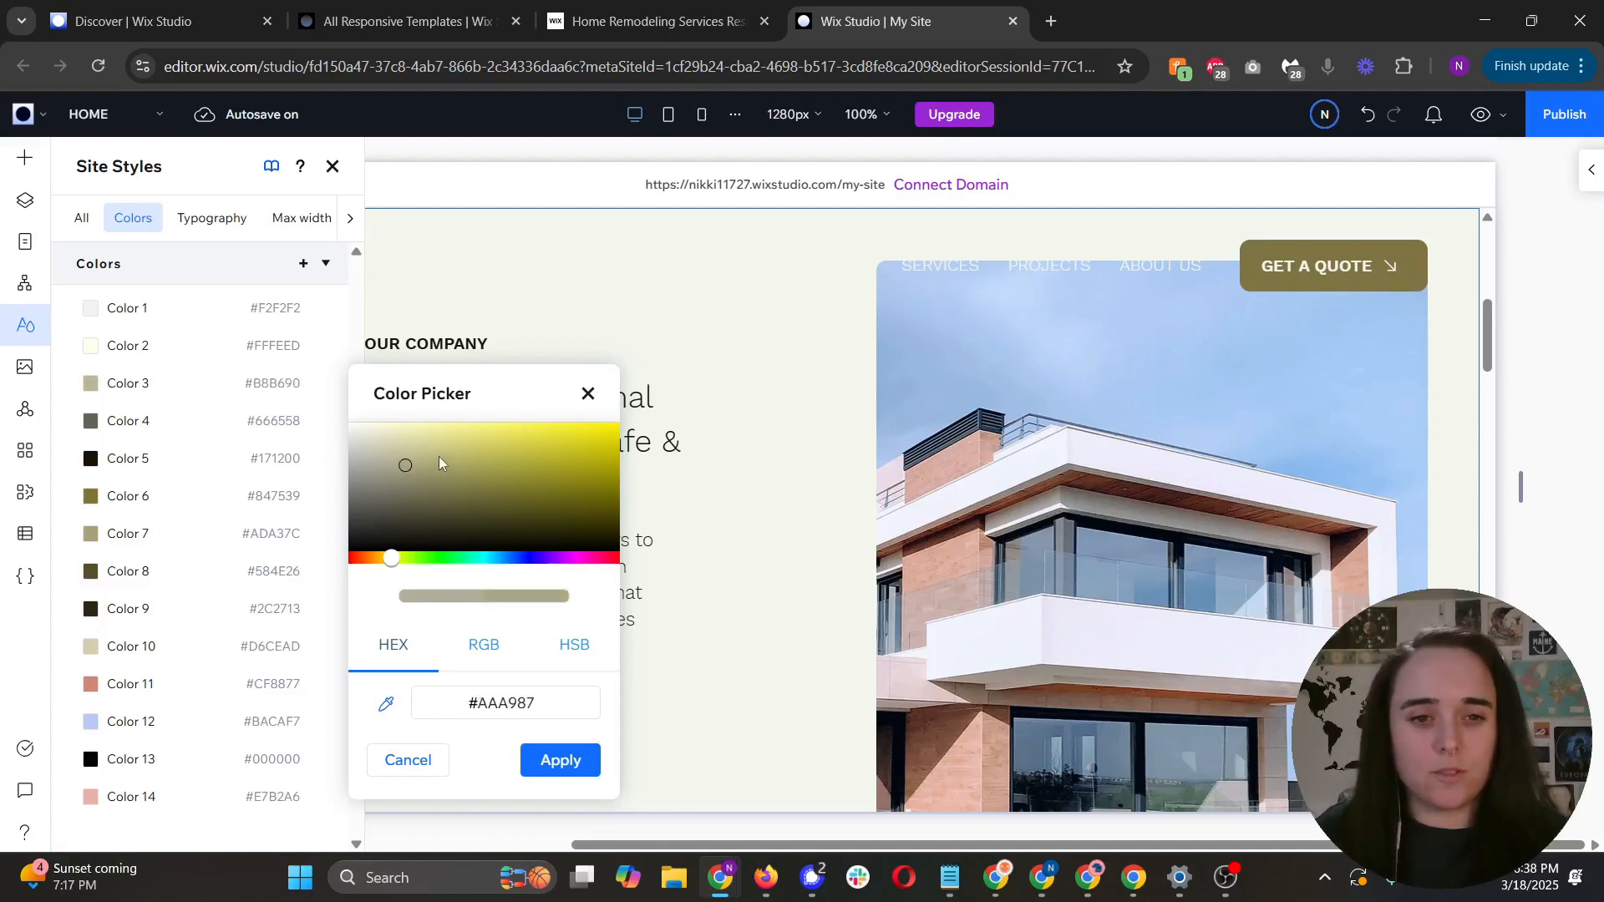
click(438, 458)
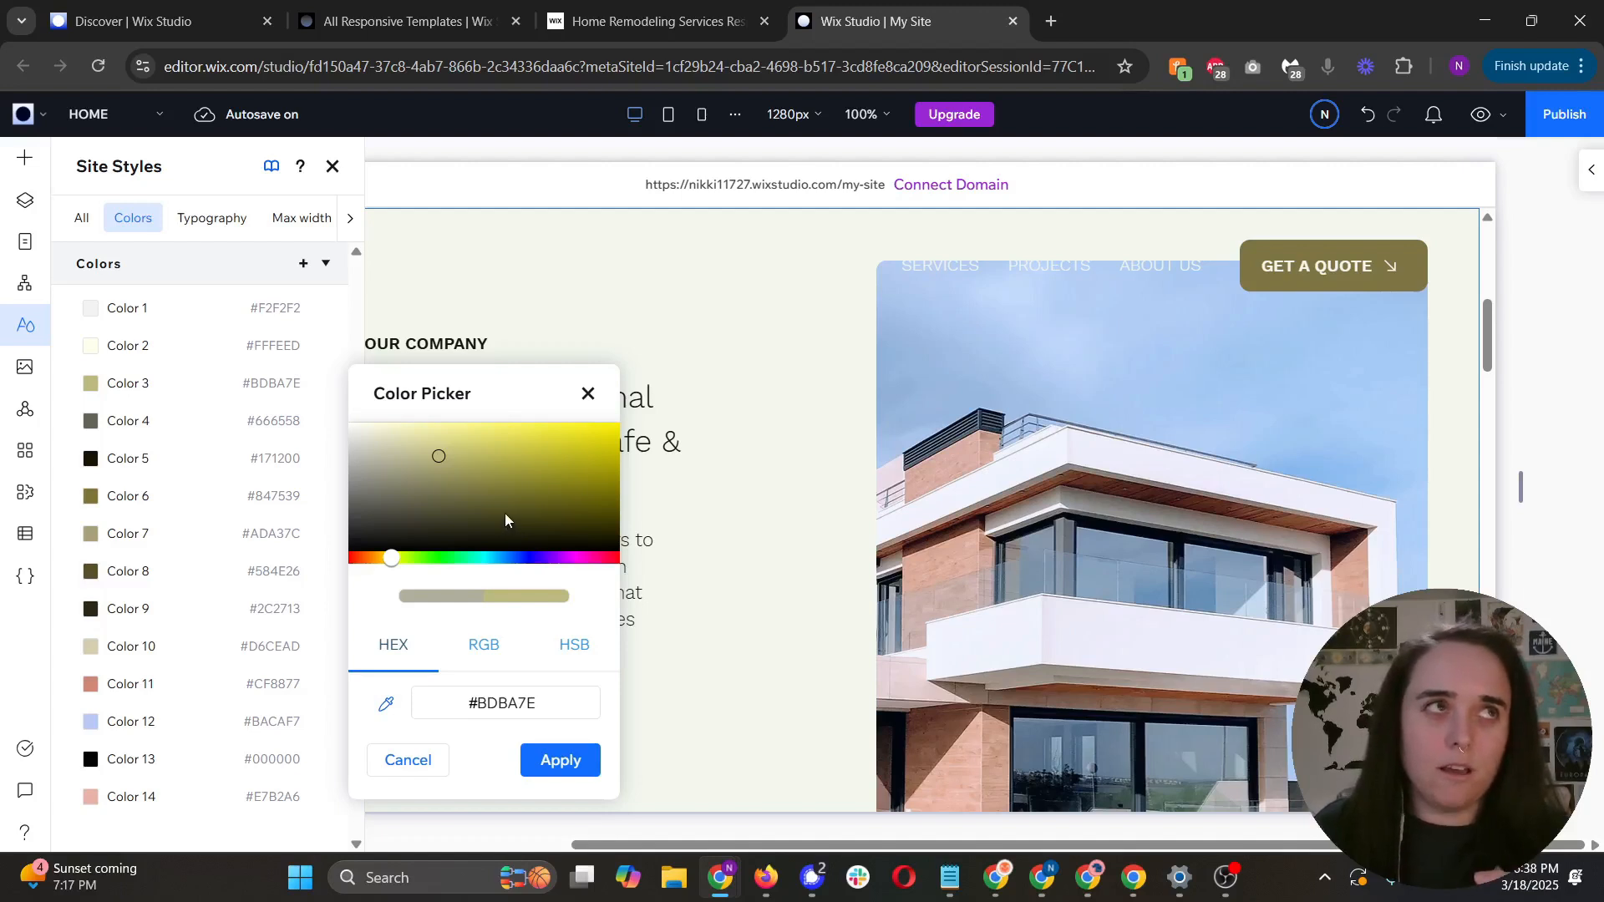
click(381, 463)
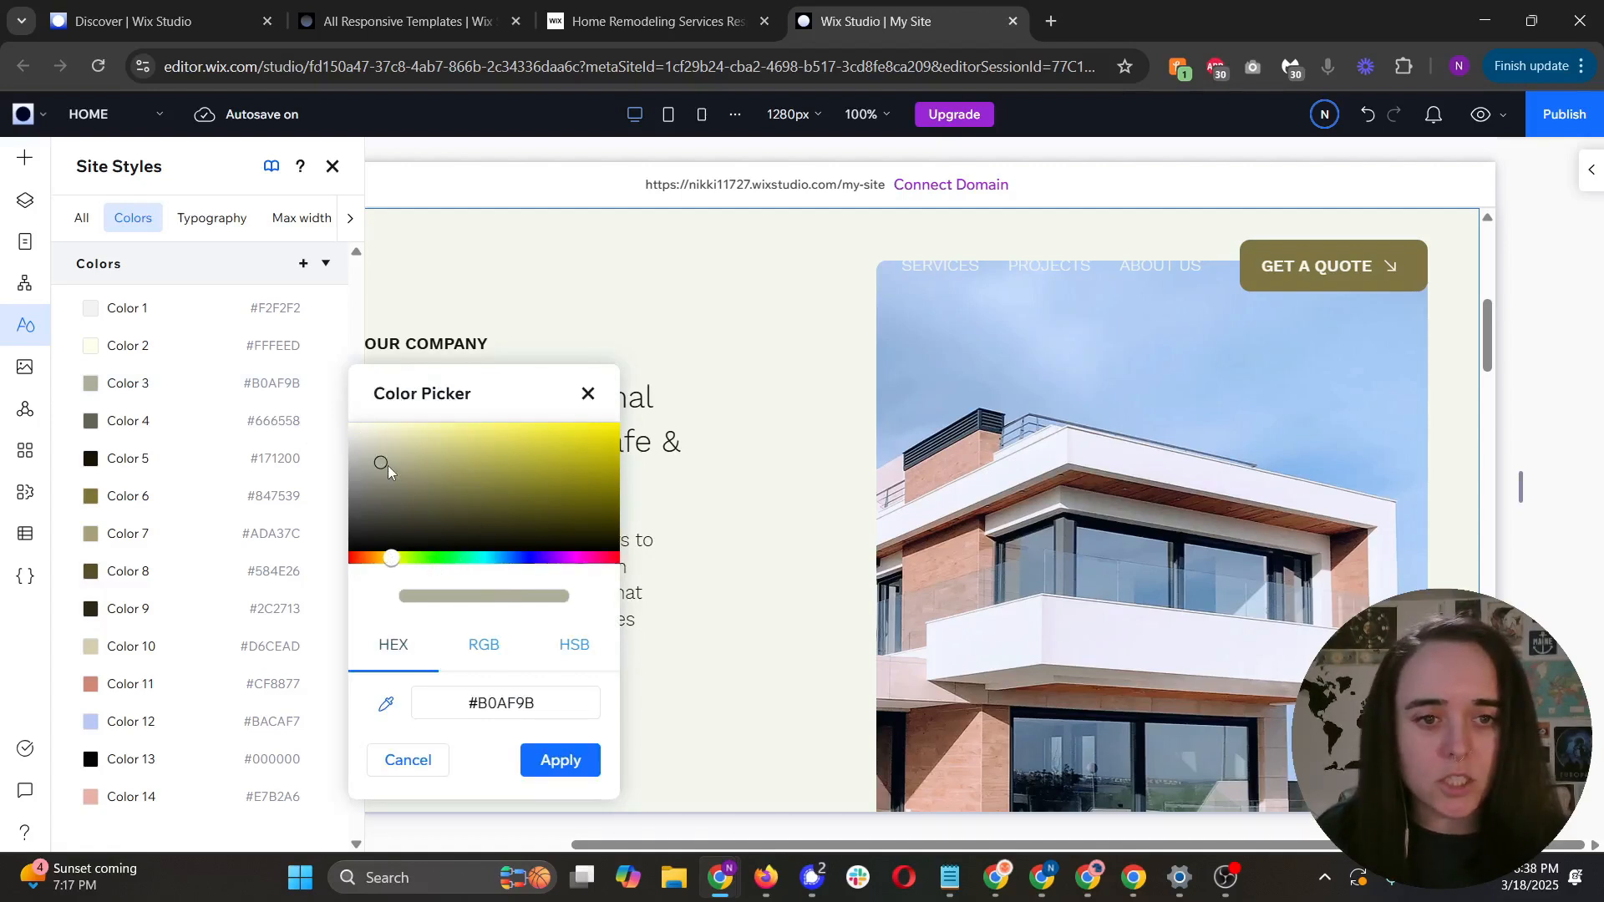
drag(388, 464, 390, 480)
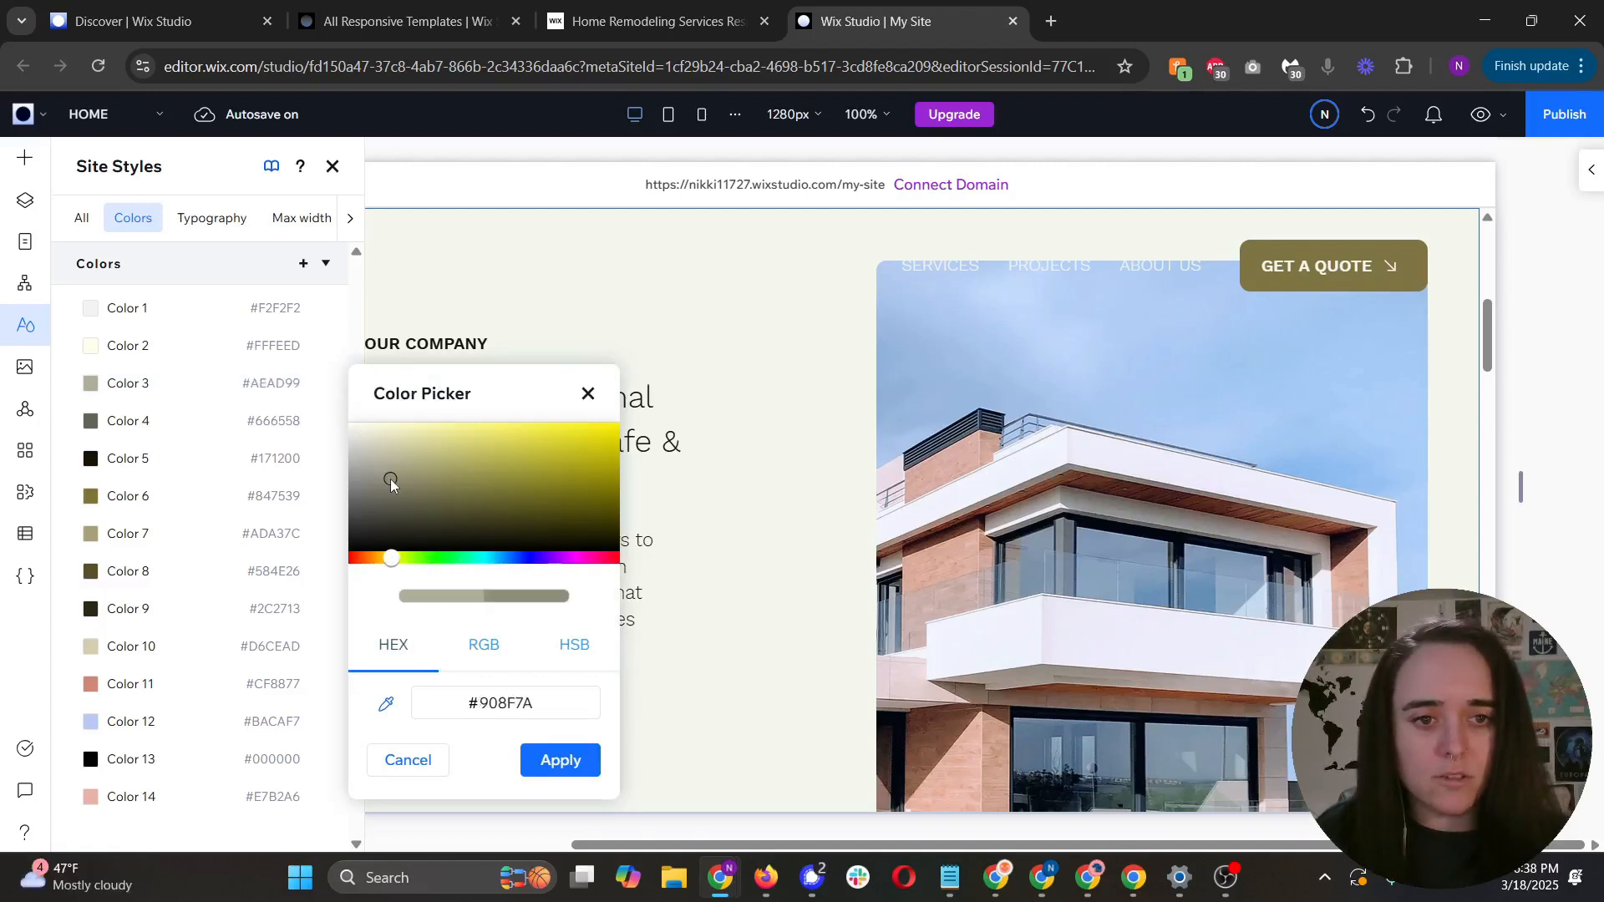
click(560, 752)
click(173, 423)
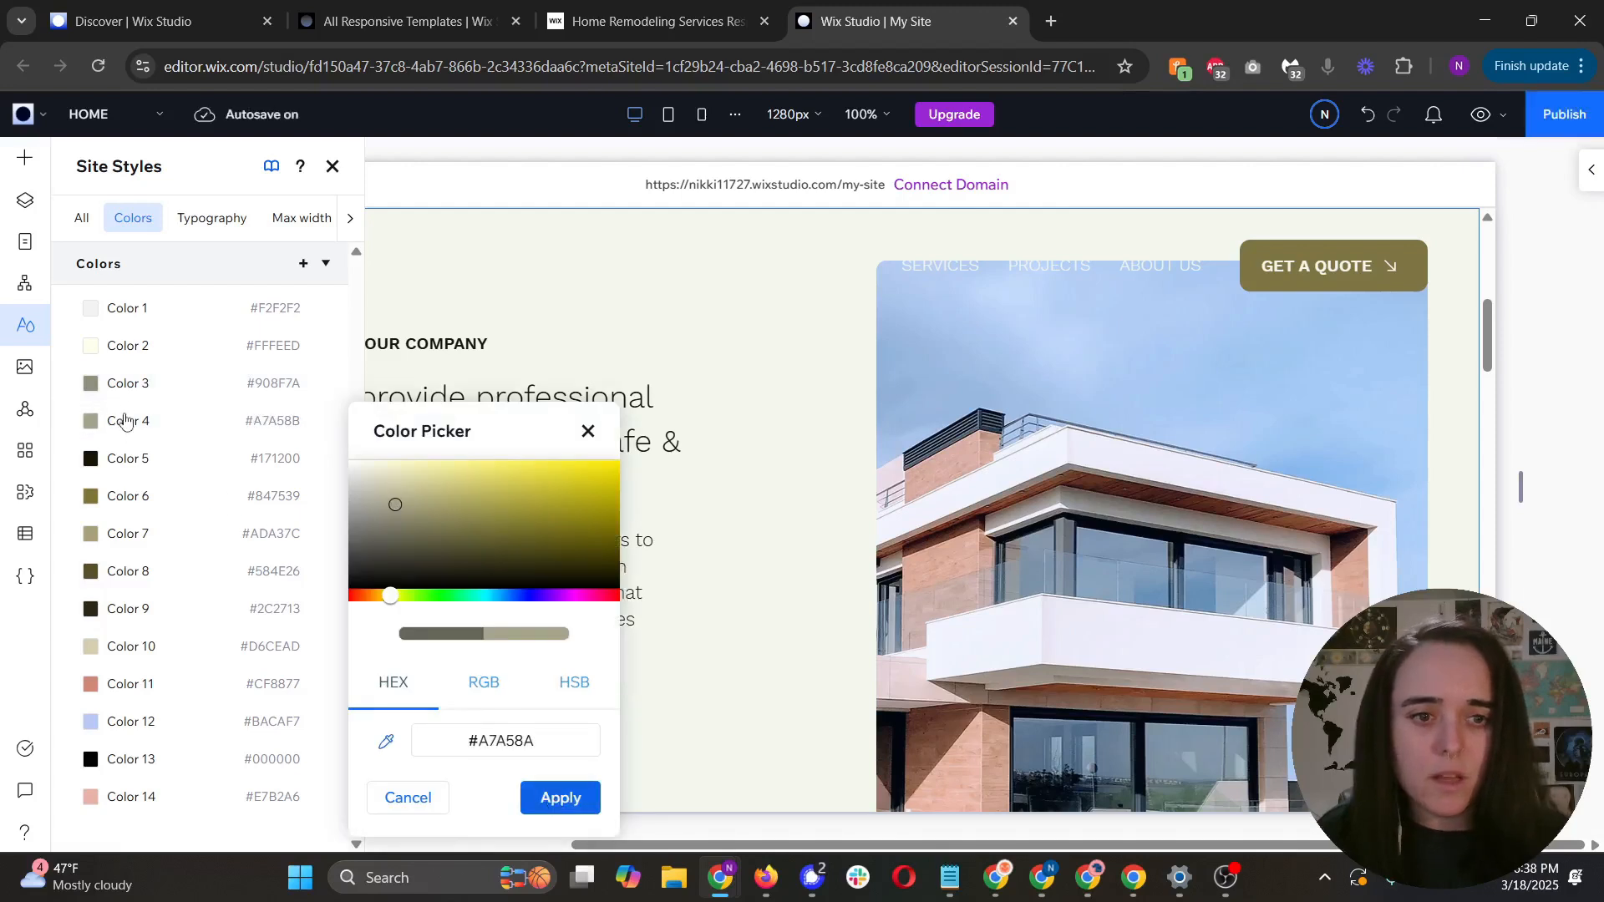
Step: Change Color 2 to the beige #C8BEA7 and check the recolored sections of the HOME page
click(130, 355)
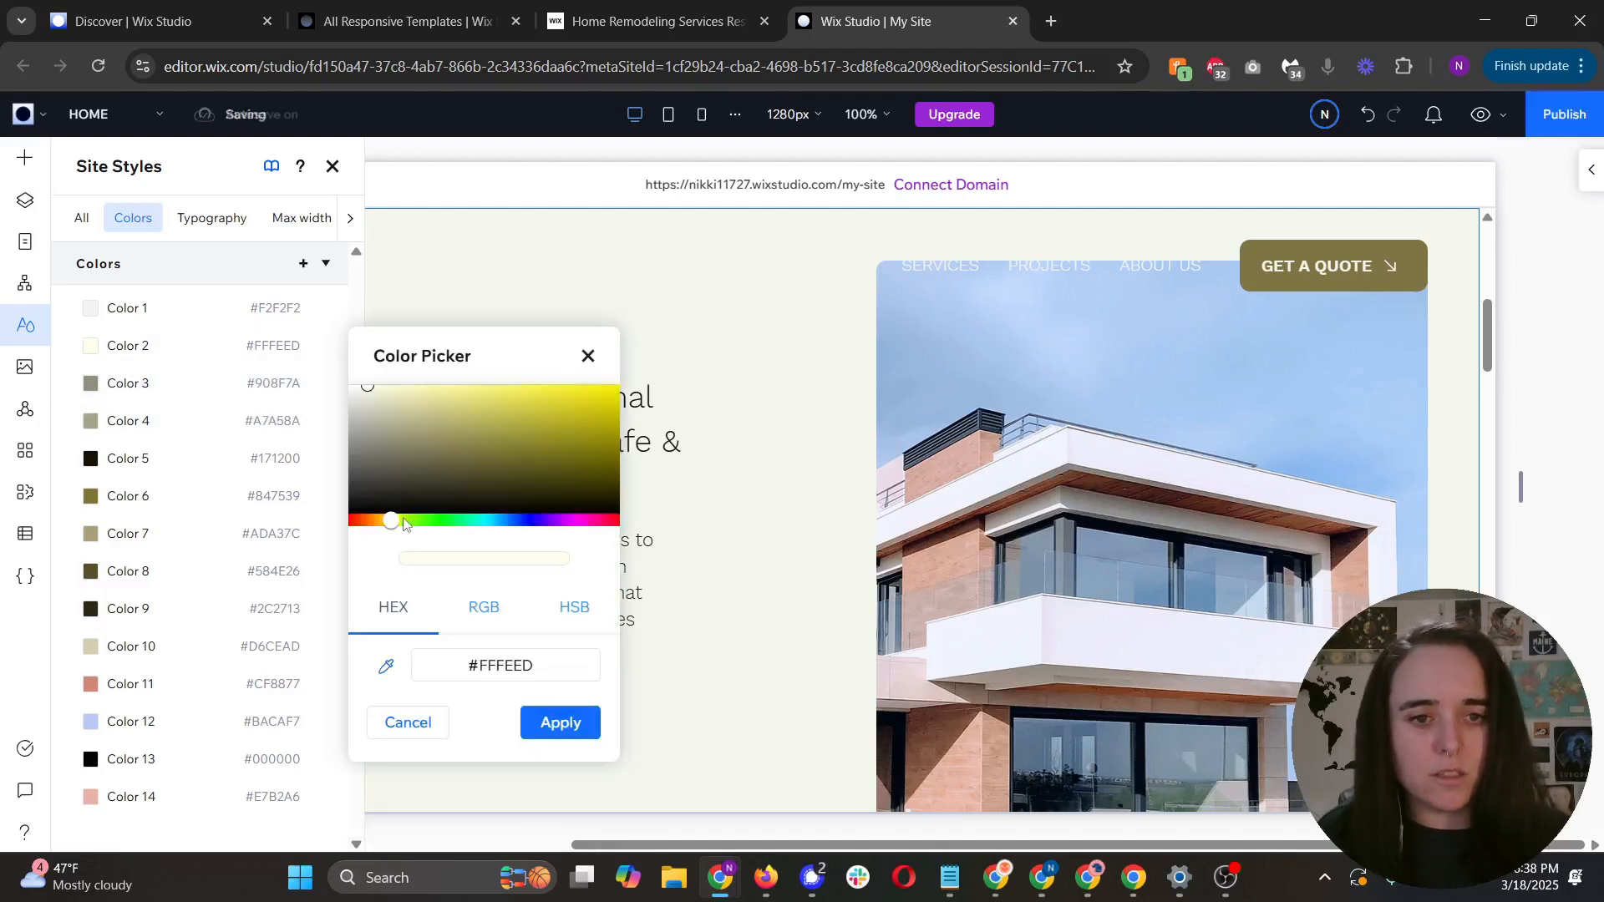
drag(387, 525, 383, 521)
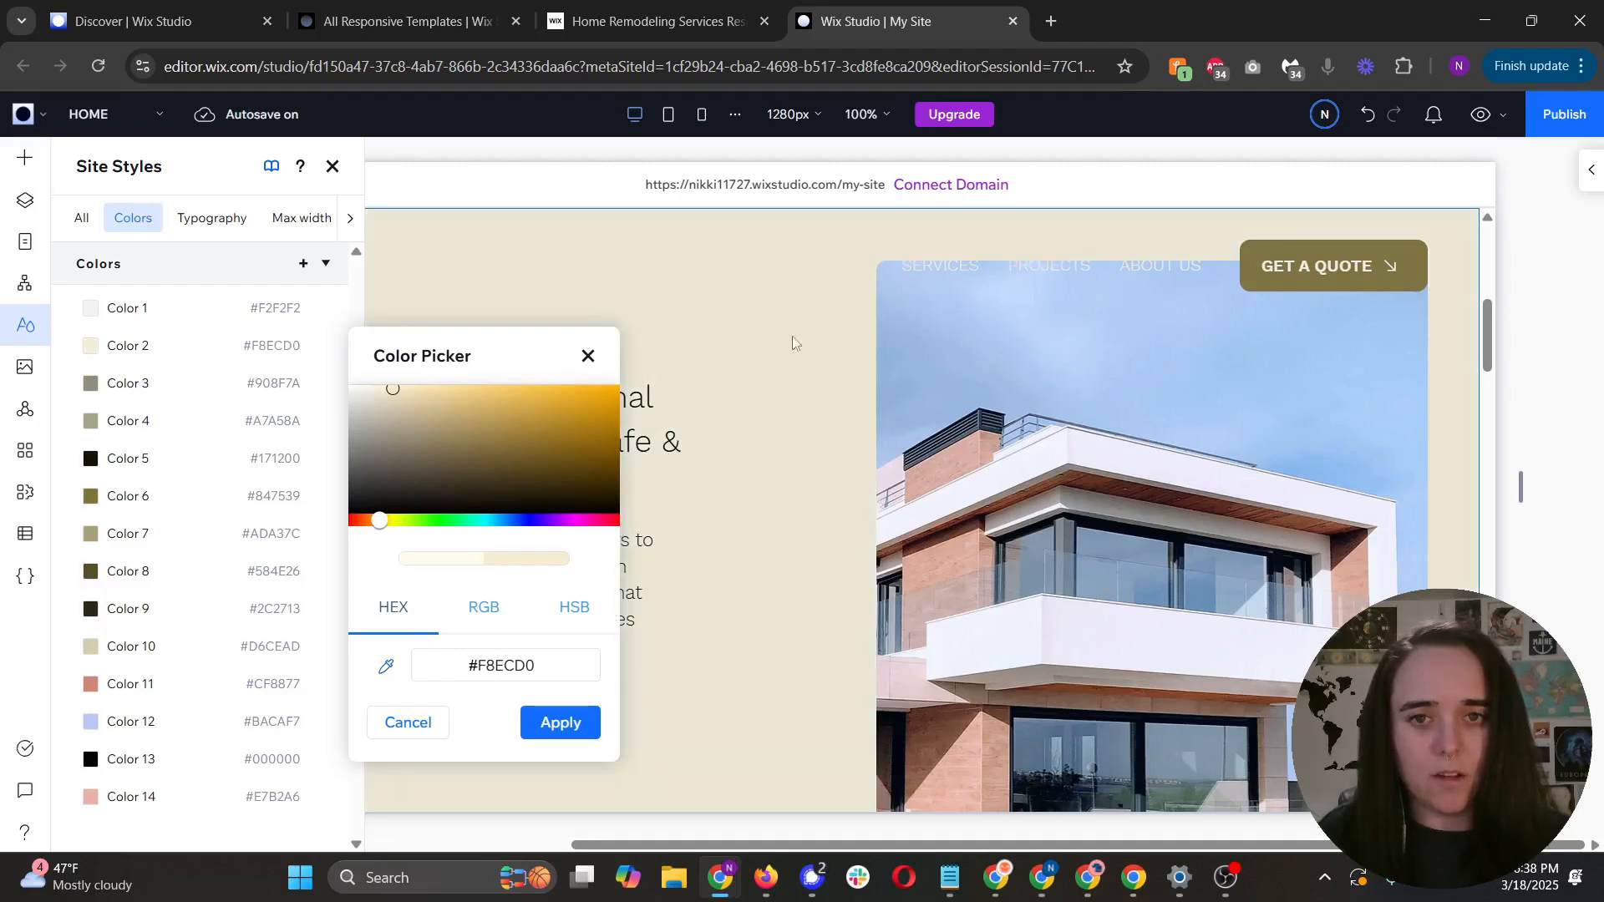
drag(392, 393, 394, 392)
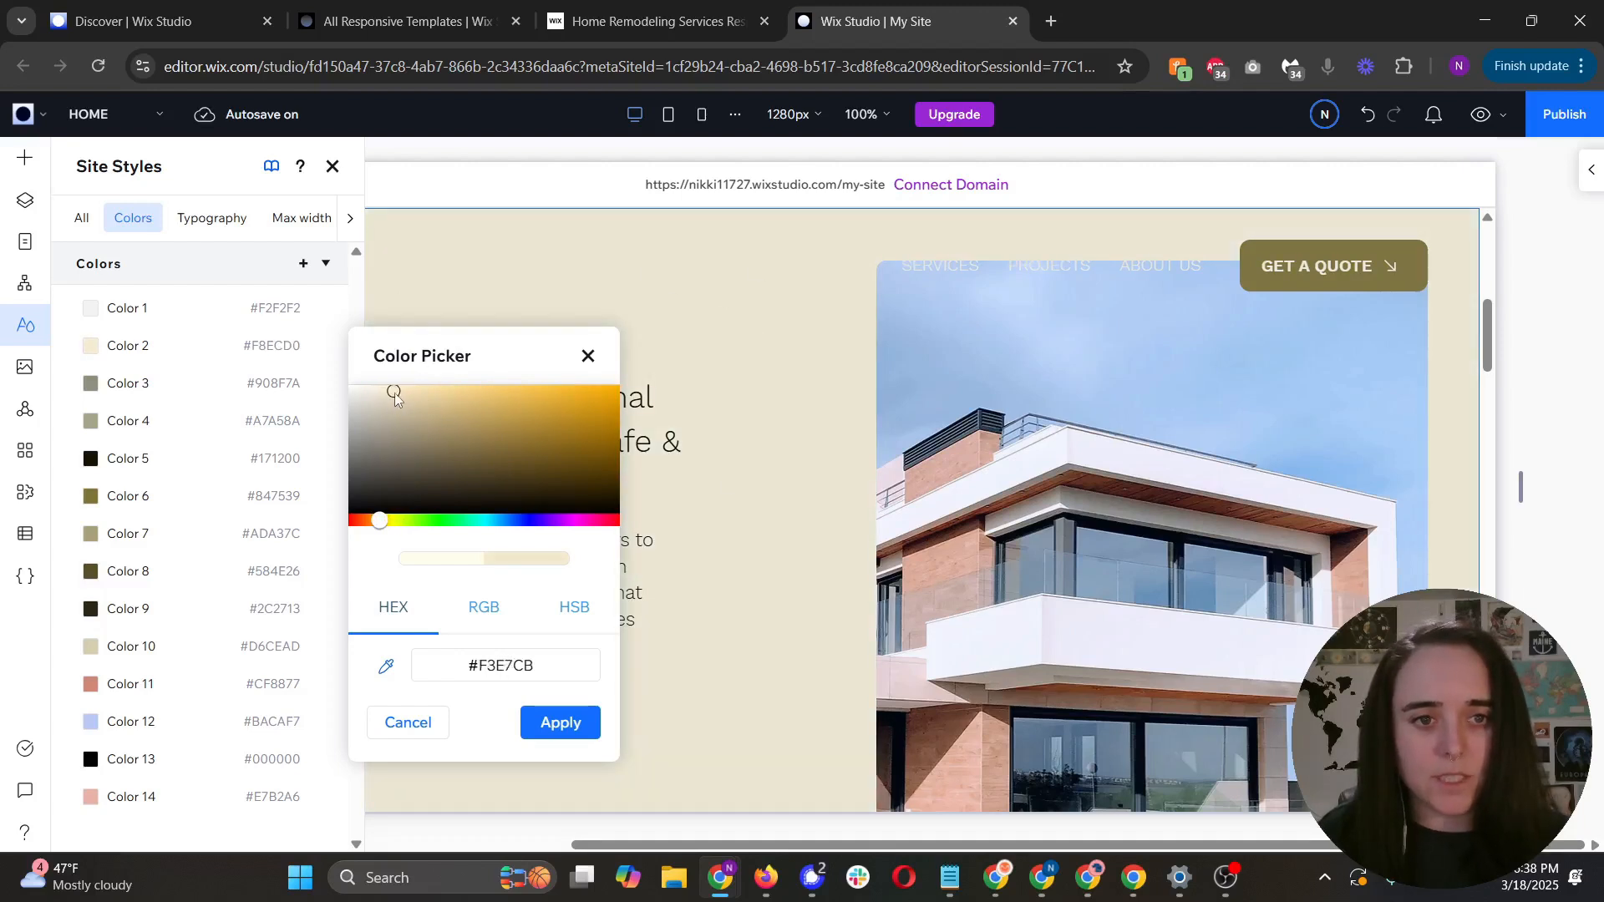
click(404, 421)
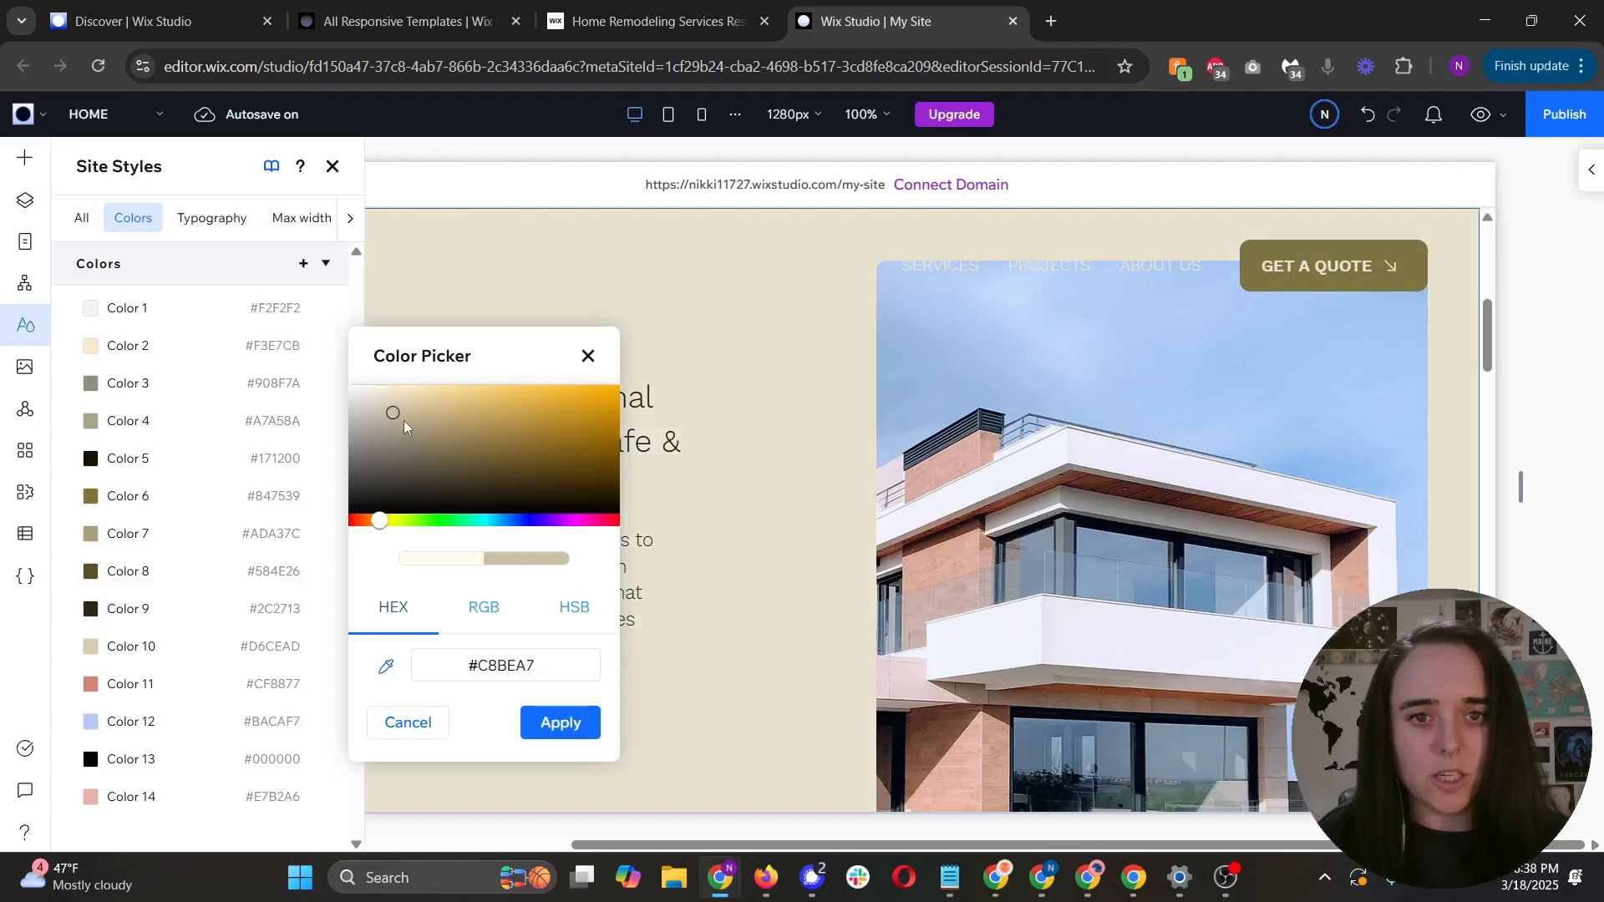
click(561, 723)
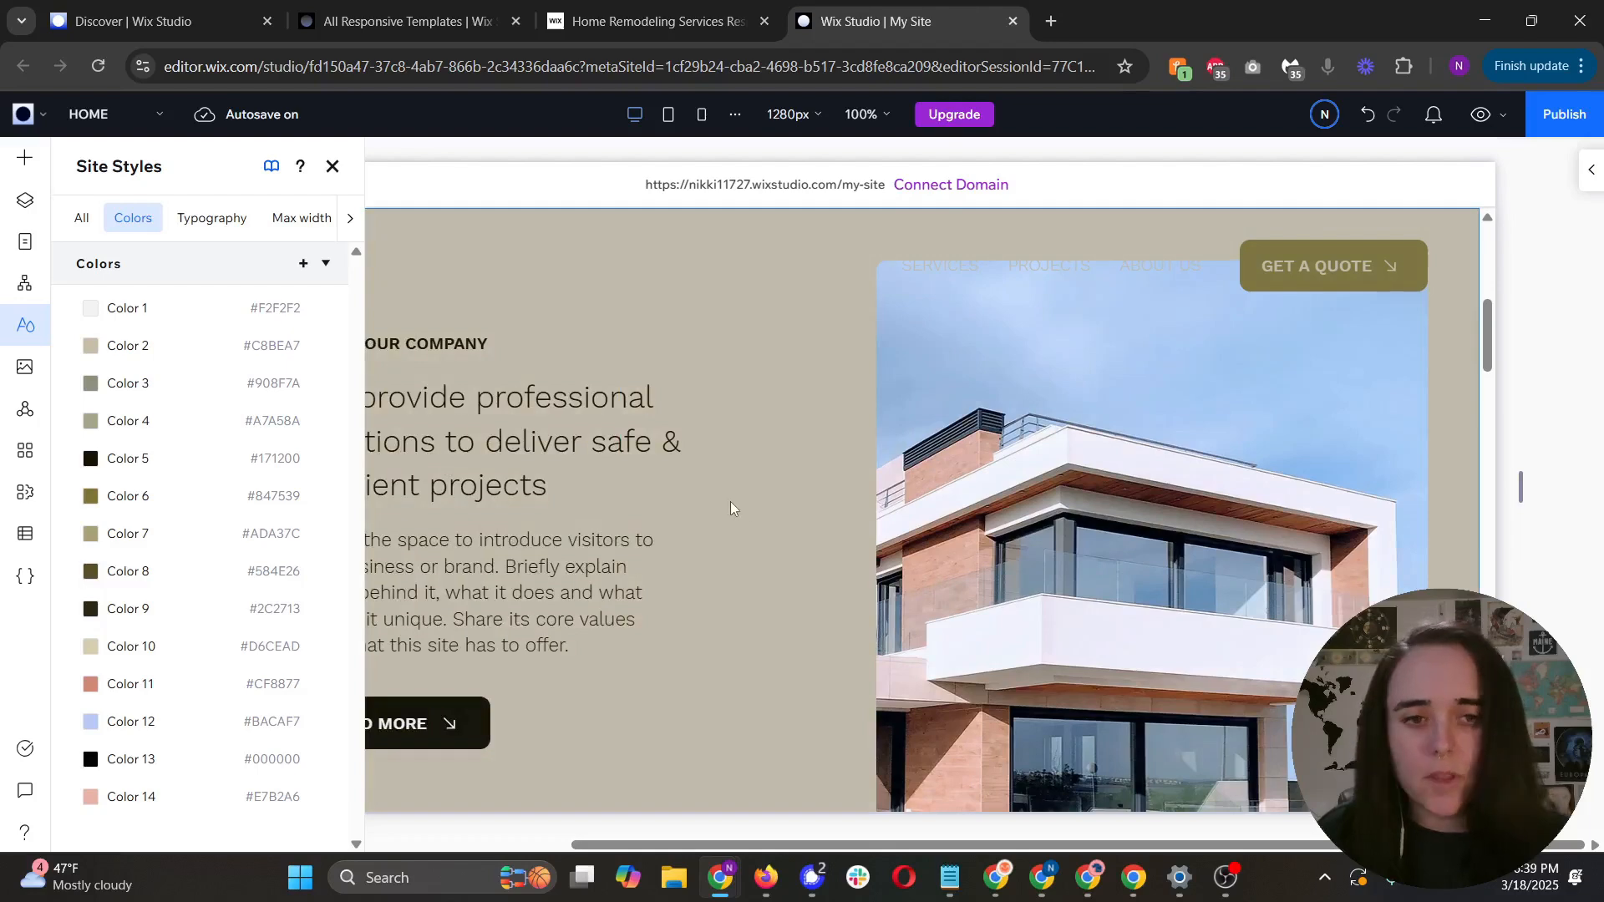
scroll(730, 501, down, 3)
scroll(830, 455, down, 5)
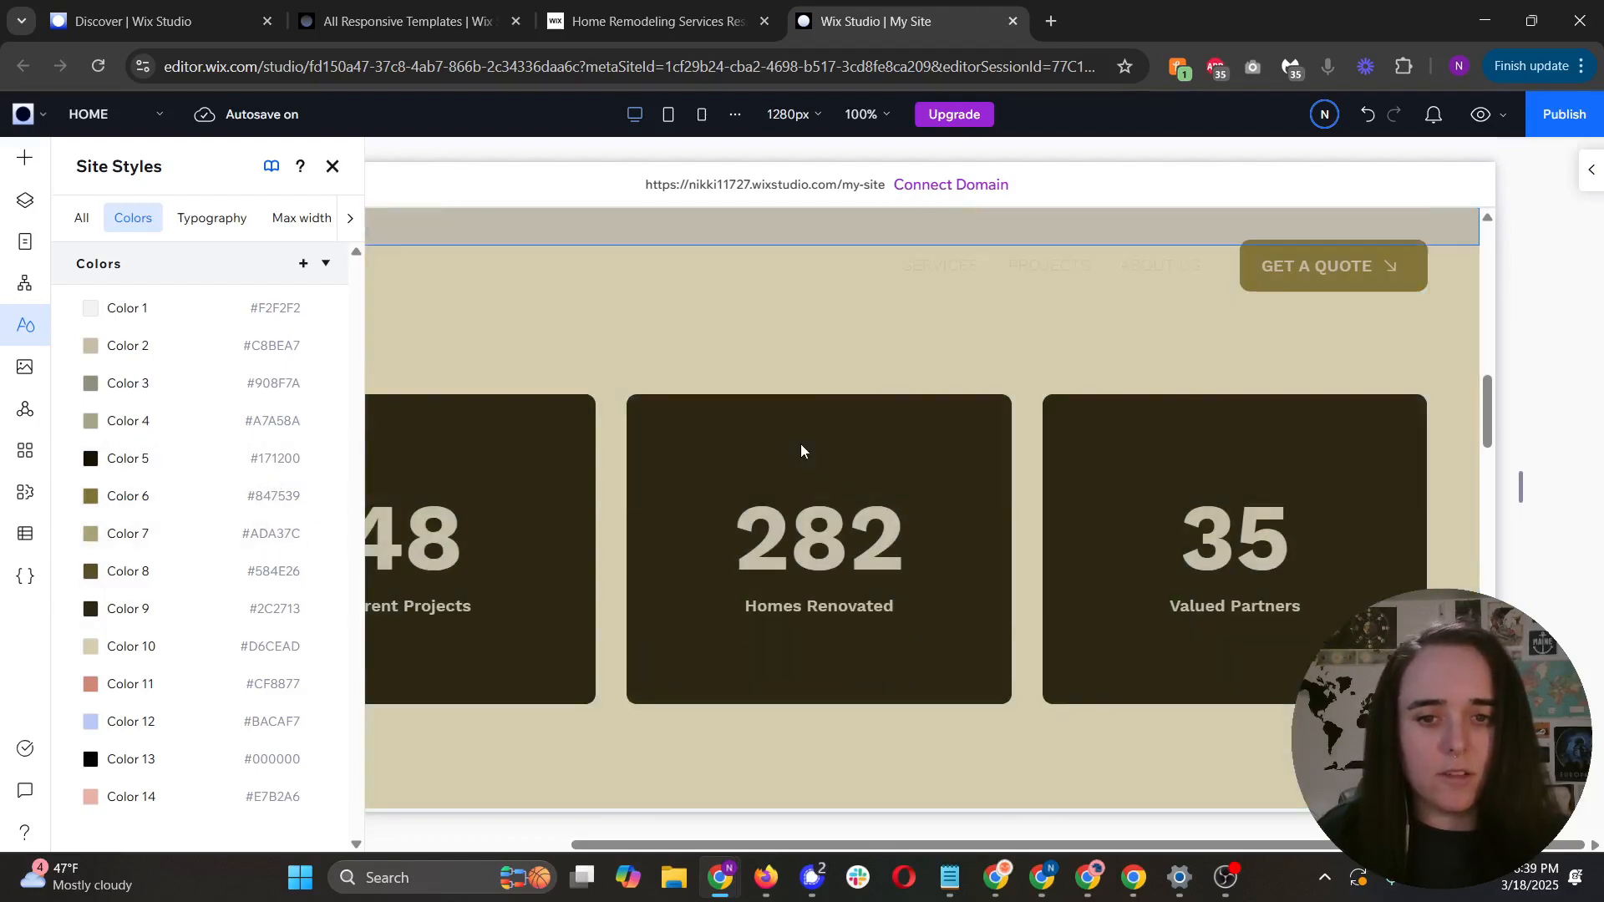
scroll(797, 445, up, 5)
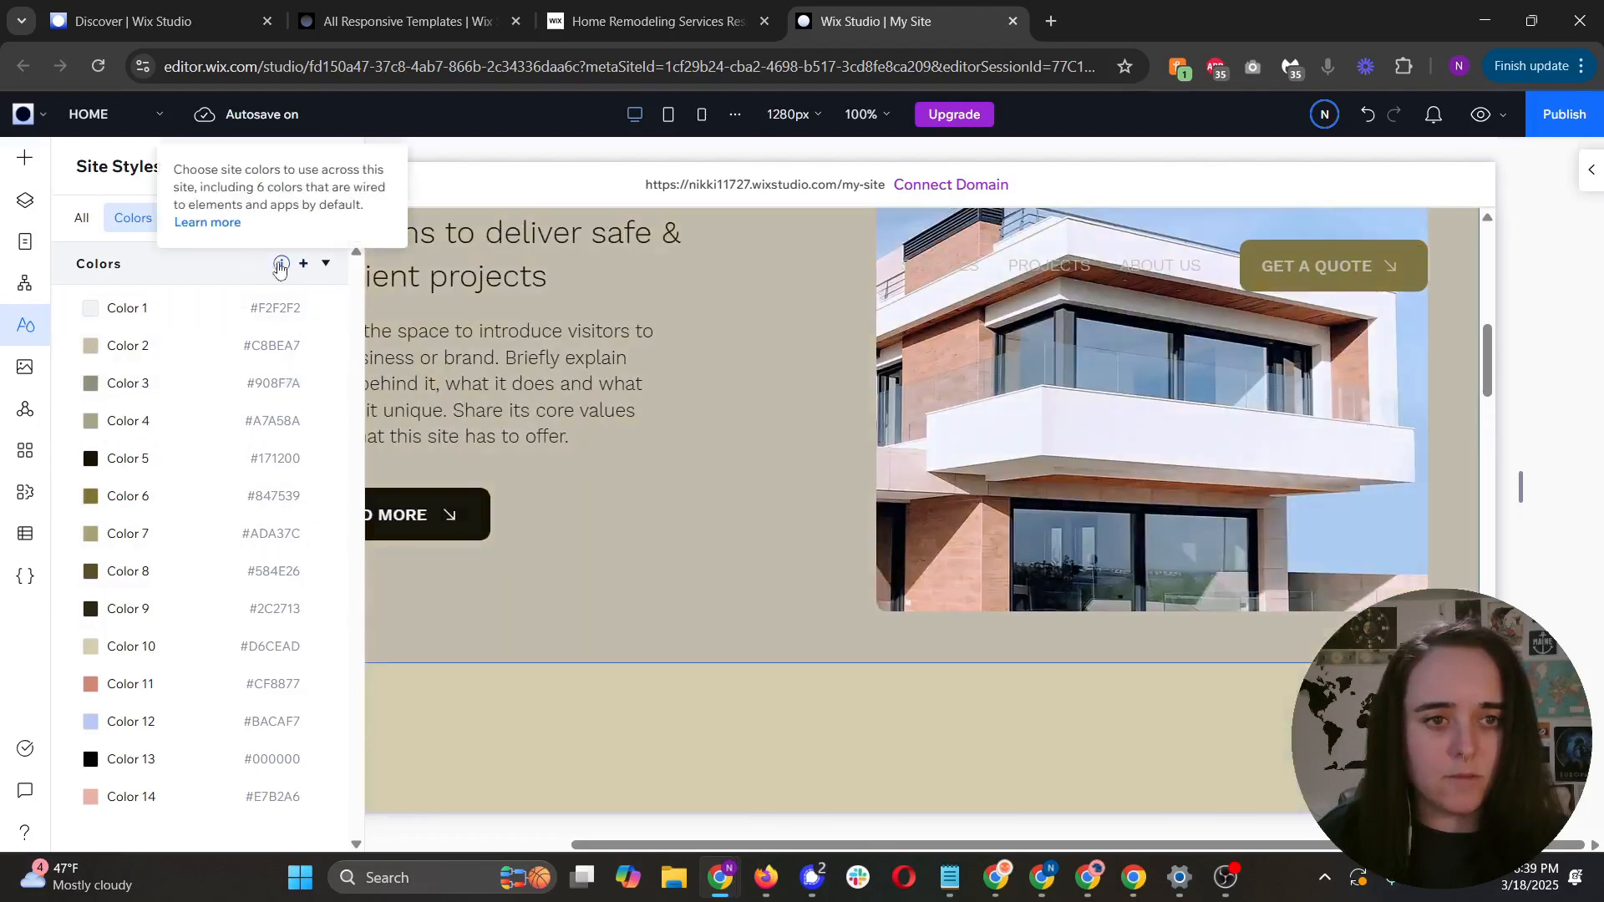
Step: Replace the site font Work Sans Semi Bold with Josefin Sans Light for all styles using it
click(325, 264)
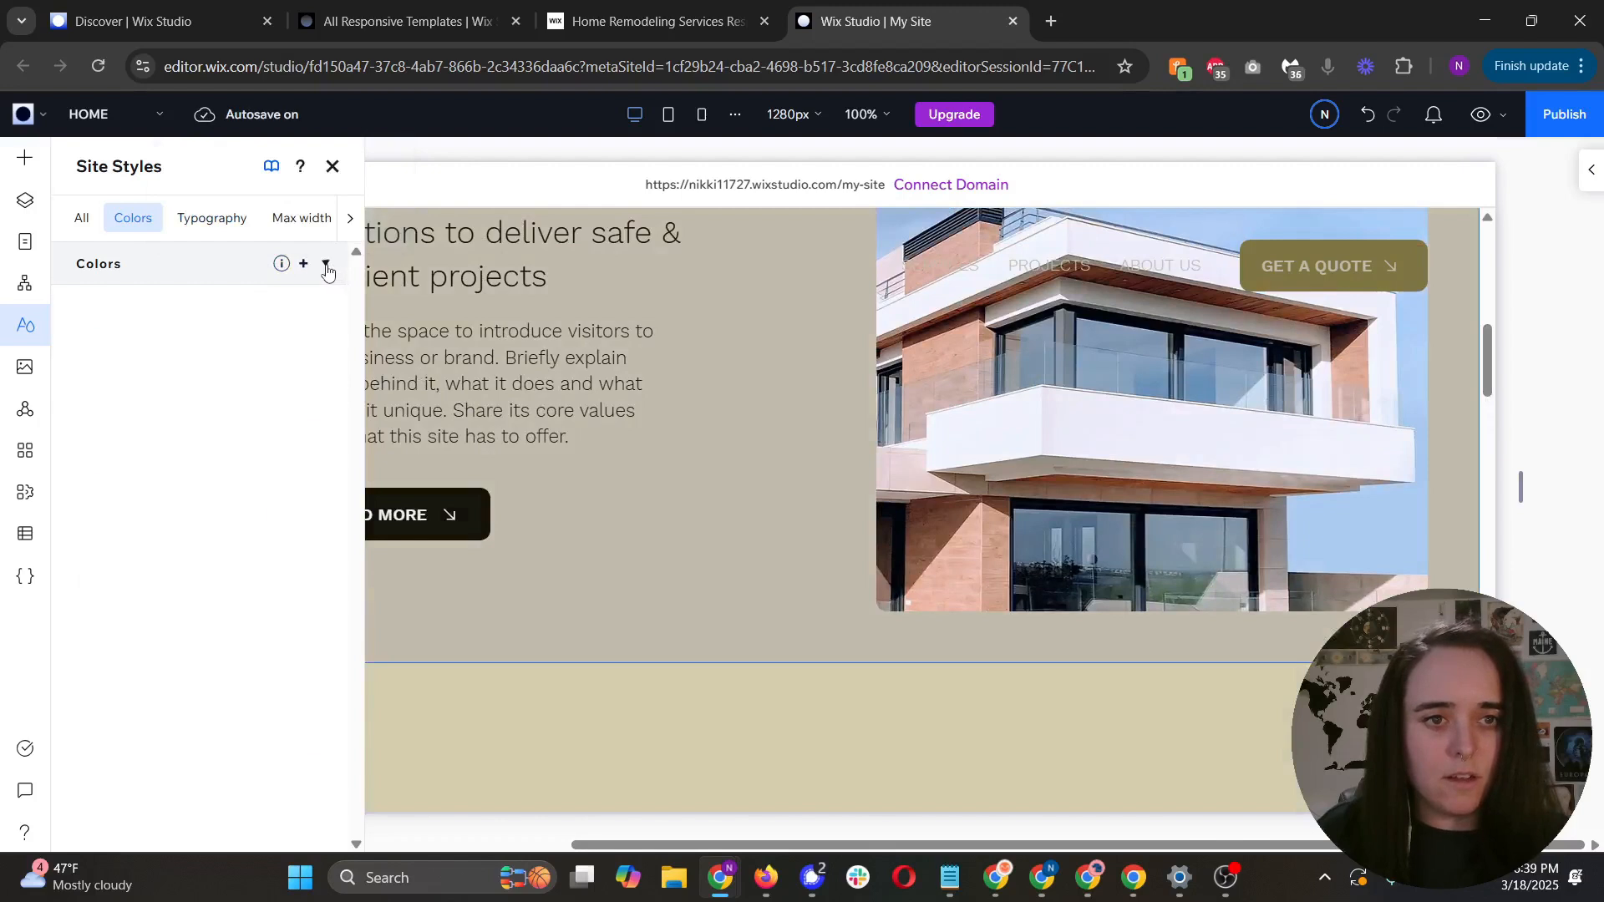
click(205, 222)
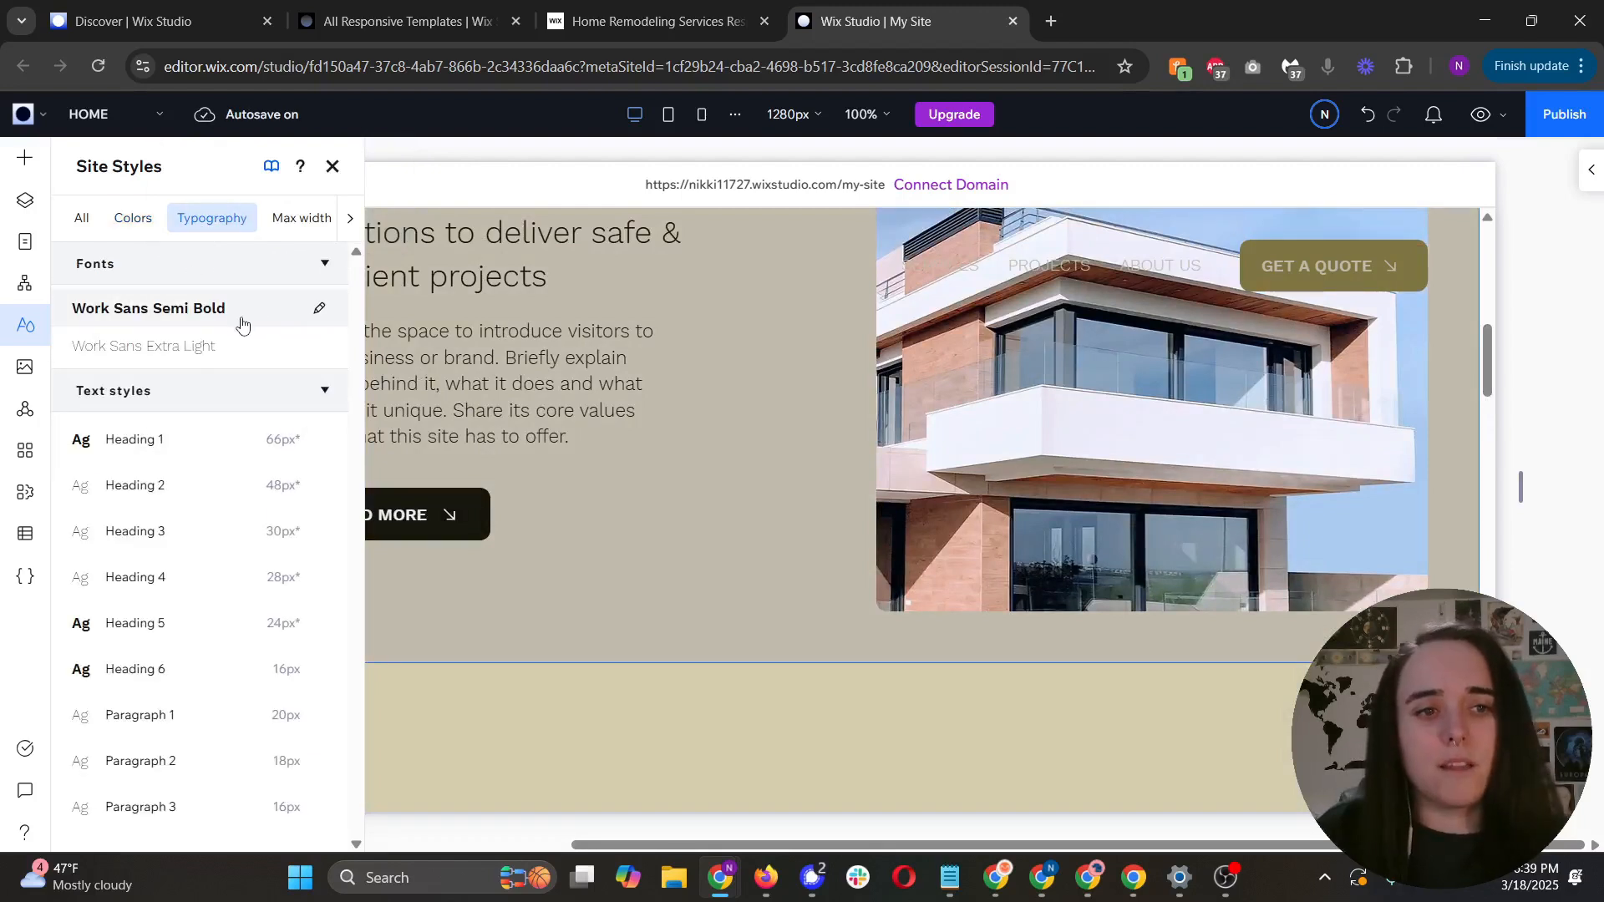
click(319, 308)
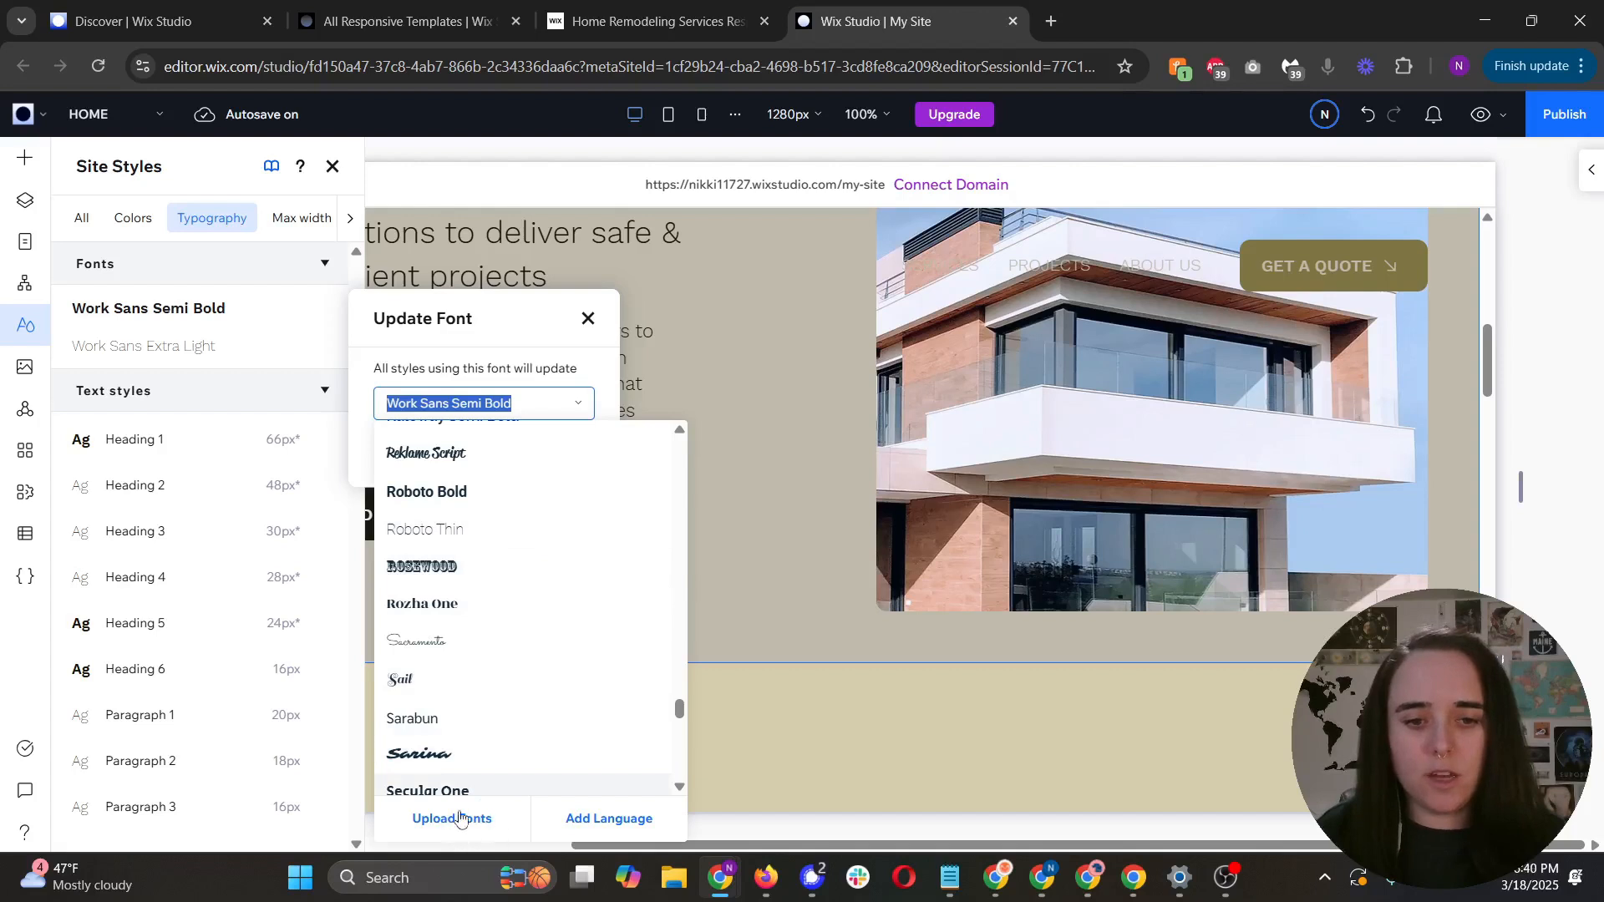
scroll(491, 668, up, 12)
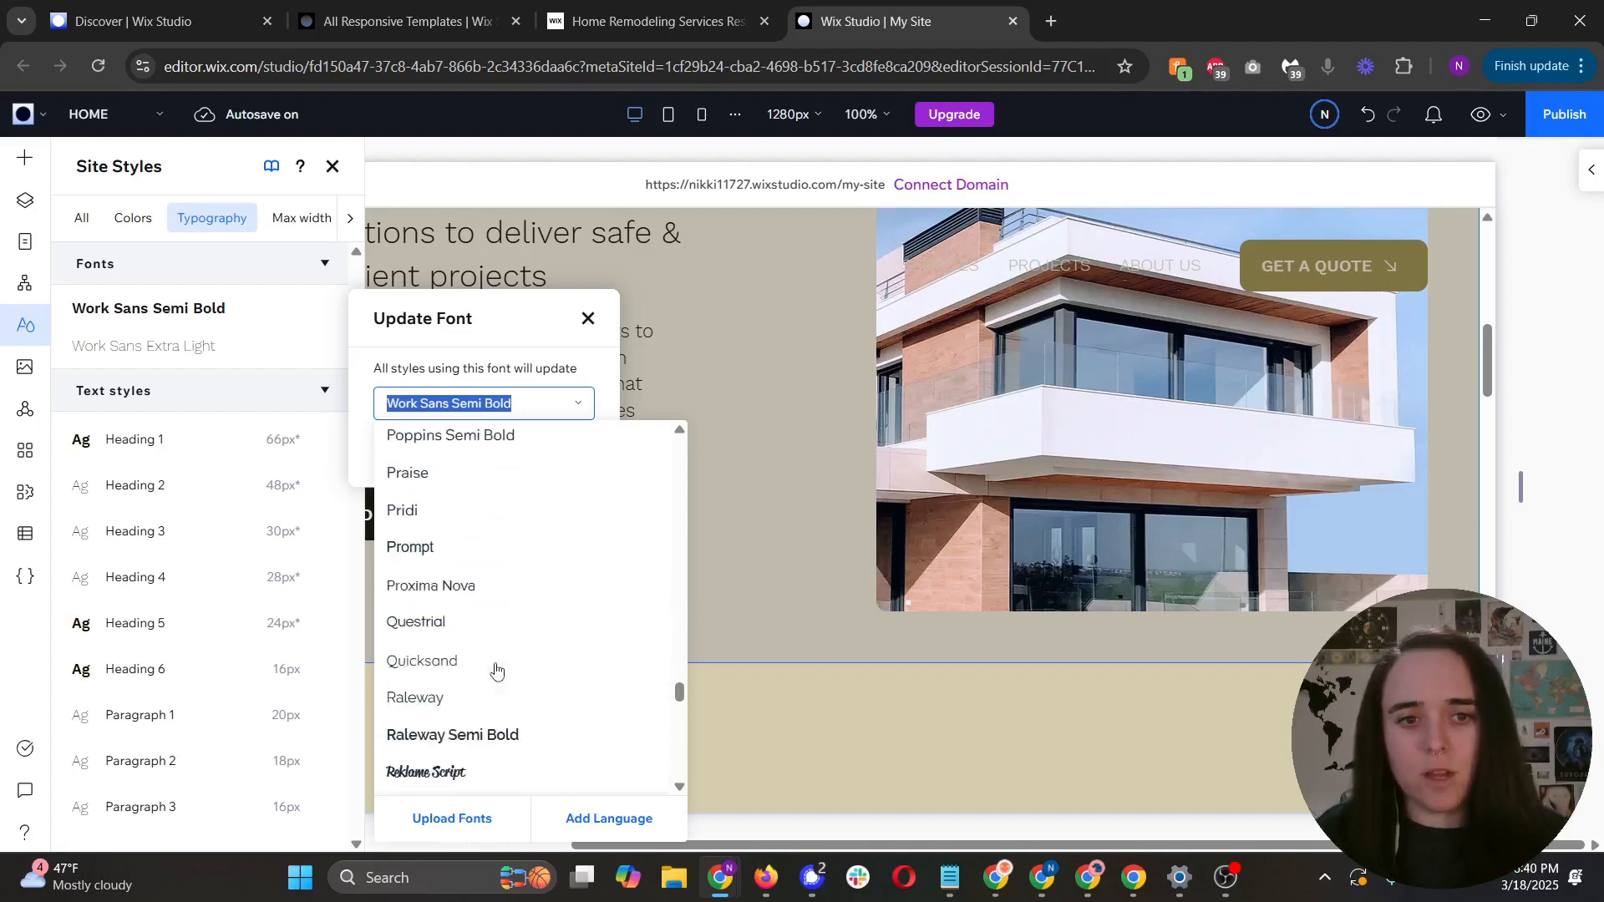
scroll(487, 664, up, 12)
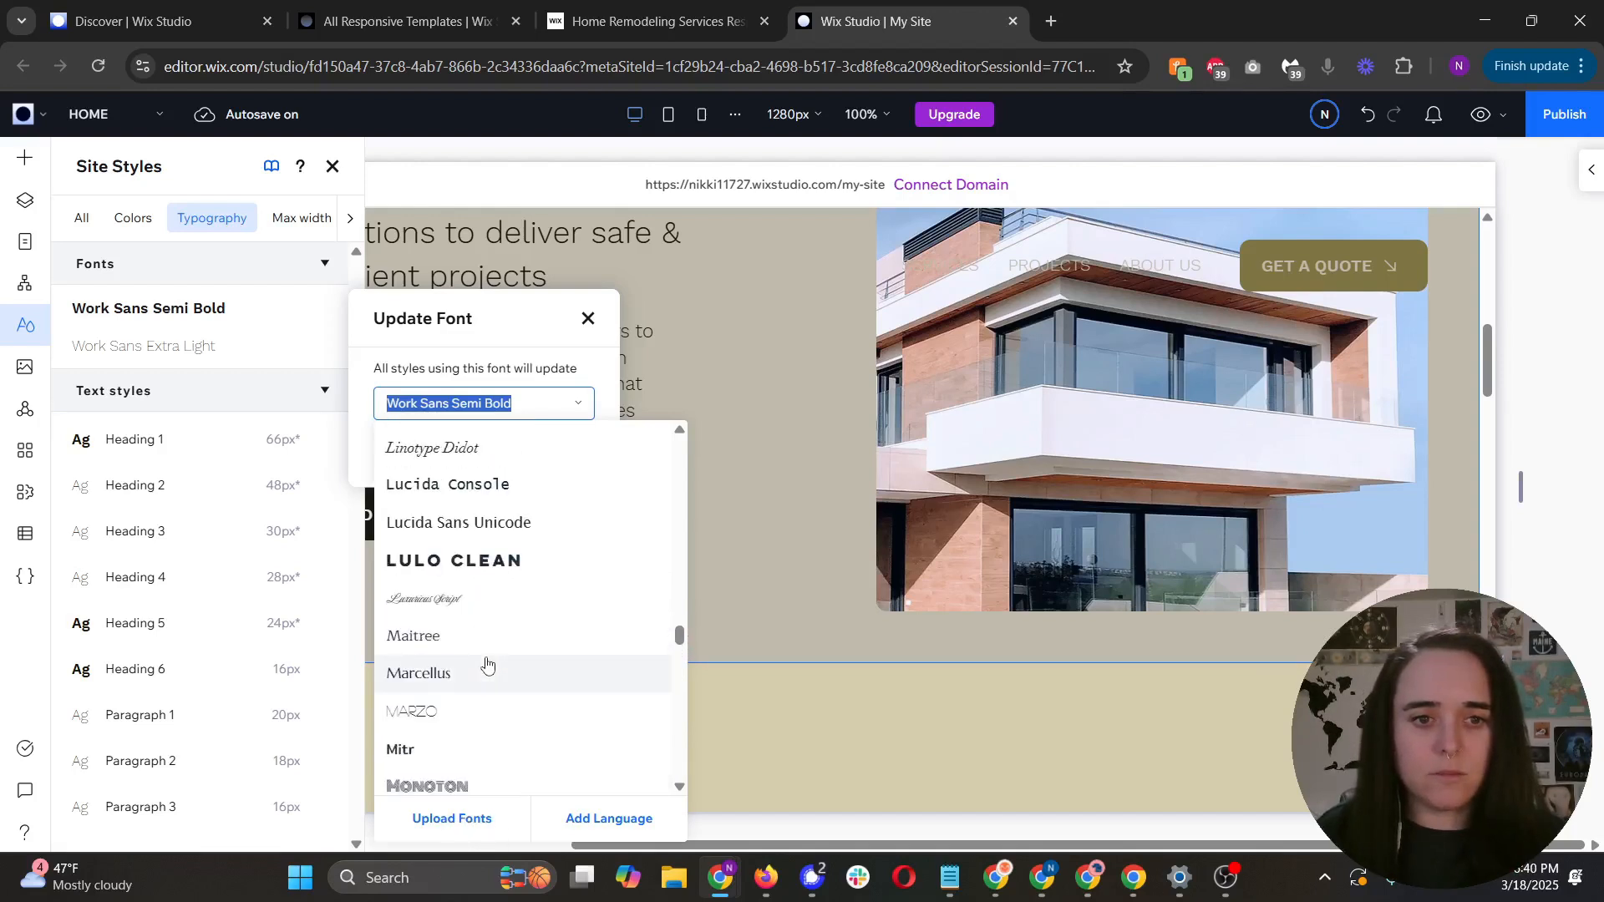
scroll(493, 652, up, 3)
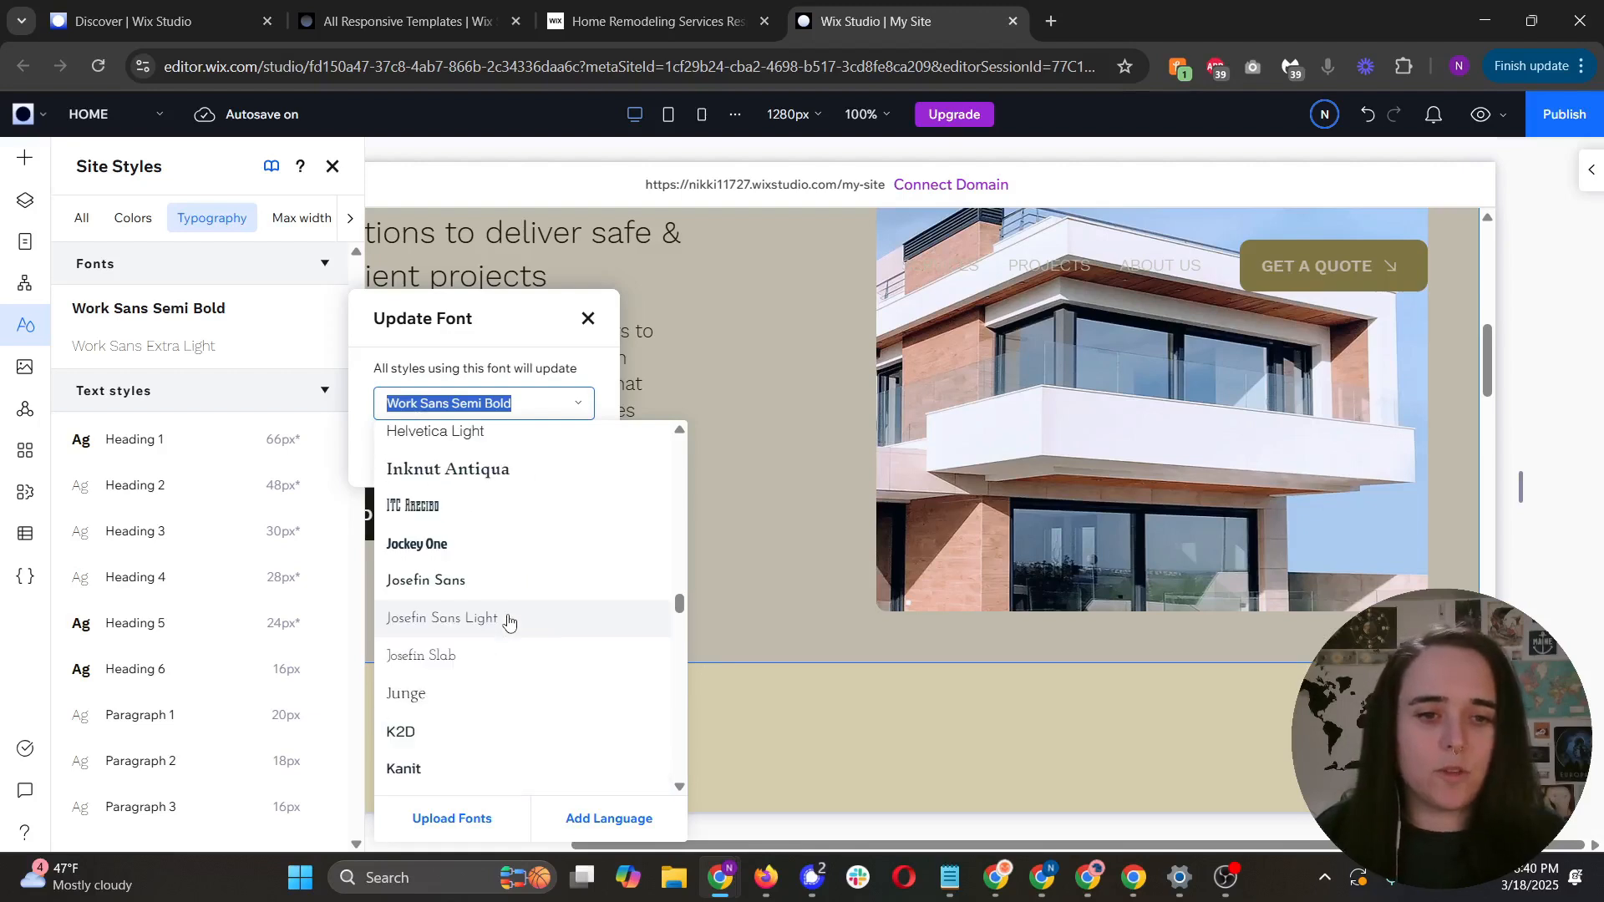
click(510, 623)
click(551, 455)
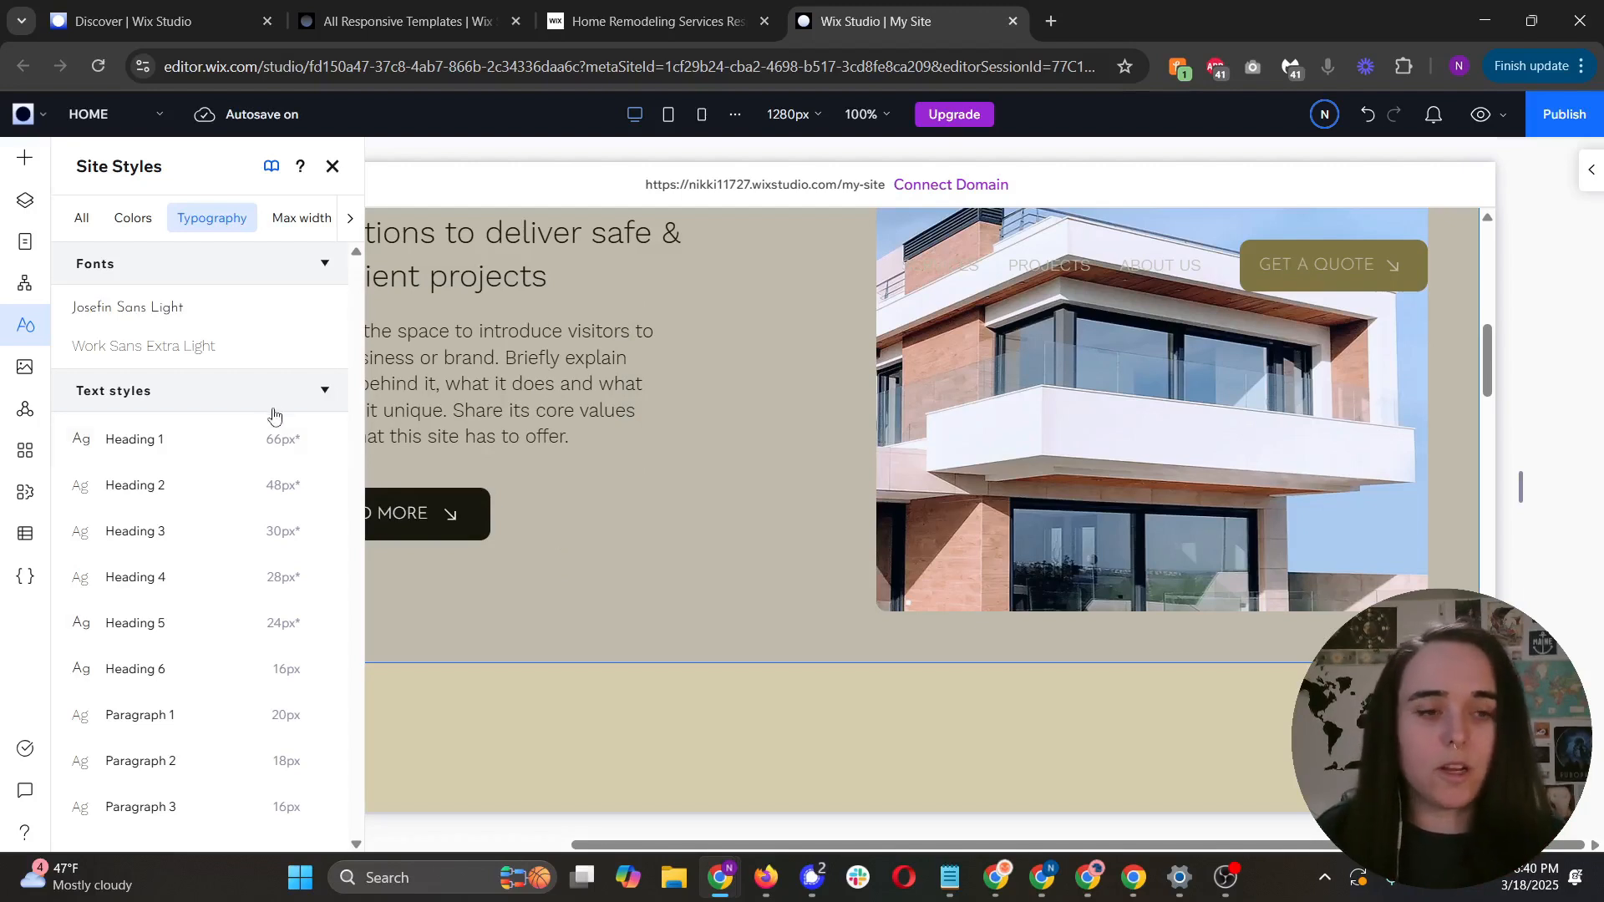
Step: Replace the site font Work Sans Extra Light with Libre Baskerville for all styles using it and check the HOME page
click(237, 359)
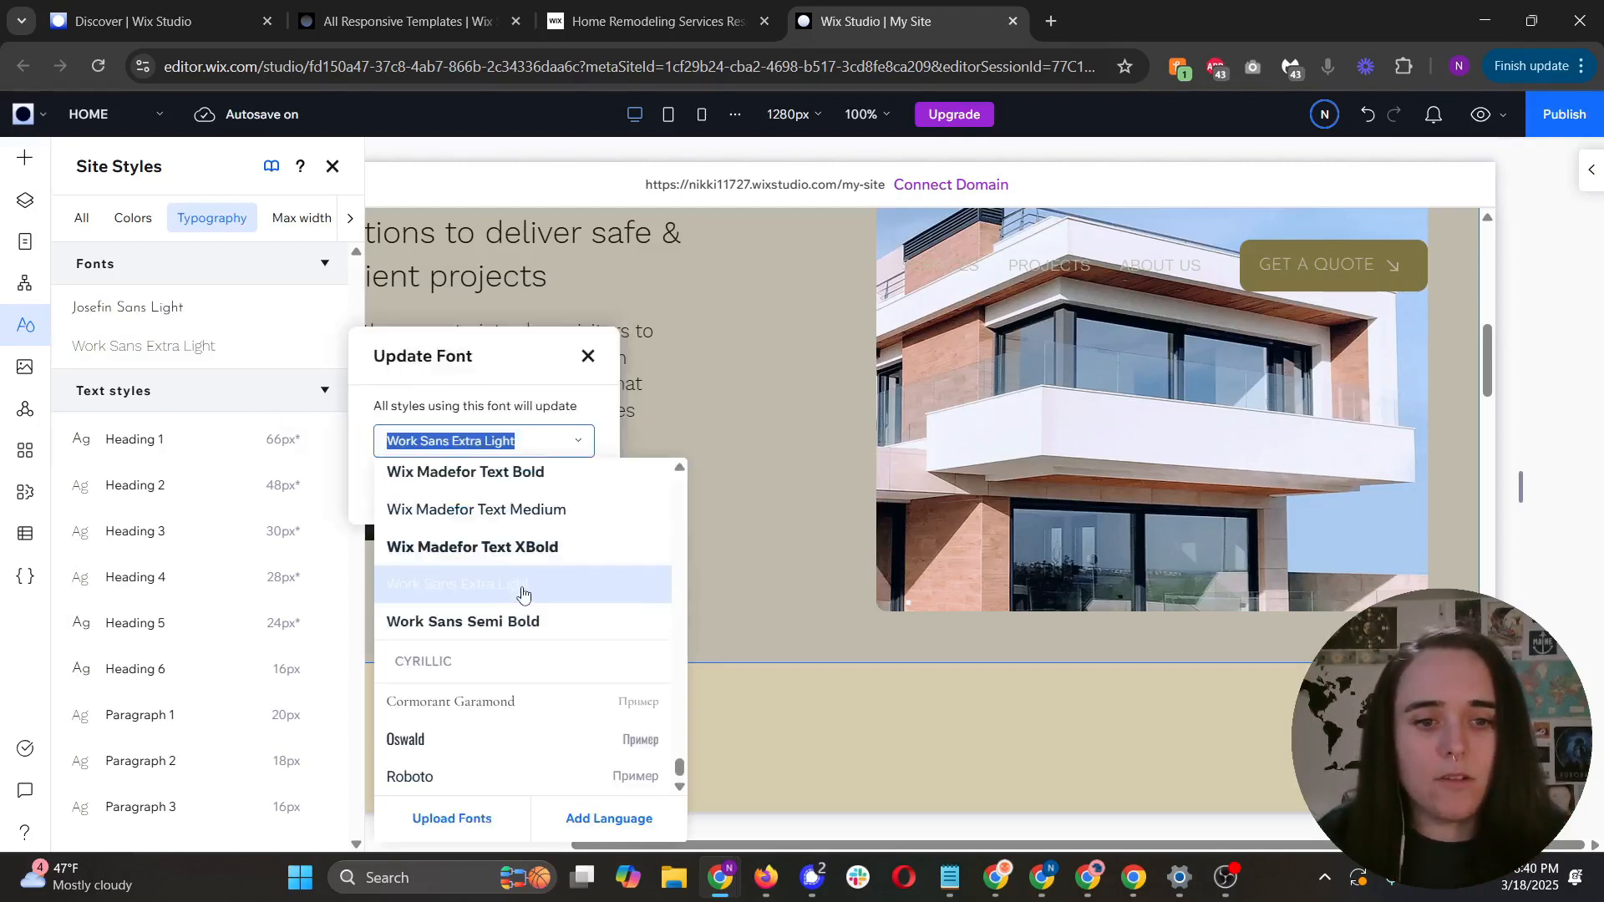
scroll(573, 671, up, 15)
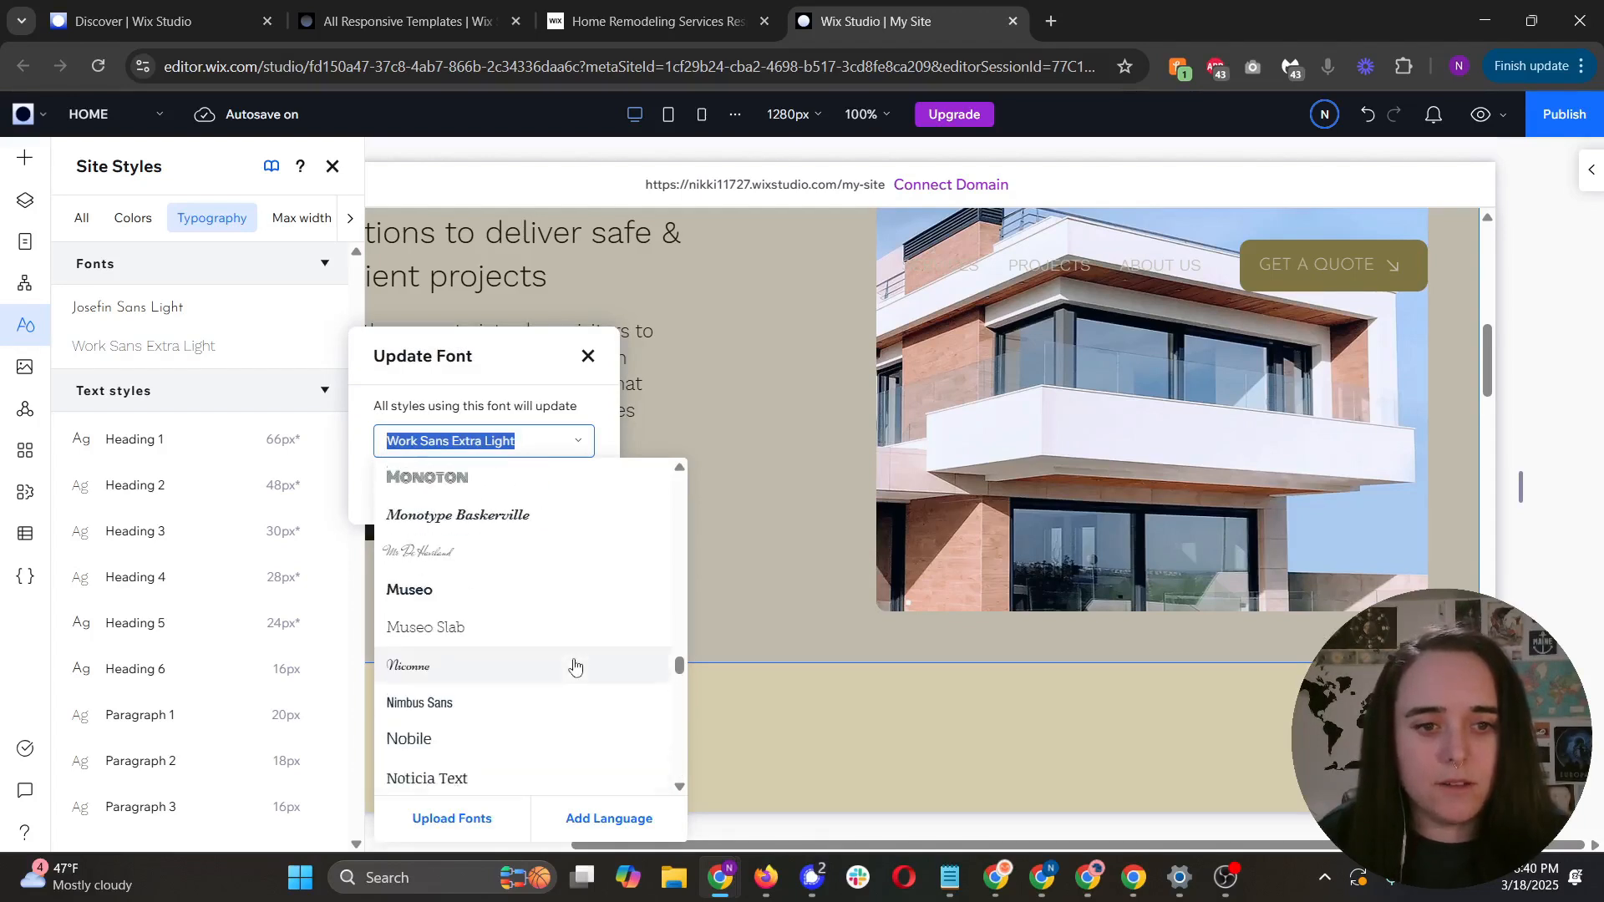
scroll(522, 523, up, 5)
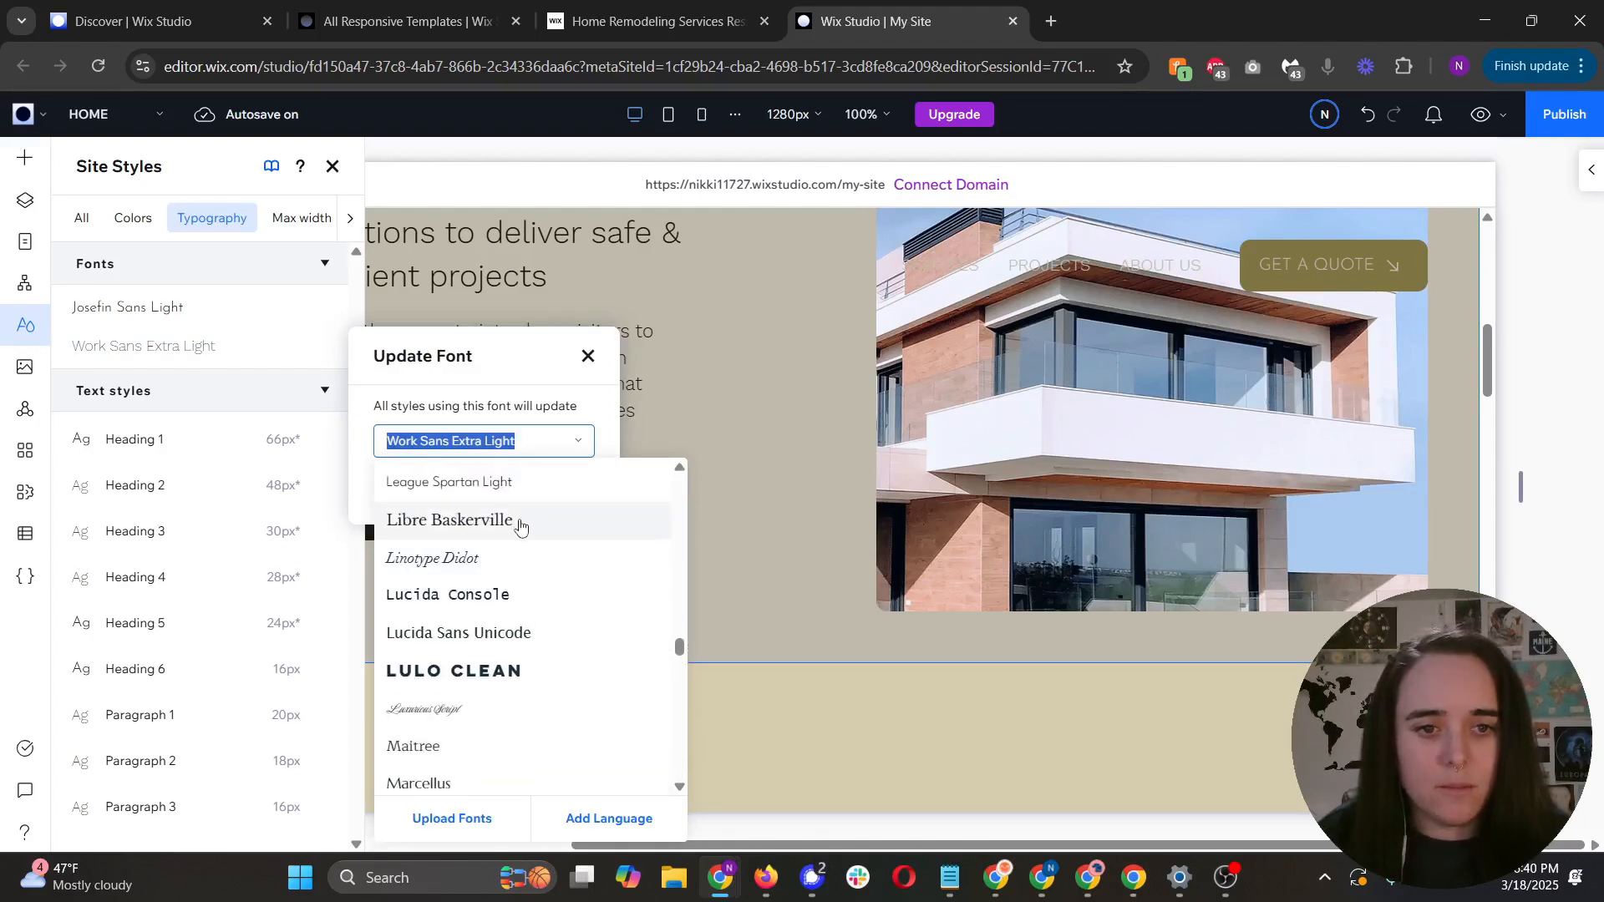
click(520, 523)
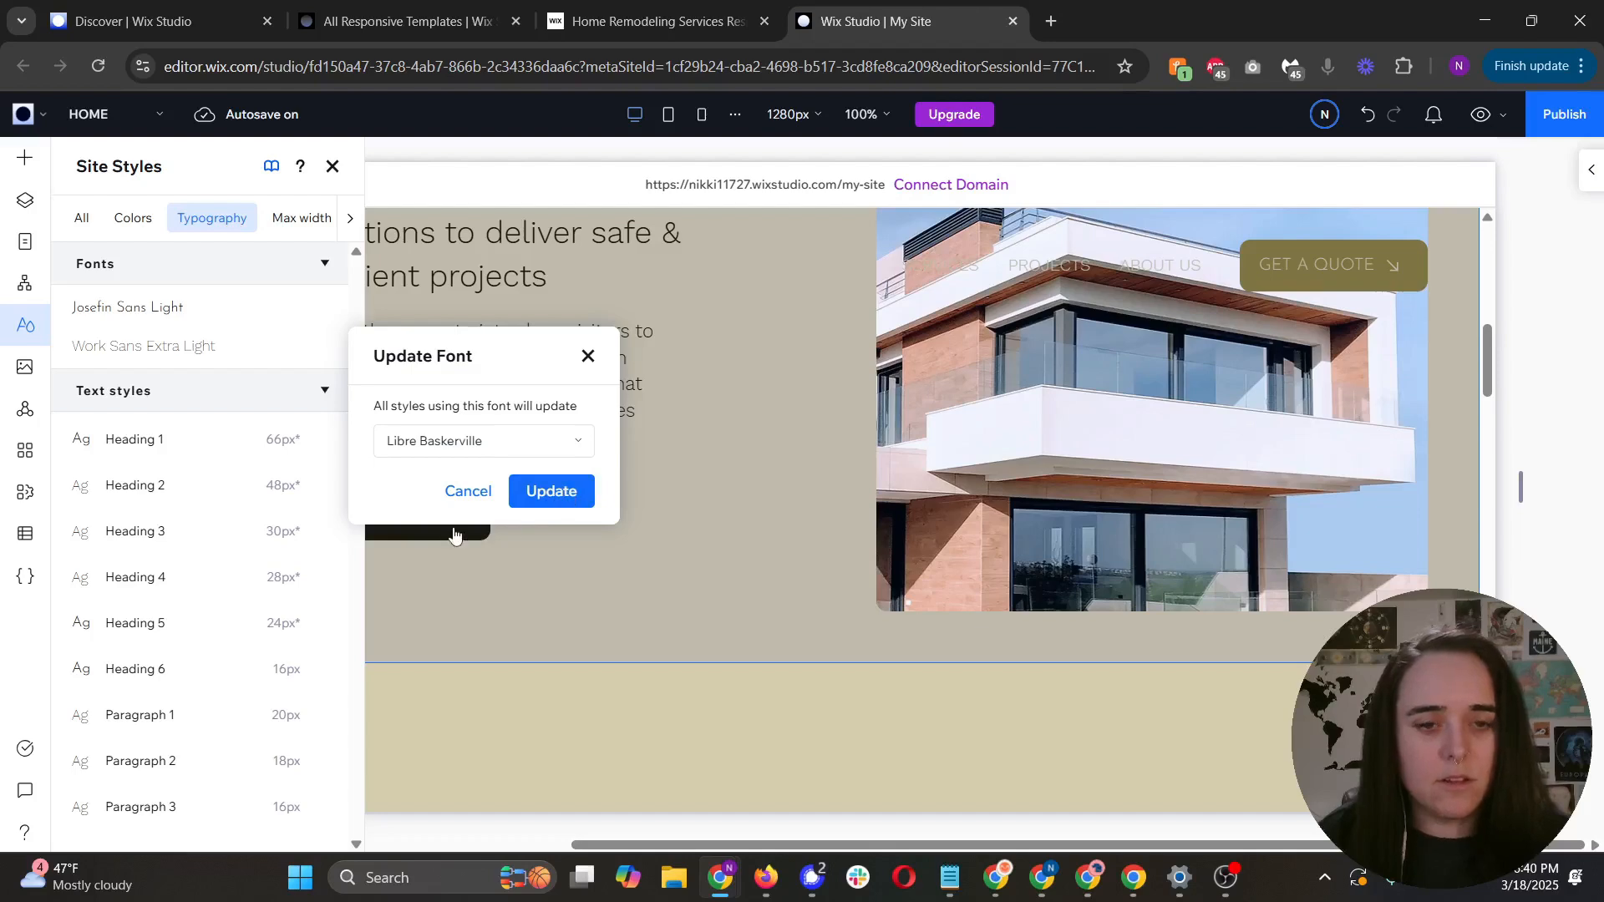
click(551, 491)
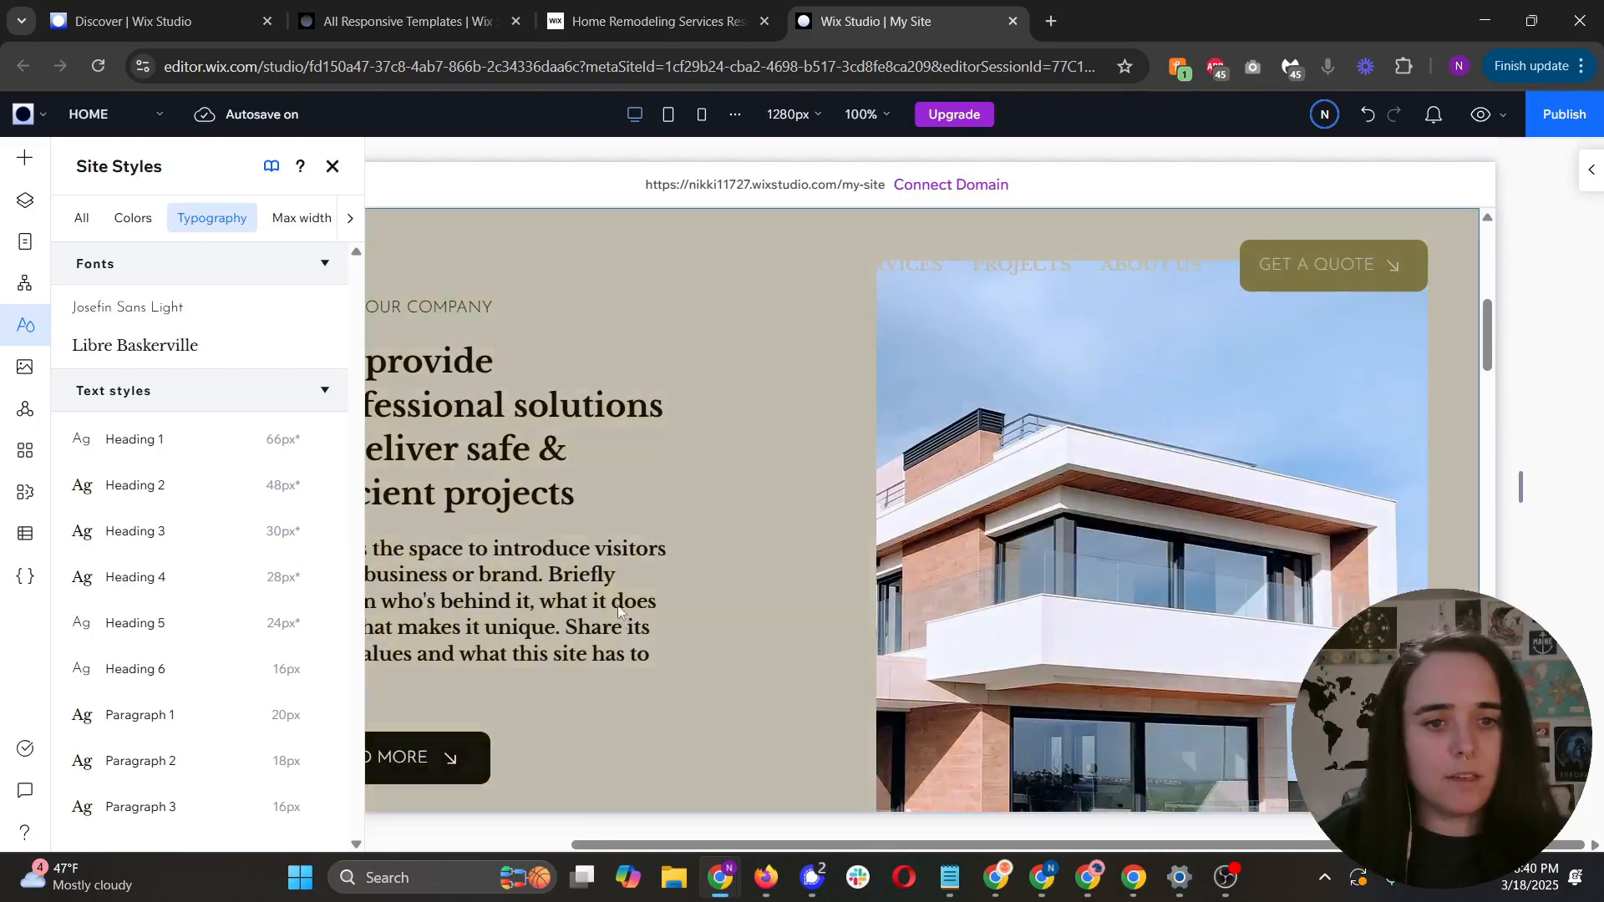
scroll(586, 428, up, 5)
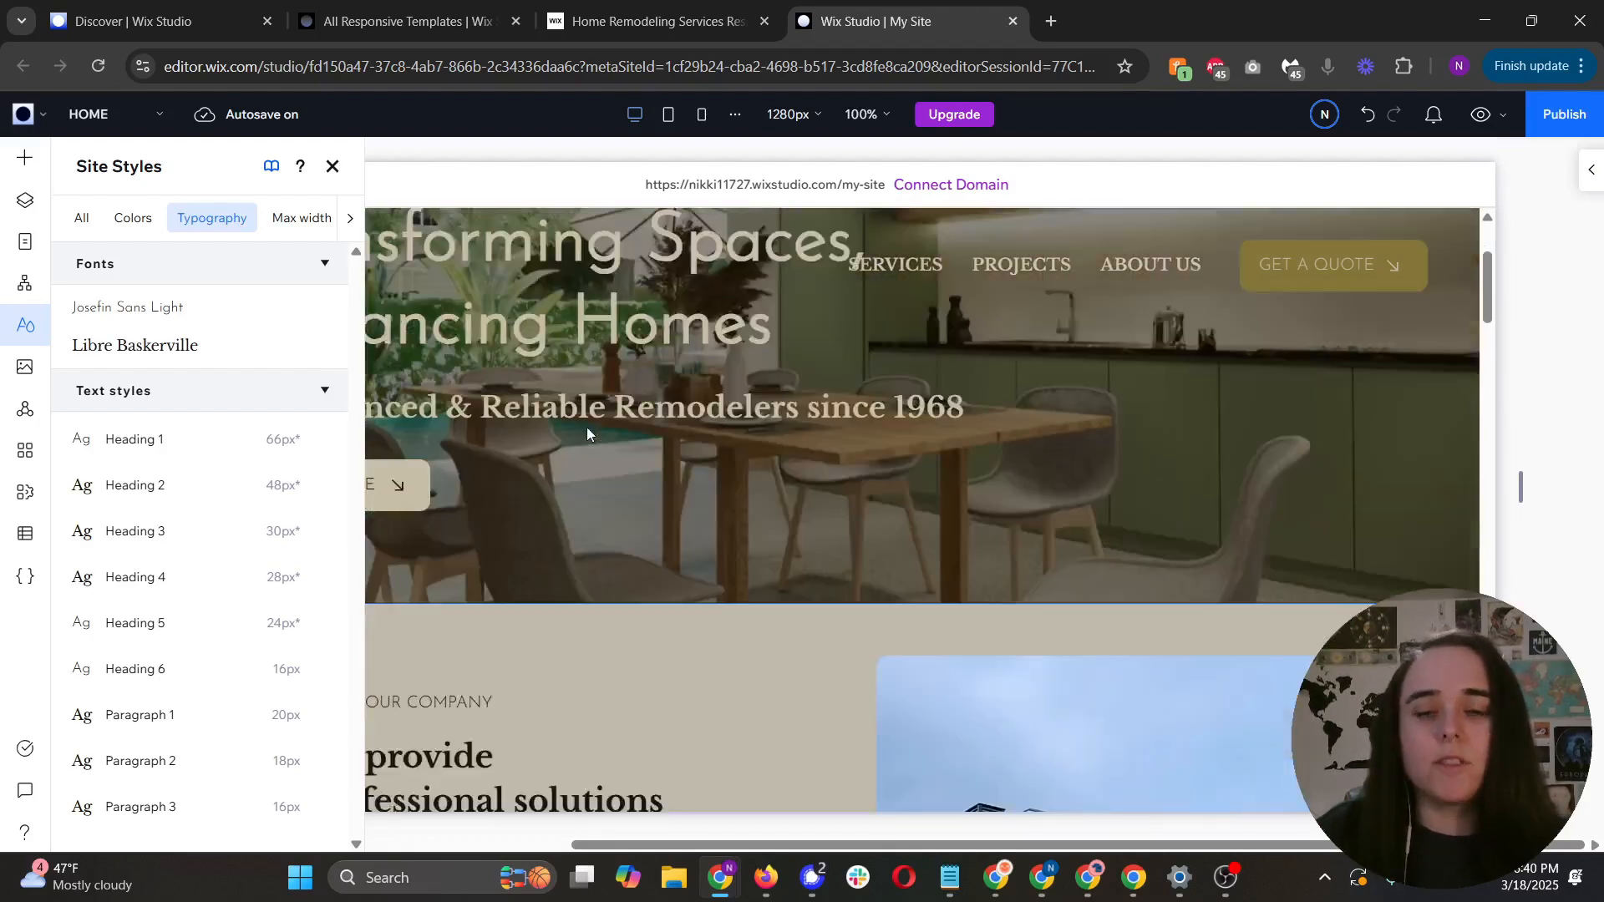
scroll(587, 432, down, 4)
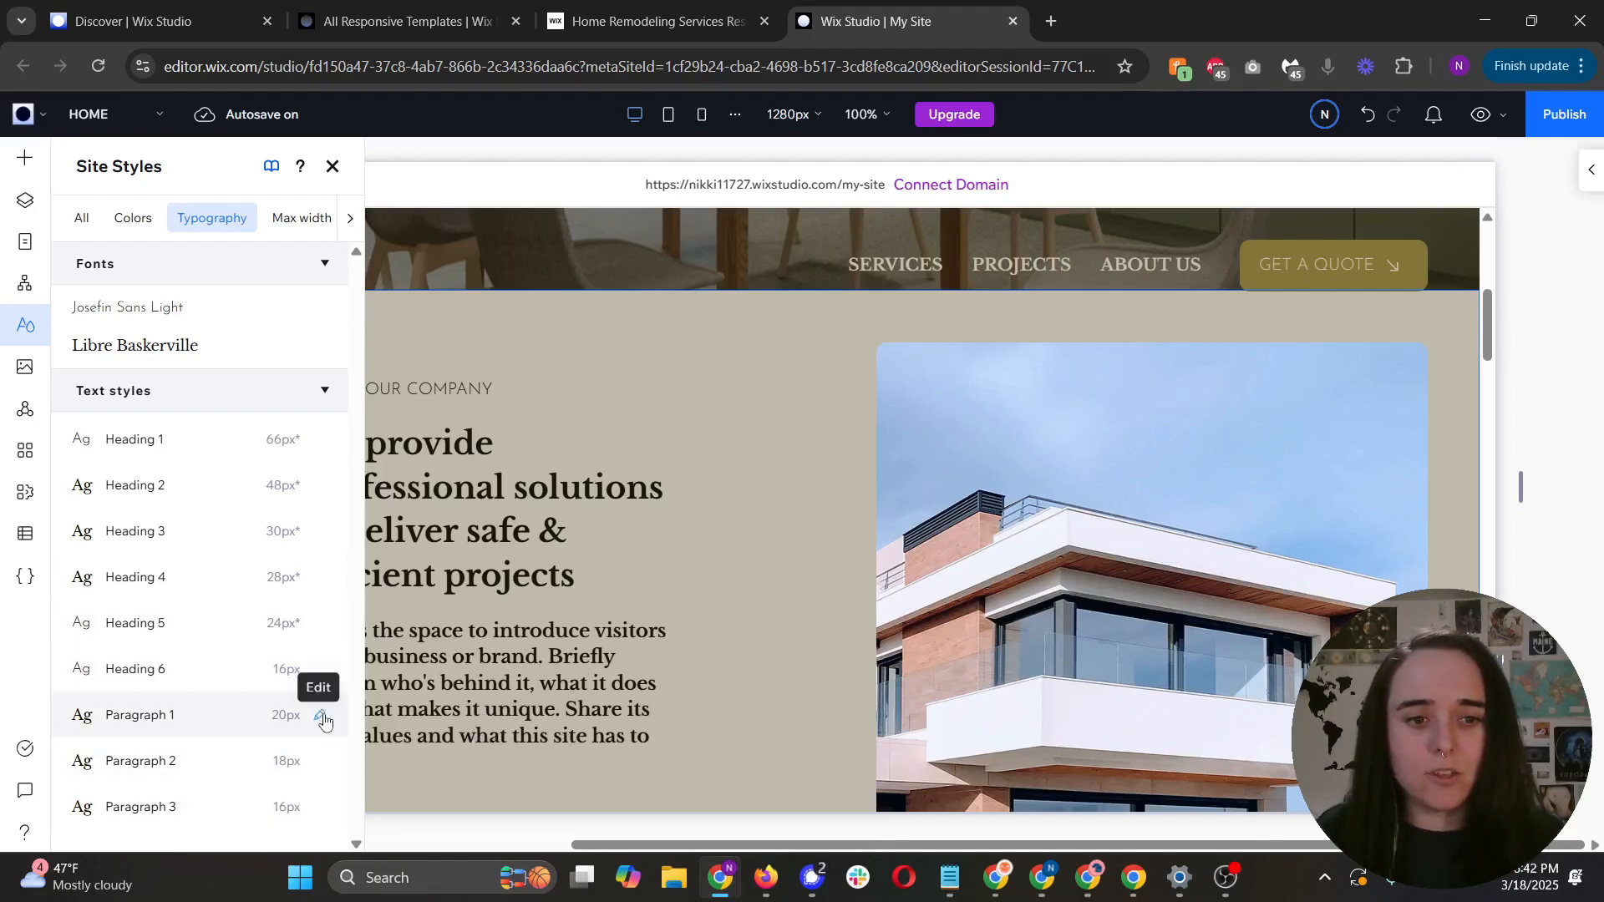
Step: Review the Paragraph 1 and Heading 1 text style settings, plus the site's max width and page transition options
click(320, 715)
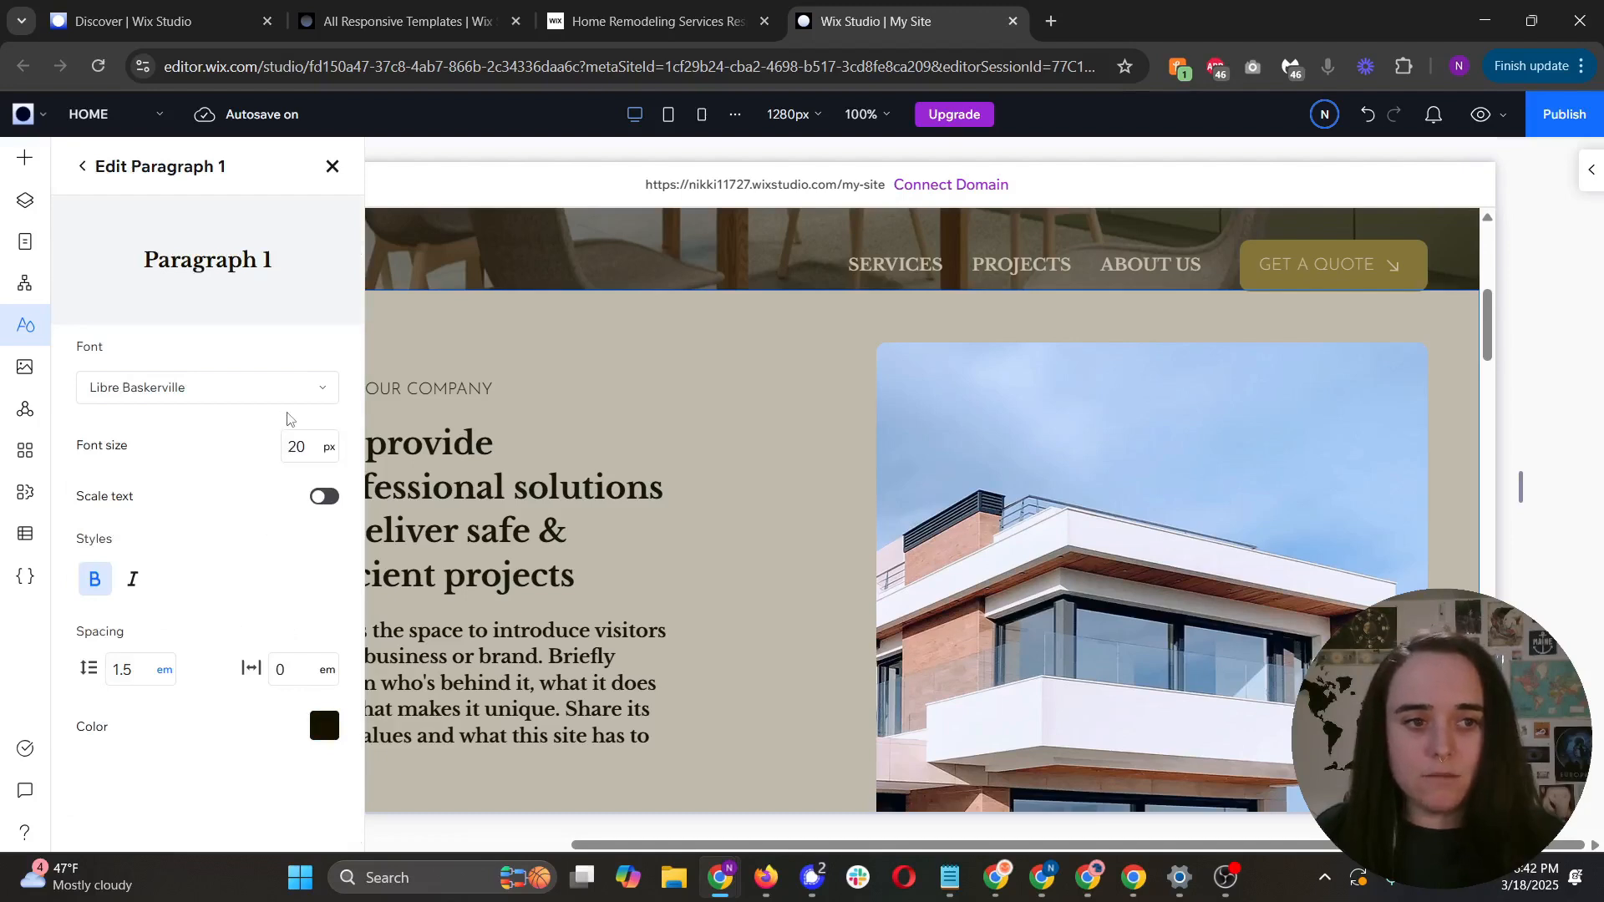
scroll(289, 417, down, 1)
click(81, 170)
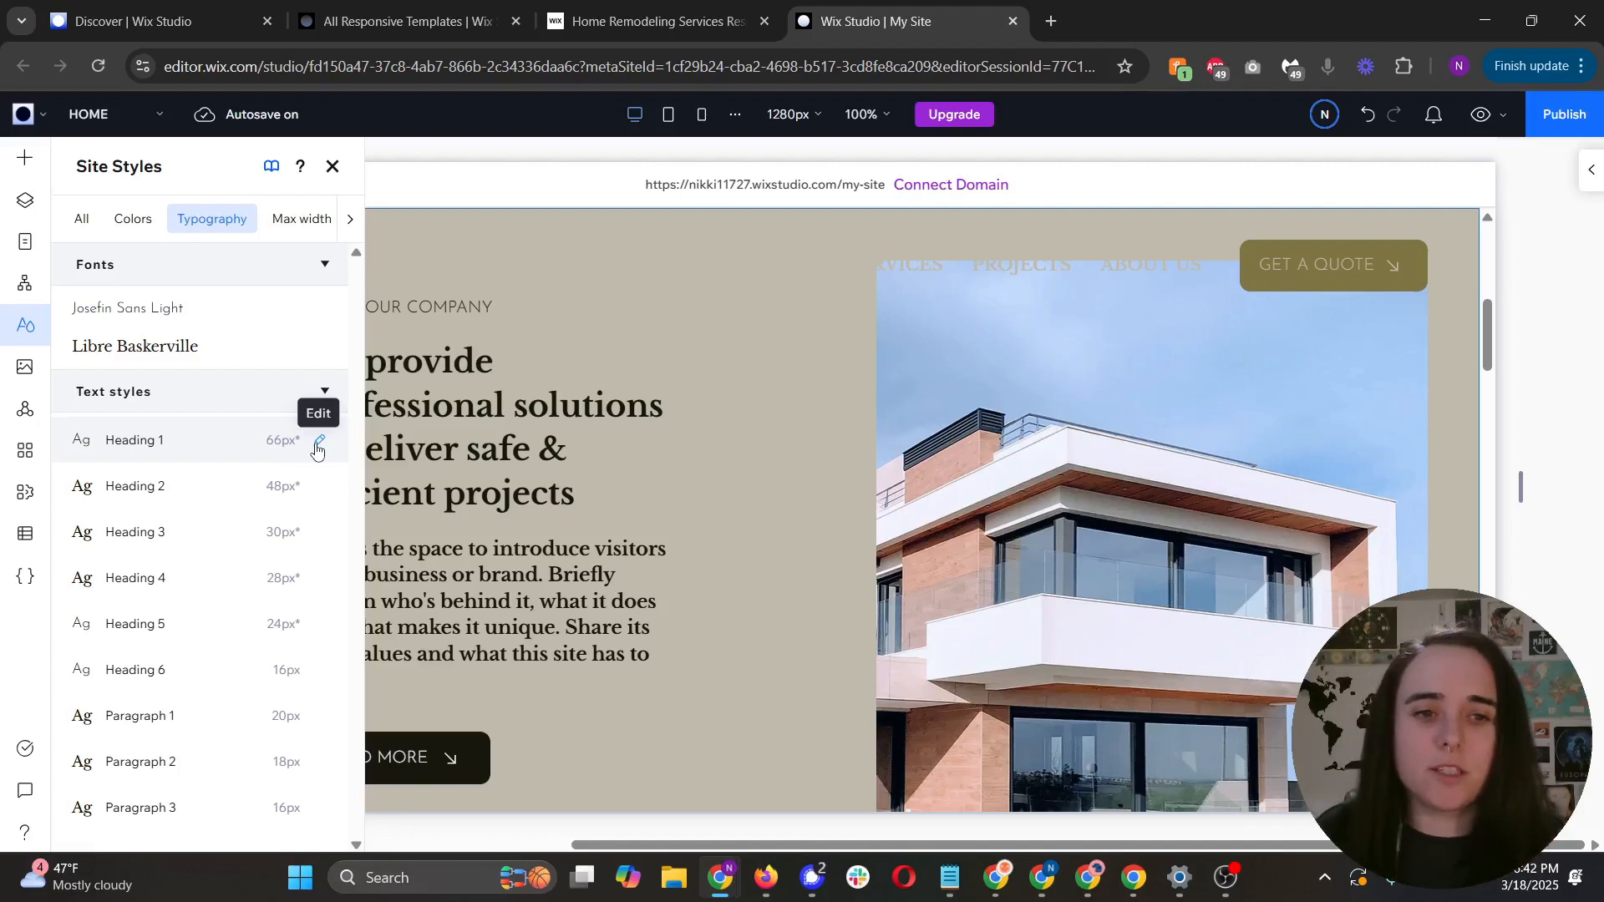
click(319, 445)
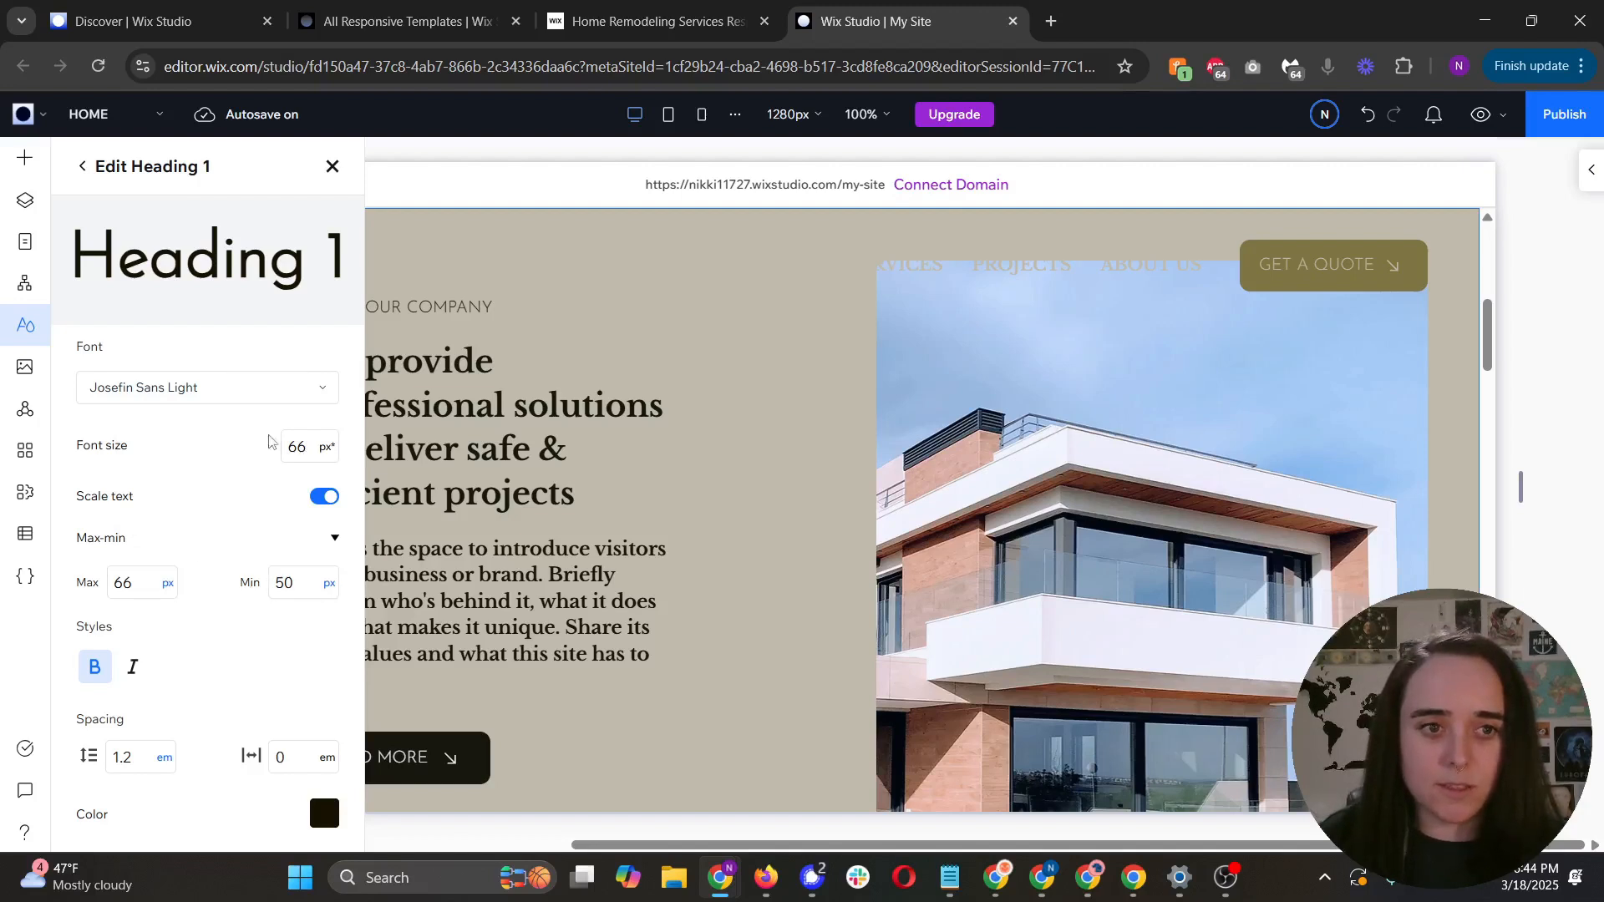
click(83, 170)
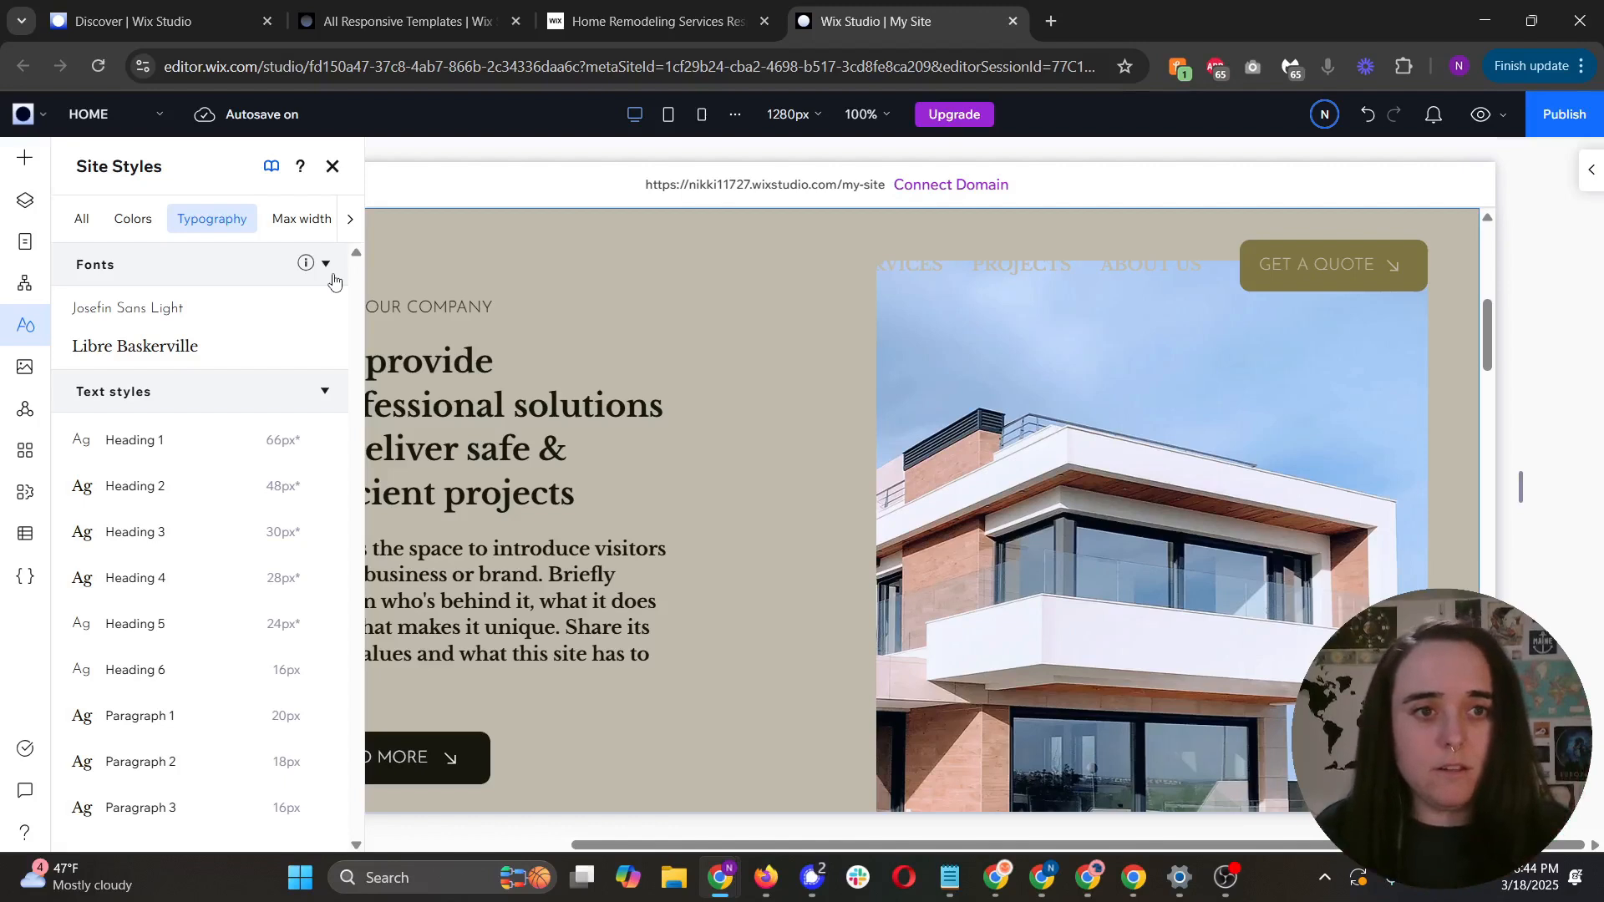
click(318, 227)
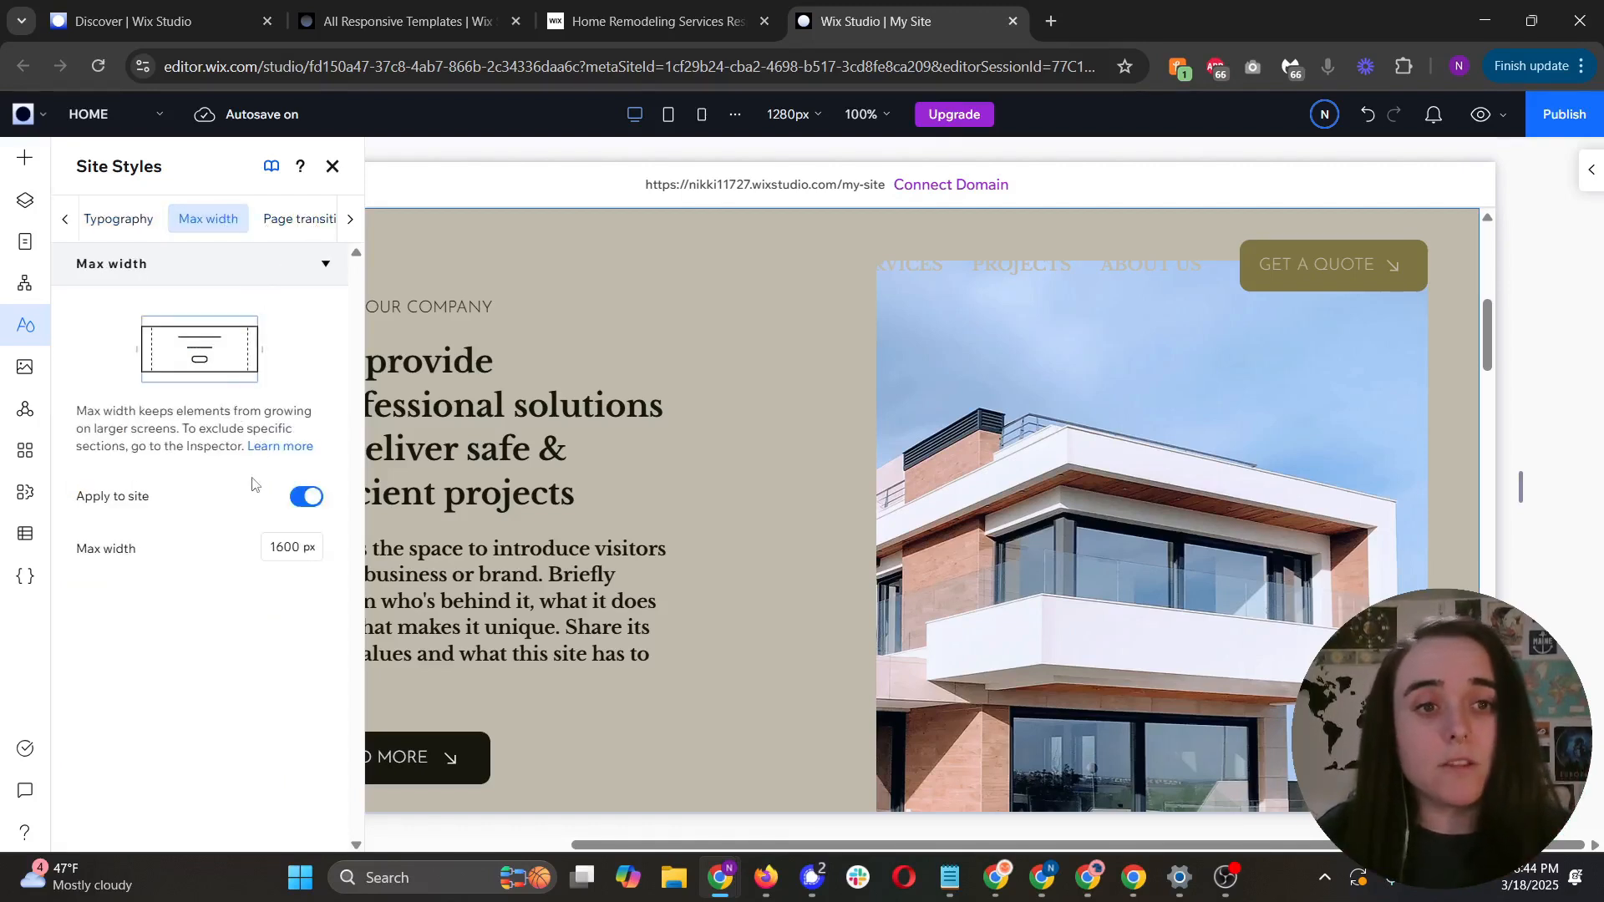
click(286, 224)
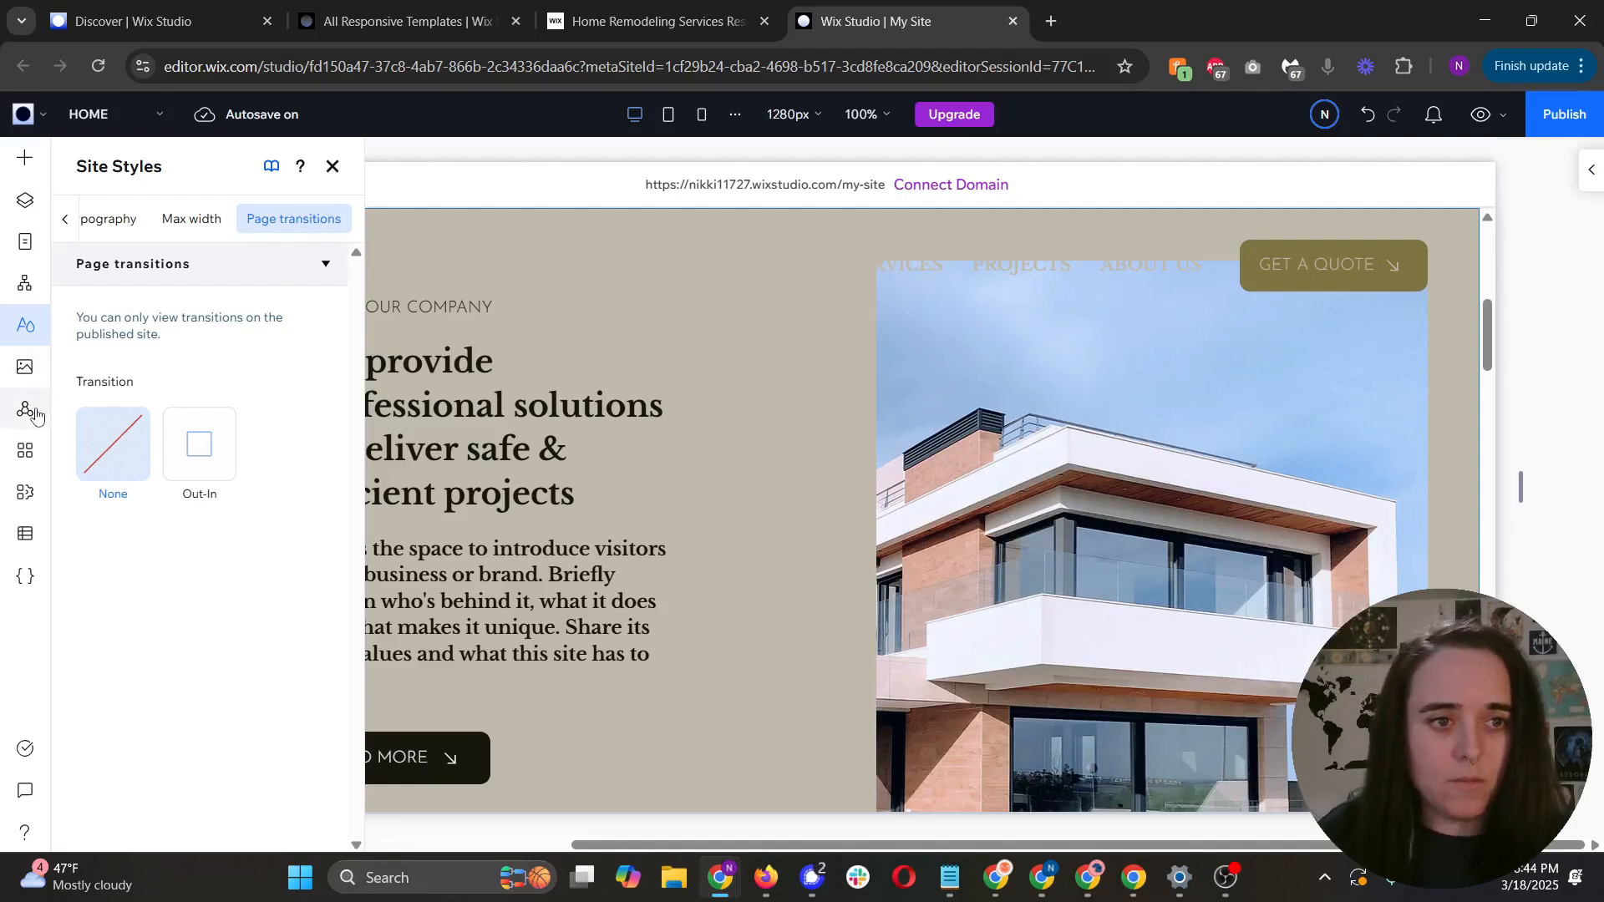
Step: Open the media manager, look over the available upload sources, and close it without adding any files
click(33, 360)
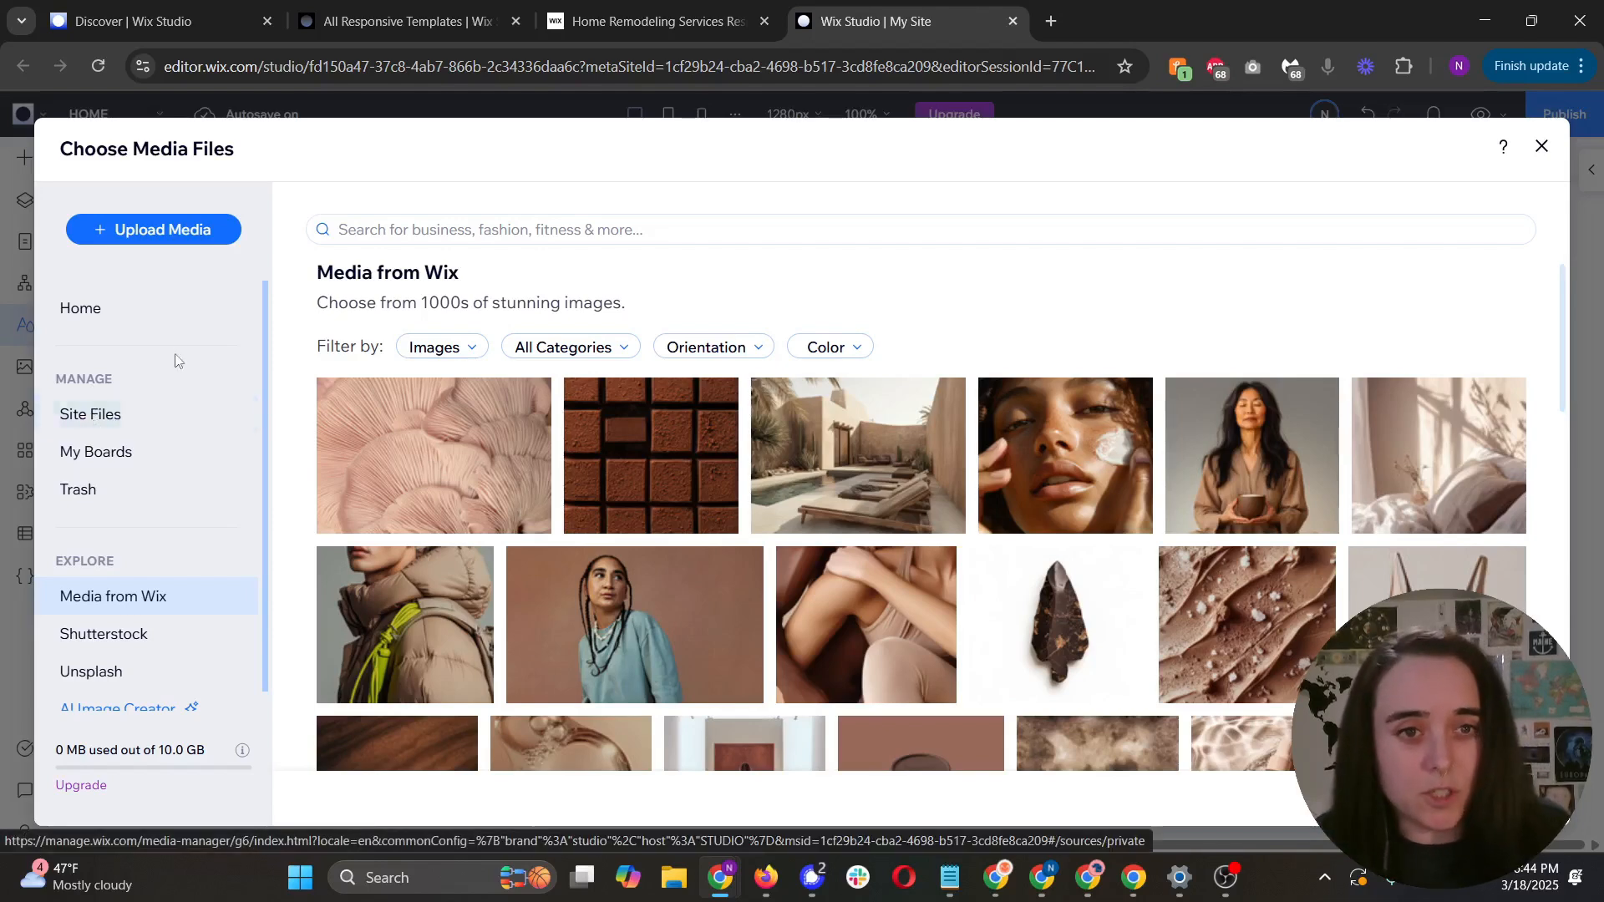
click(160, 231)
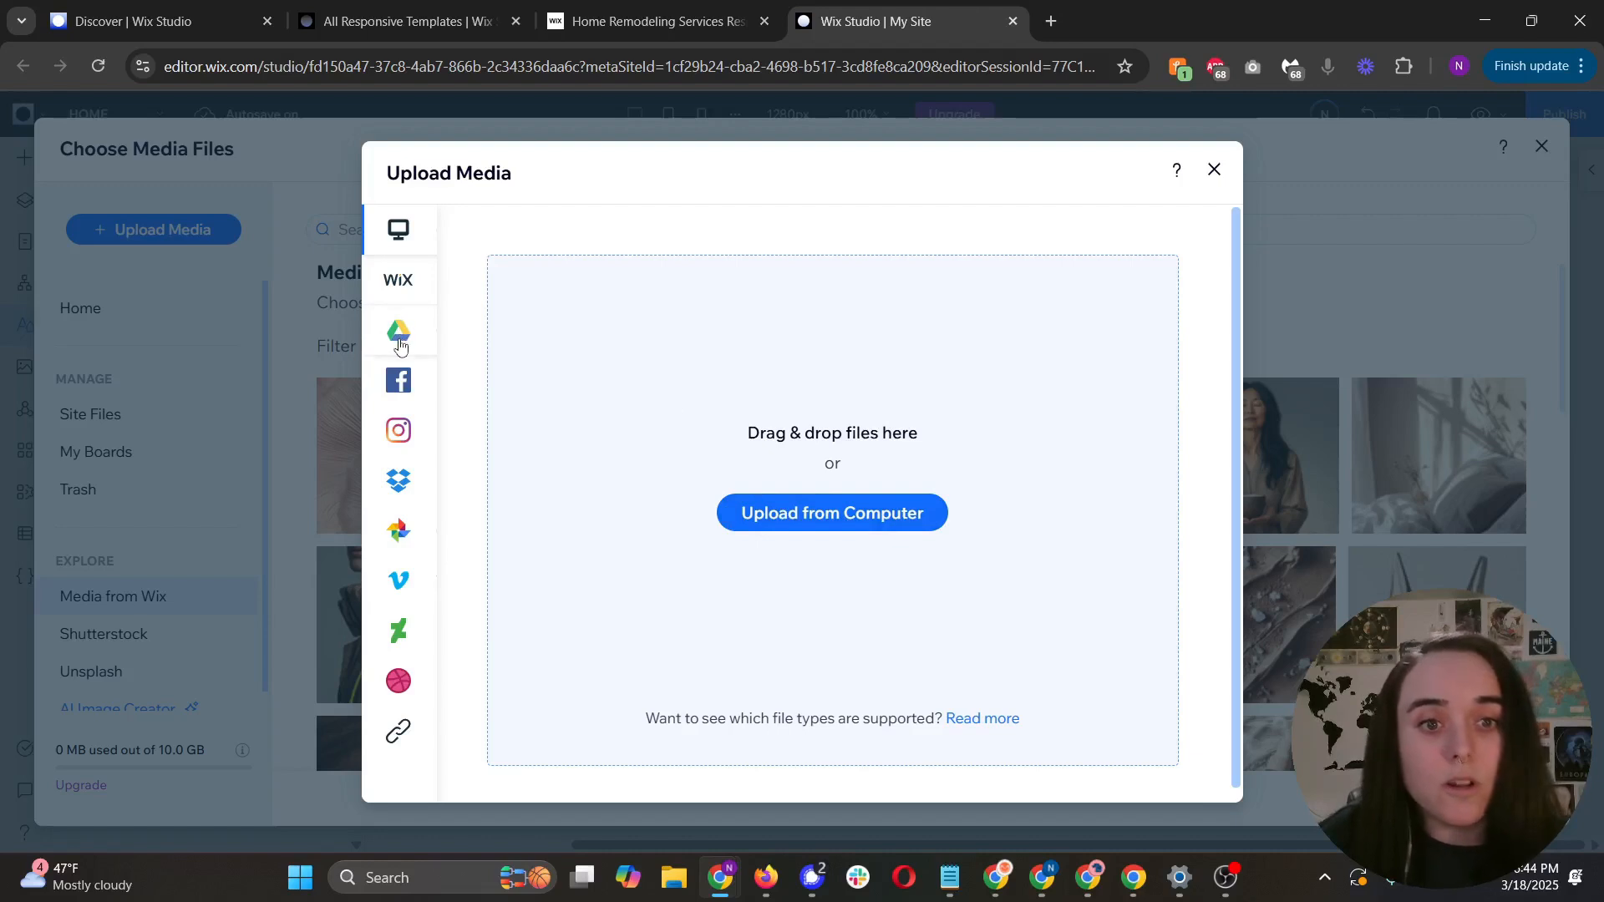
mouse_move(404, 331)
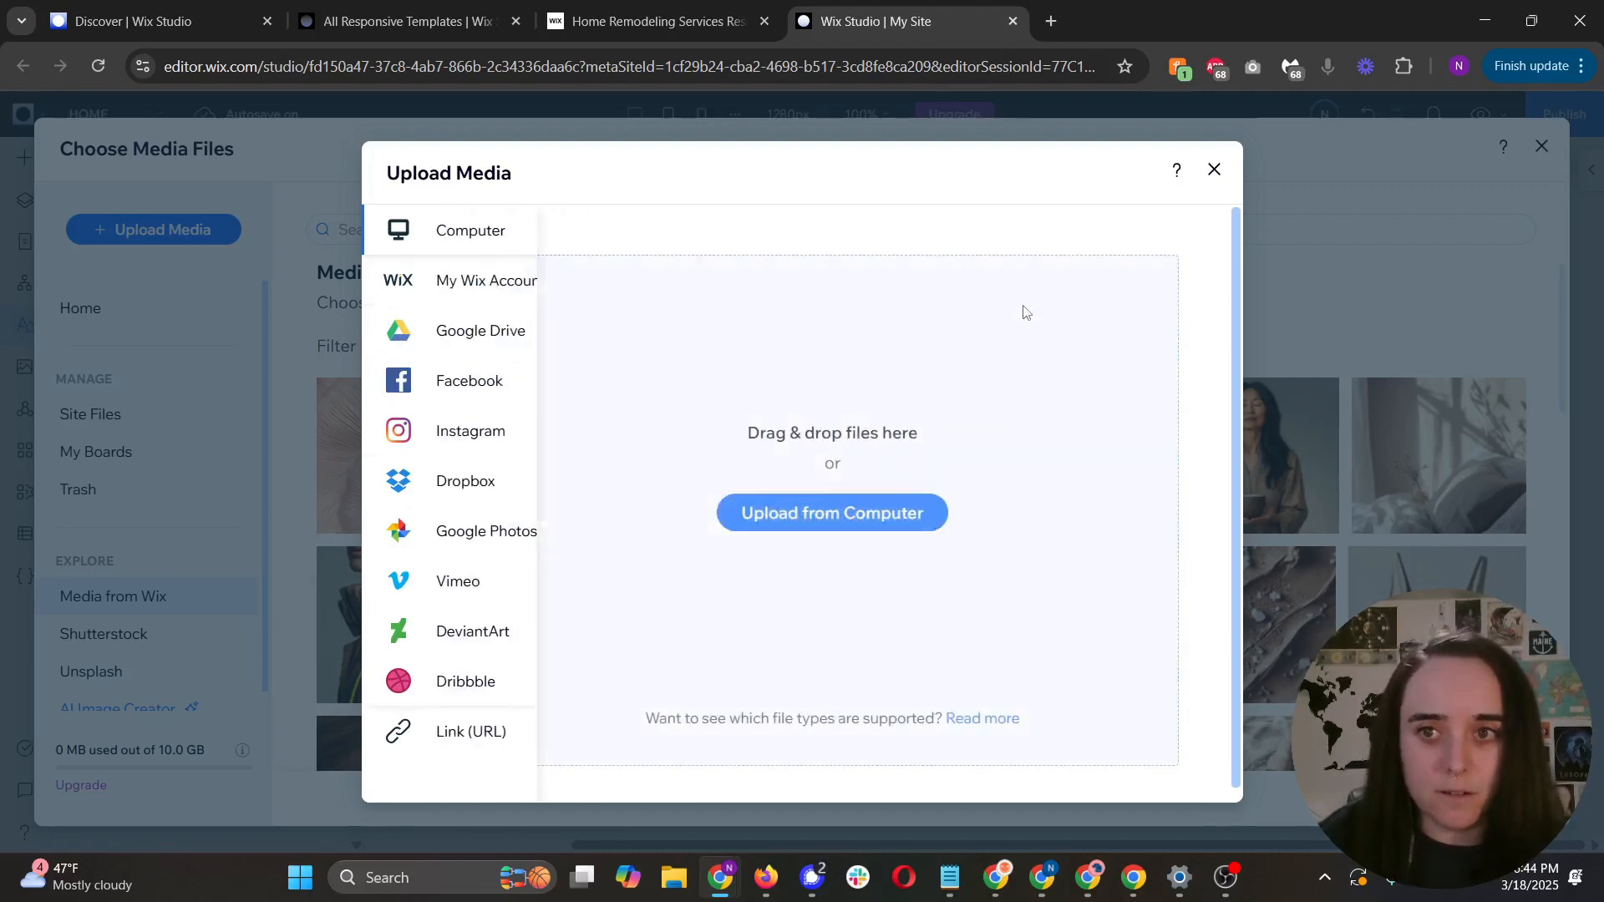
click(1361, 163)
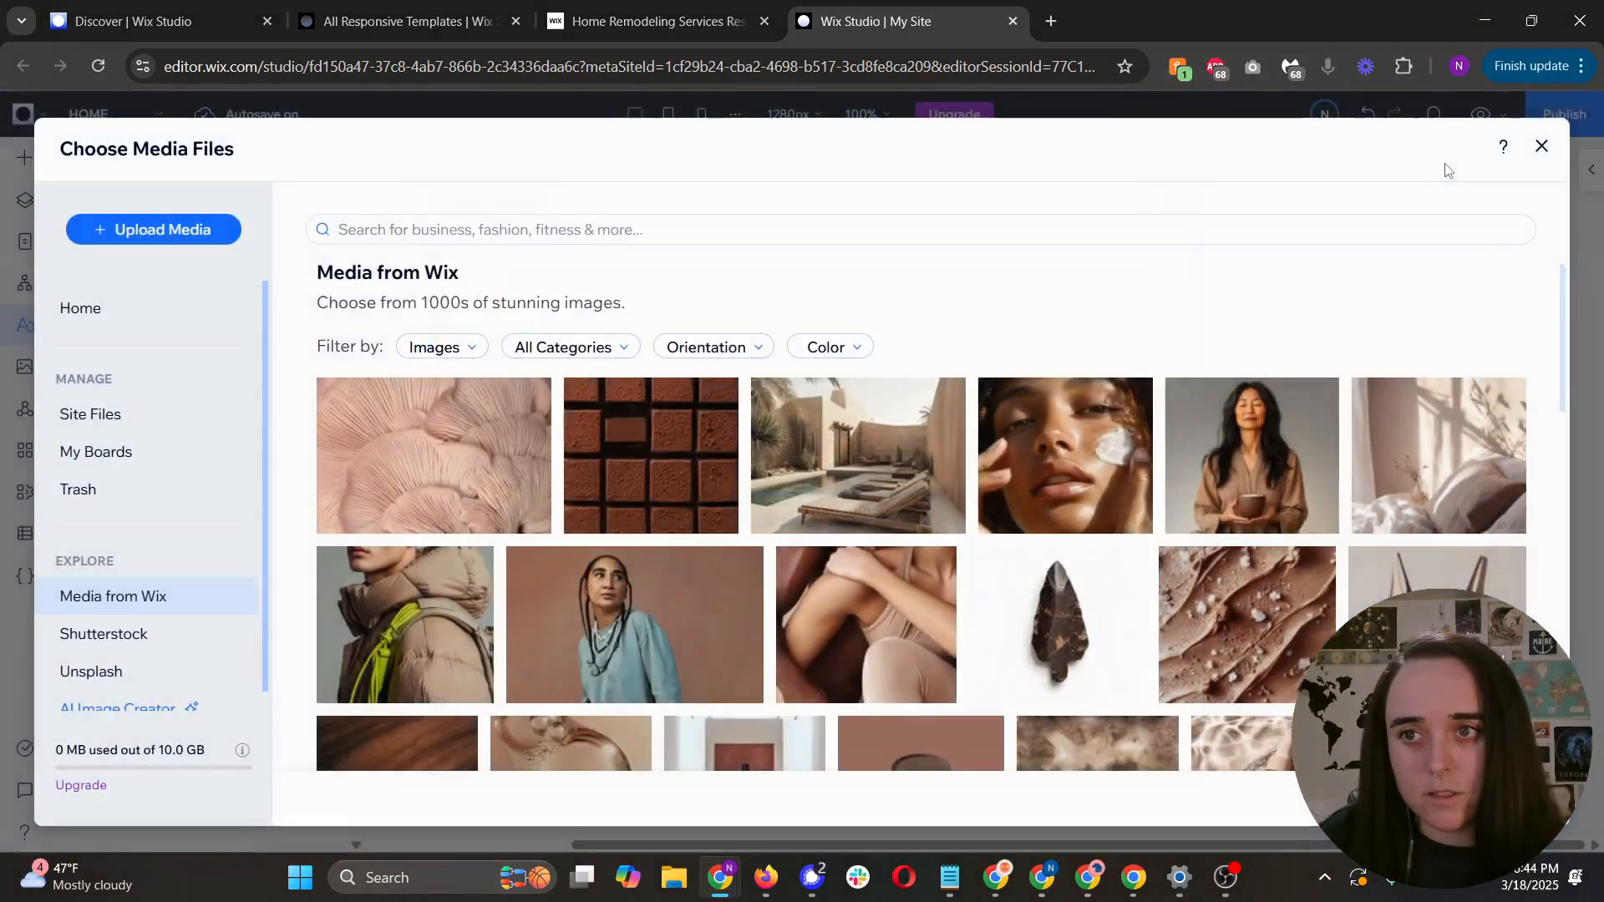
click(1543, 147)
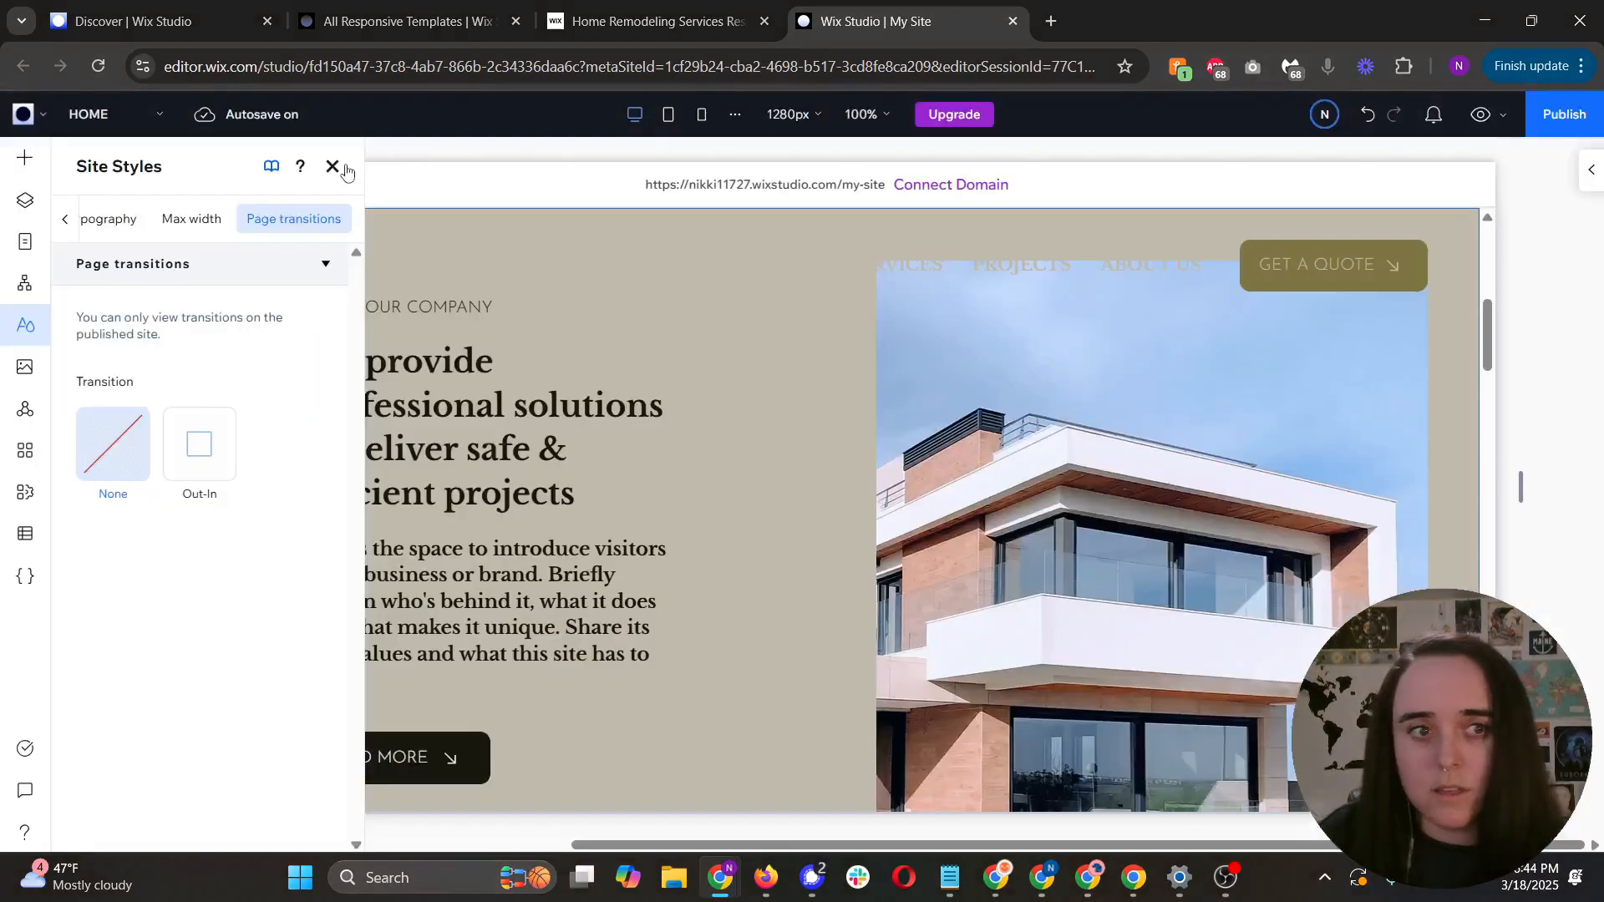
Step: Examine the global sections and select the header in use to review its scroll effect, design and layout settings
click(32, 415)
mouse_move(197, 361)
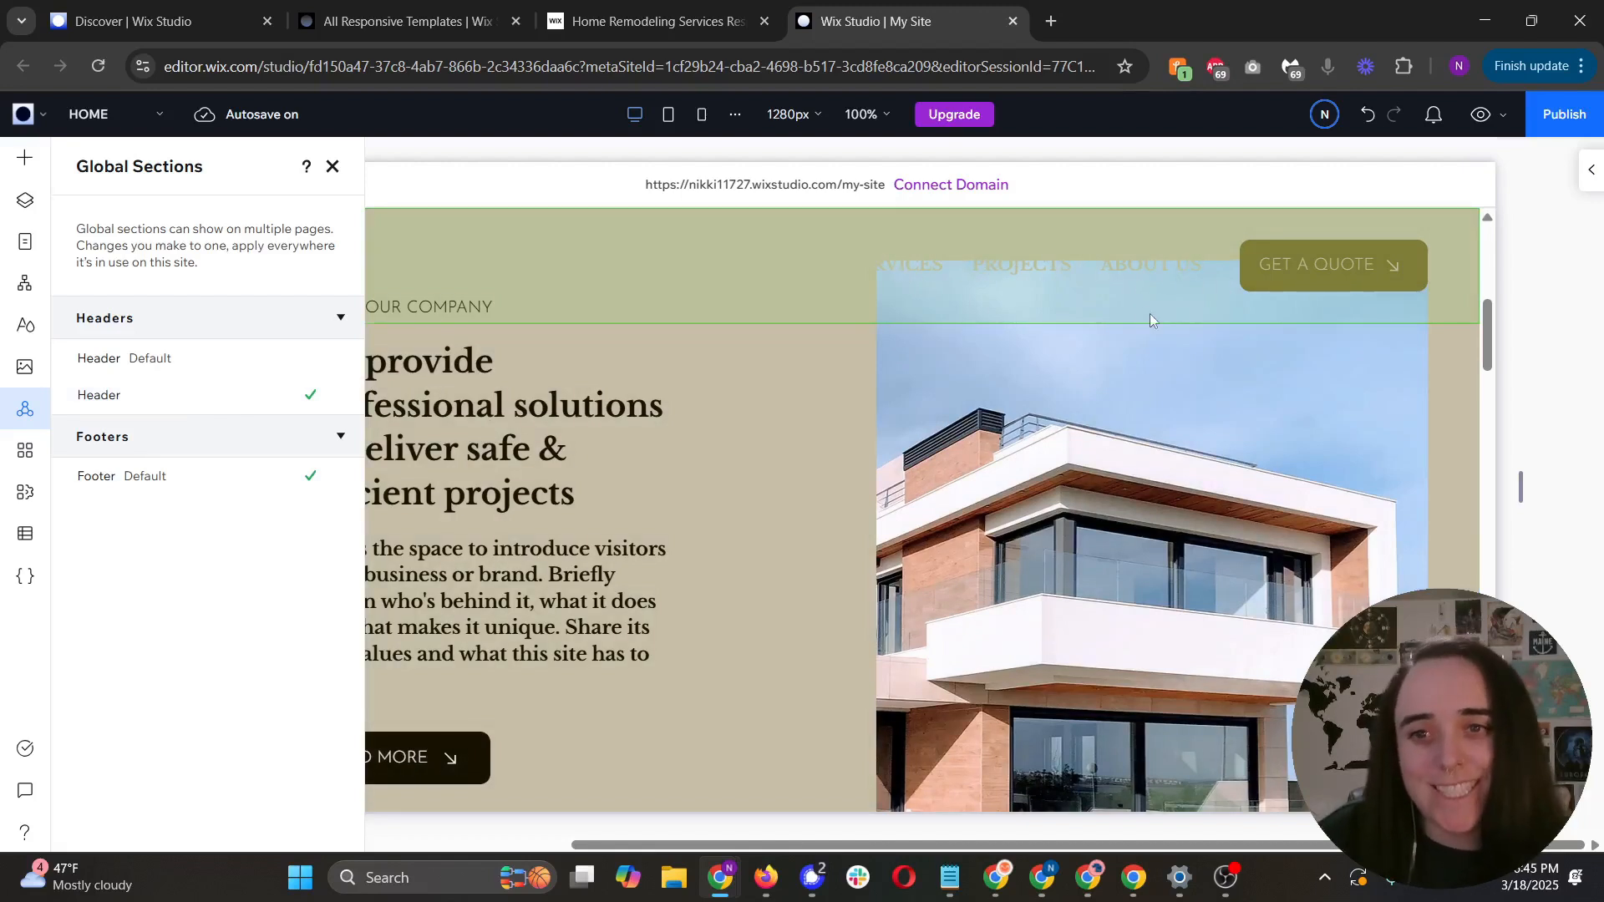
scroll(1150, 315, down, 1)
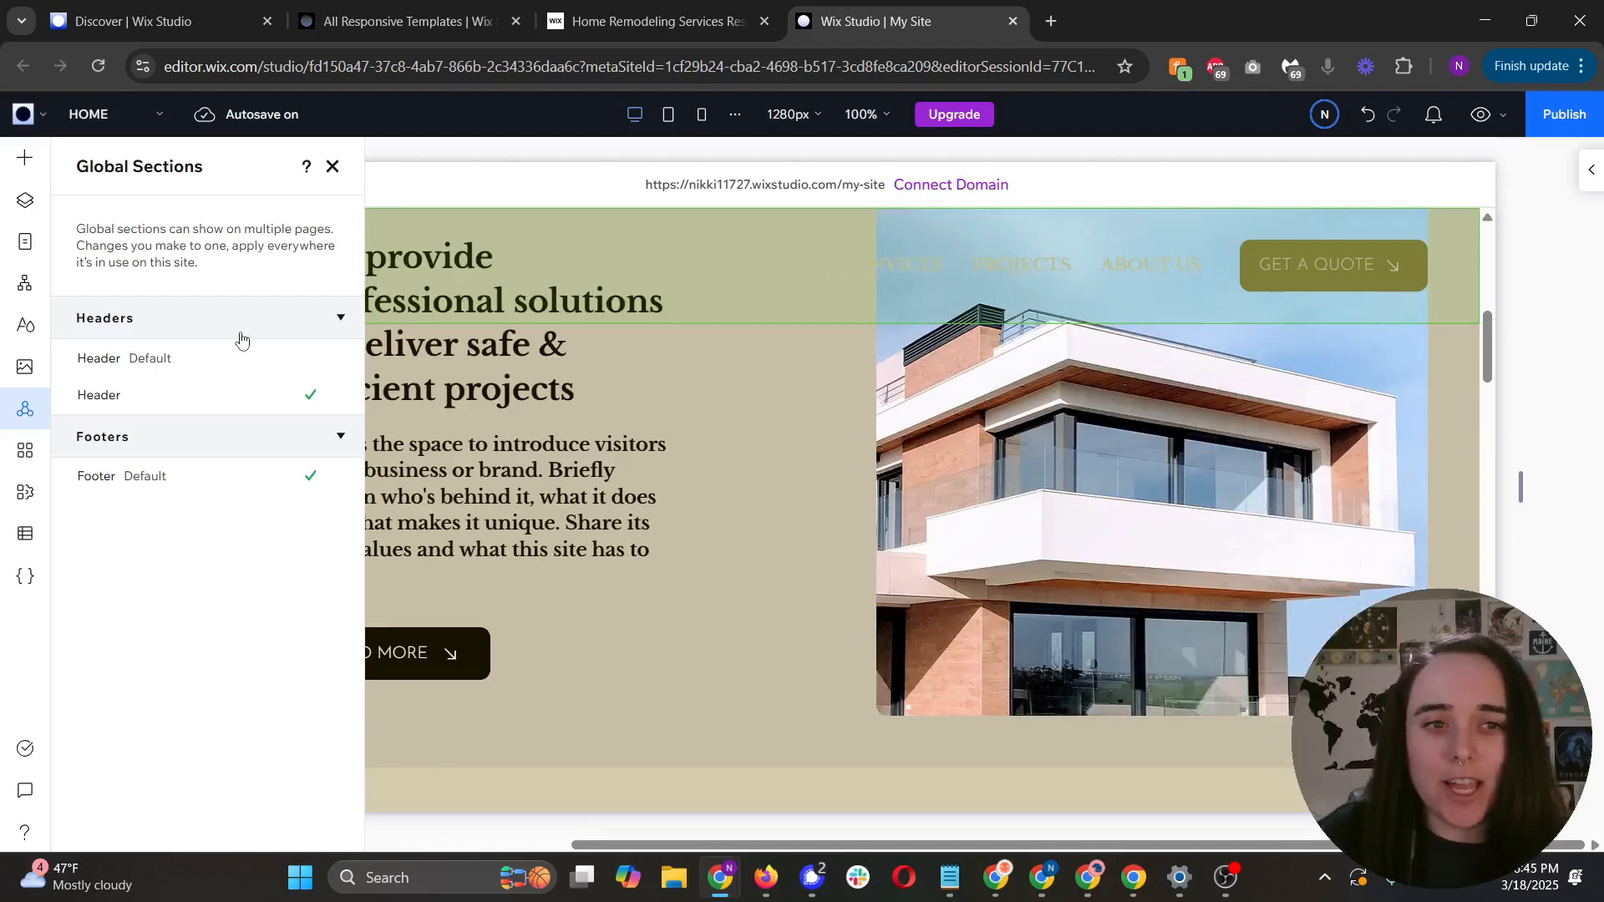
click(240, 400)
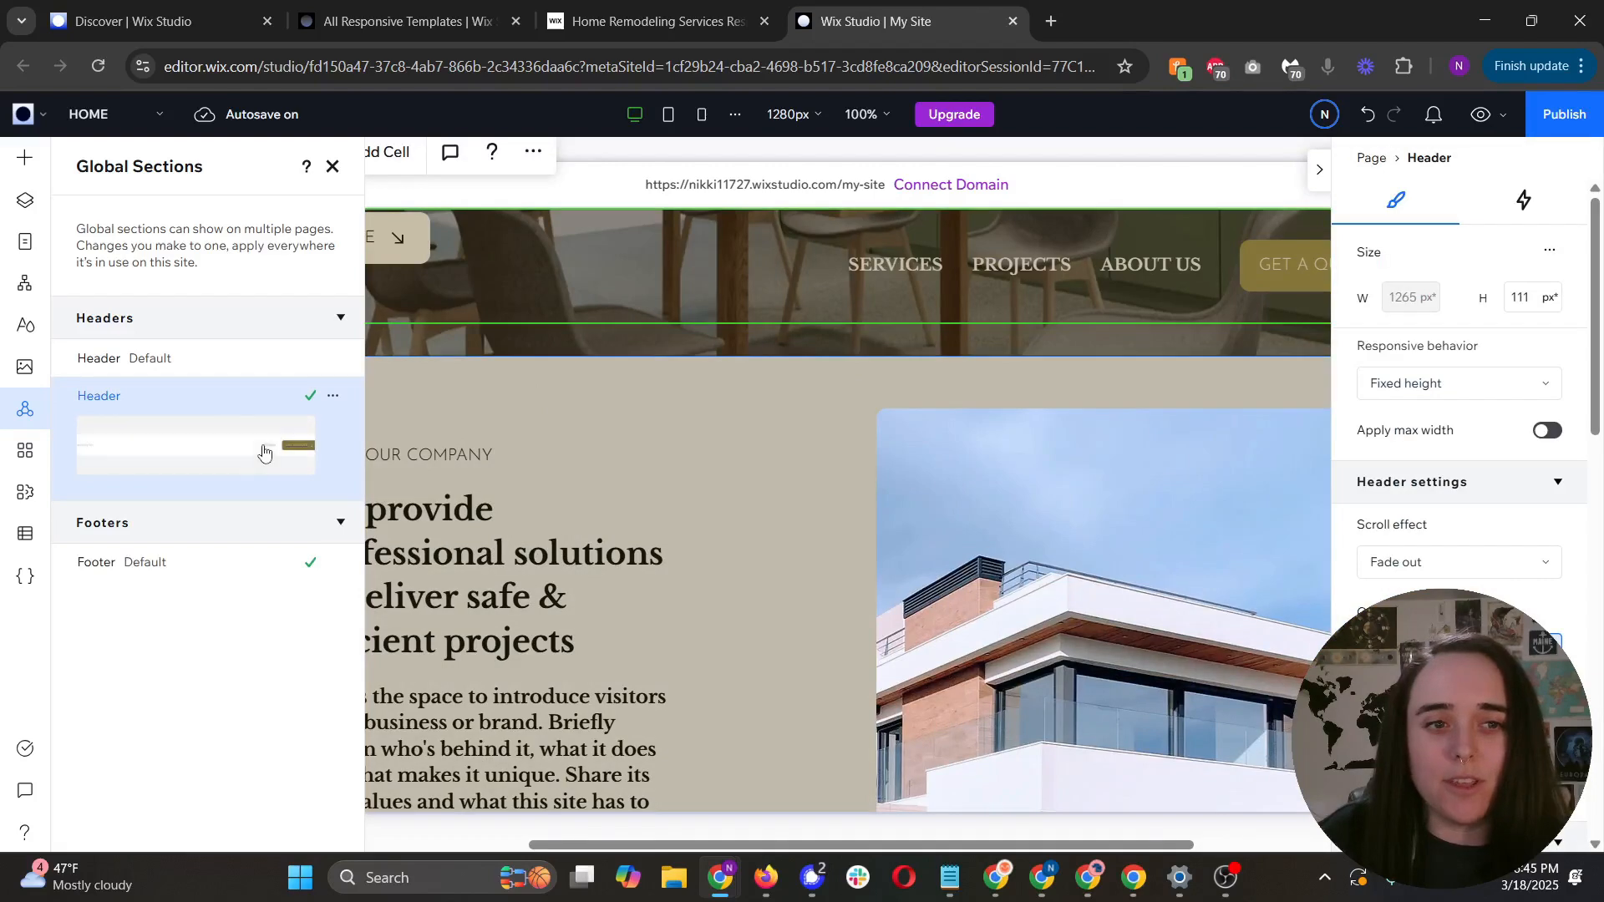
scroll(732, 441, up, 5)
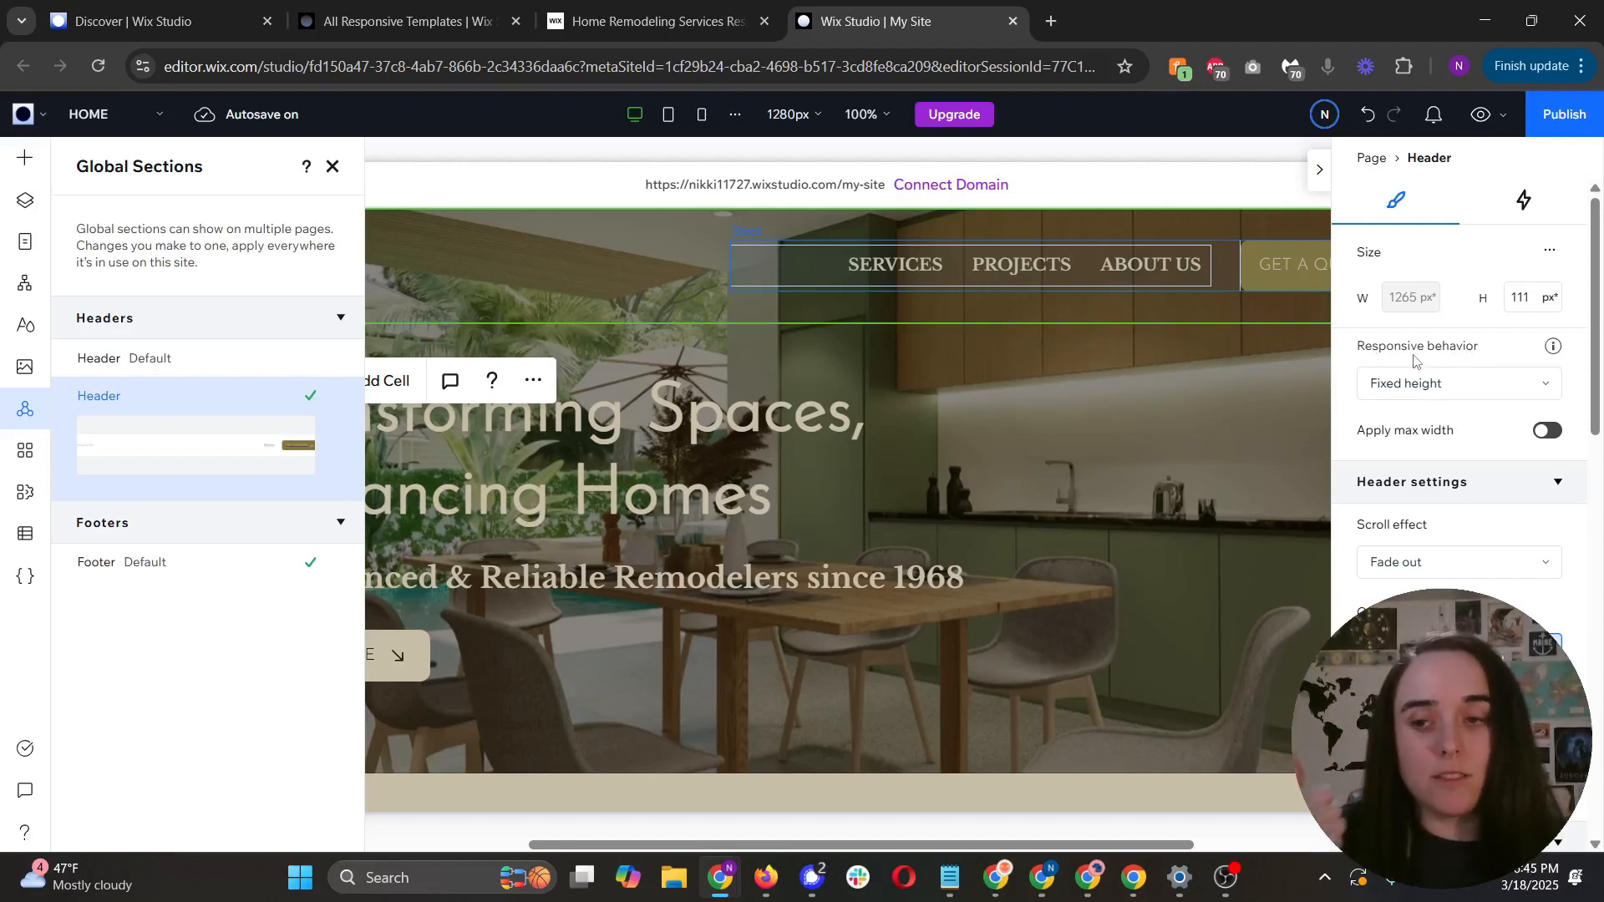
scroll(1414, 361, down, 5)
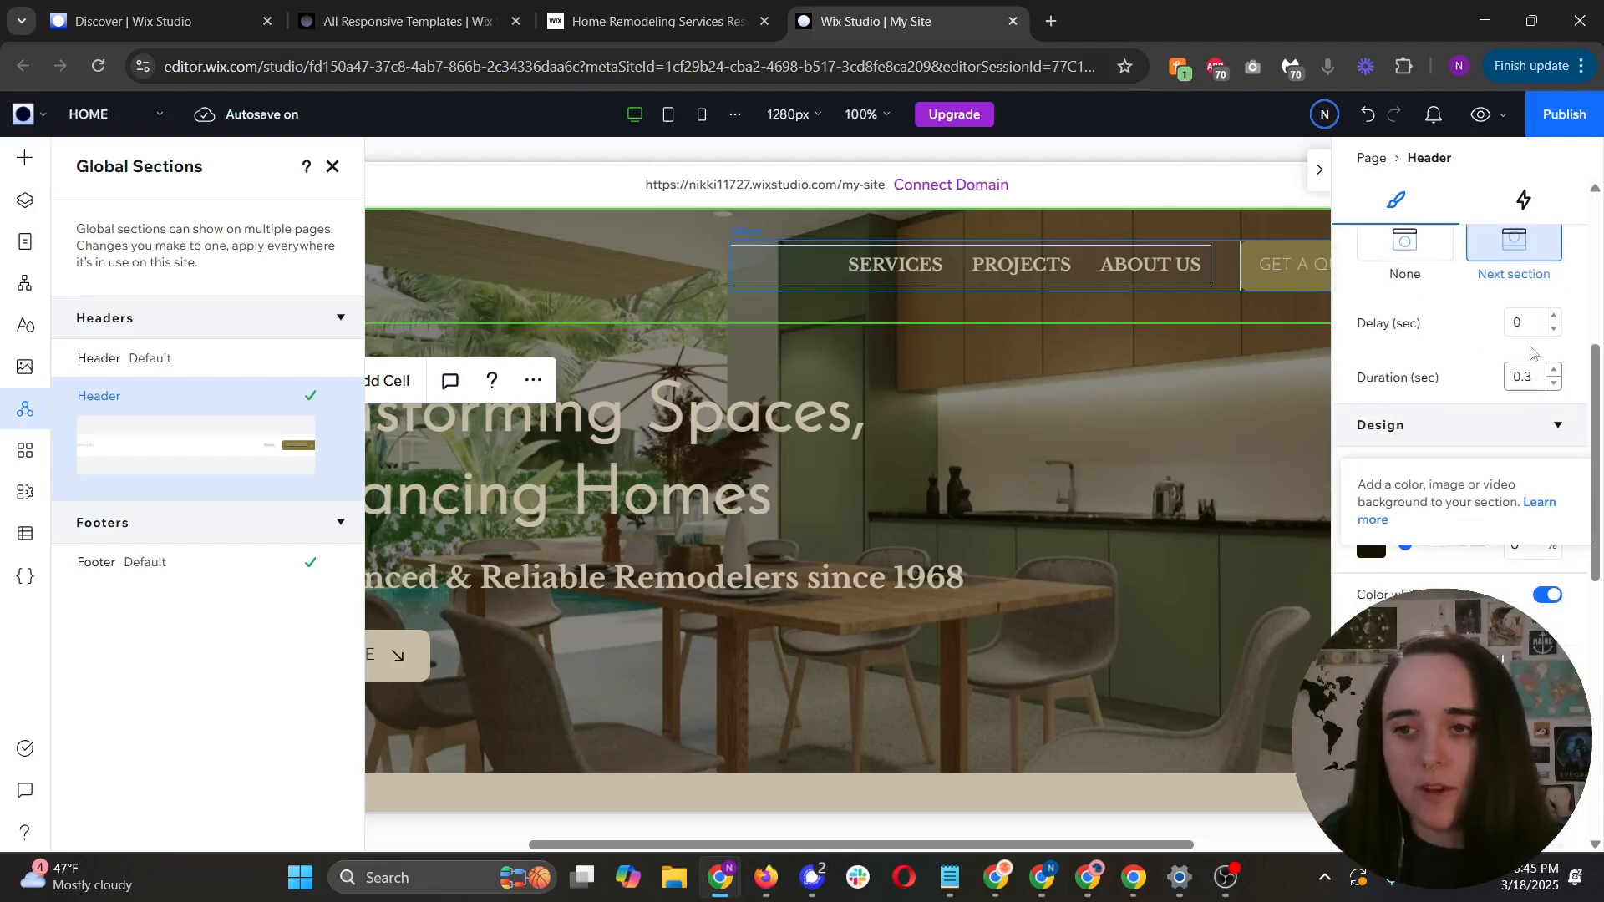
scroll(1468, 533, down, 5)
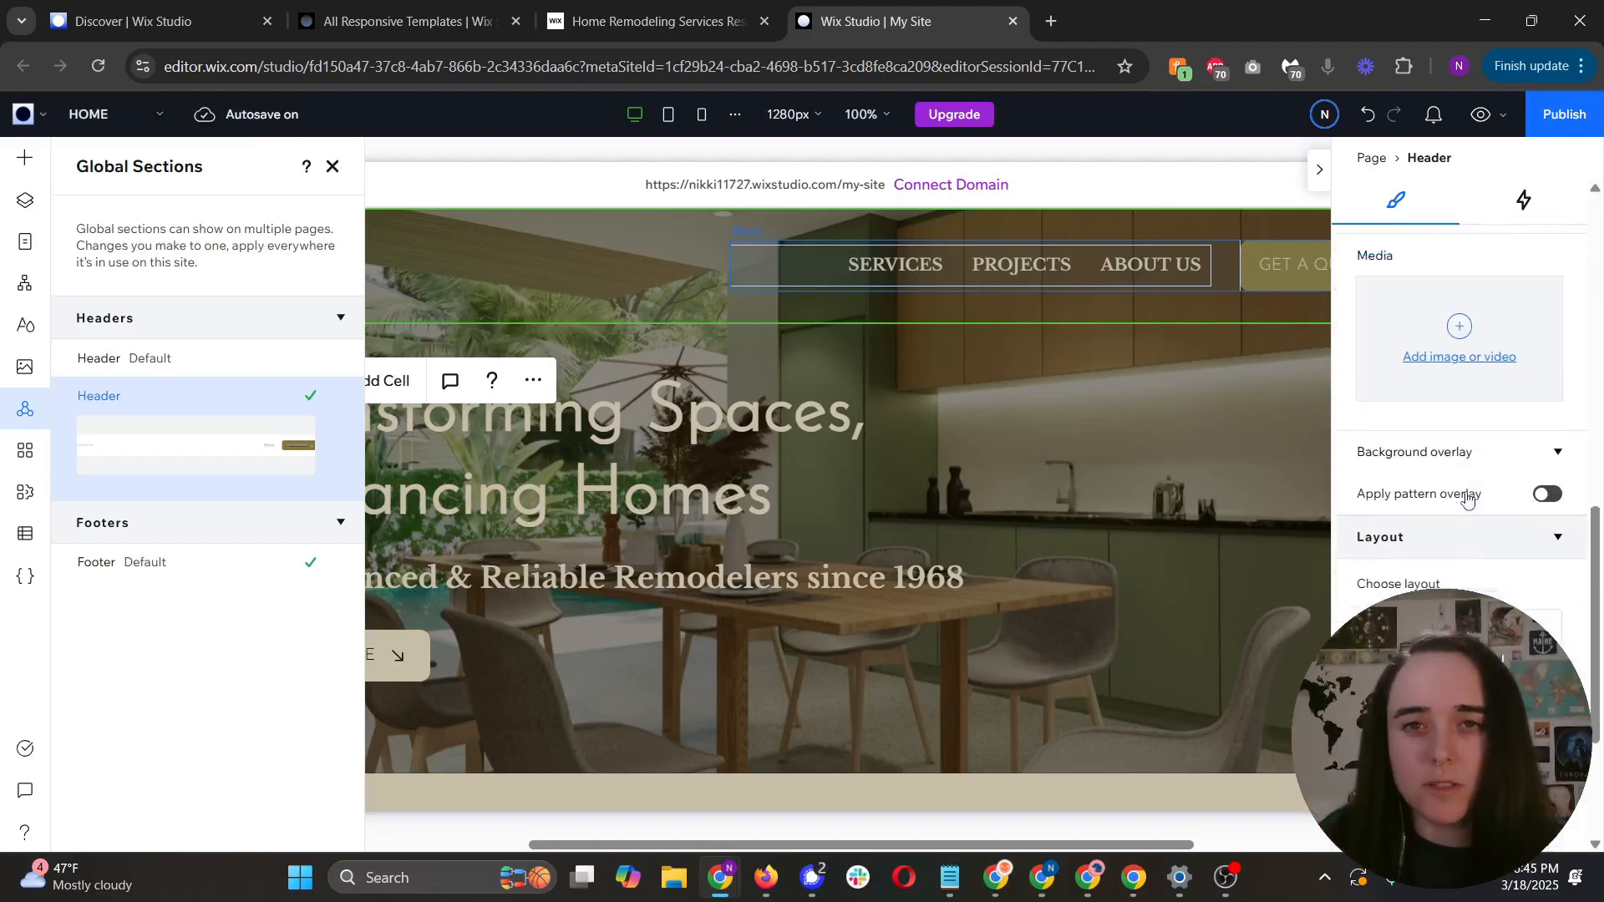
scroll(1415, 552, down, 1)
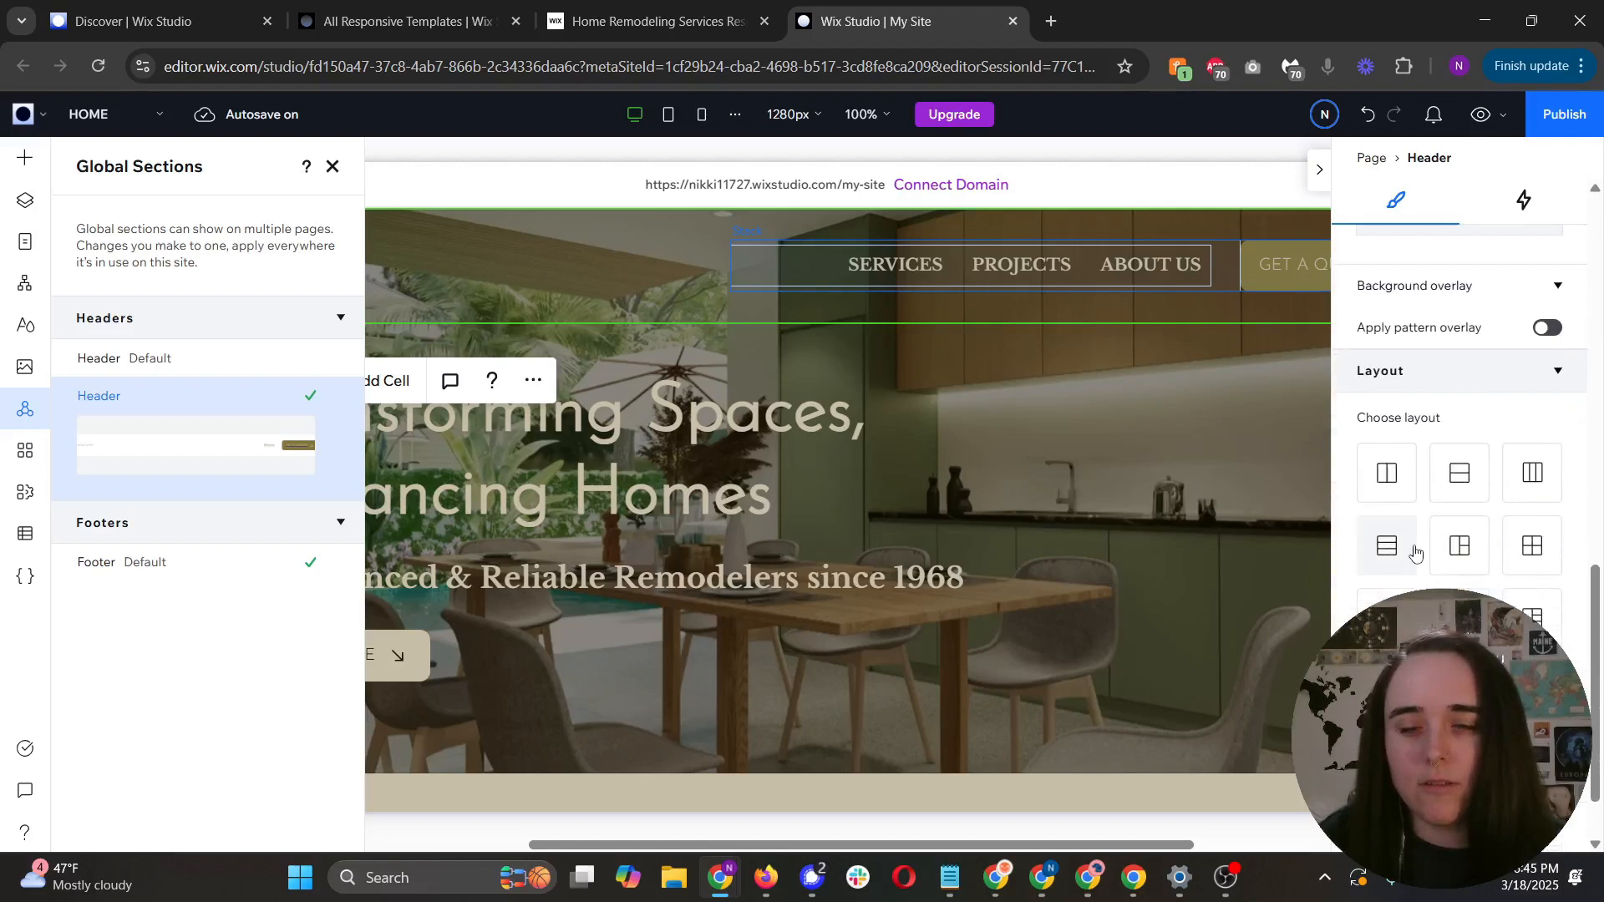
scroll(1414, 552, down, 1)
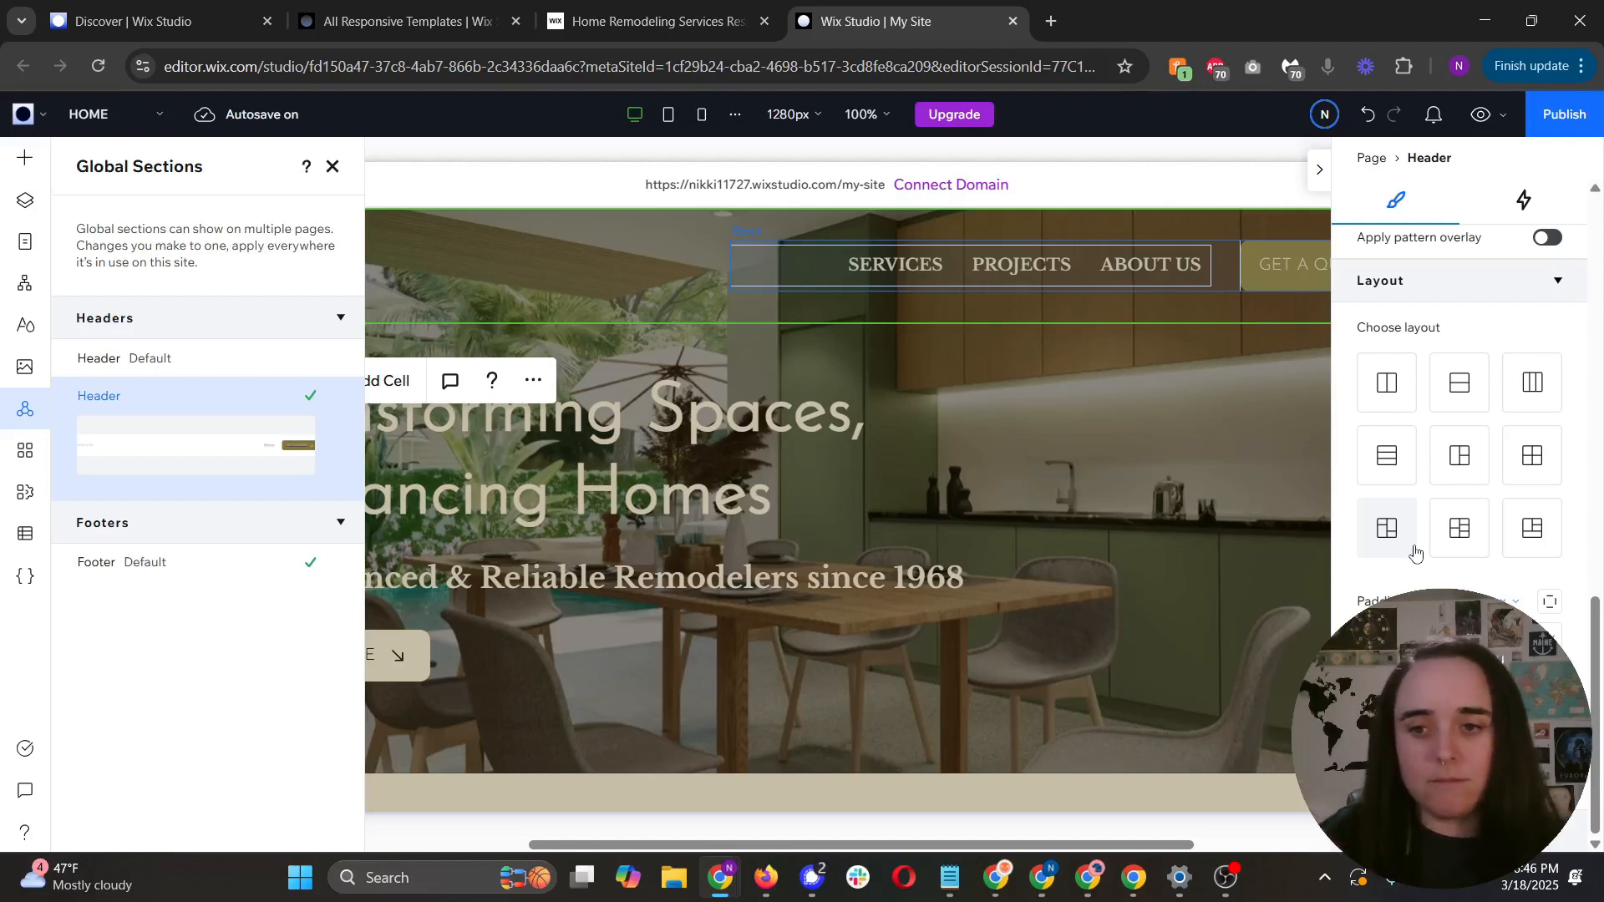
Step: Select the default footer and review its layout settings, keeping the Collage layout
click(160, 565)
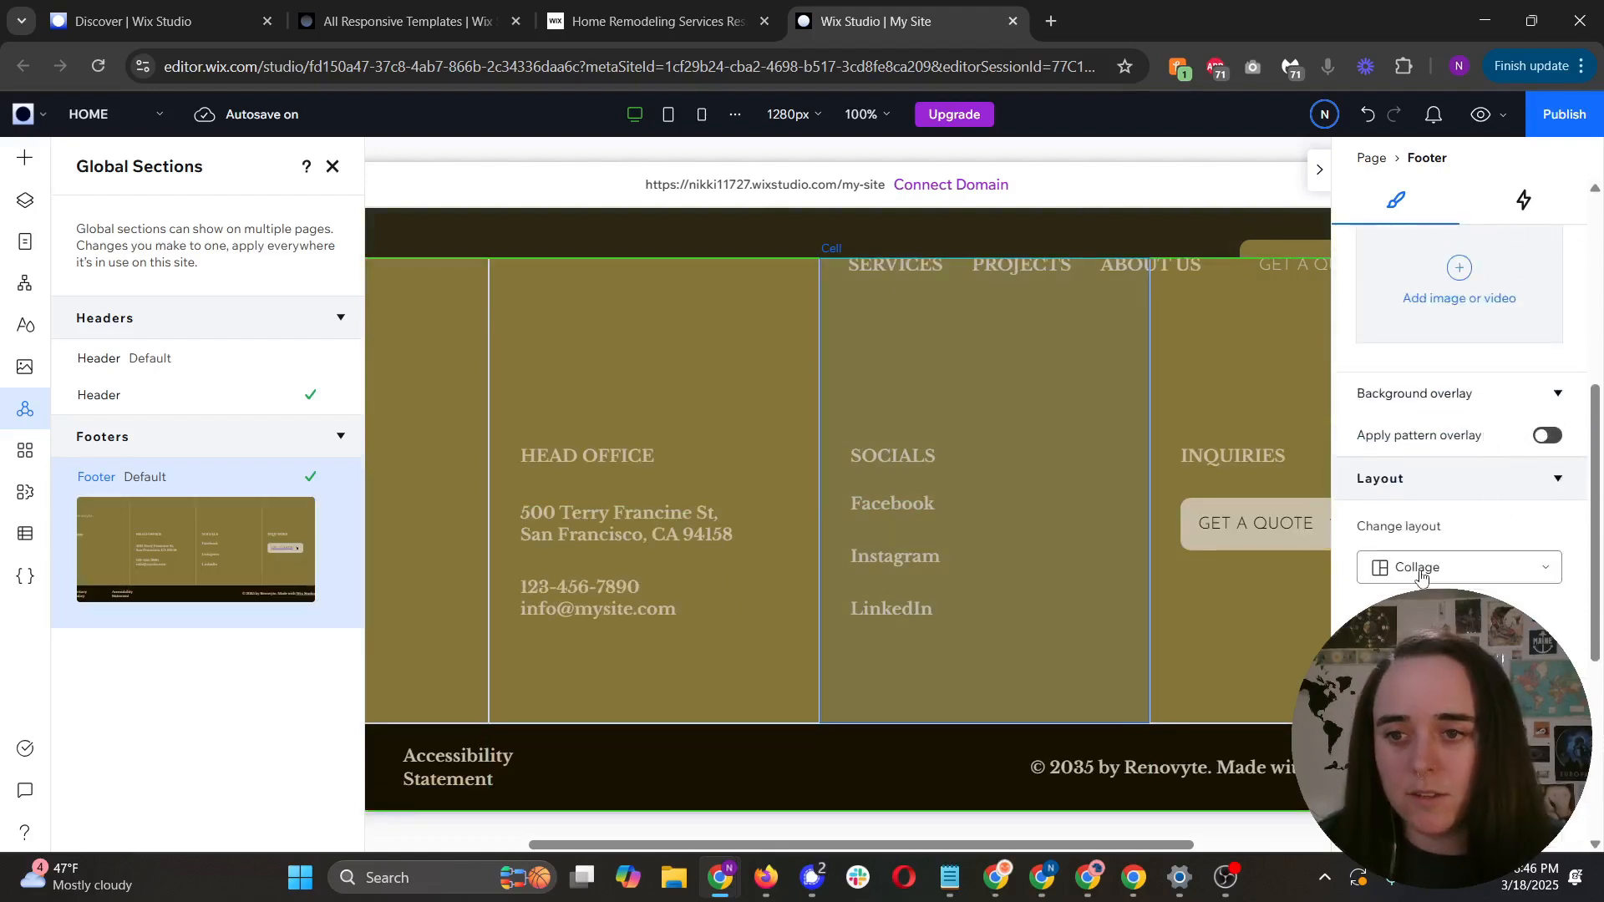
click(1468, 572)
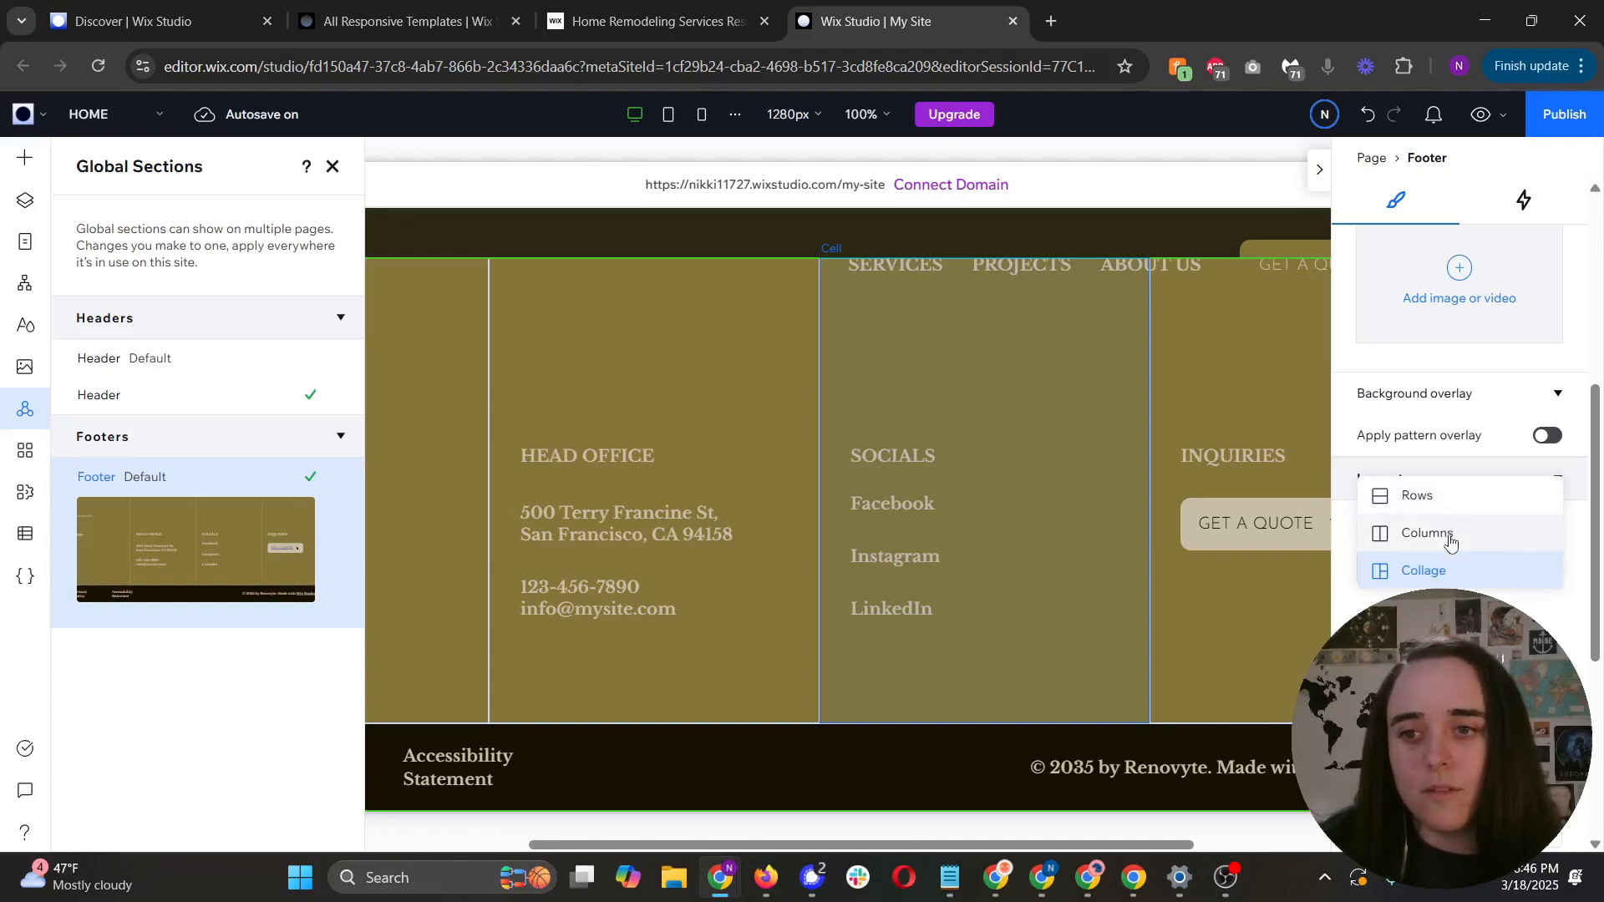
click(1423, 571)
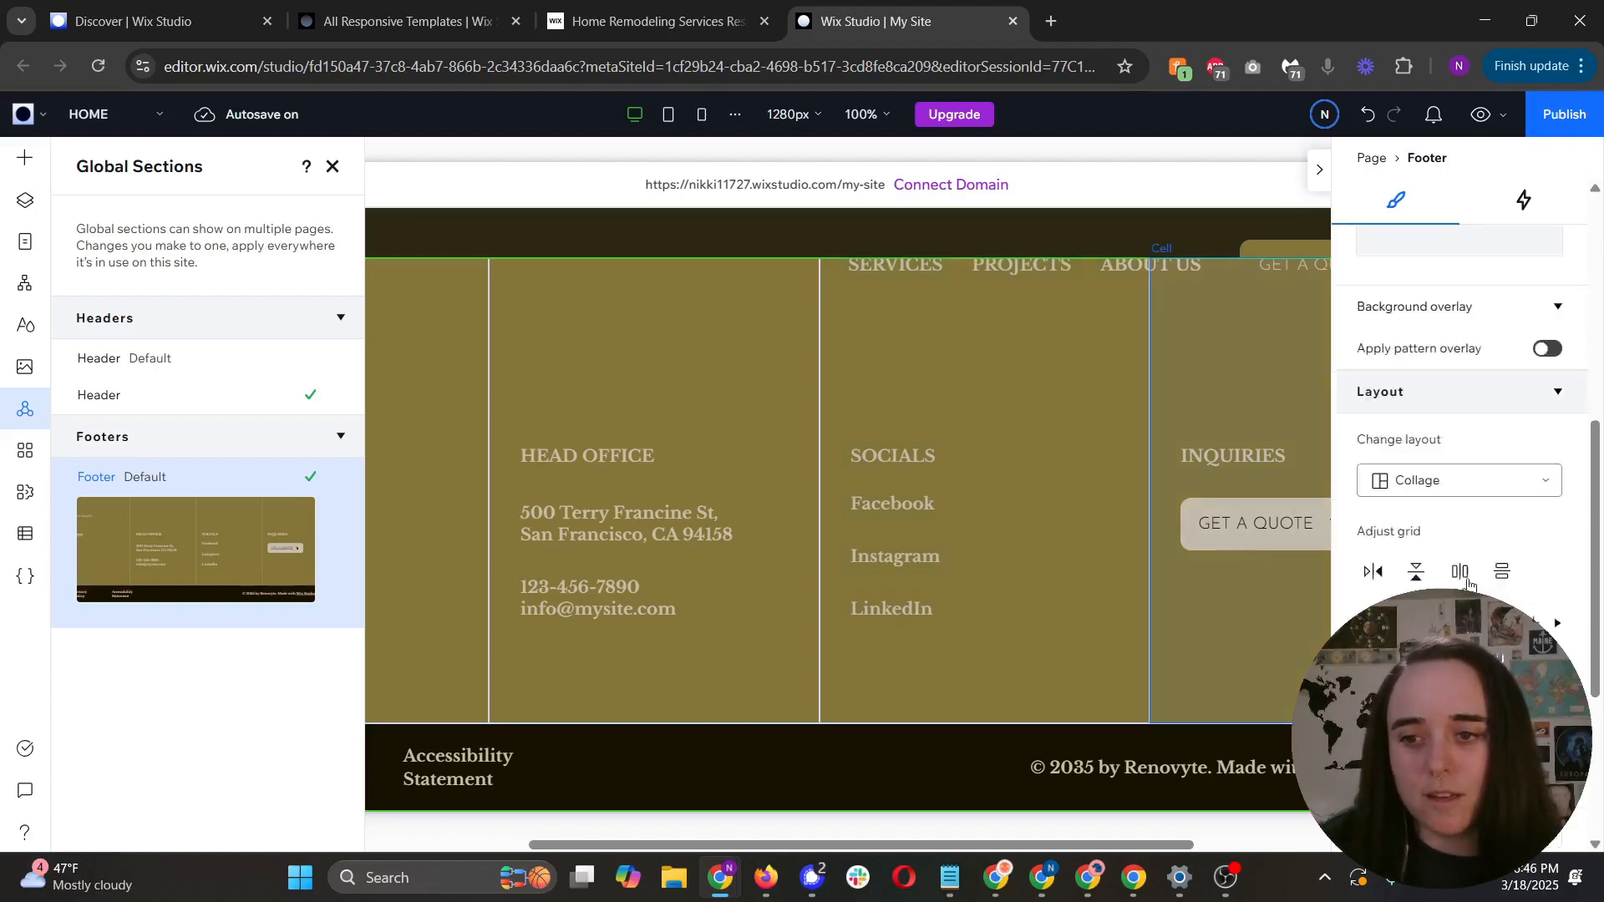
scroll(1462, 418, down, 2)
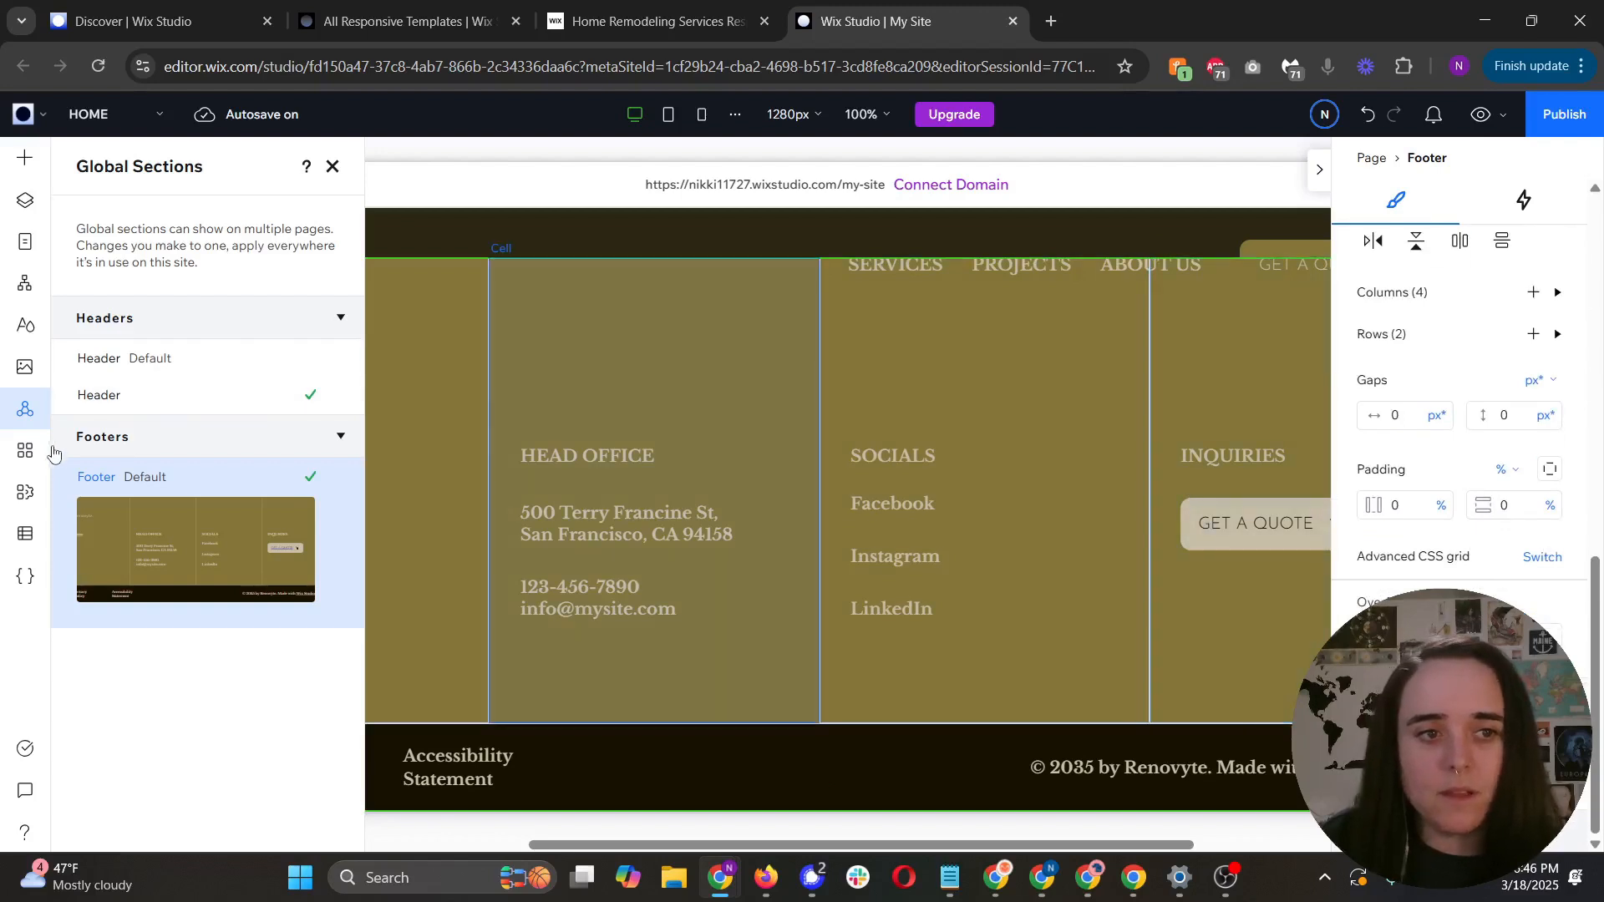
Step: Look over the App Market, the quick-add elements and the existing sections of the home page
click(25, 451)
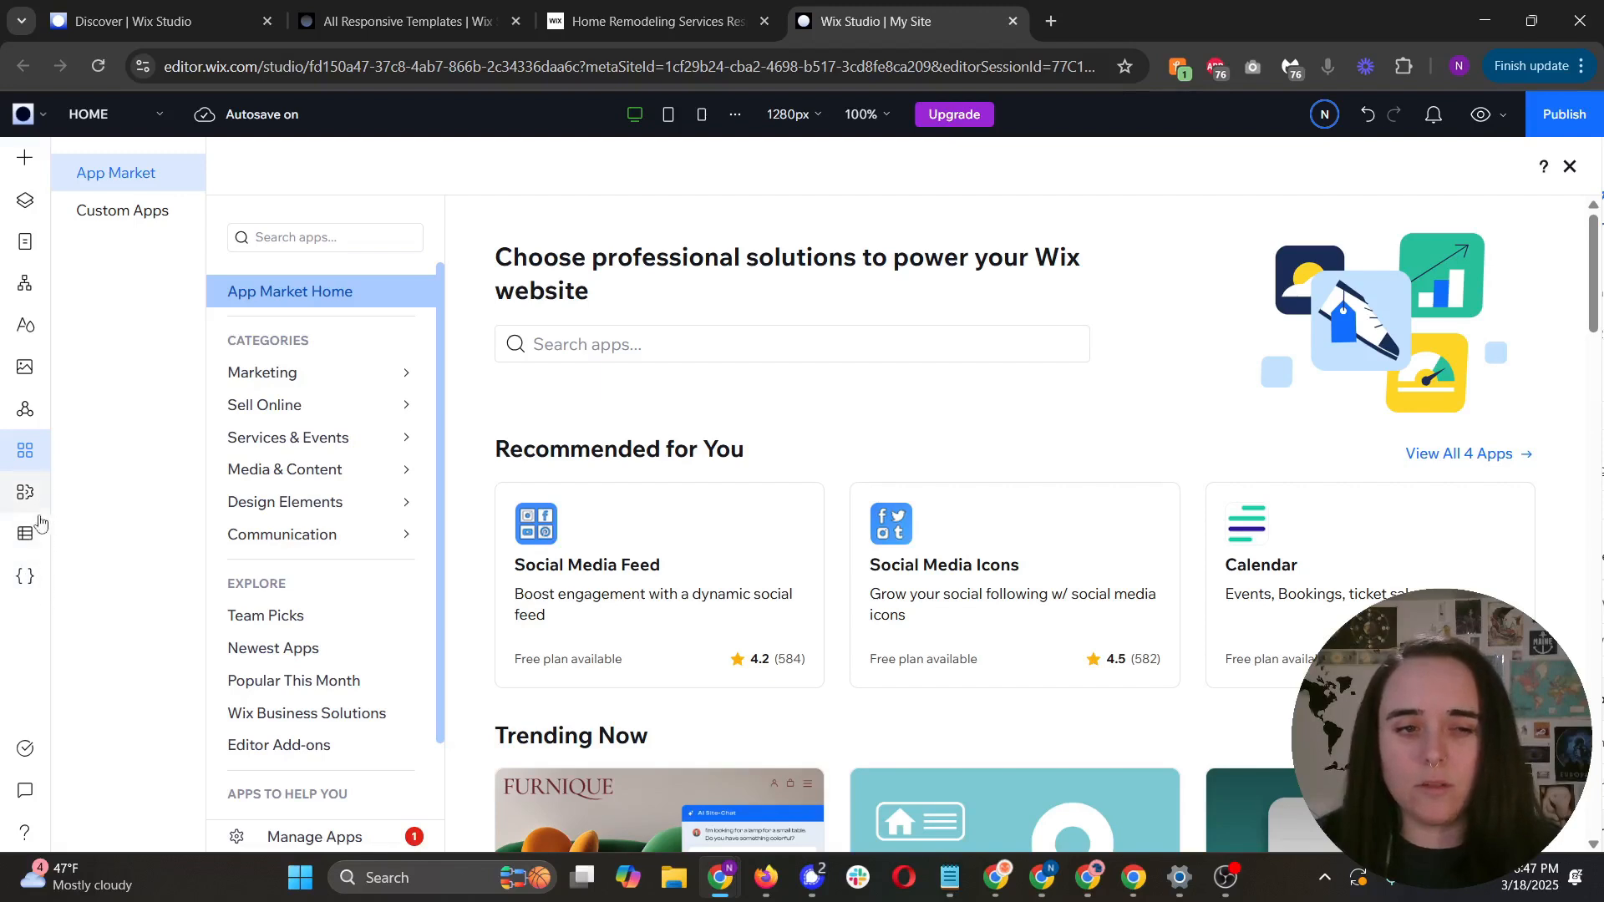
click(20, 168)
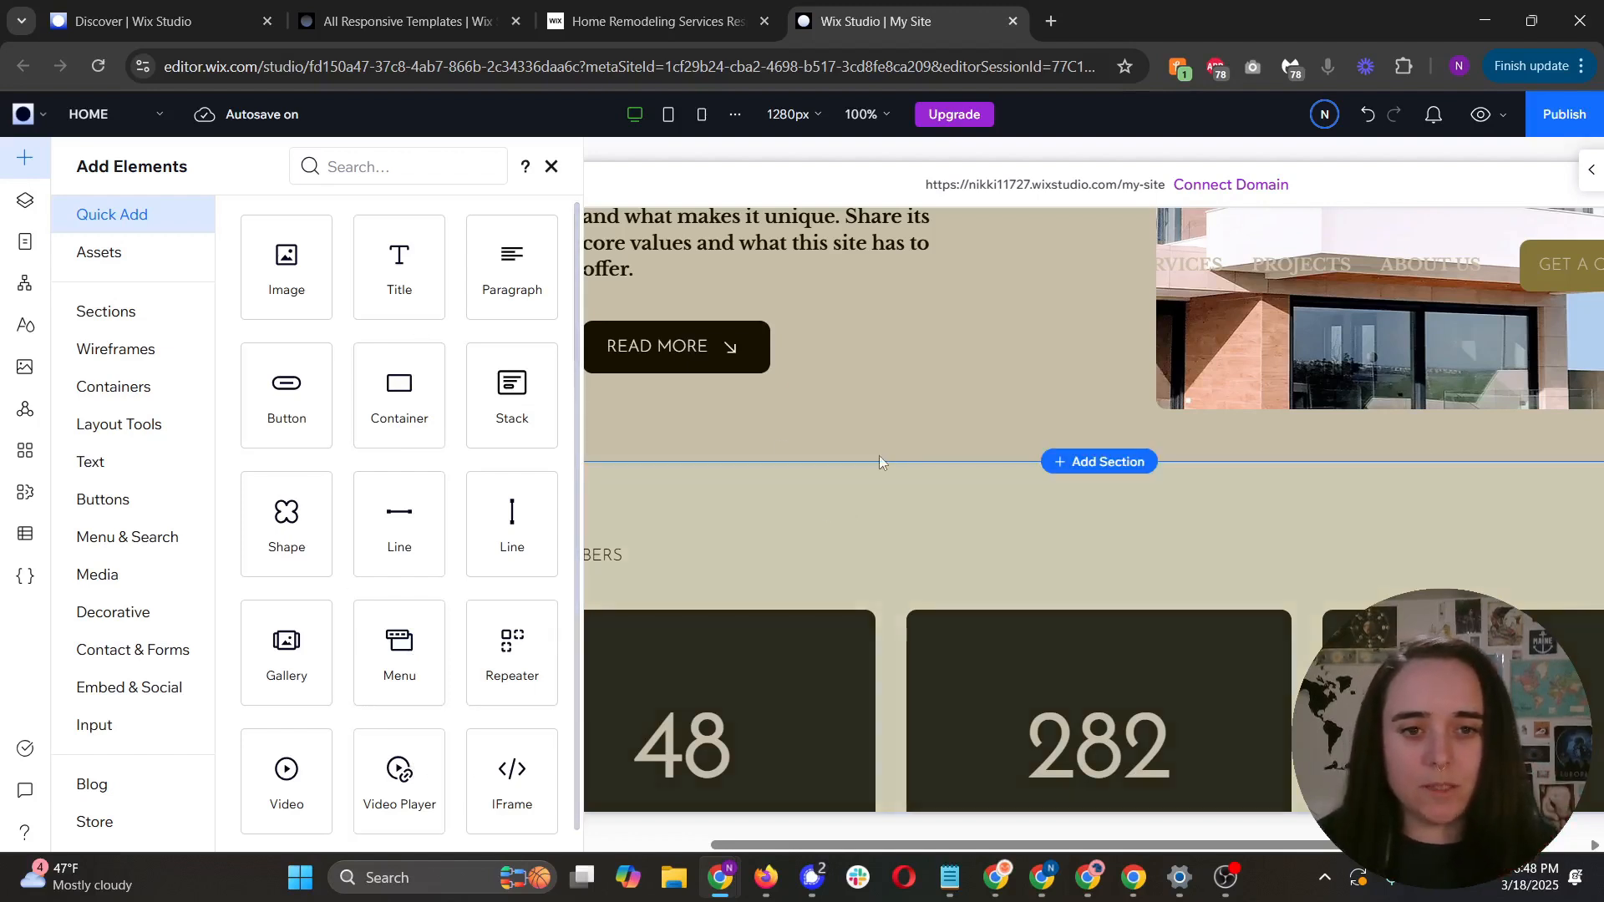
scroll(905, 443, down, 1)
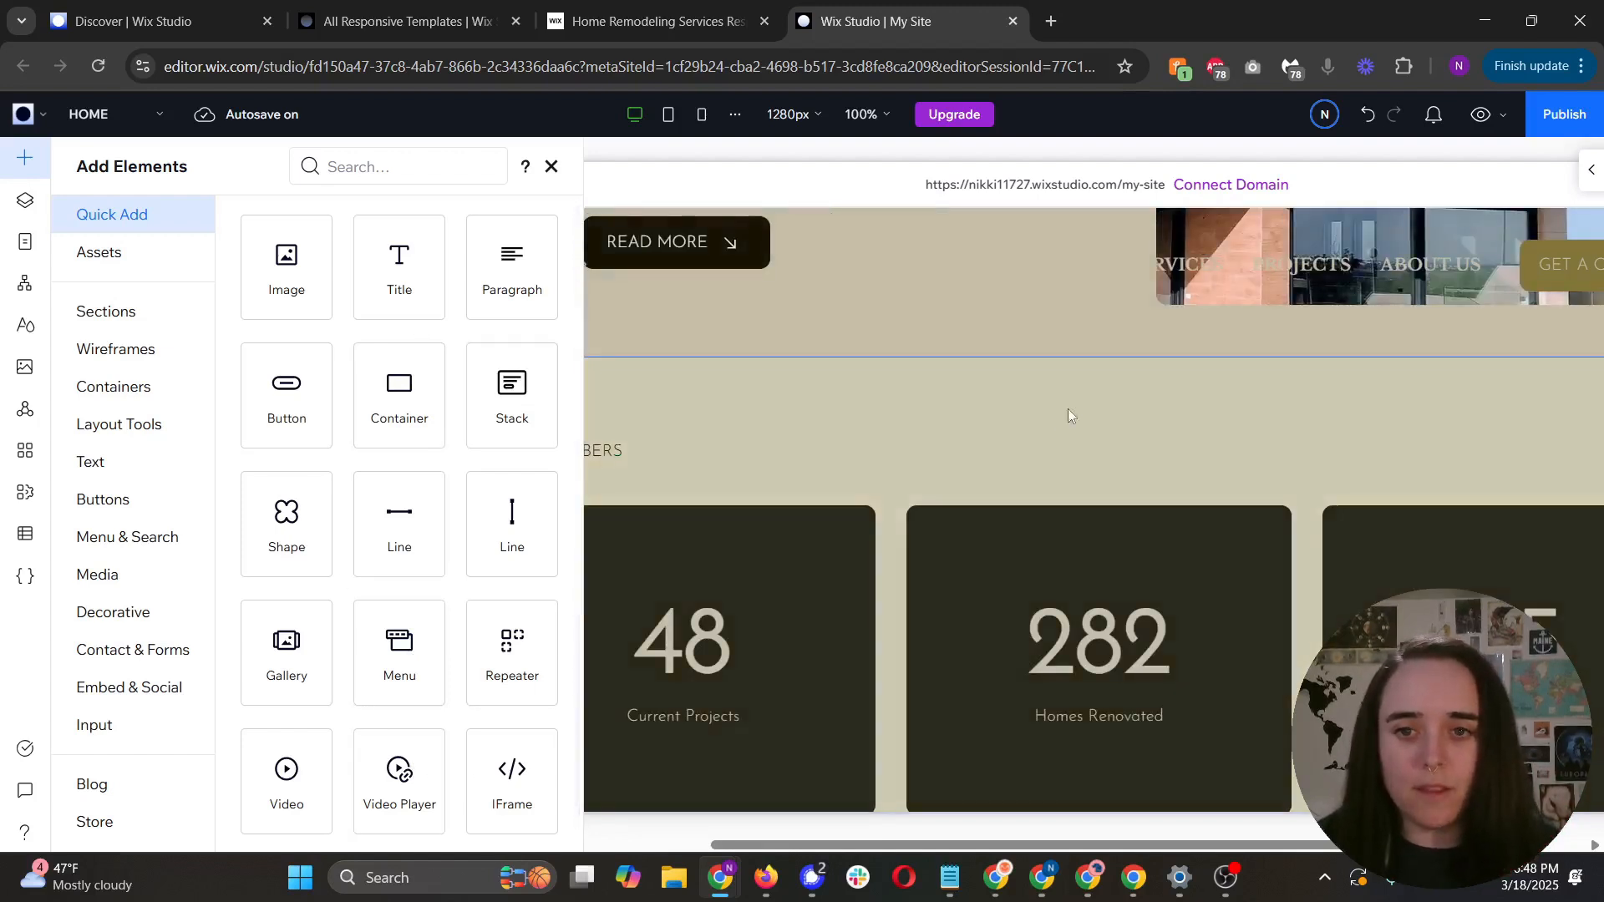
scroll(1067, 409, down, 1)
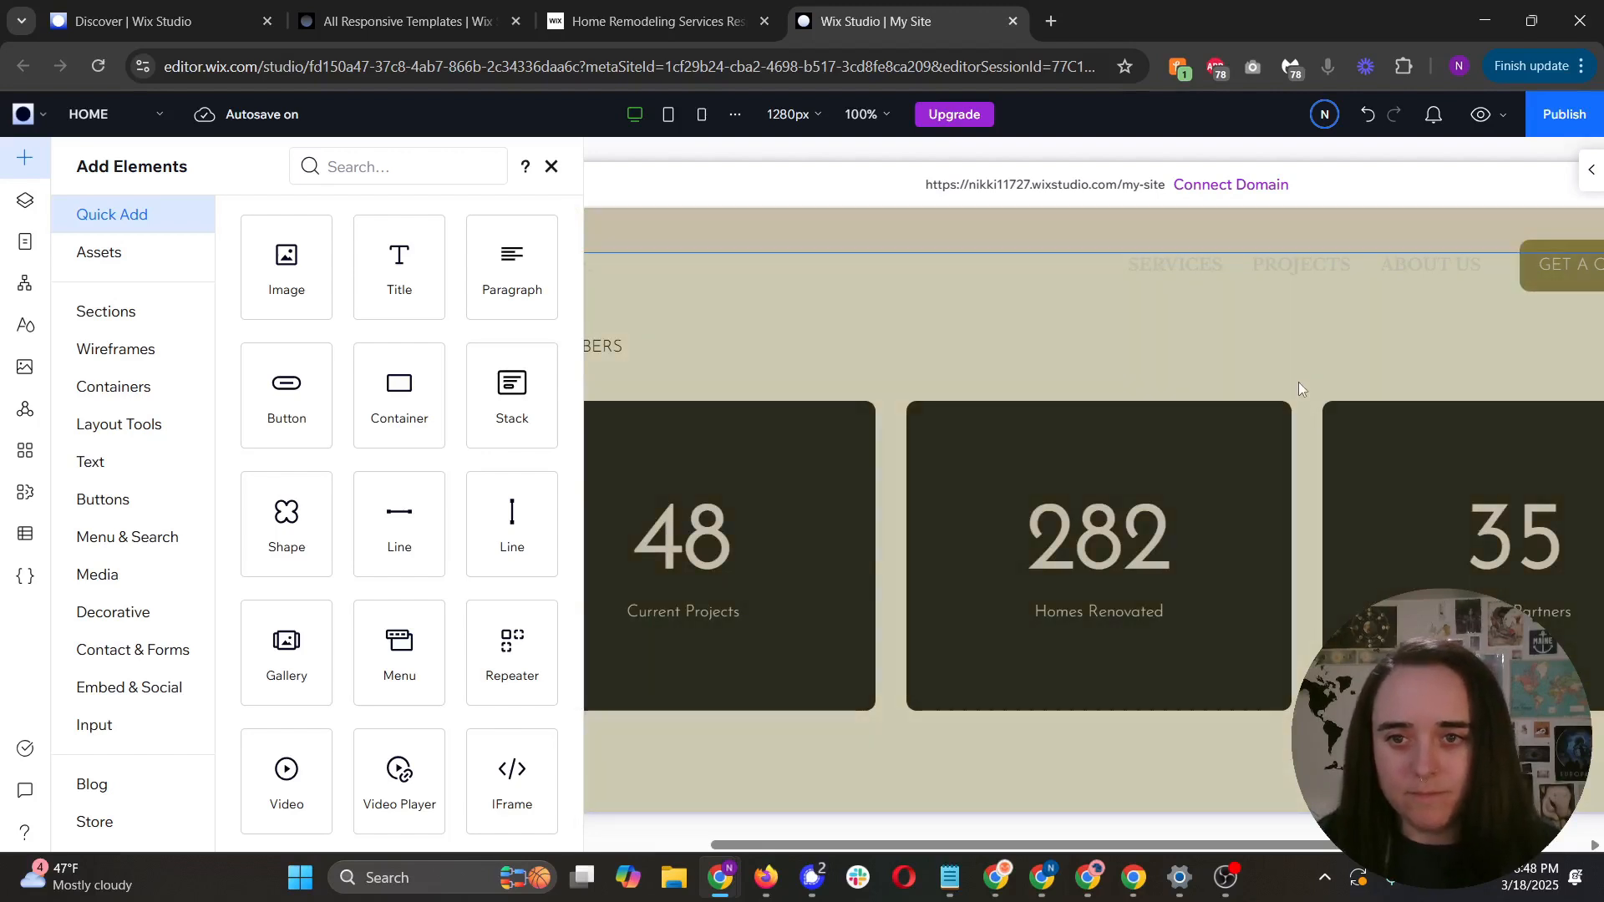
scroll(1298, 374, down, 6)
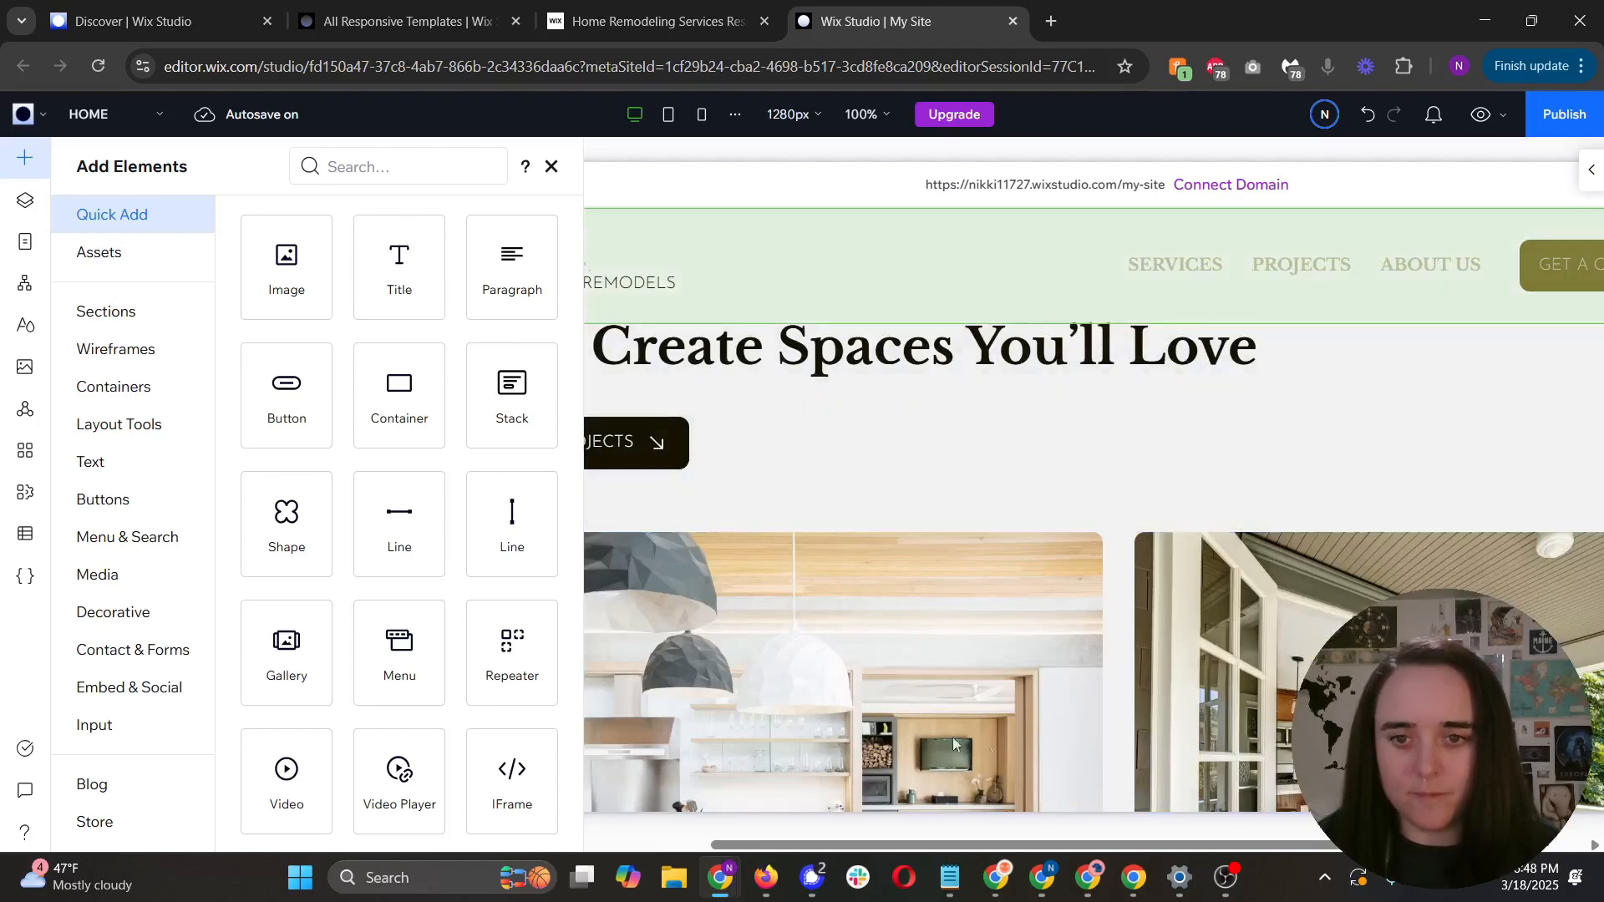
scroll(1030, 493, down, 3)
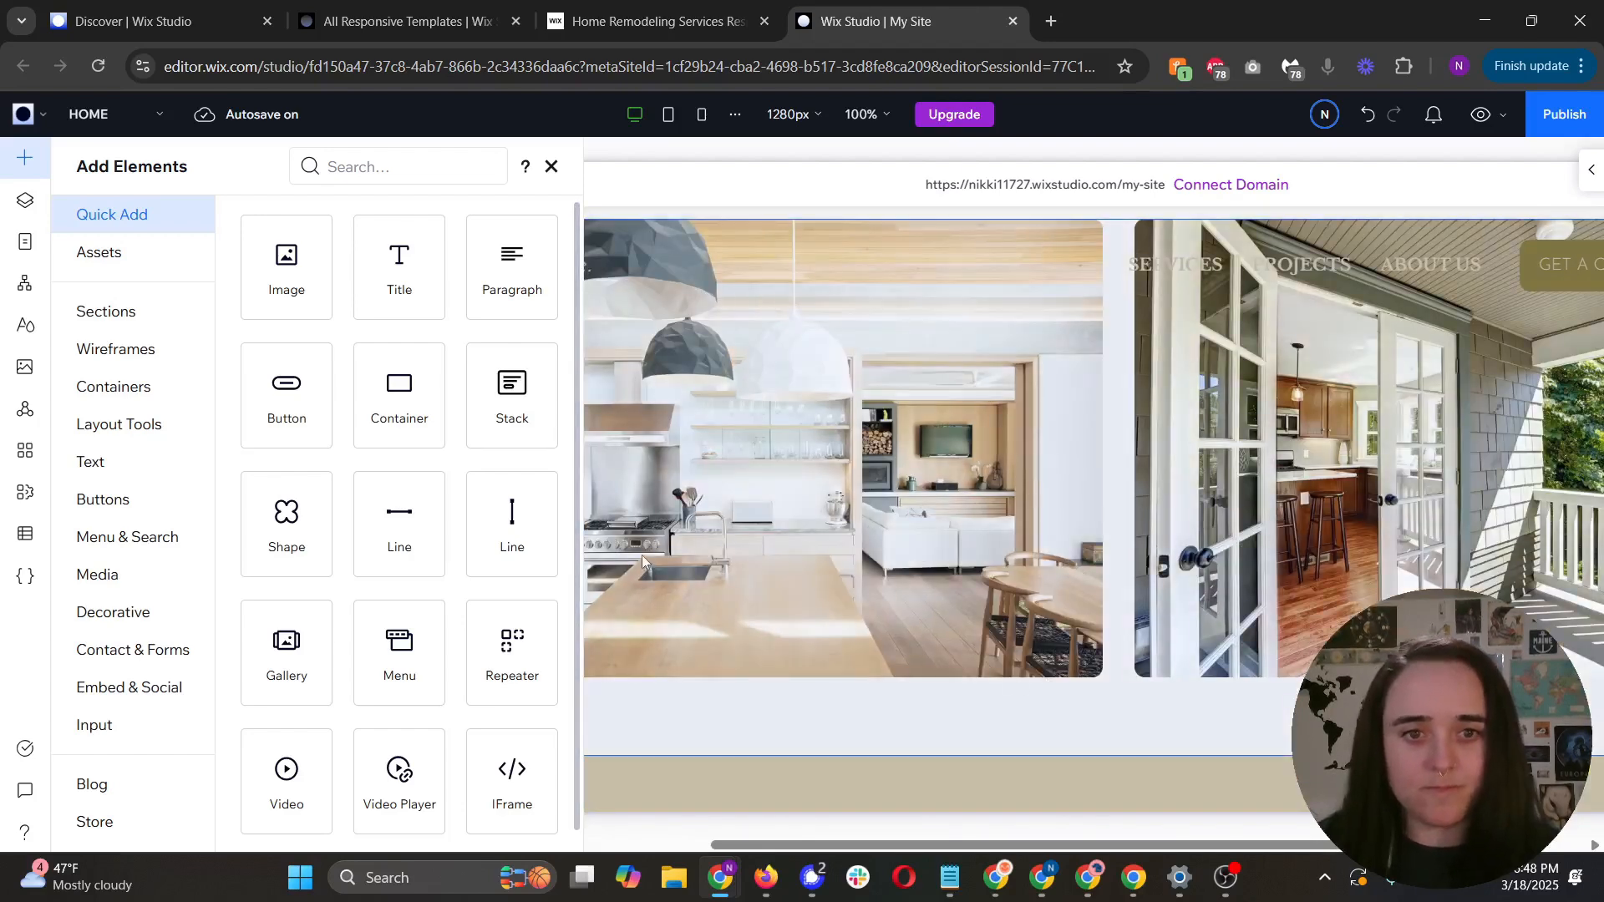
scroll(827, 485, up, 4)
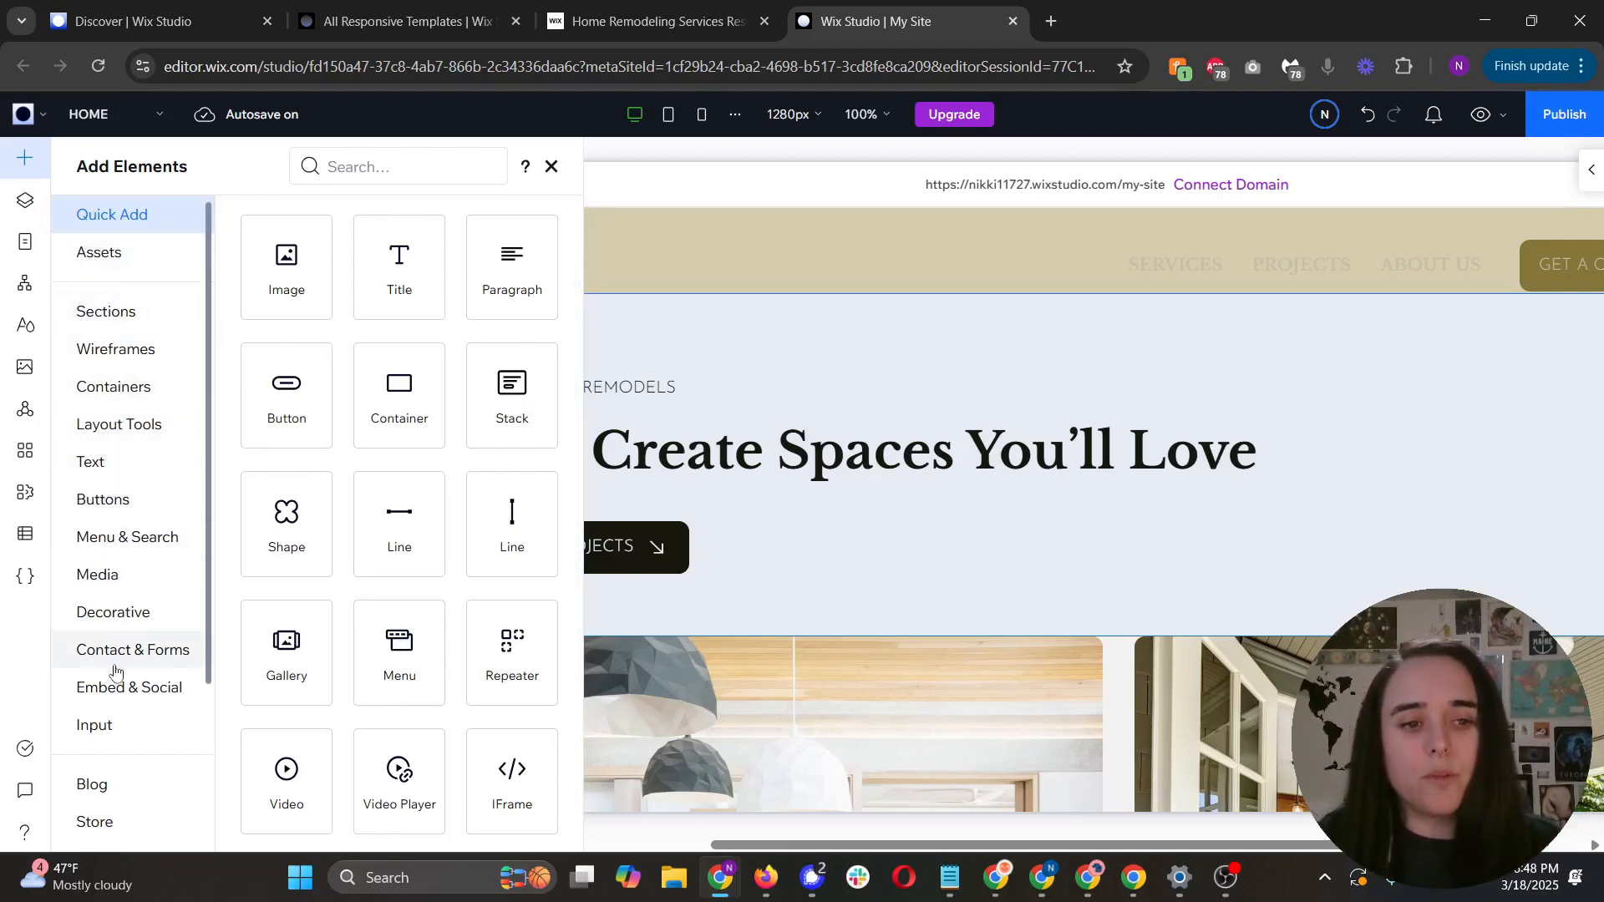
Step: Add the "Investing in Your Future" Welcome section at the start of the home page and check its placement
click(106, 312)
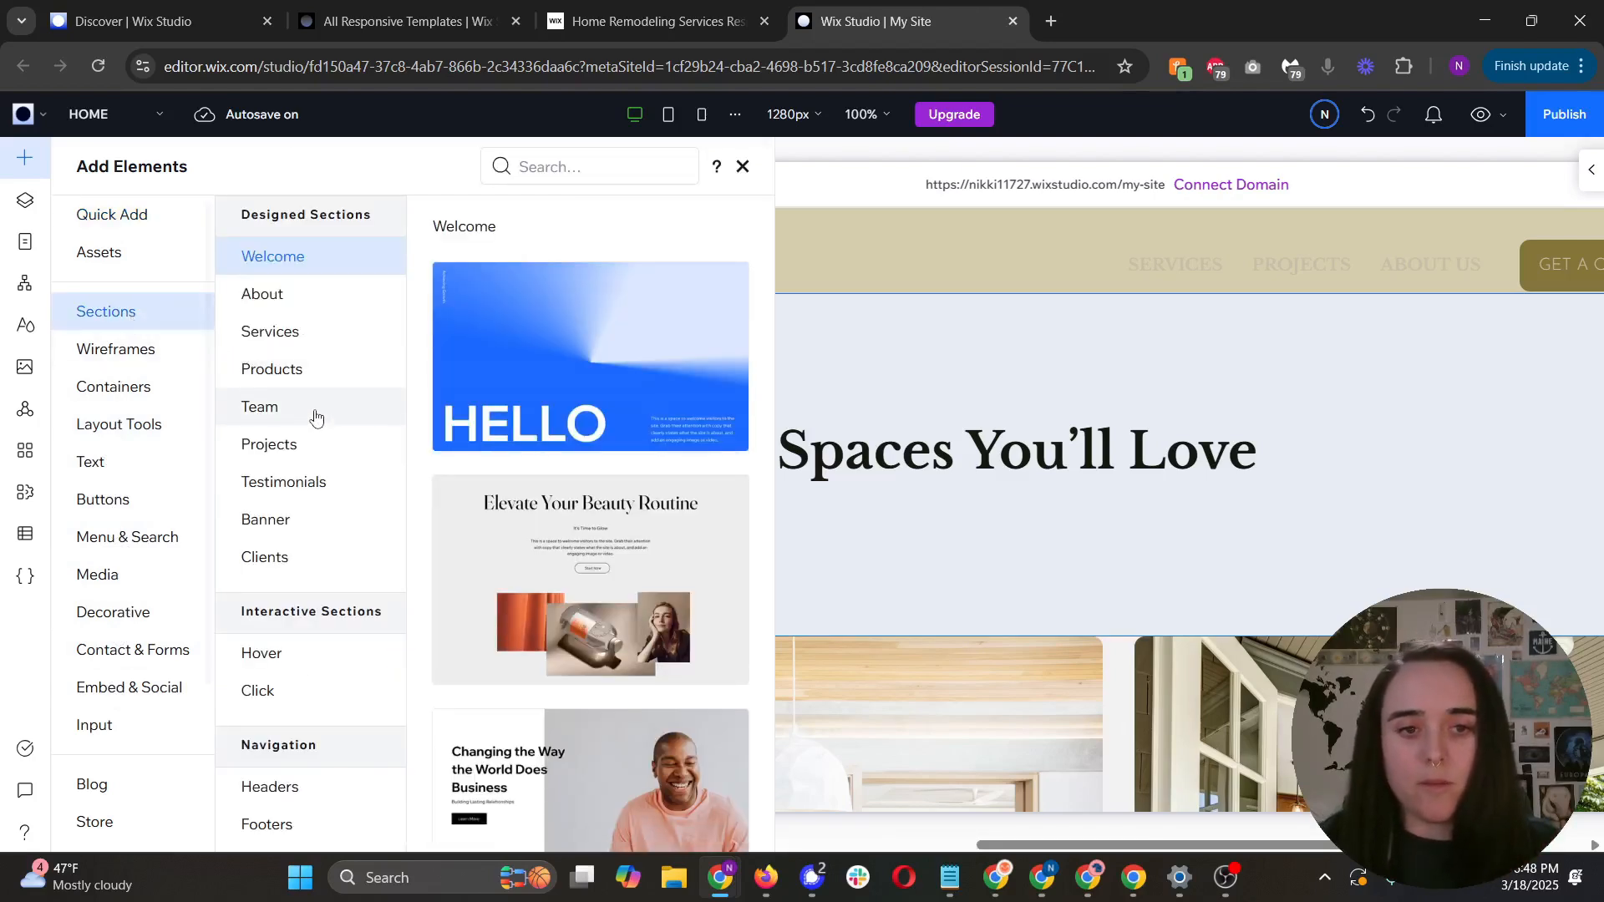
scroll(550, 429, down, 5)
scroll(549, 429, down, 5)
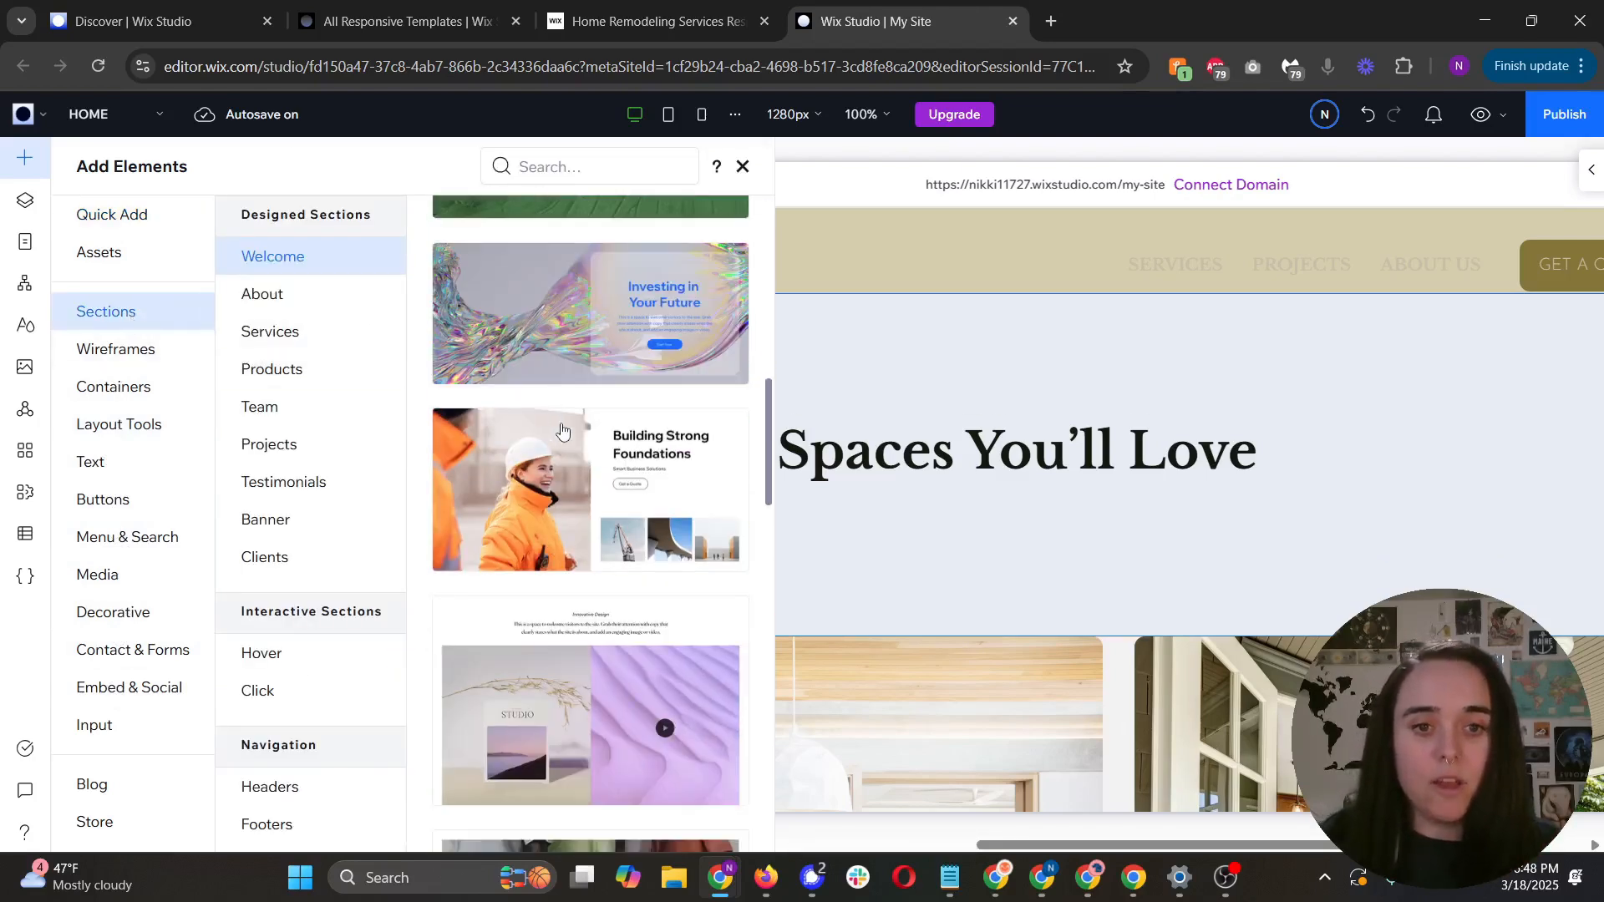
drag(559, 332, 990, 284)
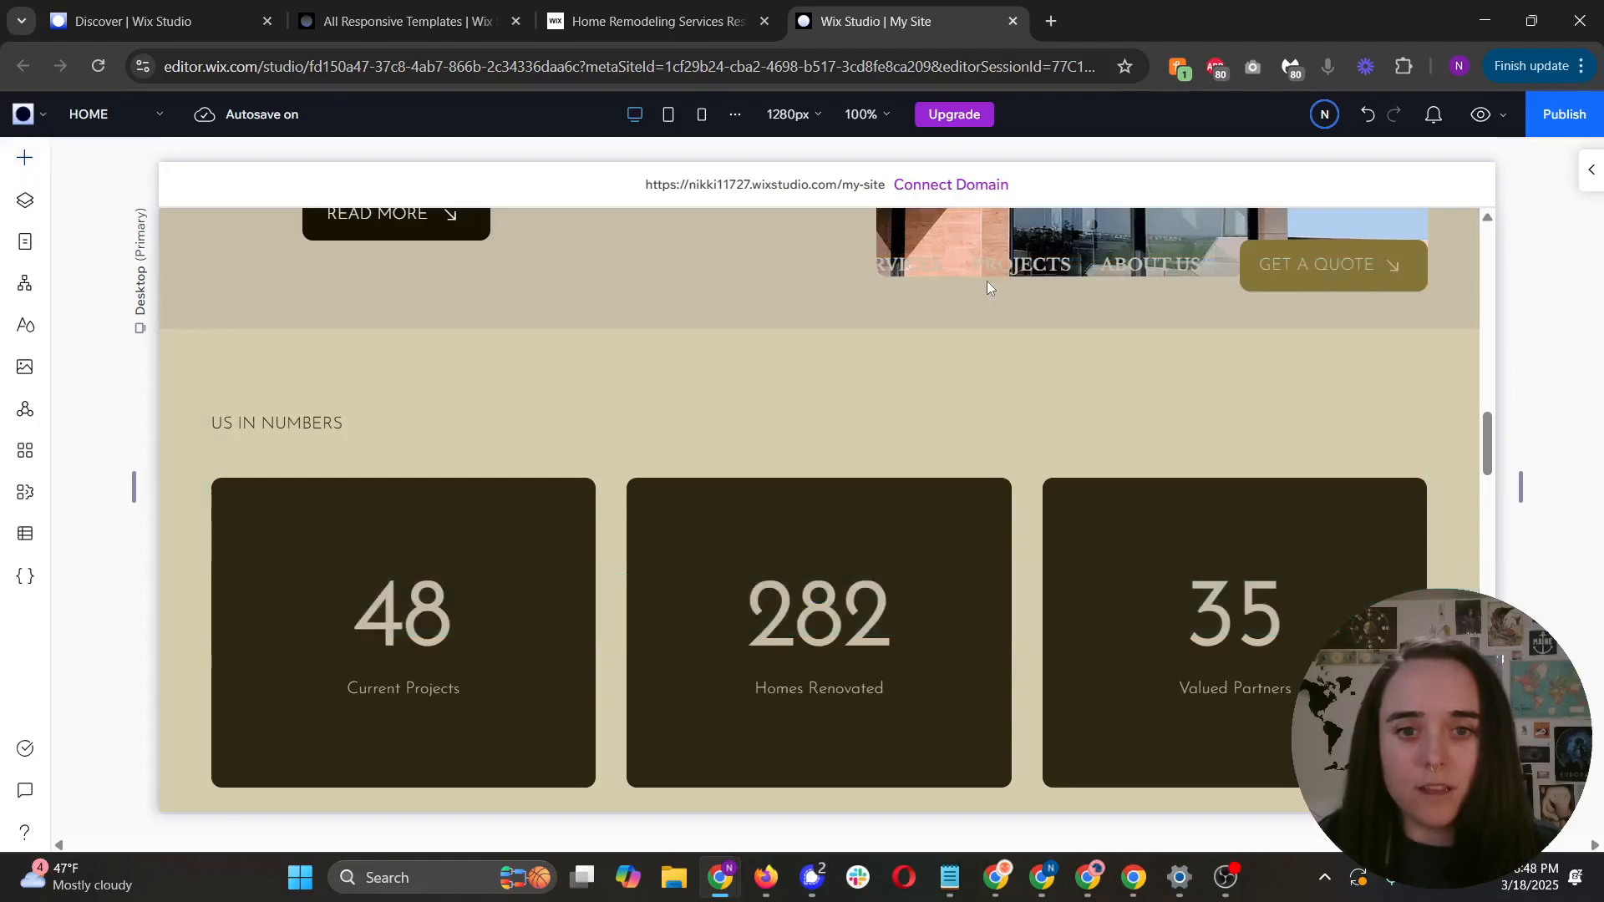
scroll(1001, 452, up, 7)
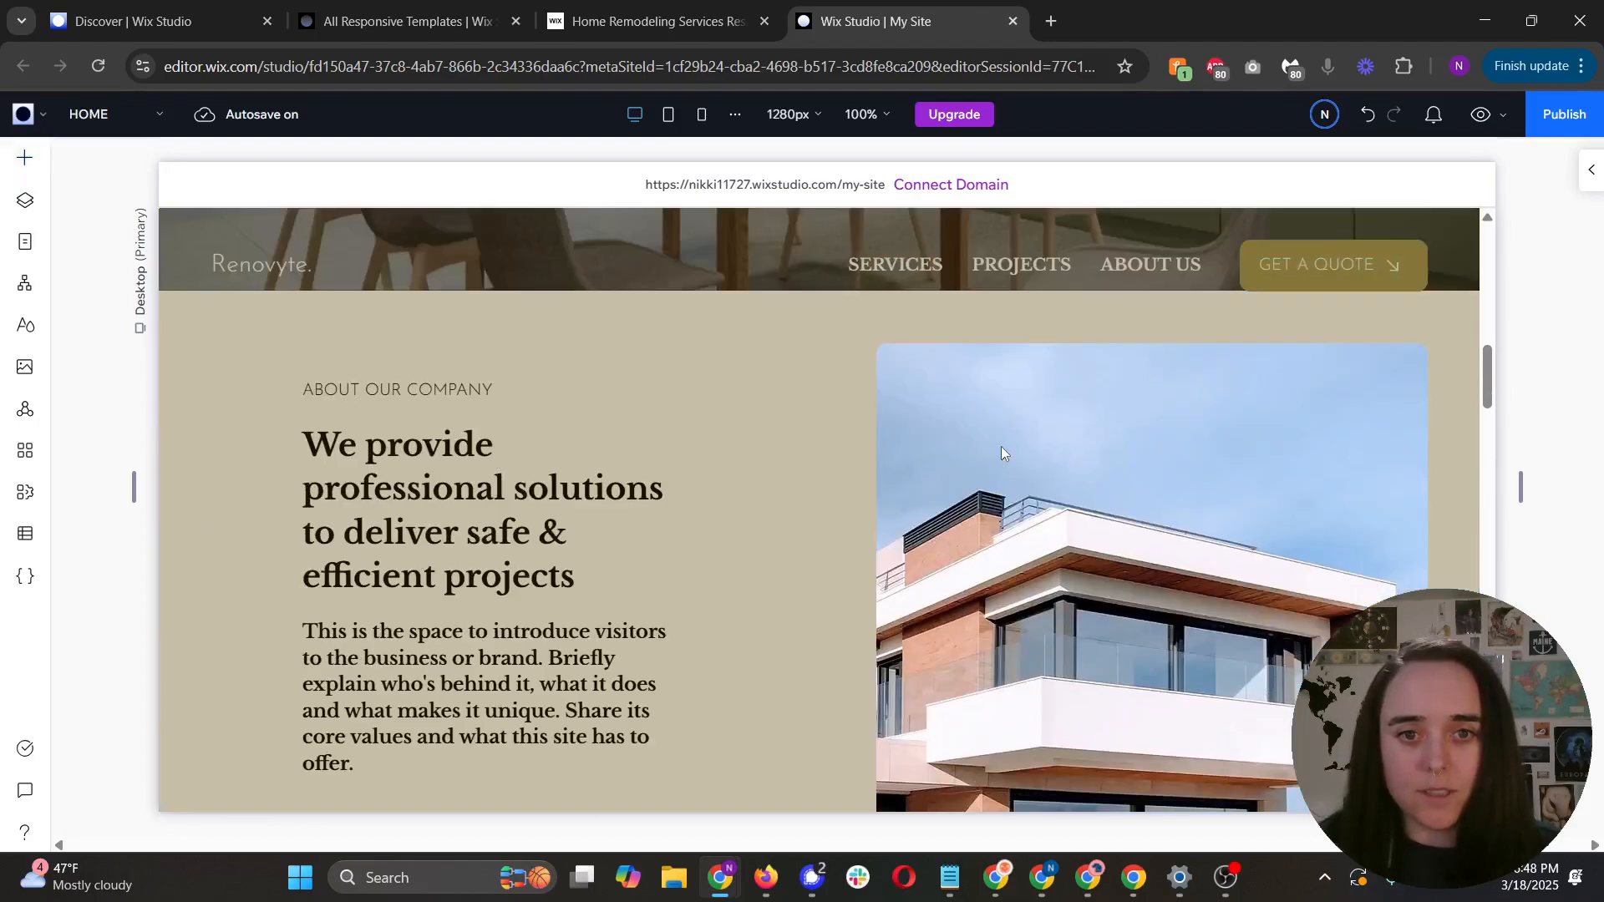
scroll(1001, 452, down, 20)
scroll(1001, 451, up, 15)
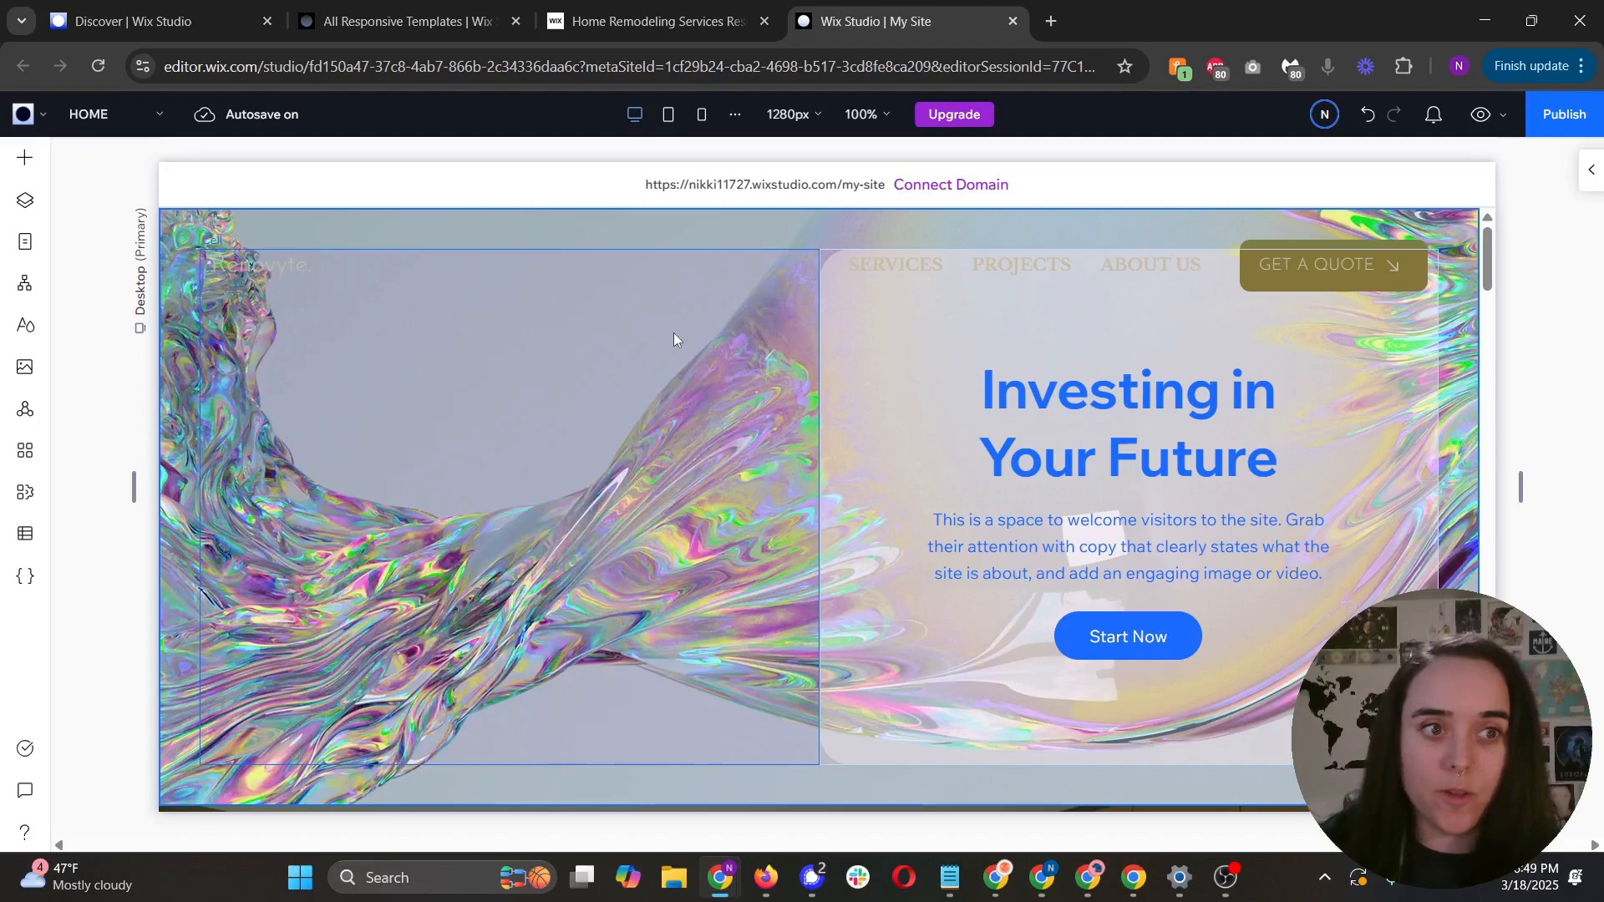
Step: Examine the designed section templates in the About, Services and Products categories
scroll(678, 334, down, 10)
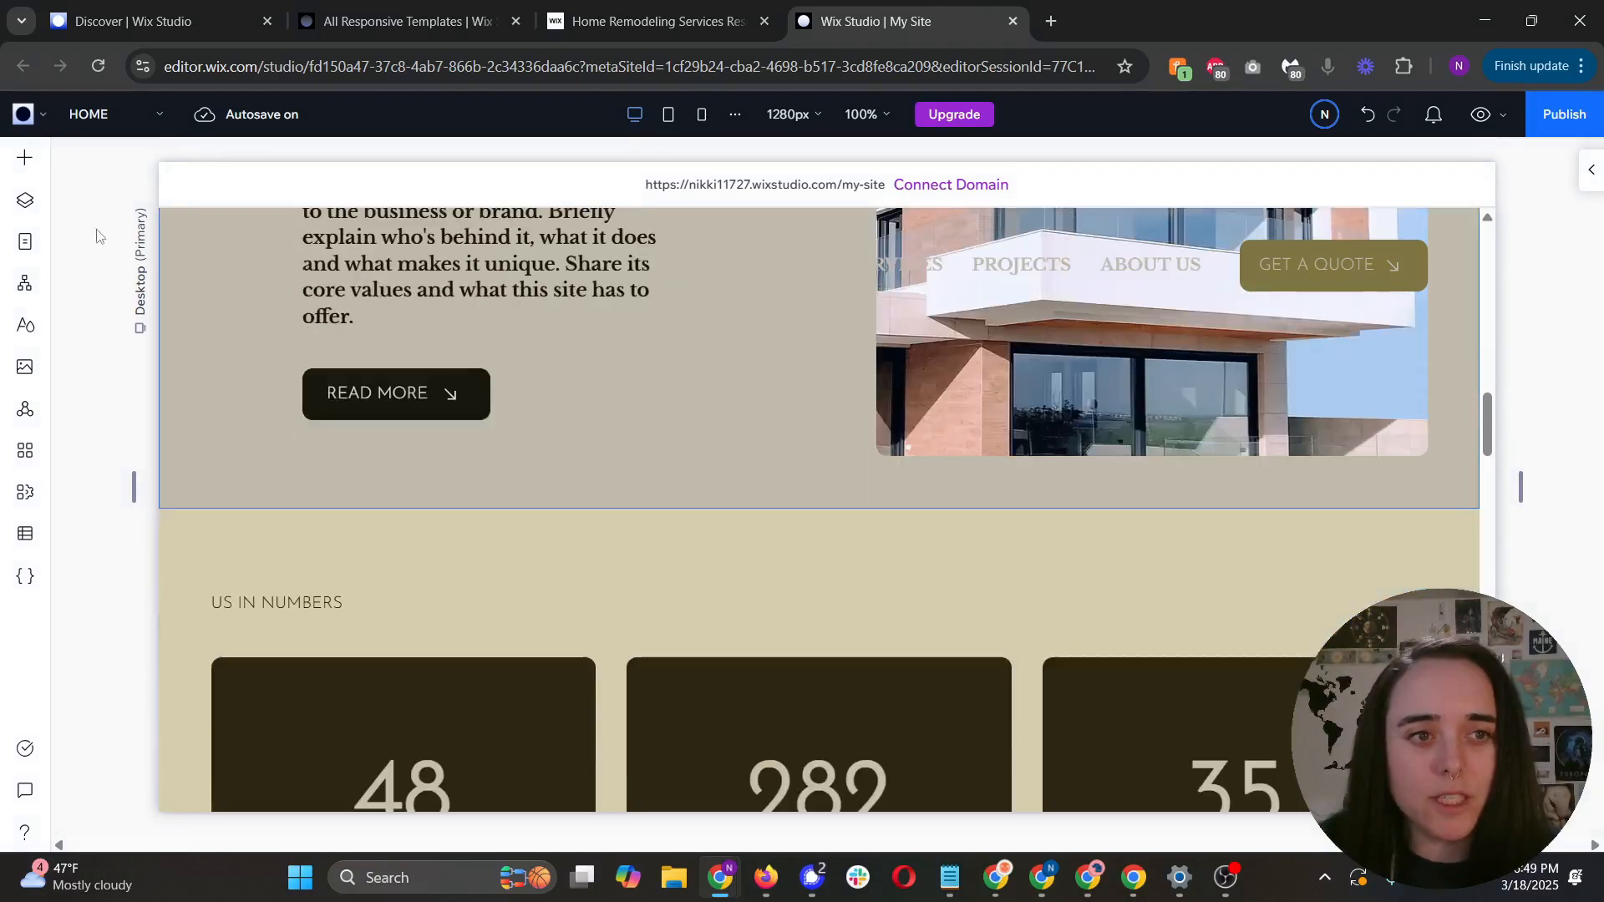
click(24, 158)
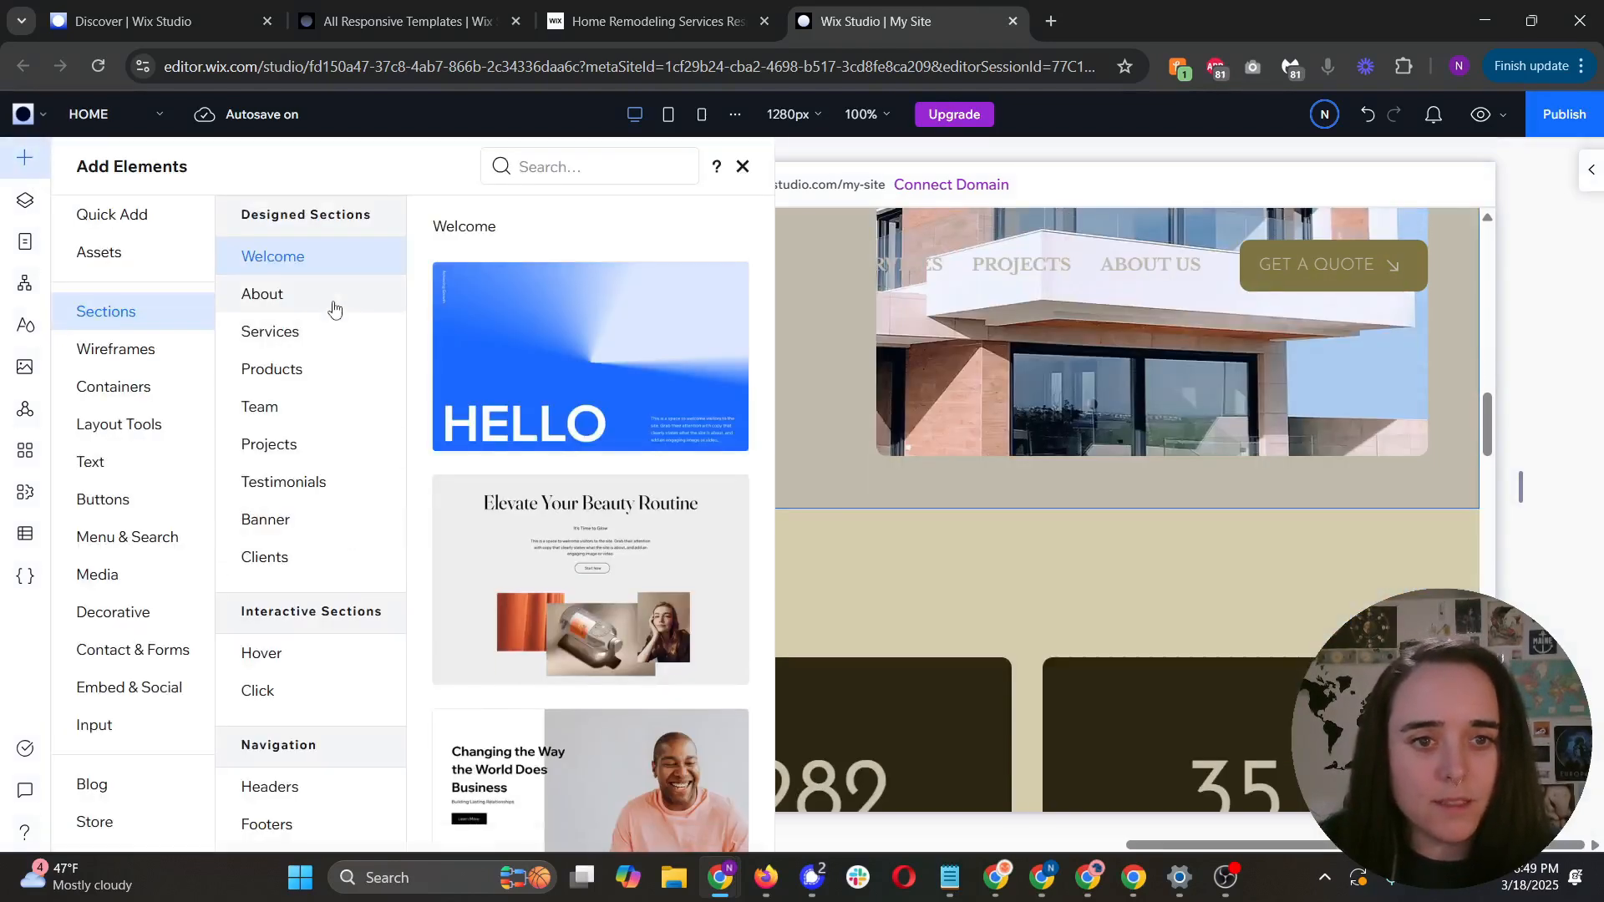
click(335, 308)
scroll(544, 378, down, 5)
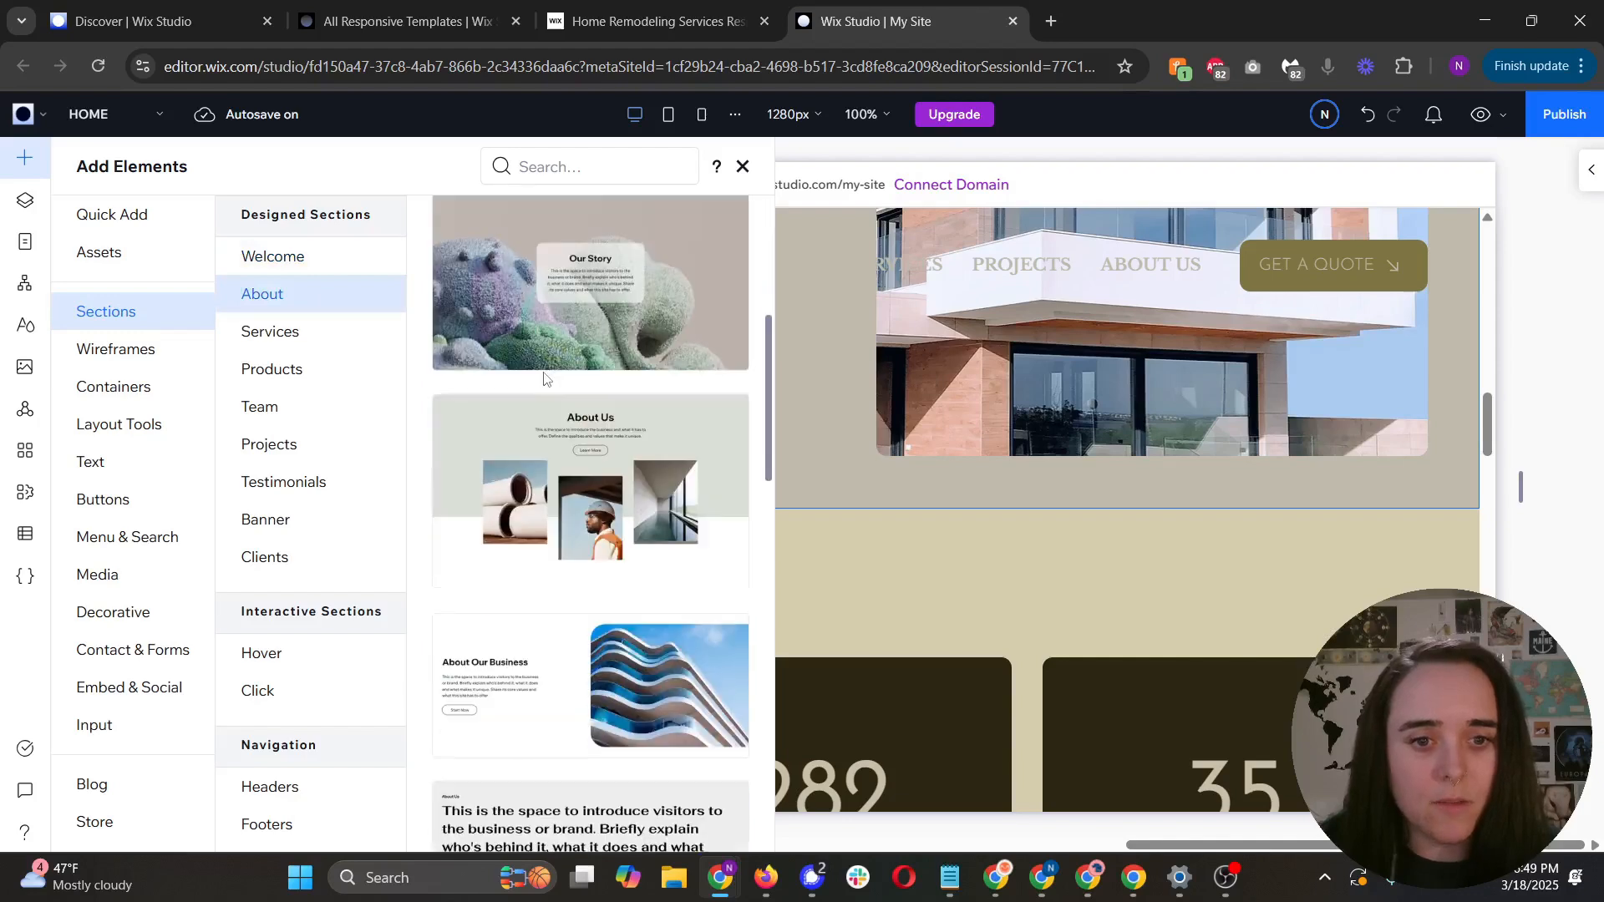
scroll(544, 377, down, 3)
click(299, 338)
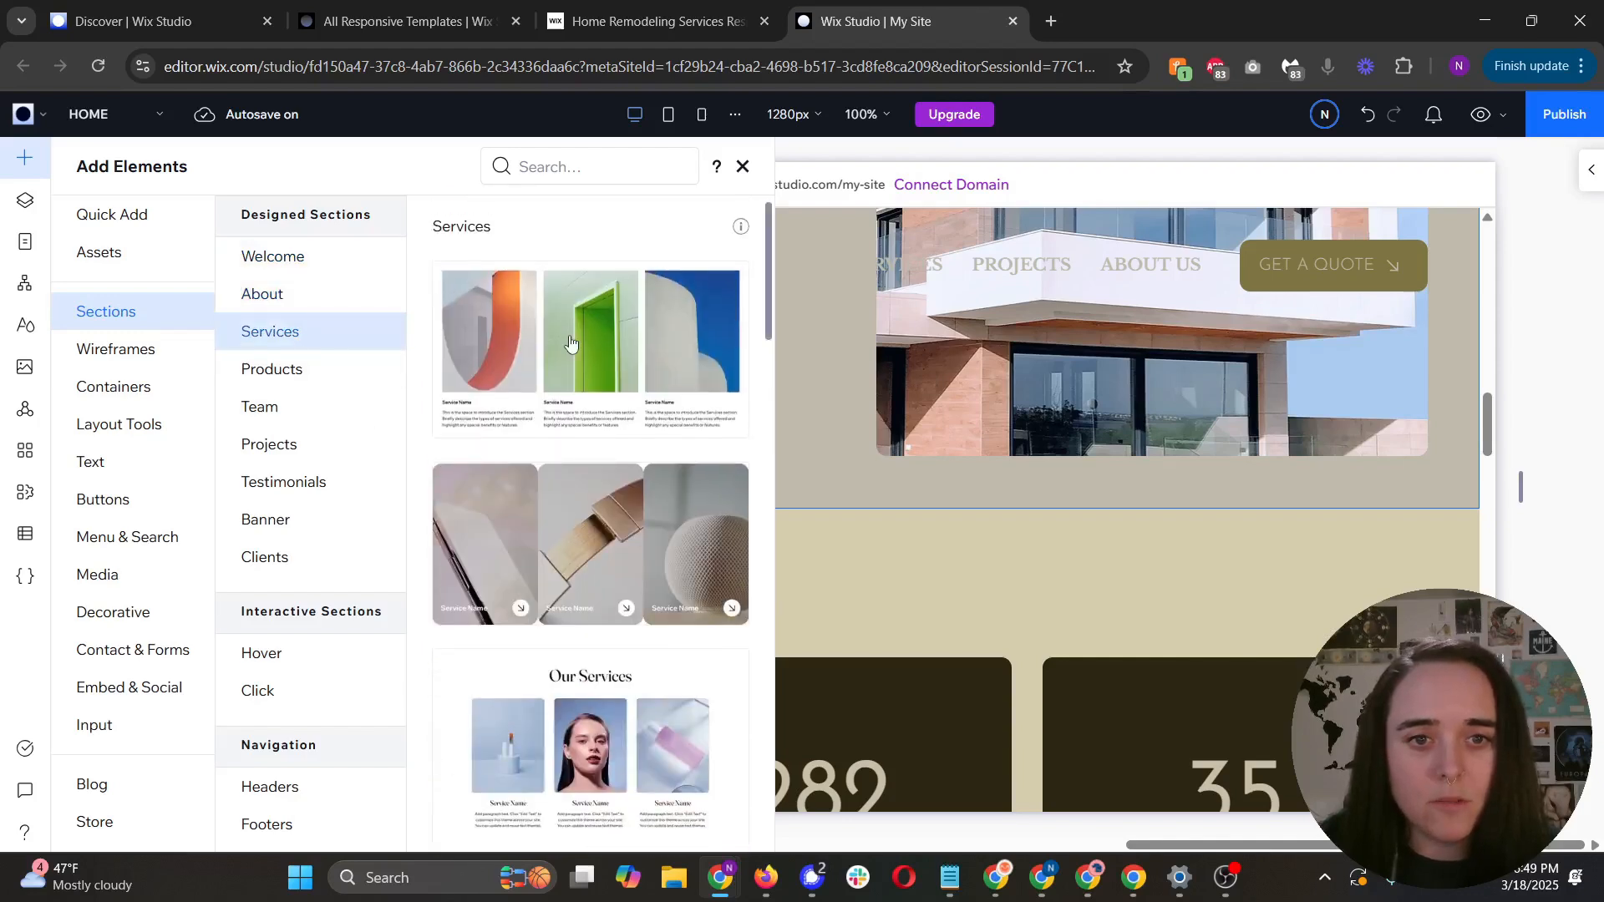
scroll(570, 342, down, 8)
scroll(571, 343, down, 3)
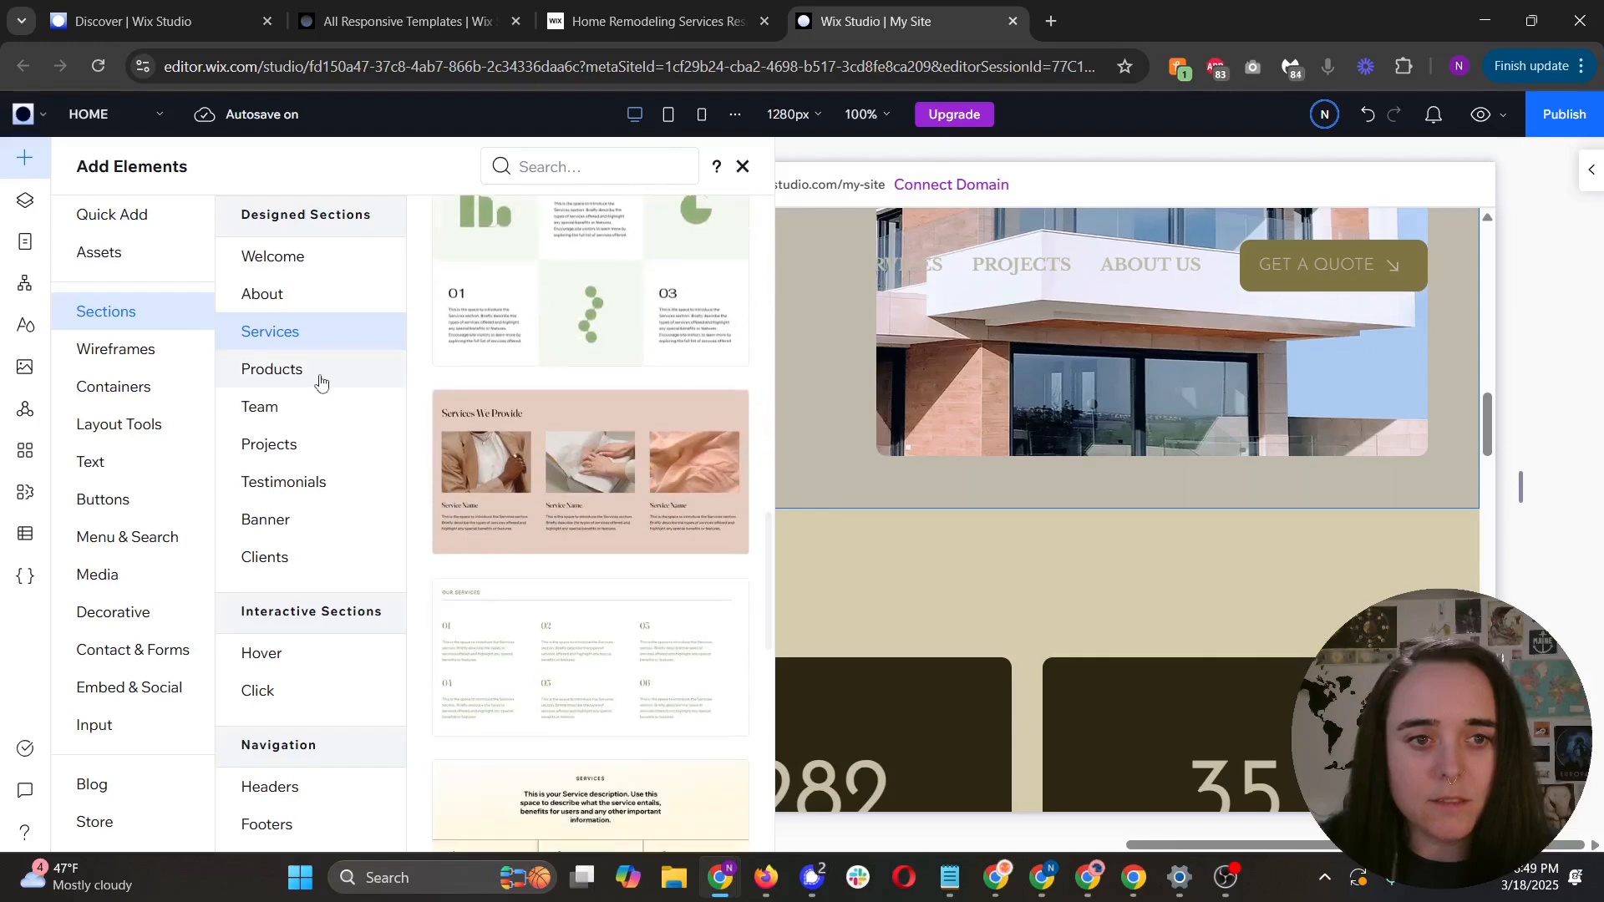
click(318, 374)
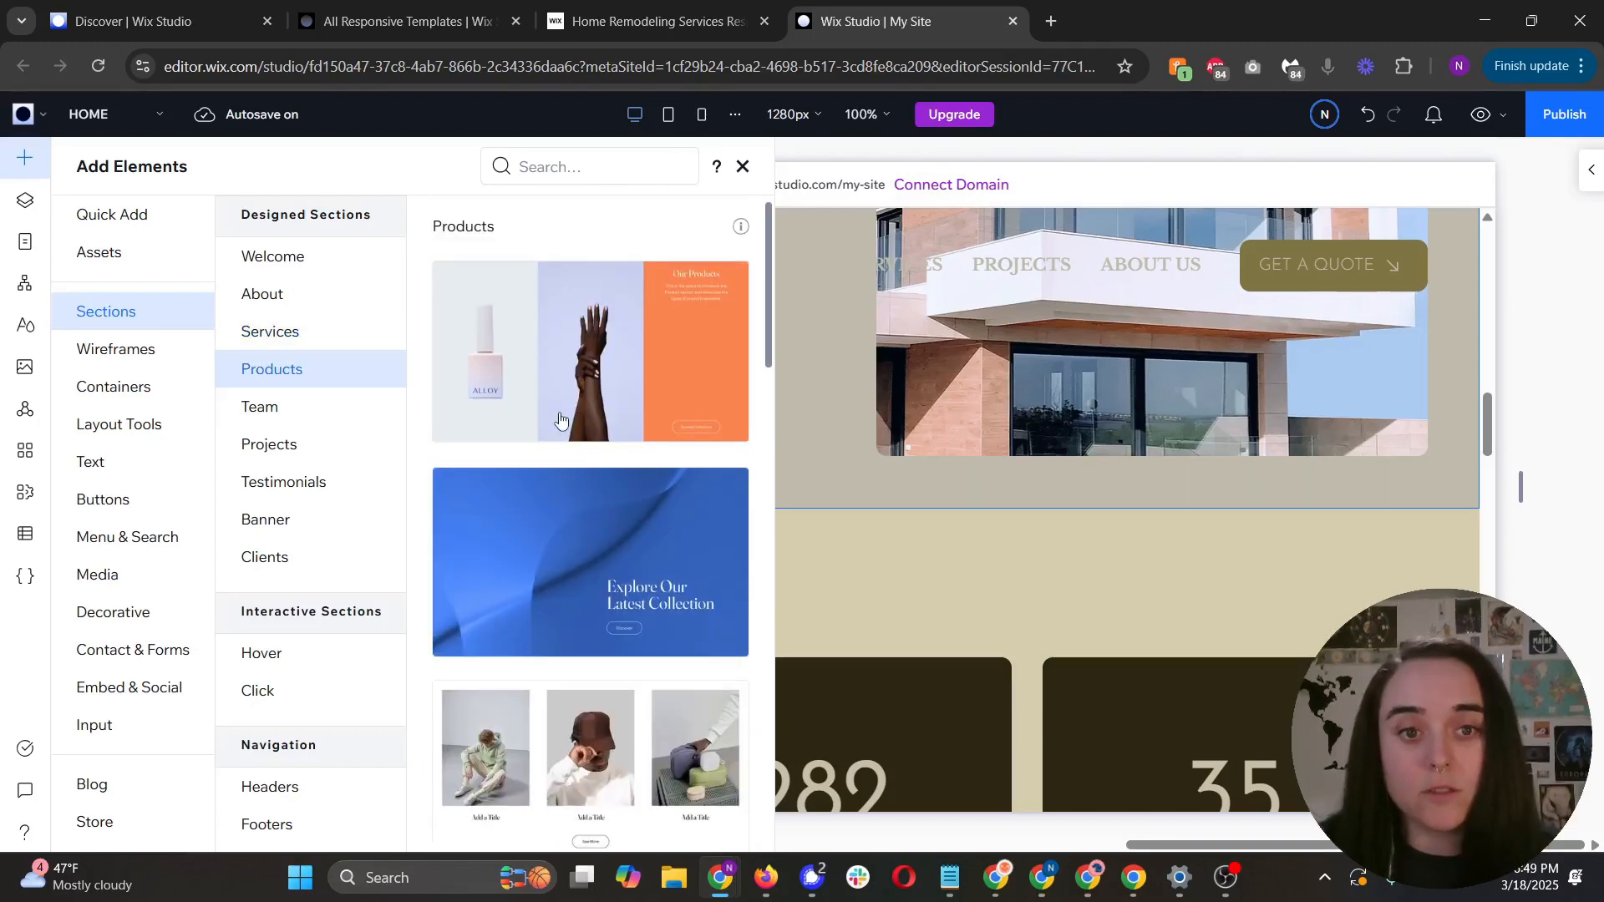
scroll(560, 419, down, 8)
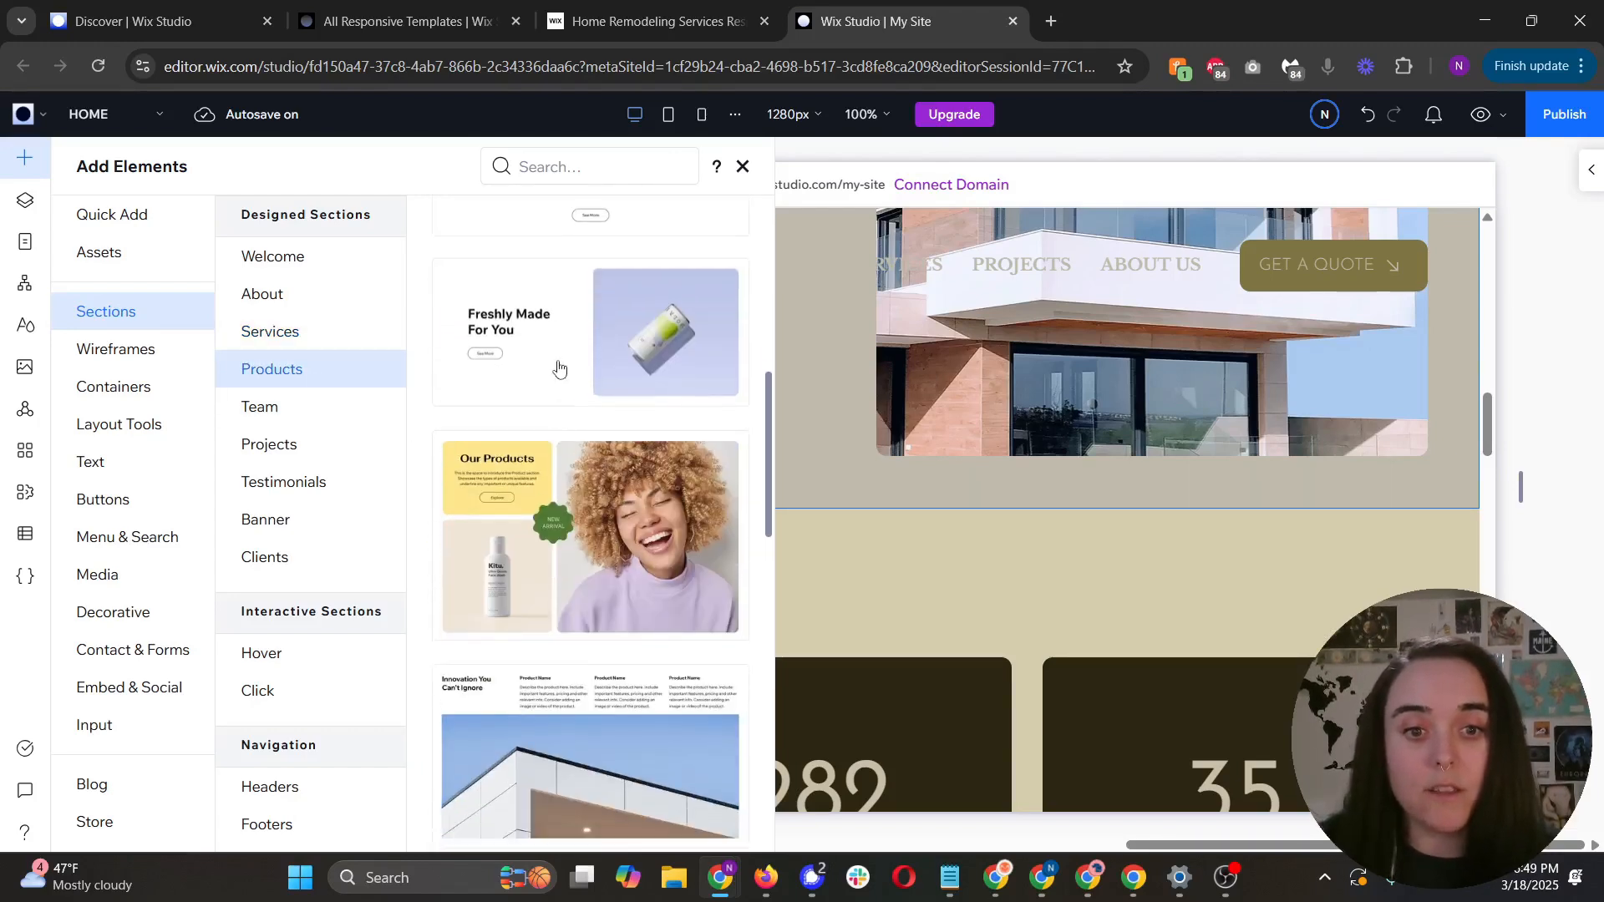
scroll(559, 369, down, 5)
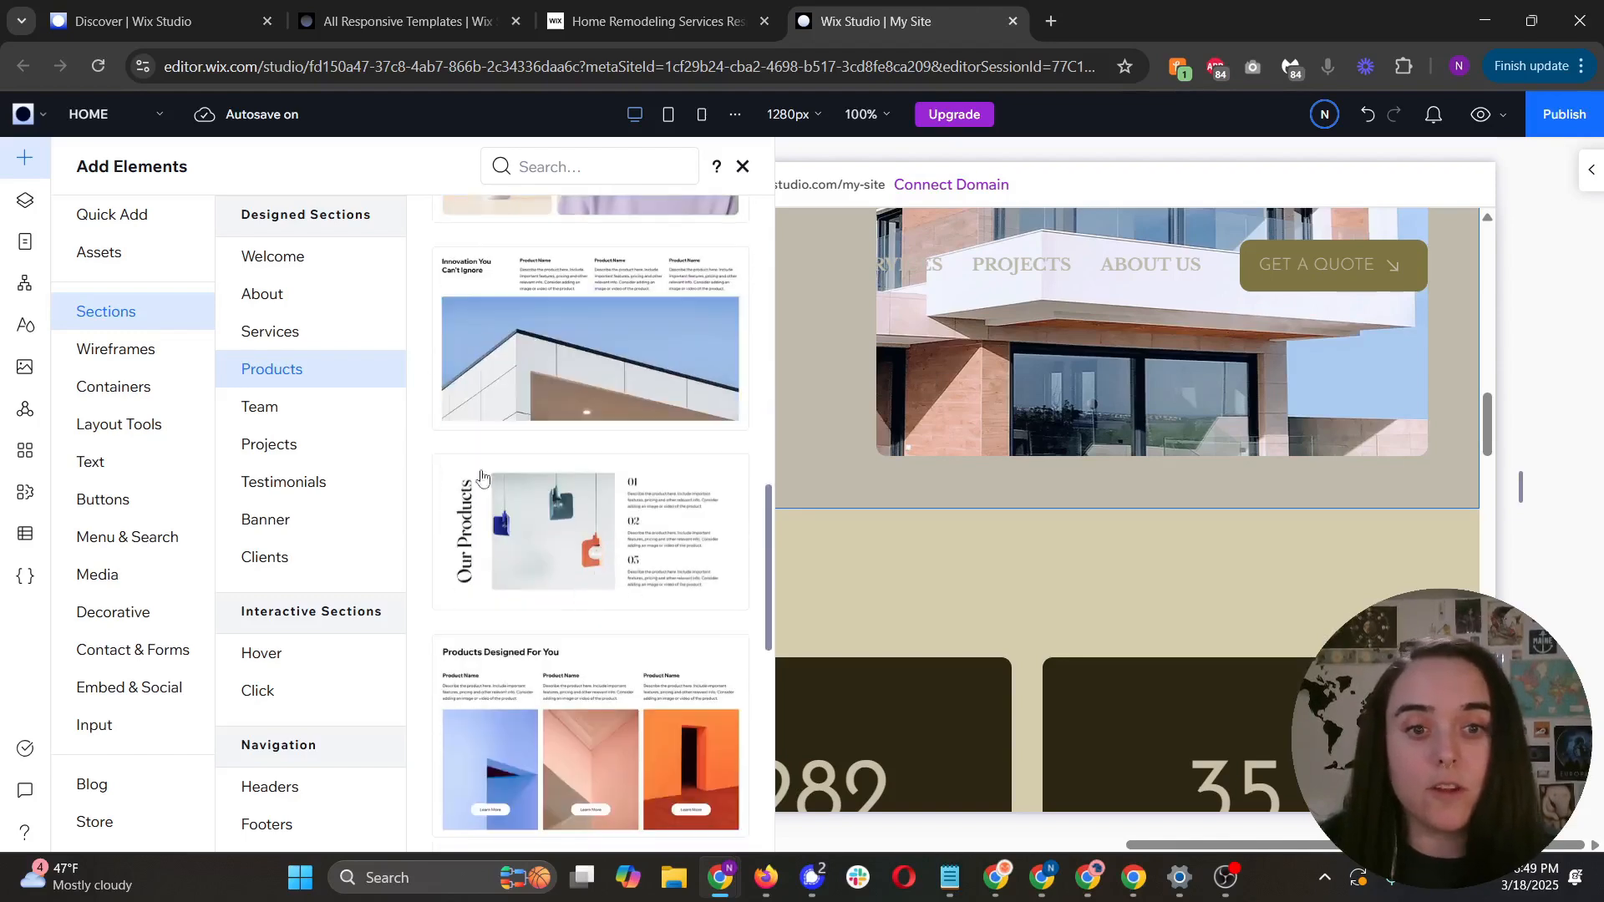
Step: Insert the lilac single-quote Testimonials section with the arched portrait between the About Our Company and Us in Numbers sections
click(333, 490)
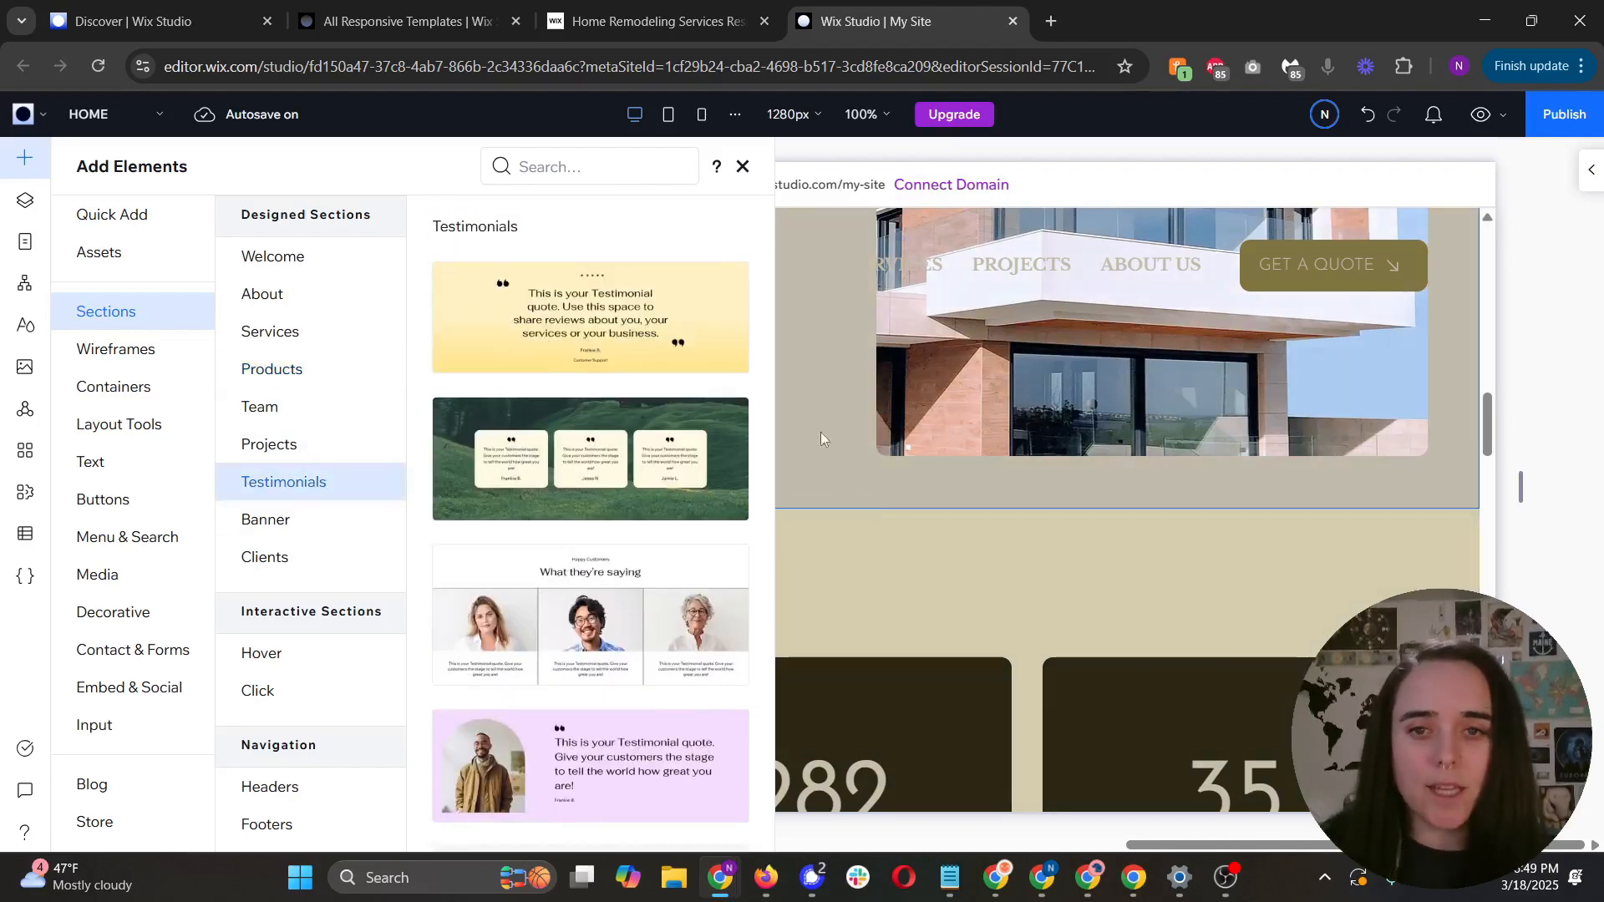
scroll(657, 450, down, 10)
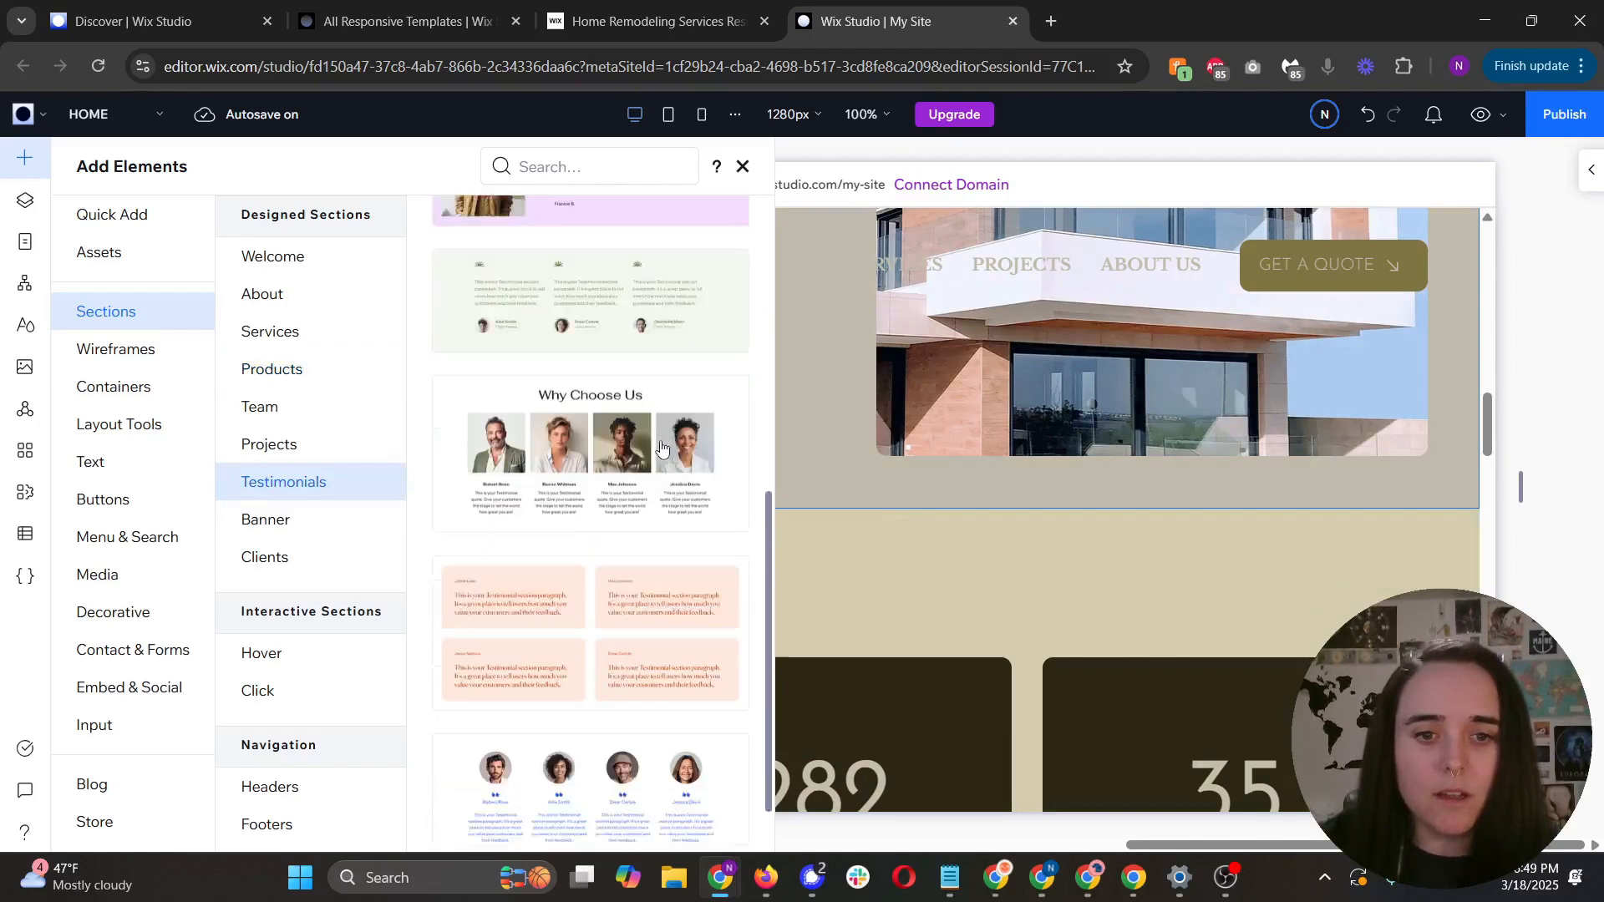
scroll(657, 450, up, 4)
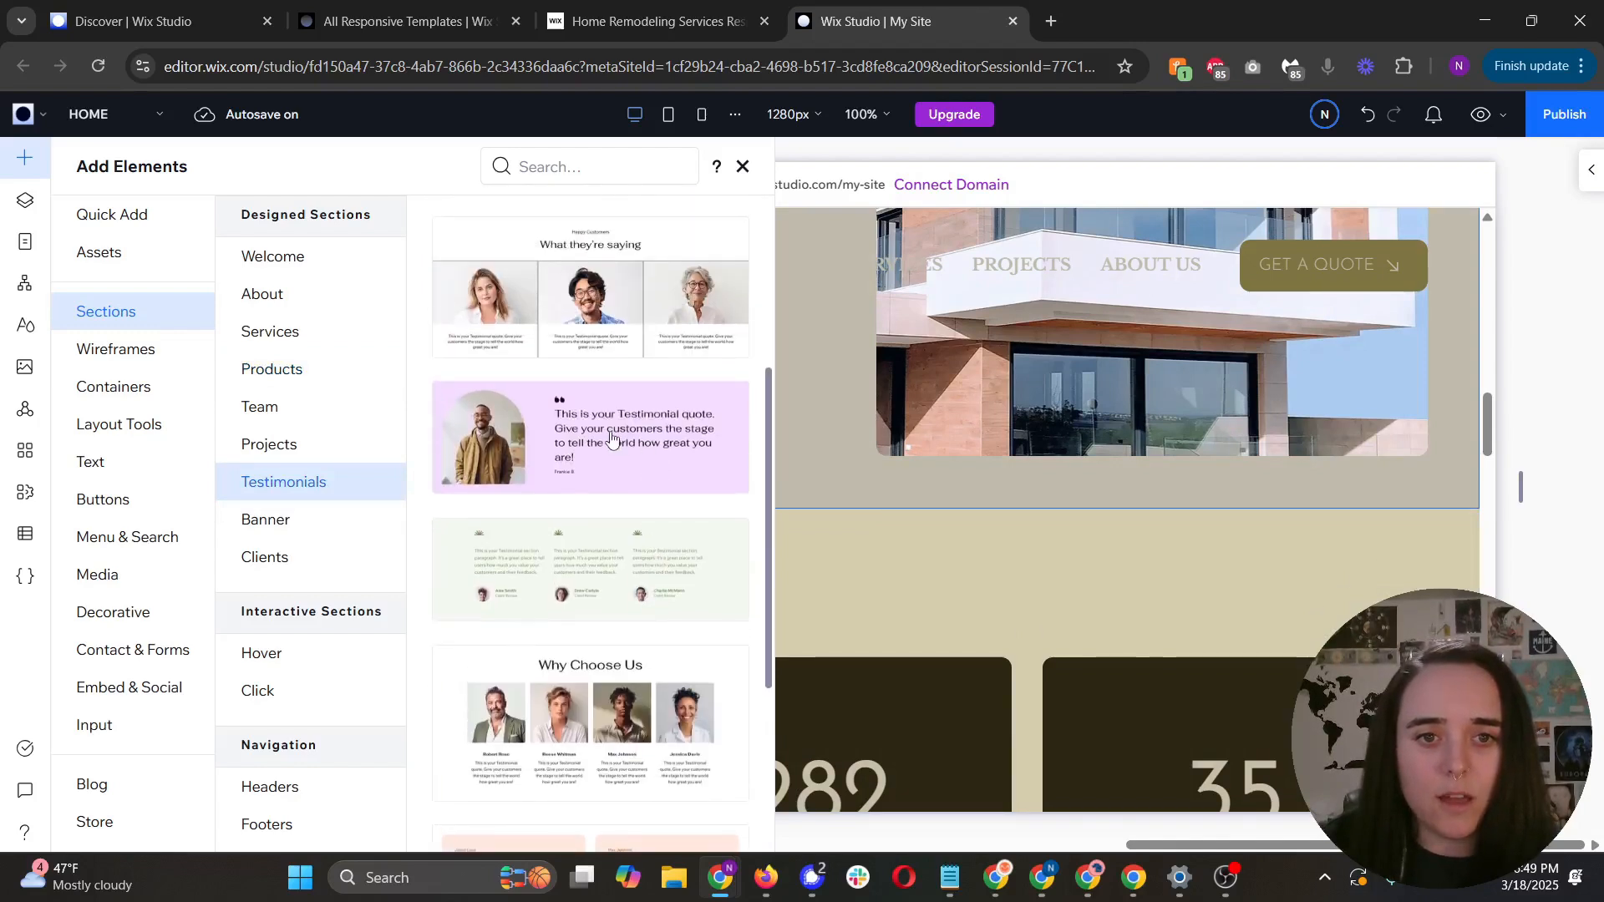
drag(619, 438, 861, 532)
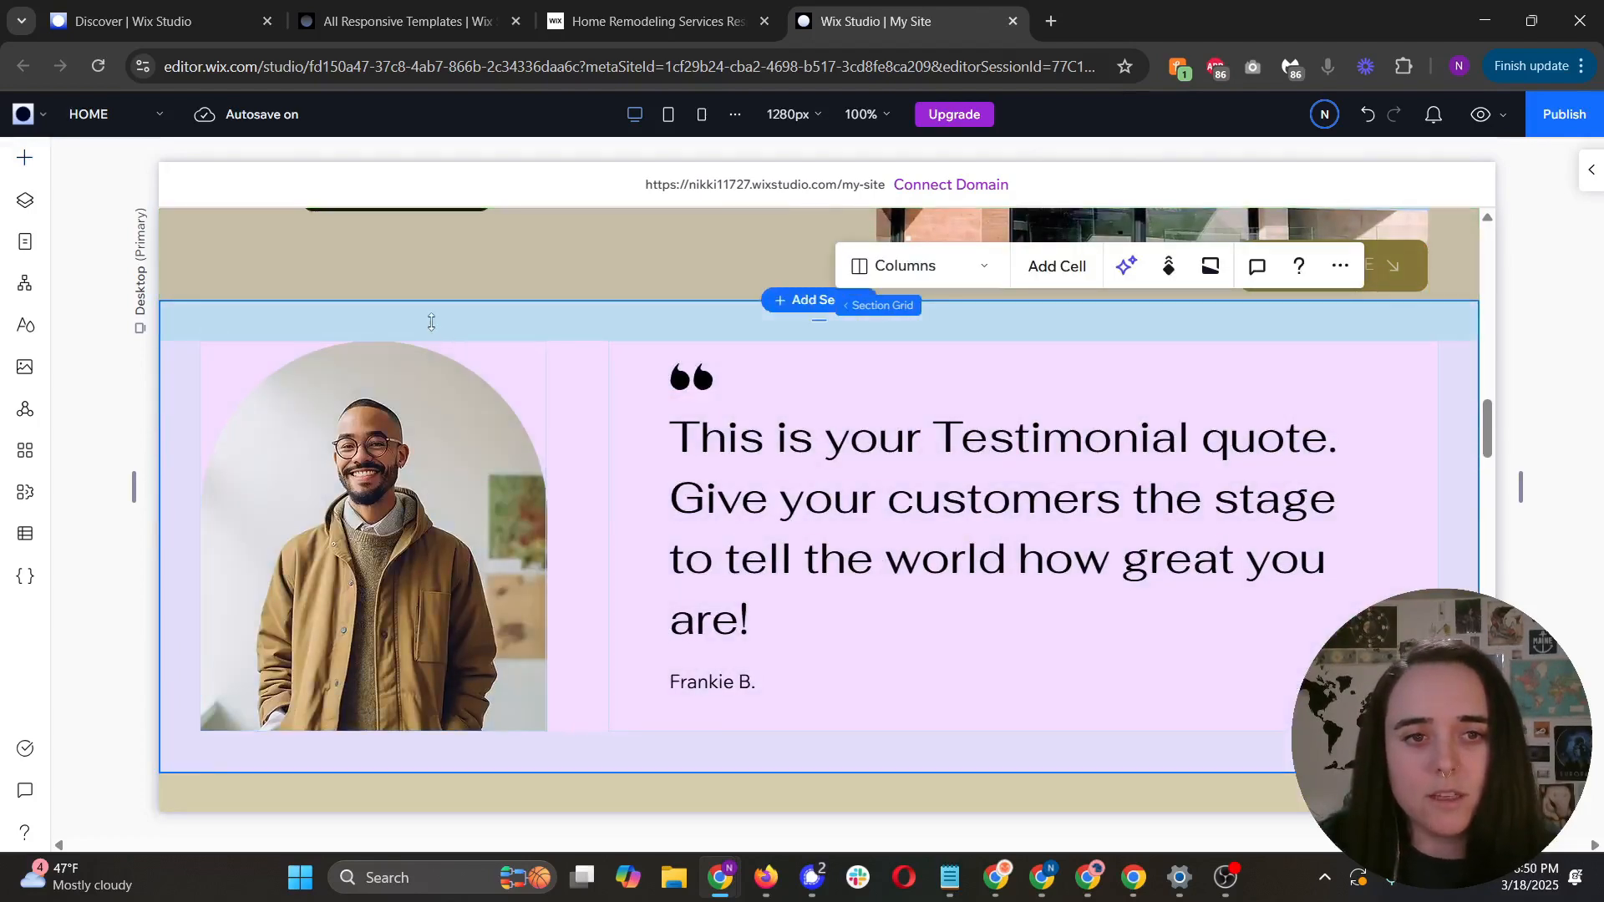
Step: Try the Rows layout on the new testimonial section's grid
click(203, 356)
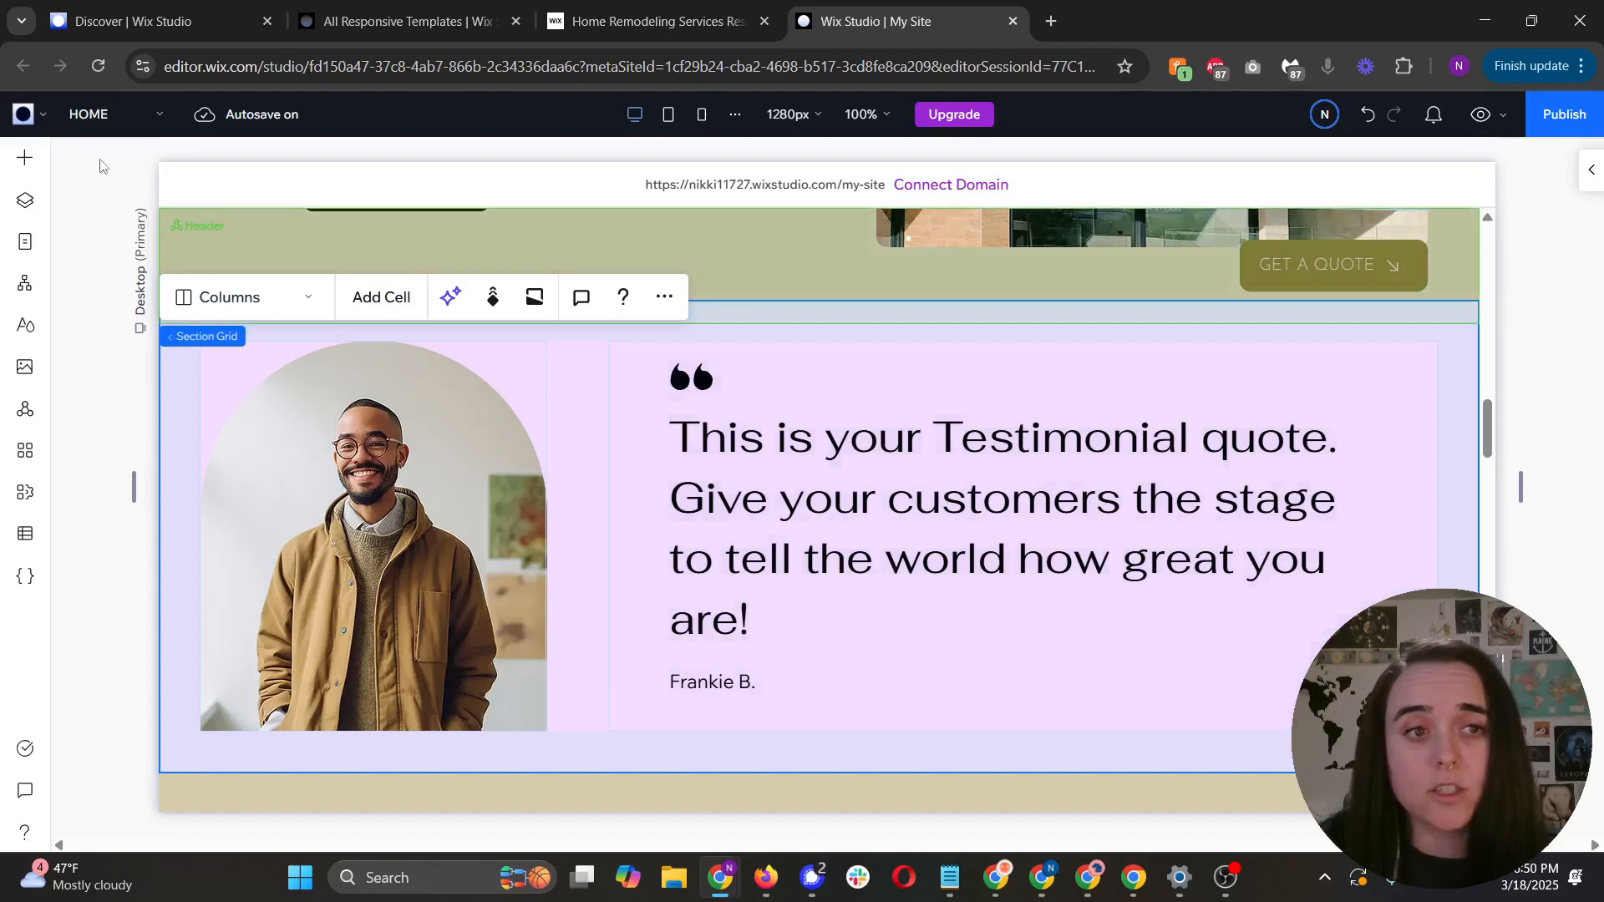
click(25, 200)
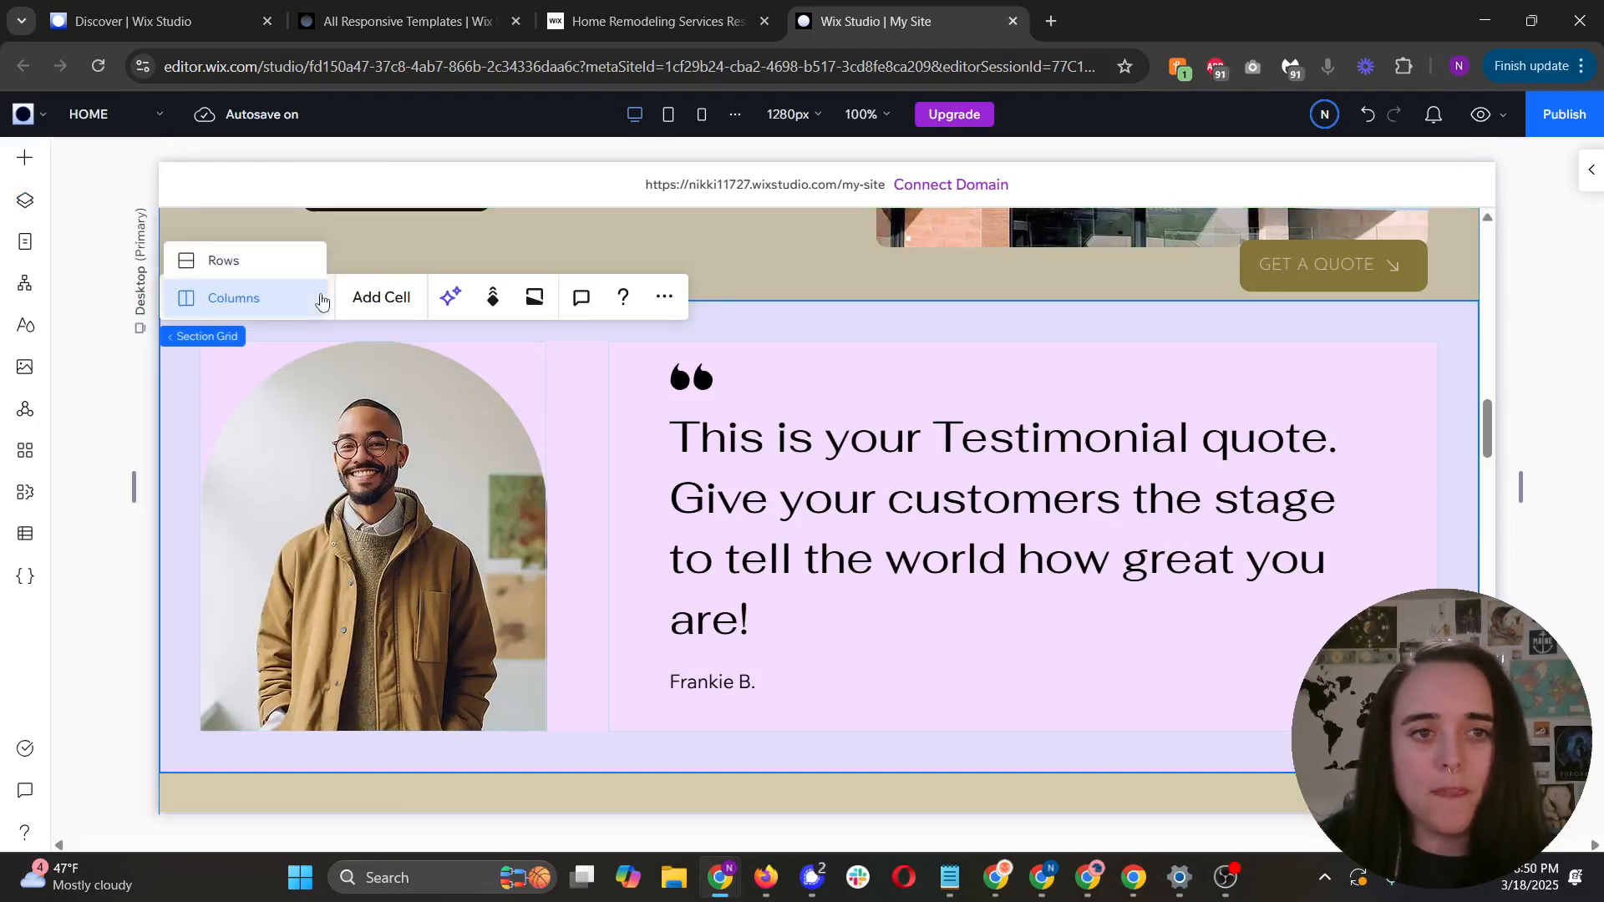
click(269, 272)
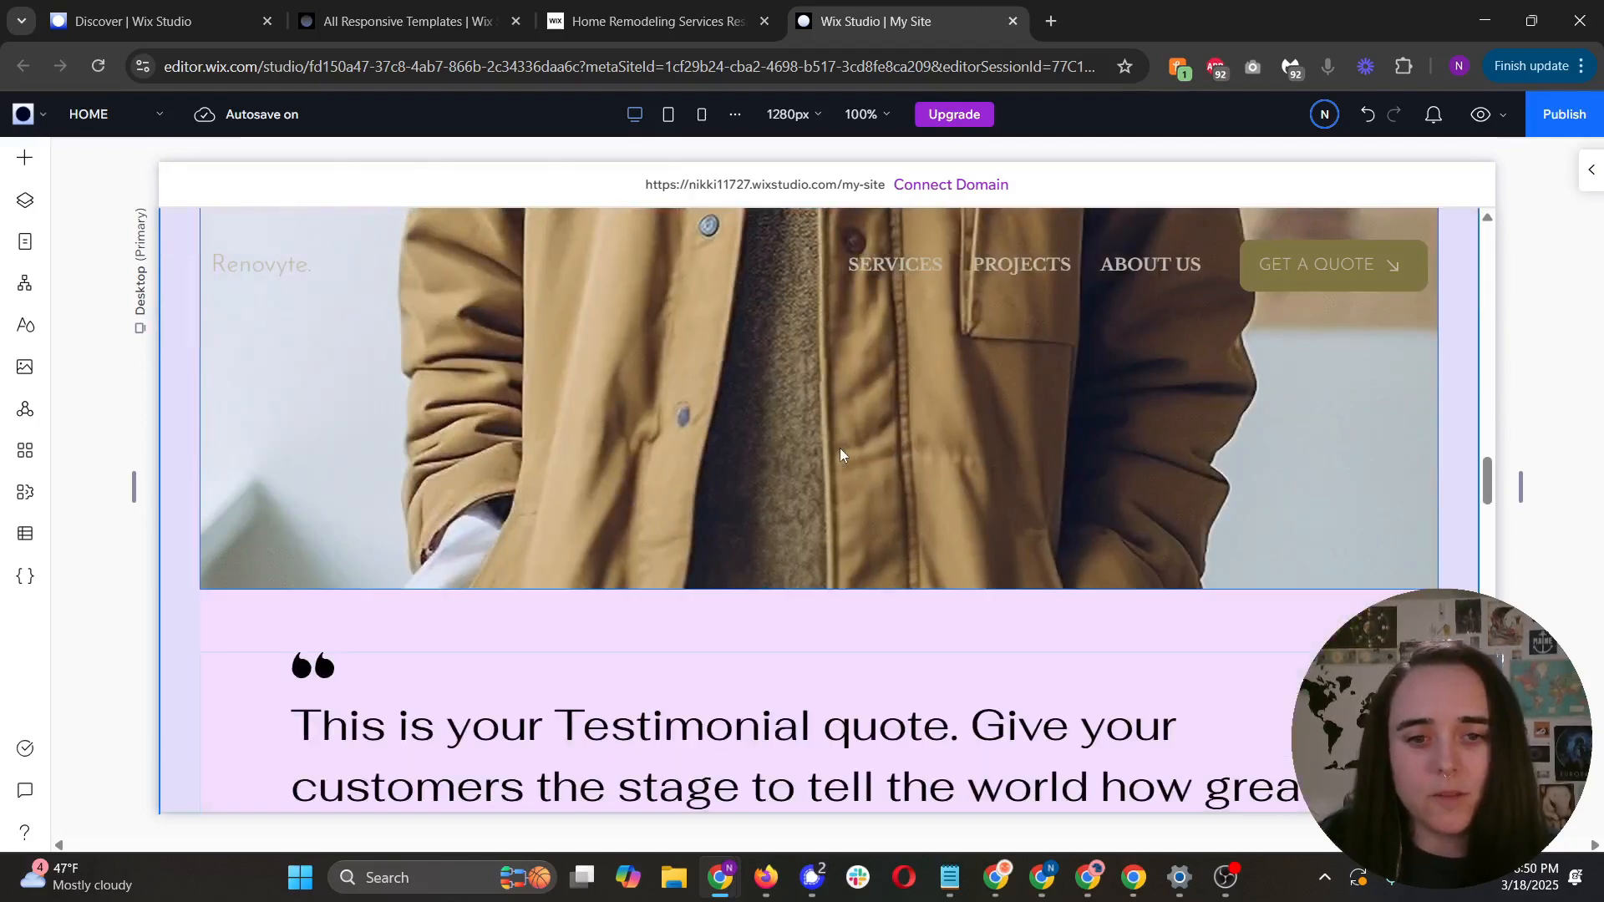
Step: Switch the testimonial section's grid back to Columns and undo both layout changes
scroll(297, 251, up, 3)
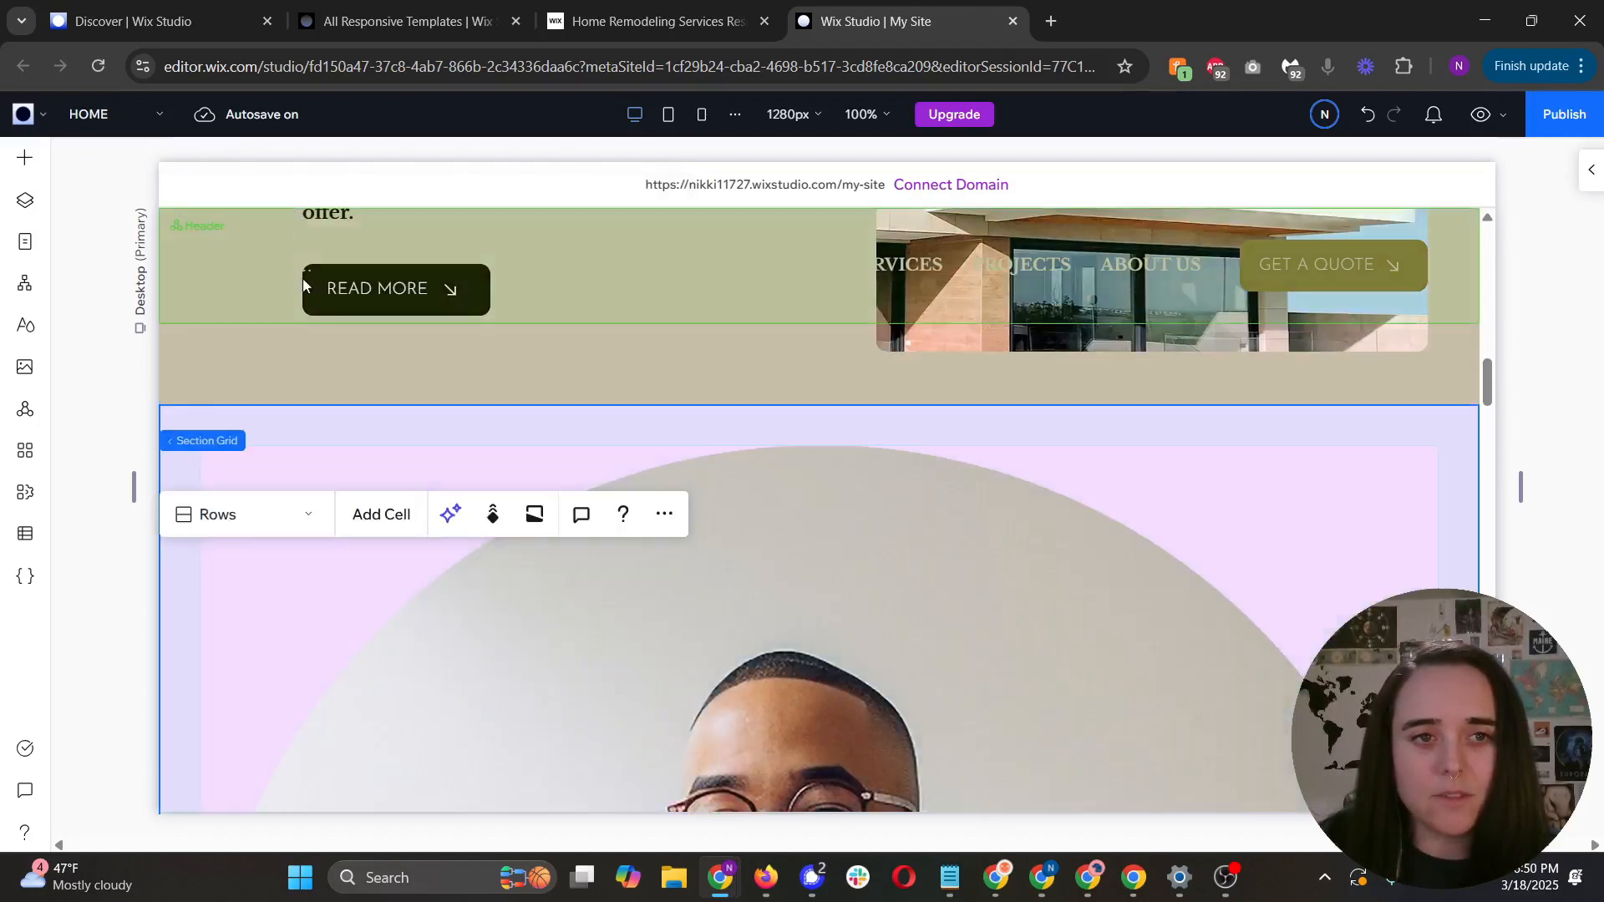
click(315, 415)
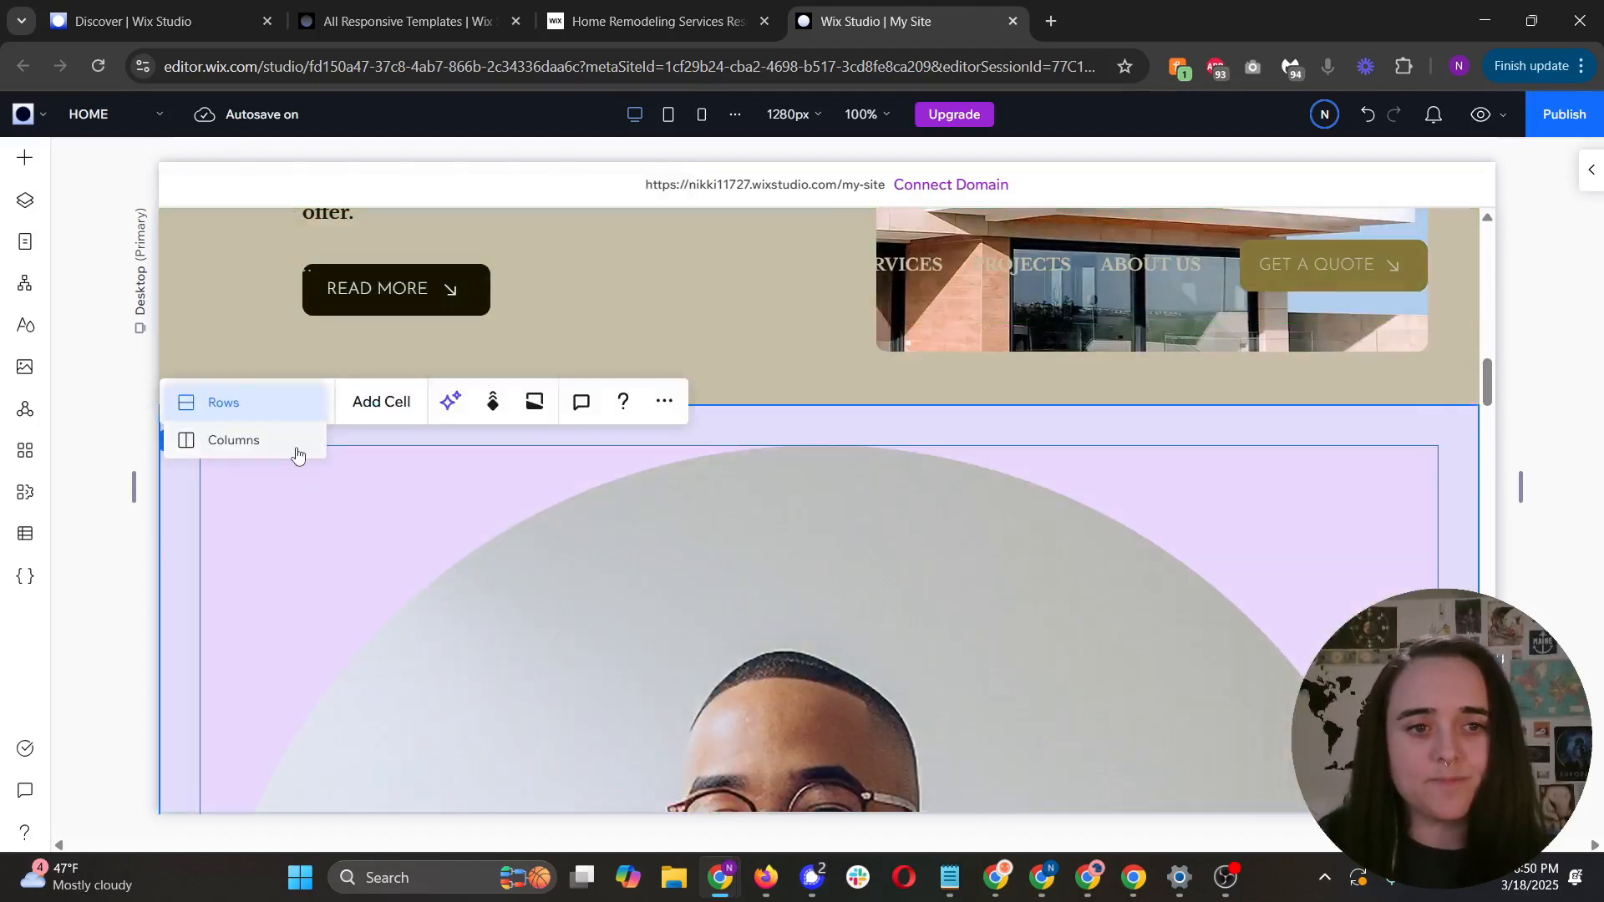
click(296, 454)
scroll(476, 527, down, 1)
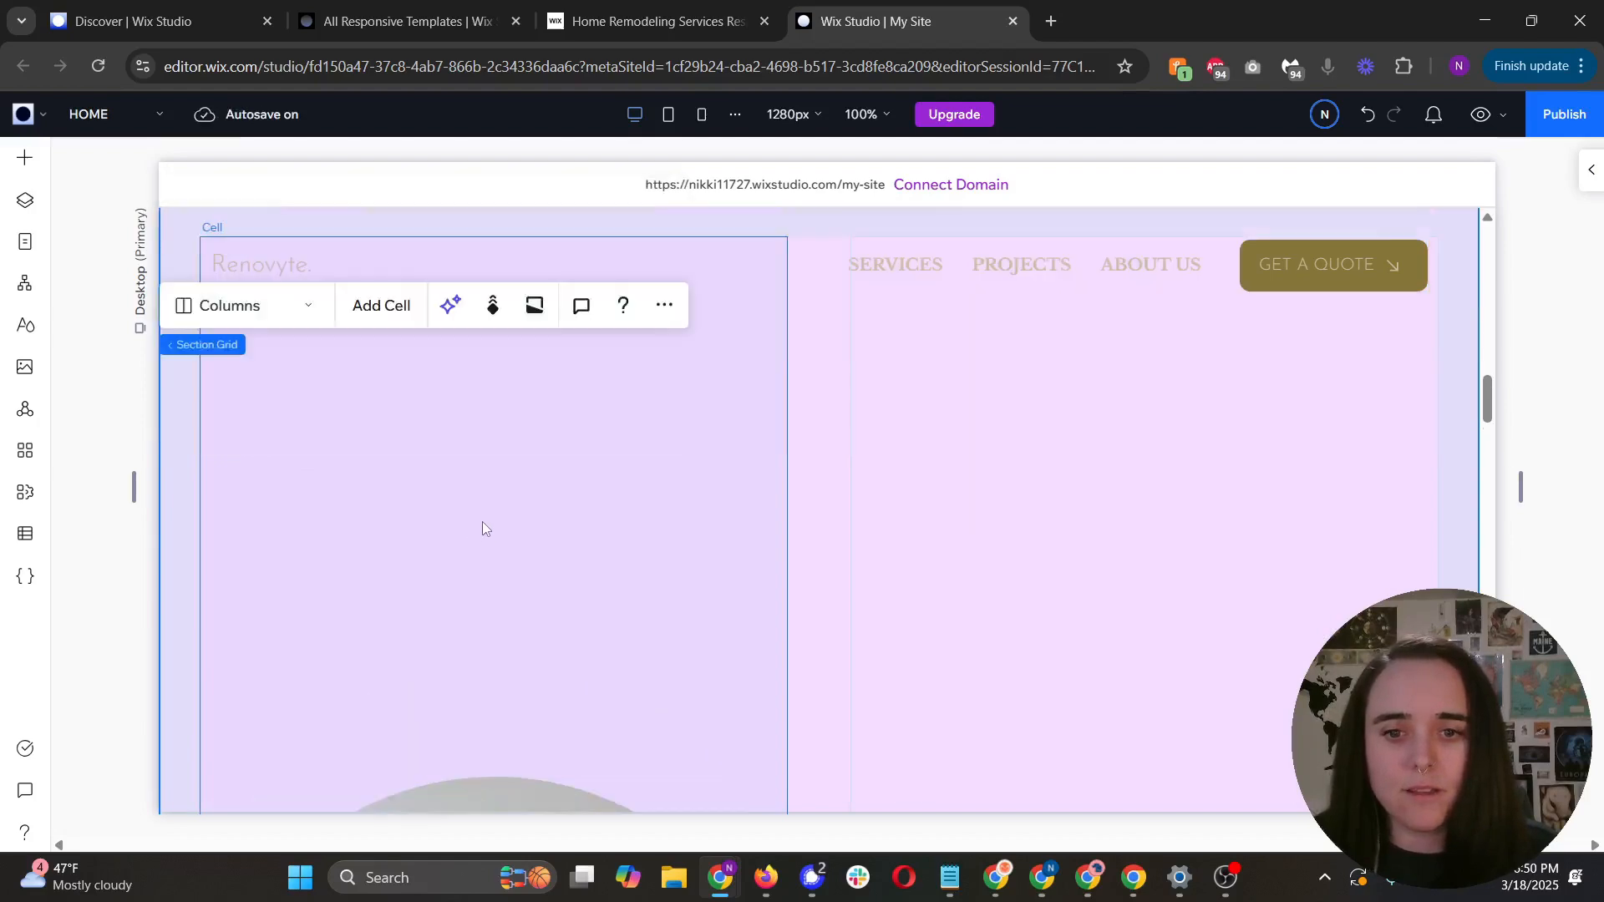
scroll(493, 527, up, 1)
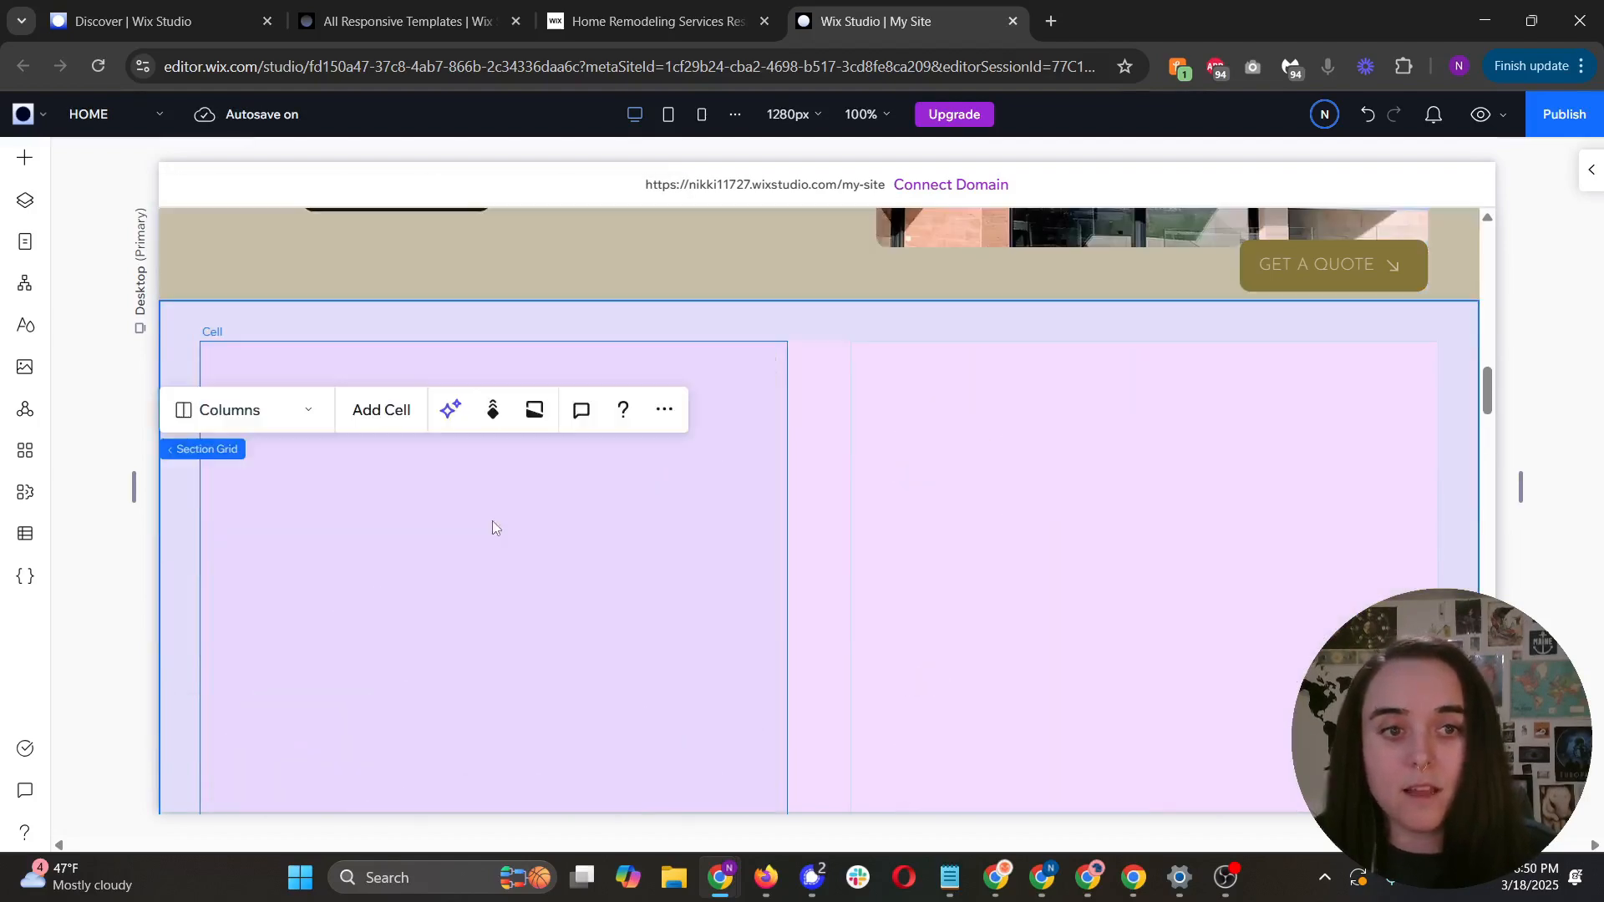
key(ctrl+z)
key(ctrl+z)
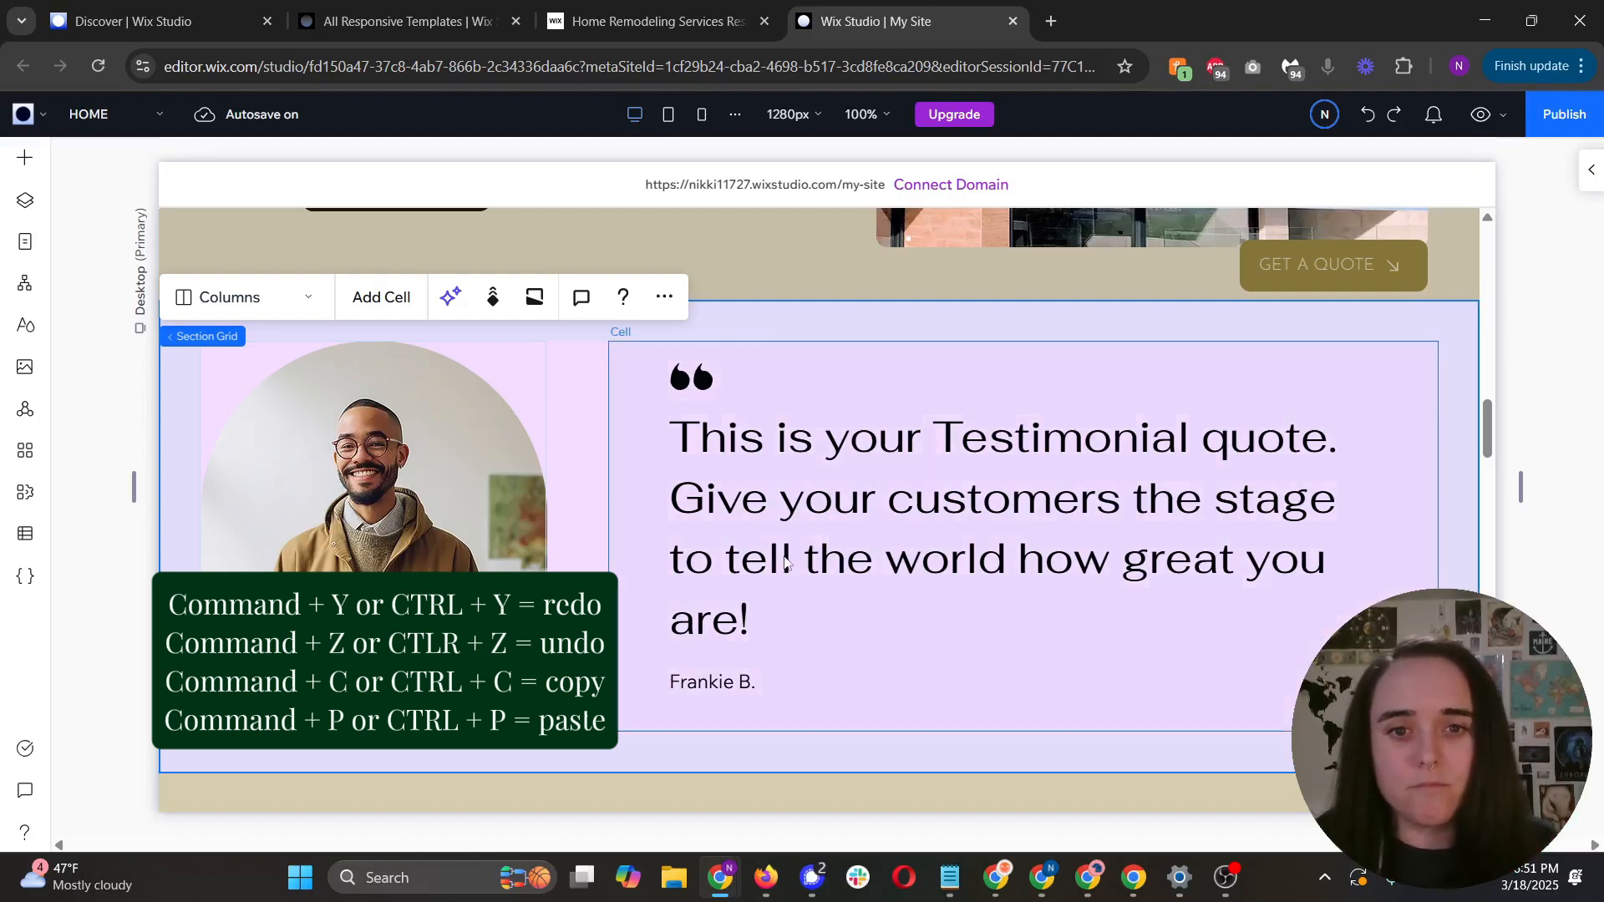
Step: Select the testimonial quote text and review how the section fits with its neighbouring sections
click(760, 408)
click(786, 446)
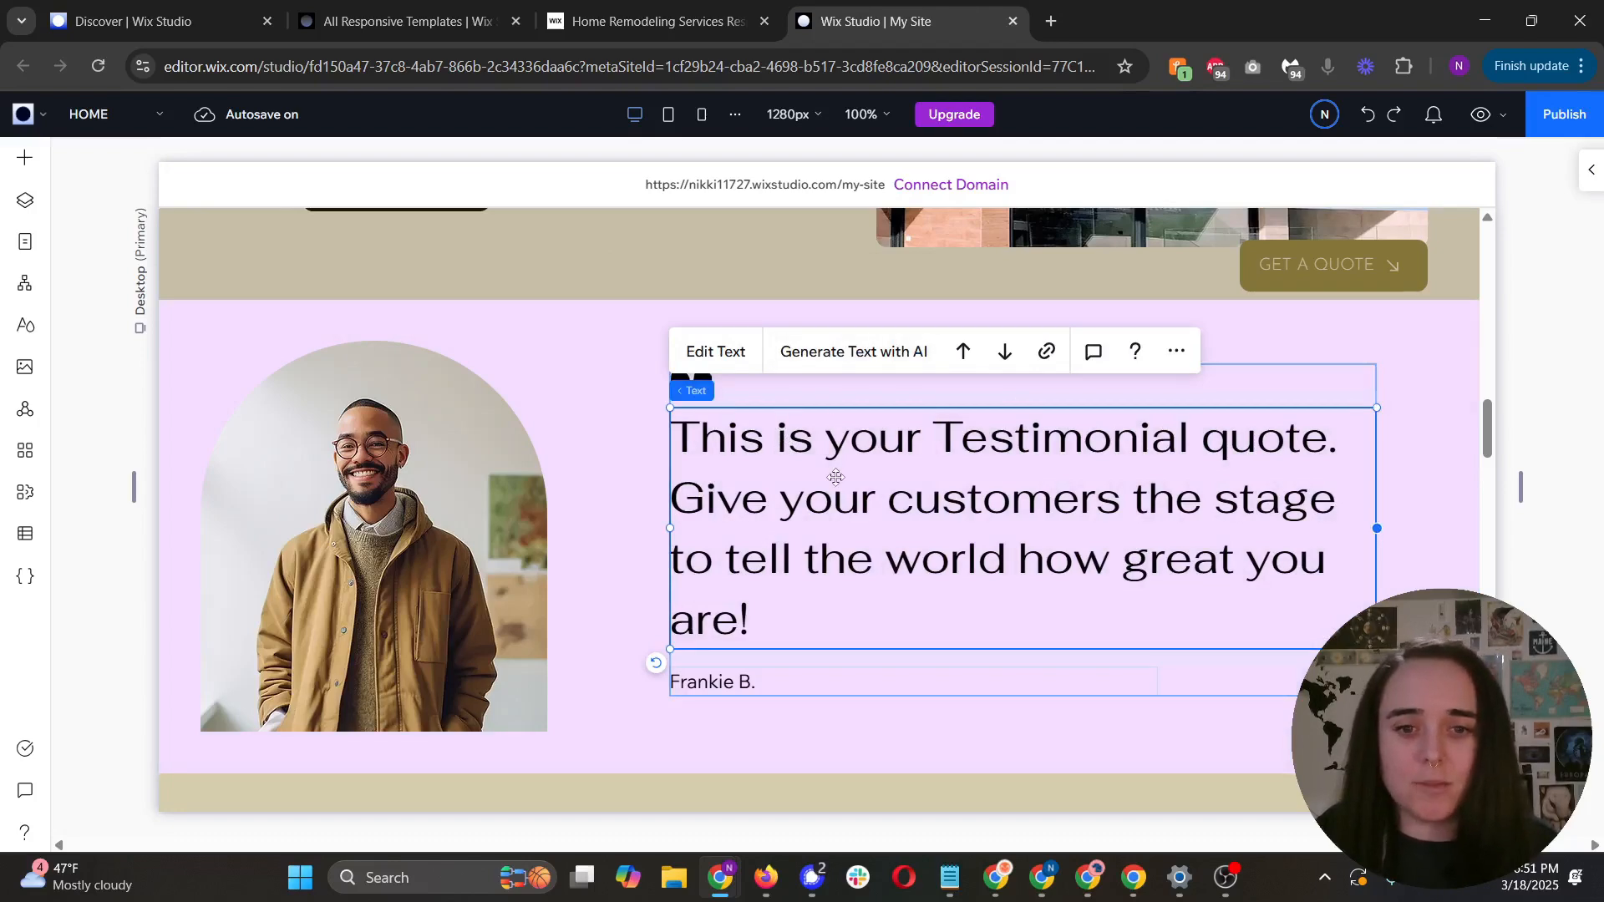
scroll(842, 500, up, 10)
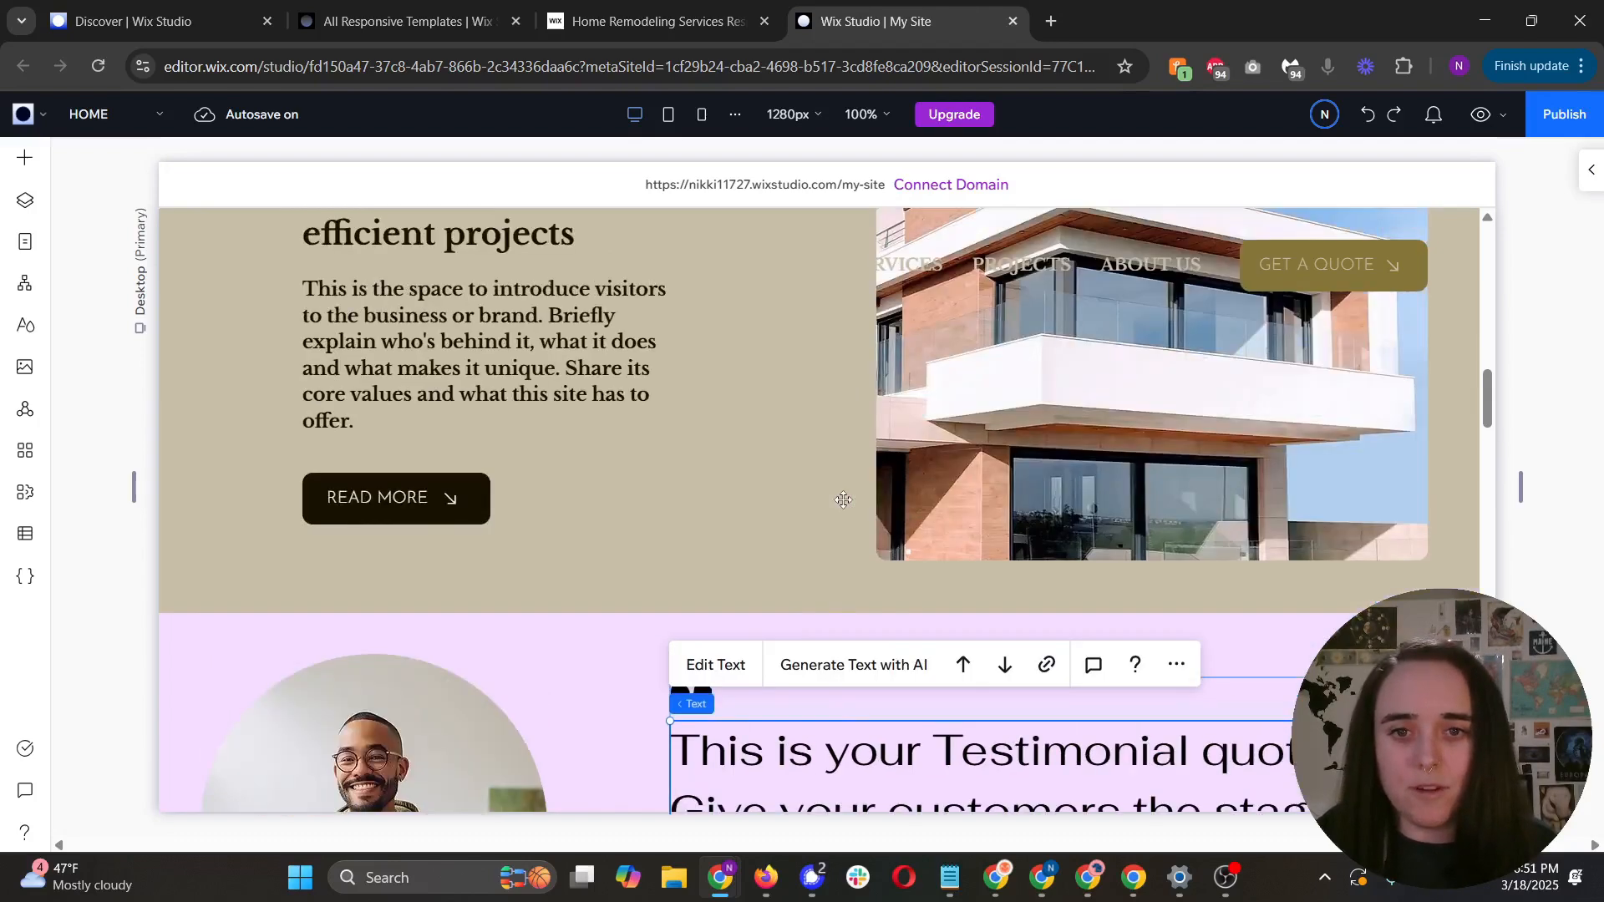
scroll(842, 501, down, 10)
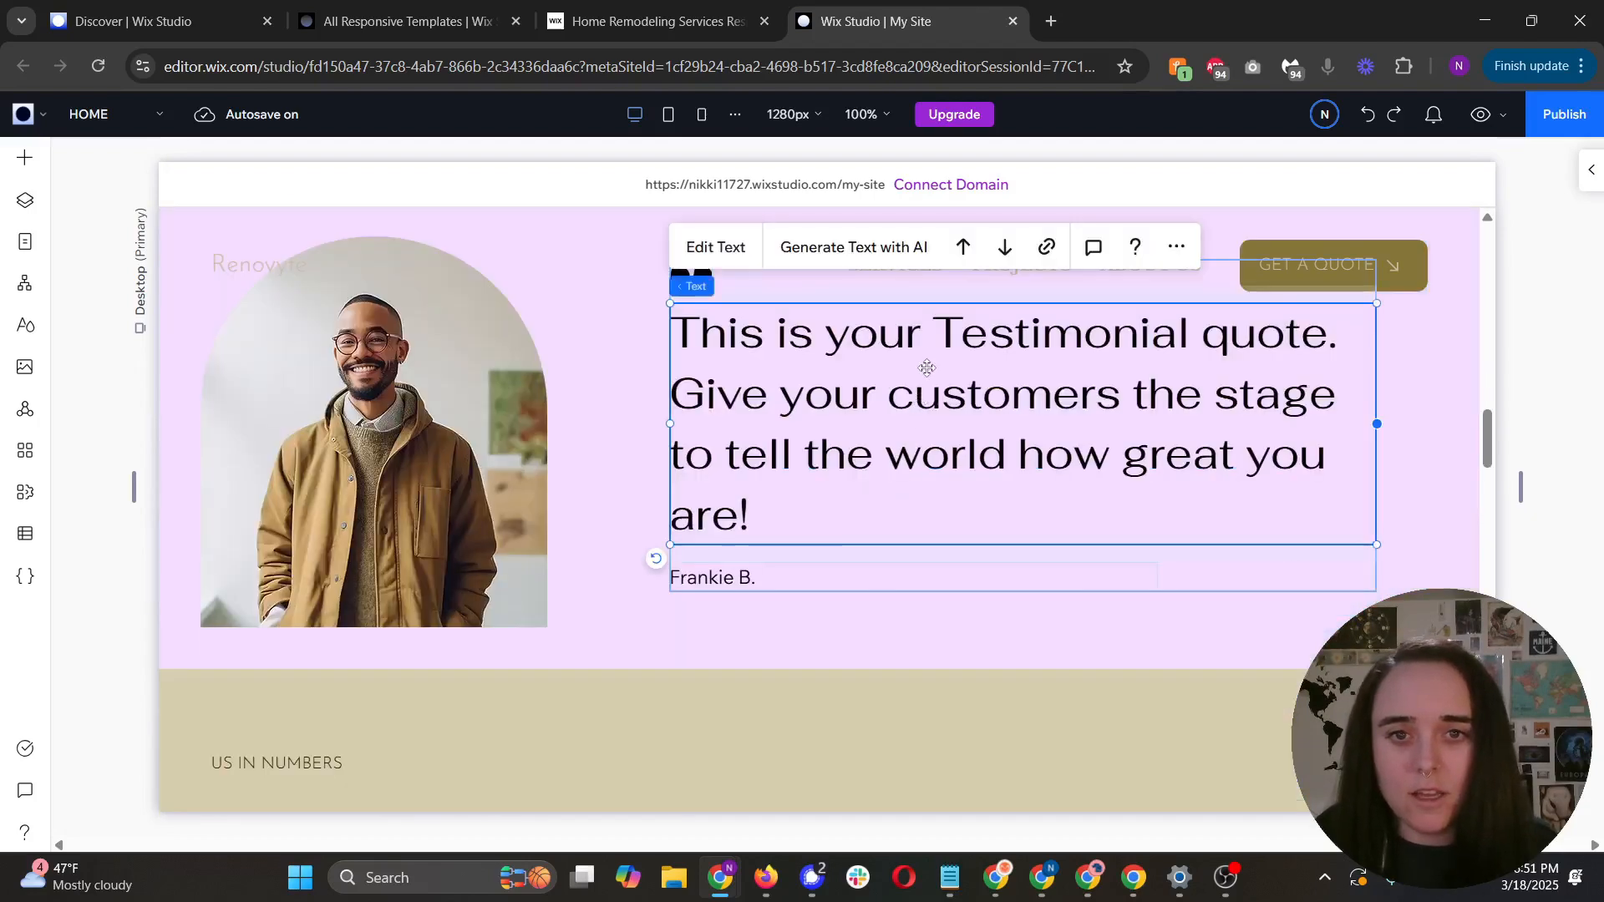
Step: Apply the Heading 1 style to the testimonial quote text
double_click(854, 549)
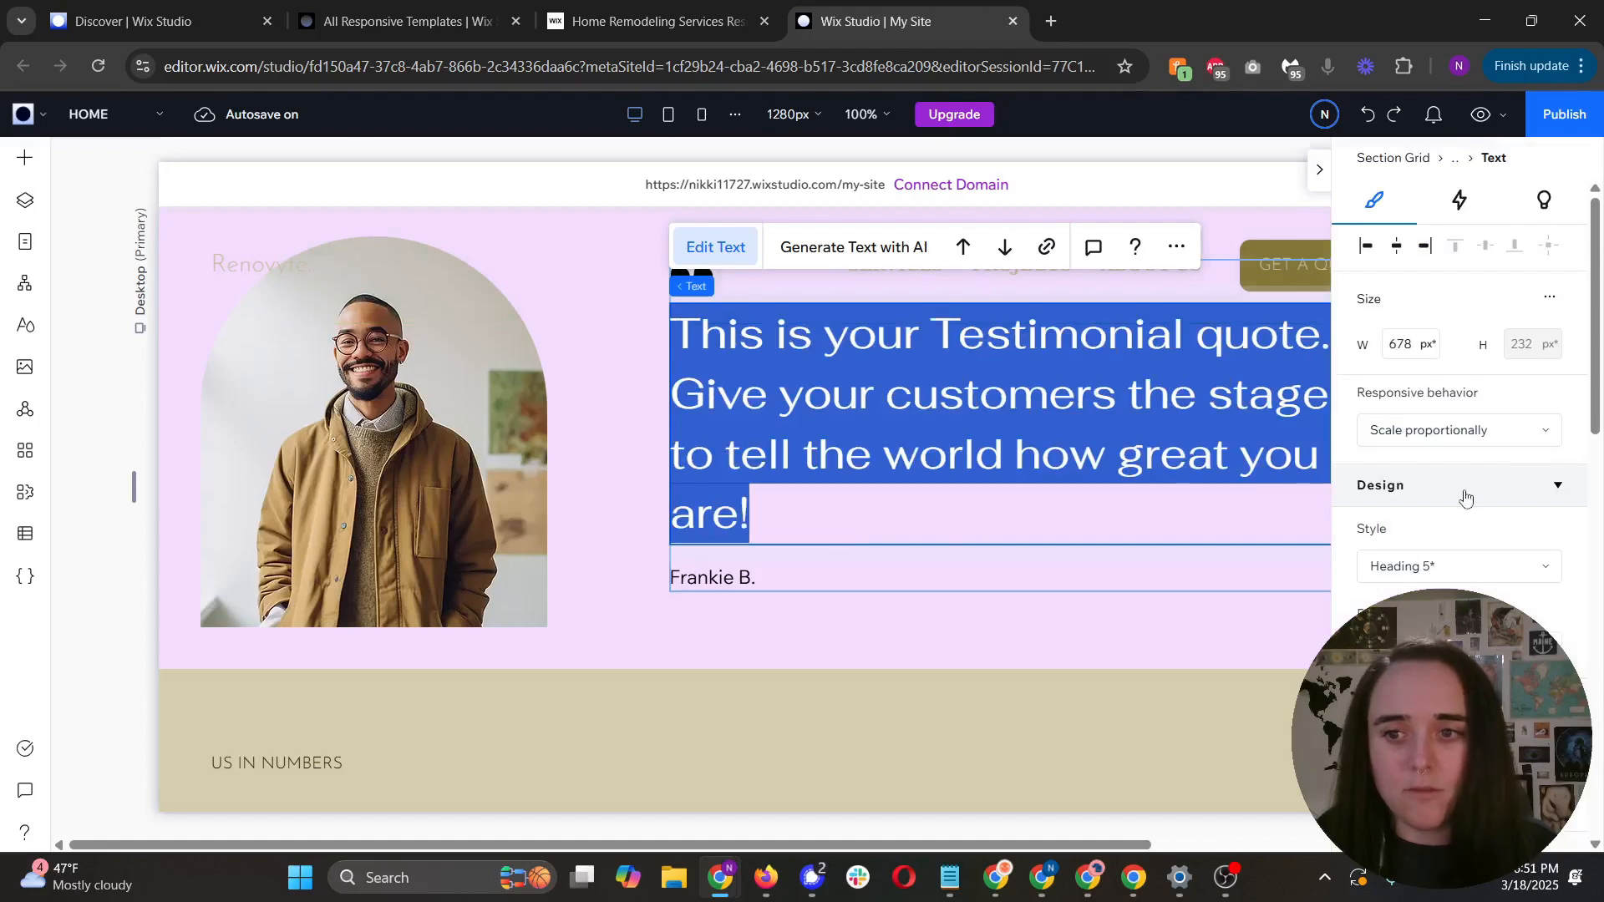
click(1405, 588)
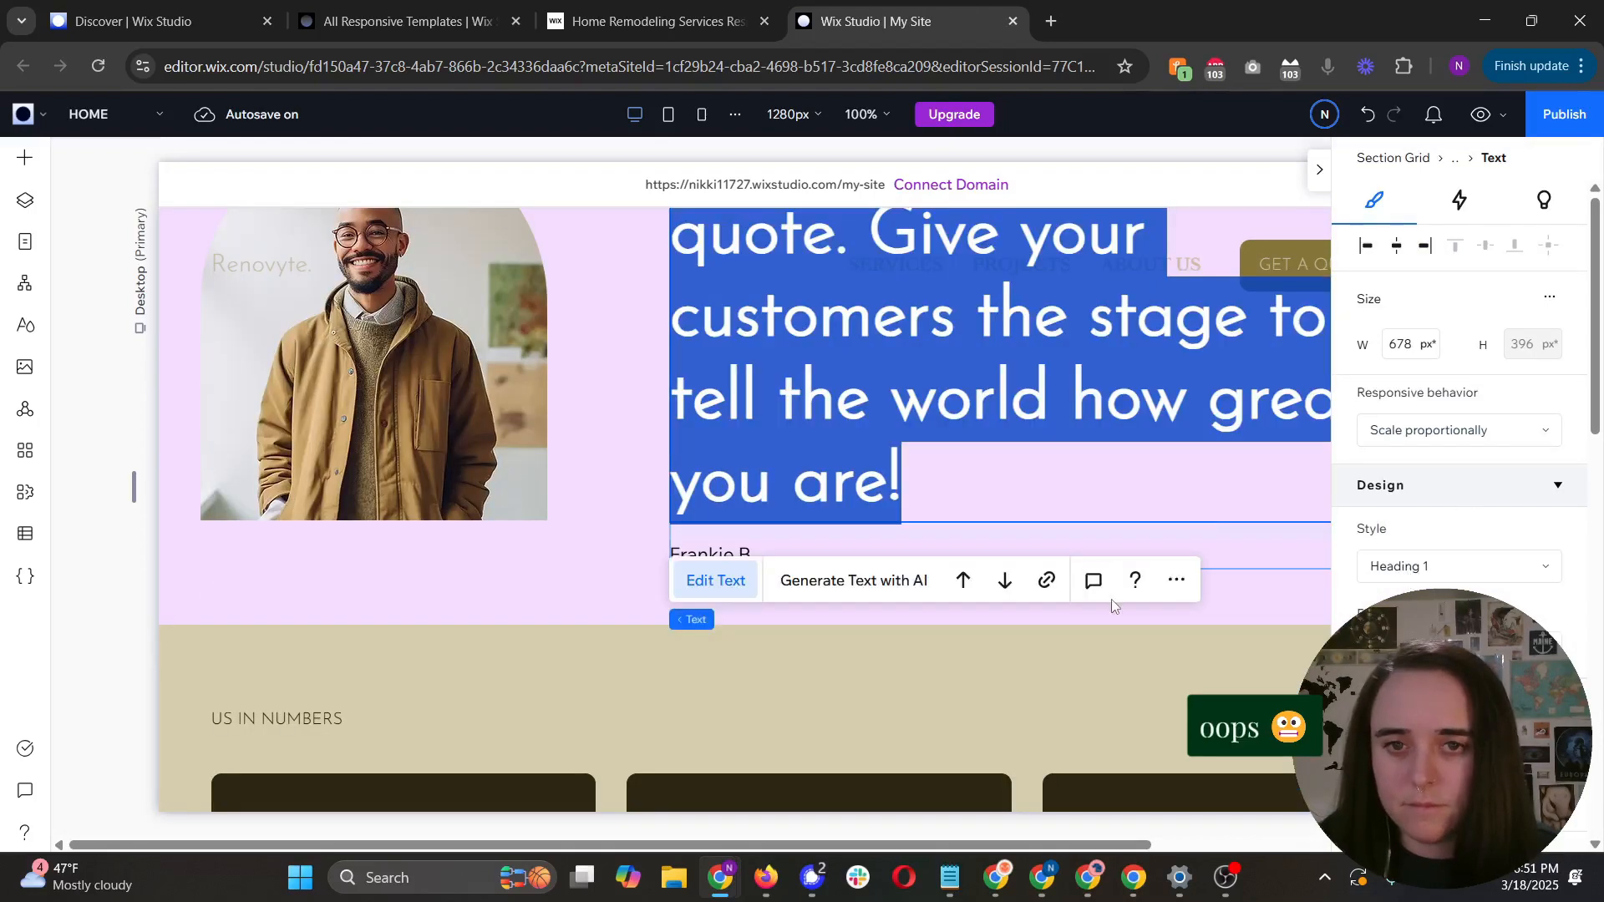
scroll(1242, 578, up, 2)
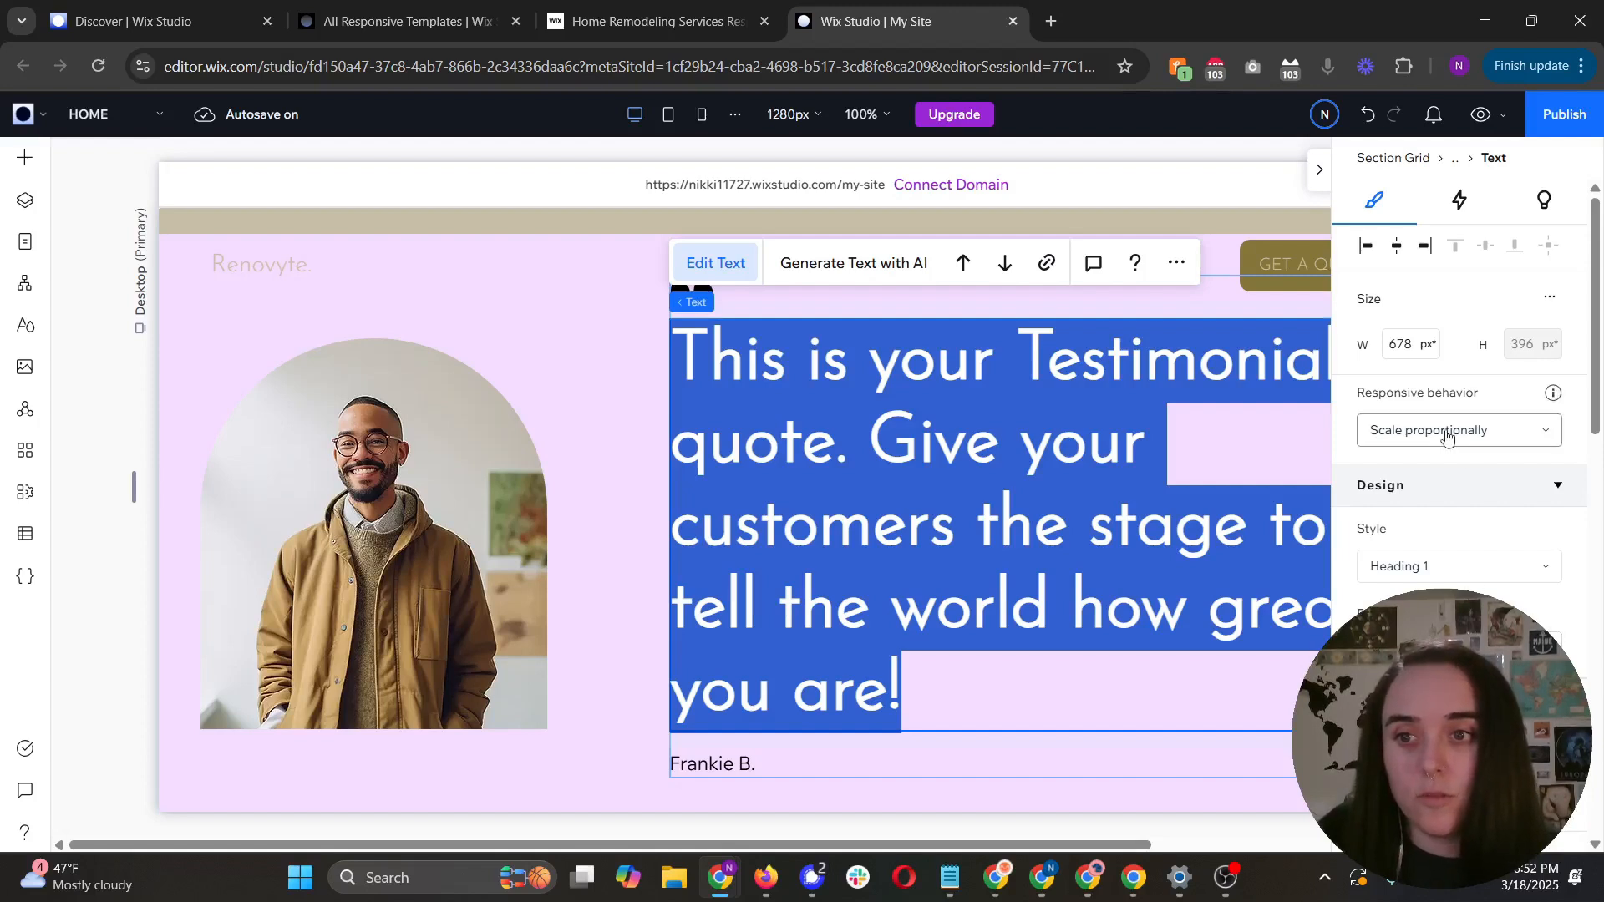
Step: Examine the quote text's font, spacing and color settings, including the theme colors offered for it
scroll(1420, 552, down, 2)
click(1186, 604)
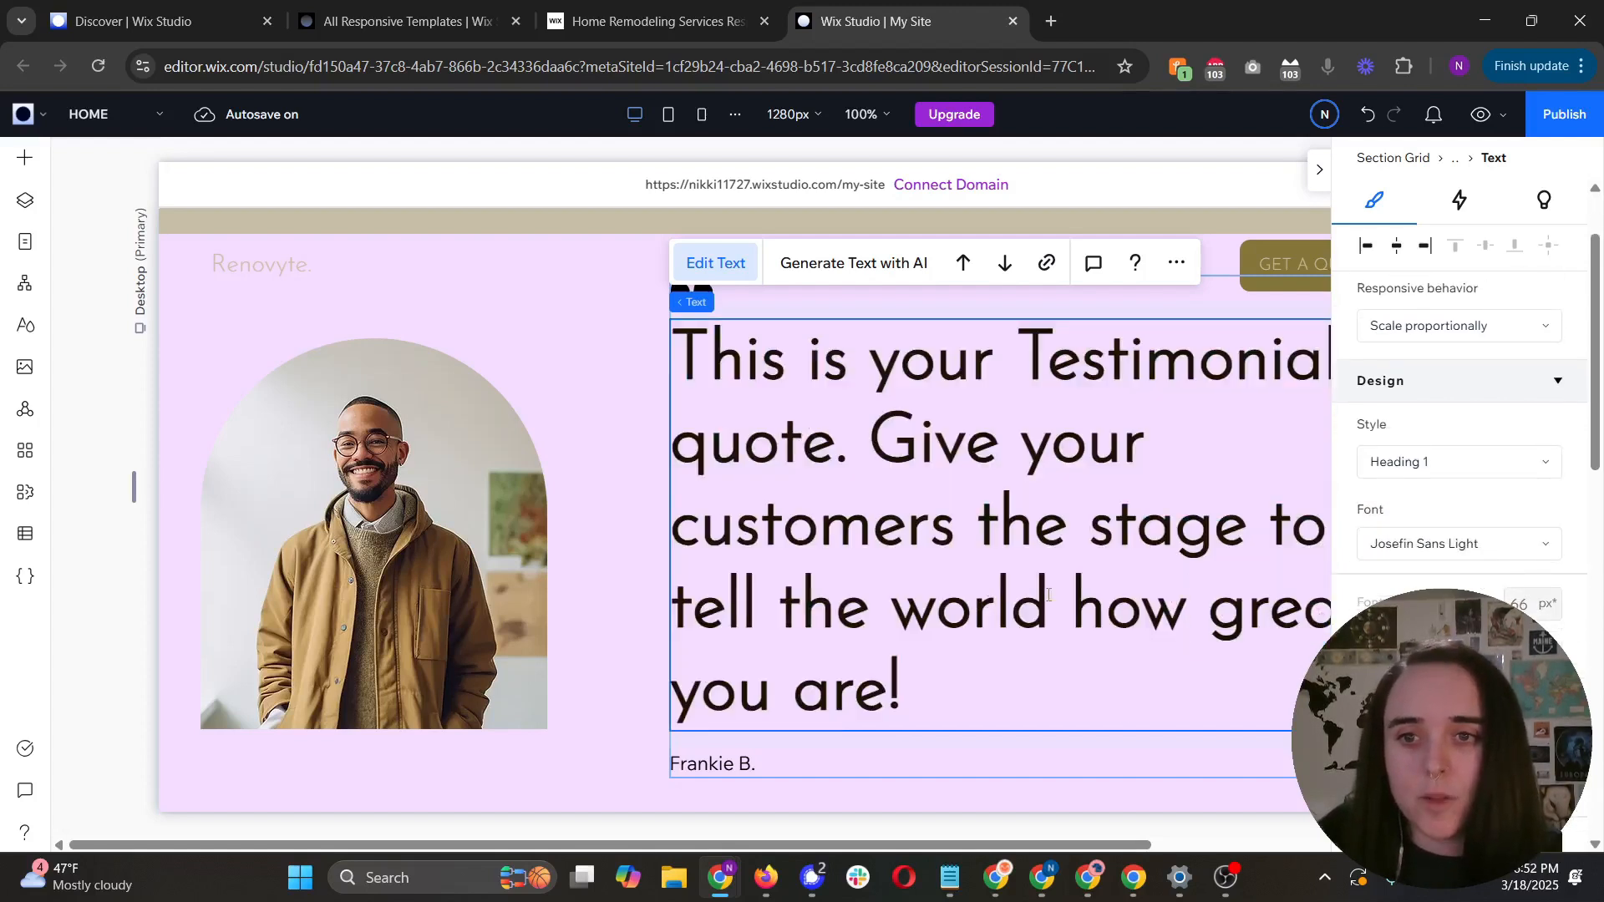
scroll(1518, 528, up, 1)
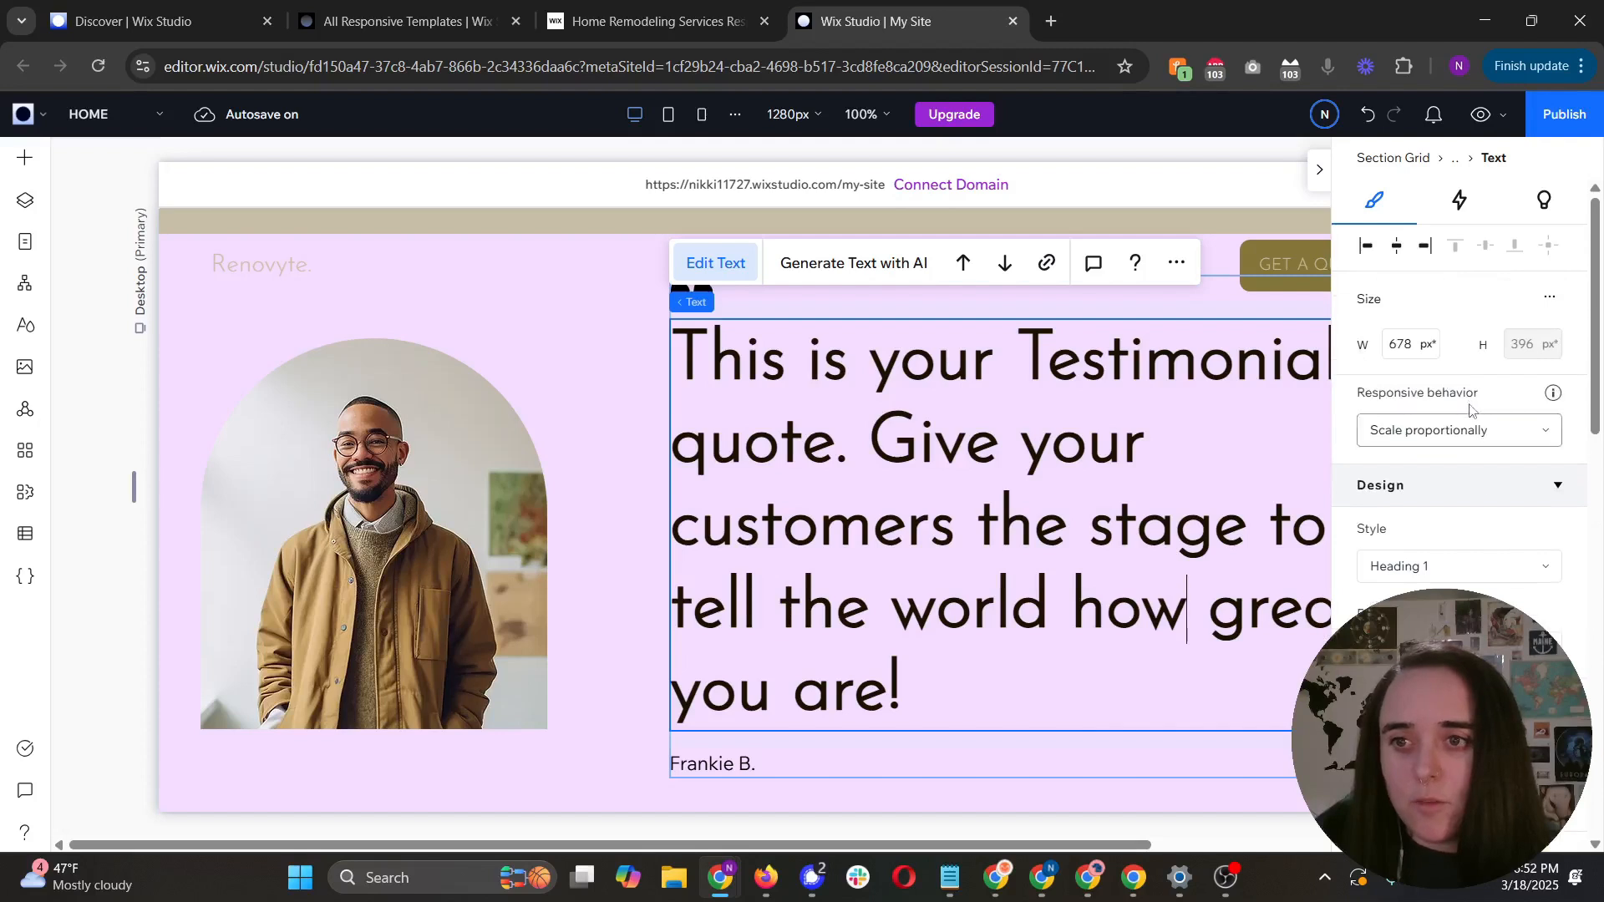
scroll(1475, 418, down, 4)
scroll(1475, 422, up, 1)
click(1065, 530)
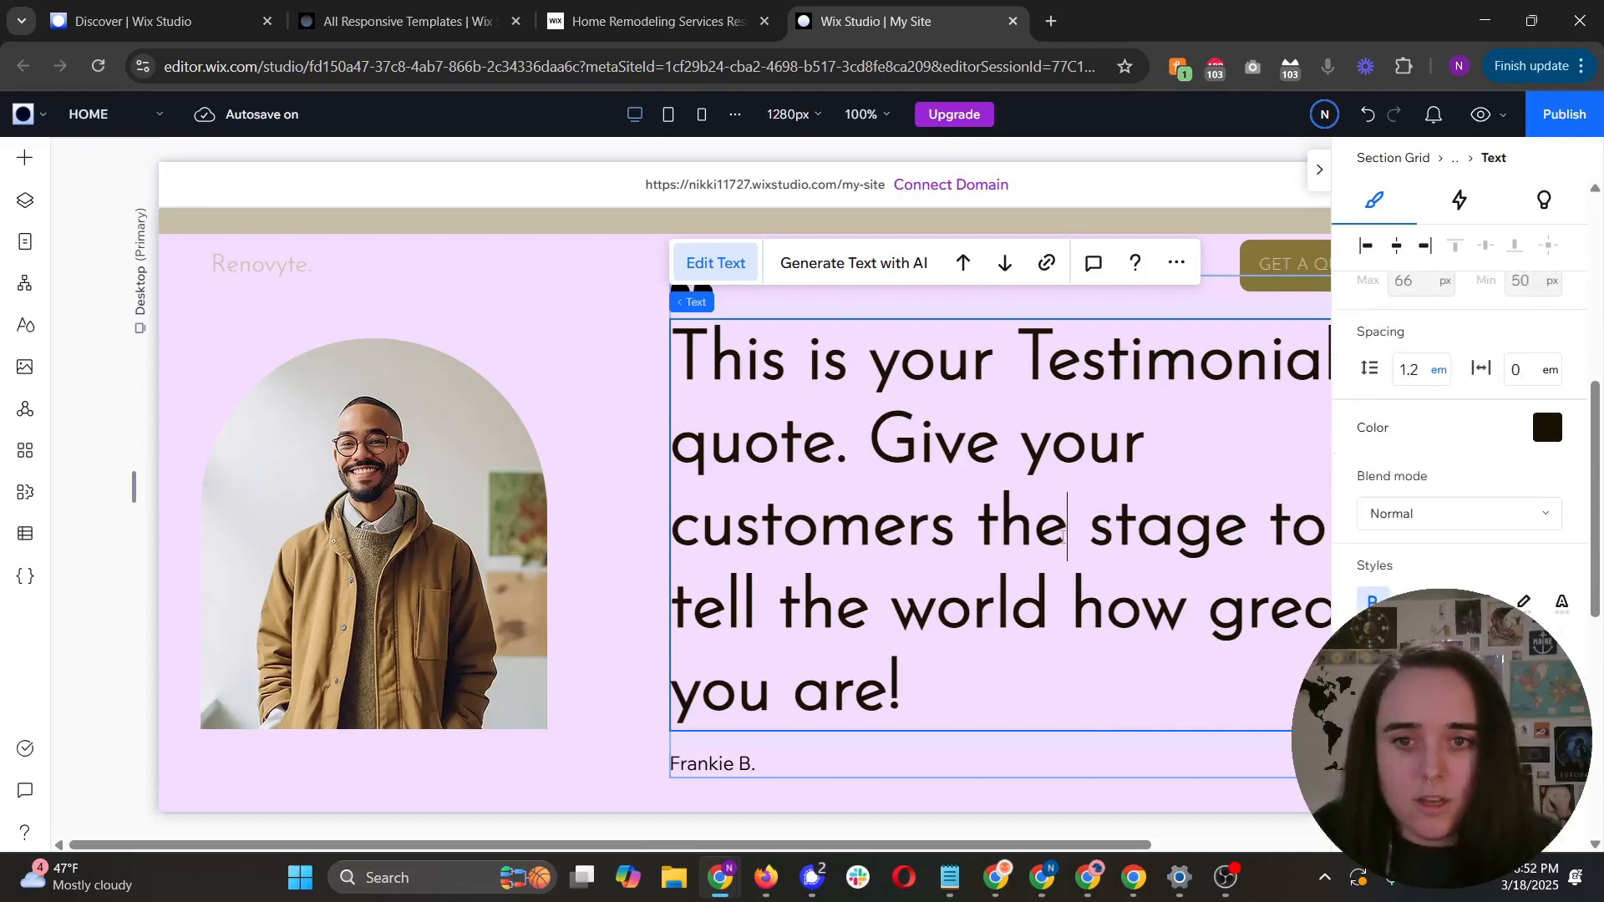
key(ctrl+a)
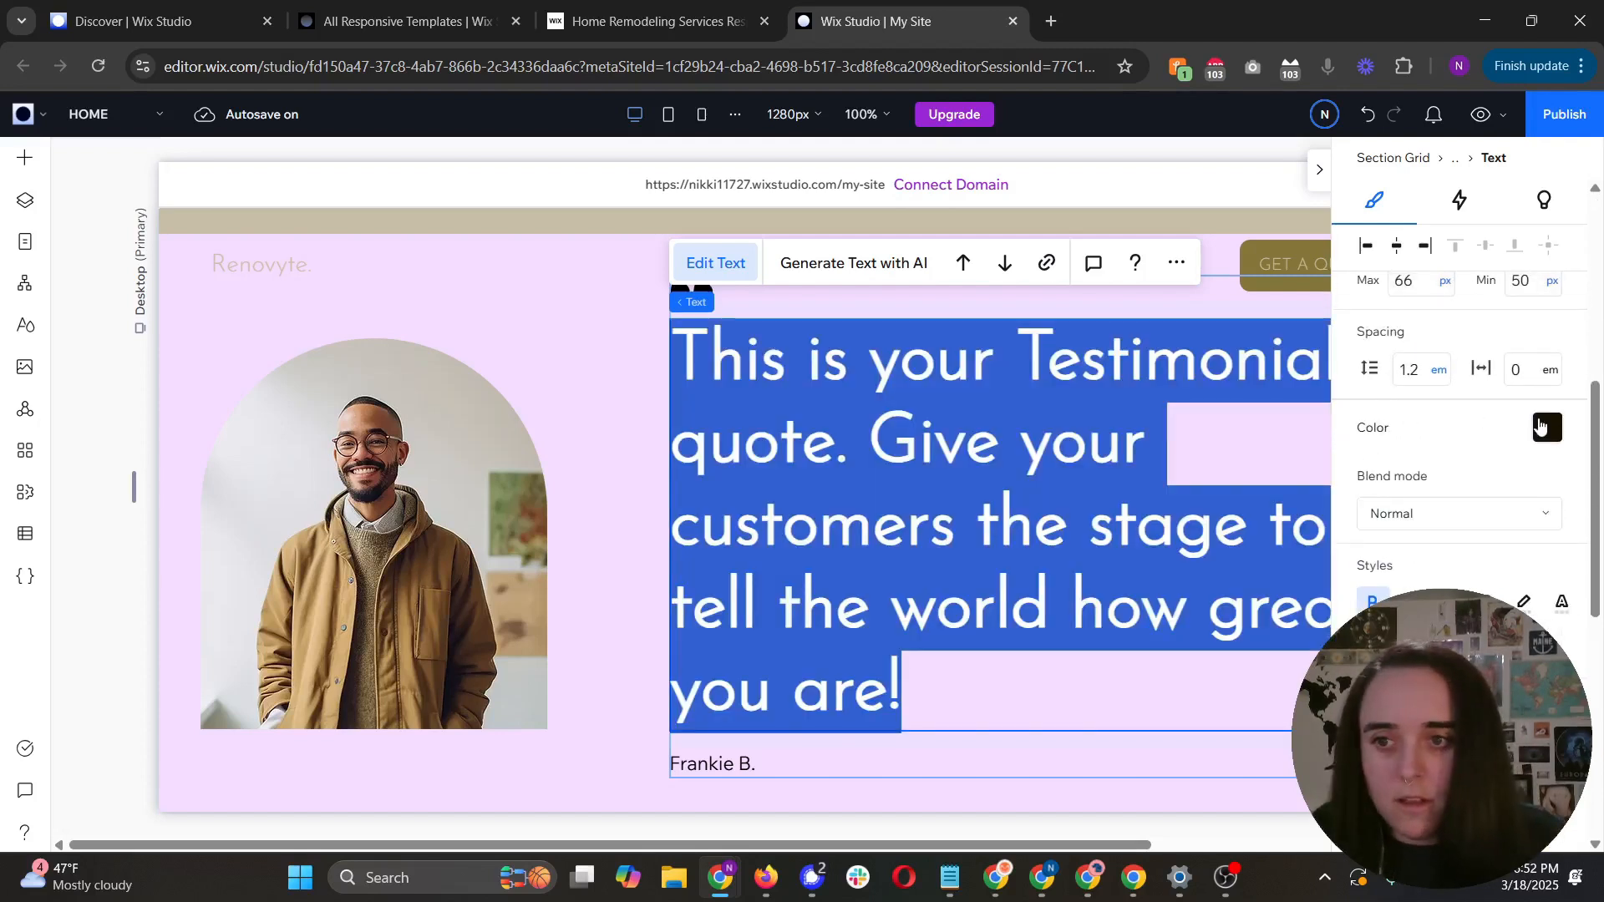
click(1543, 426)
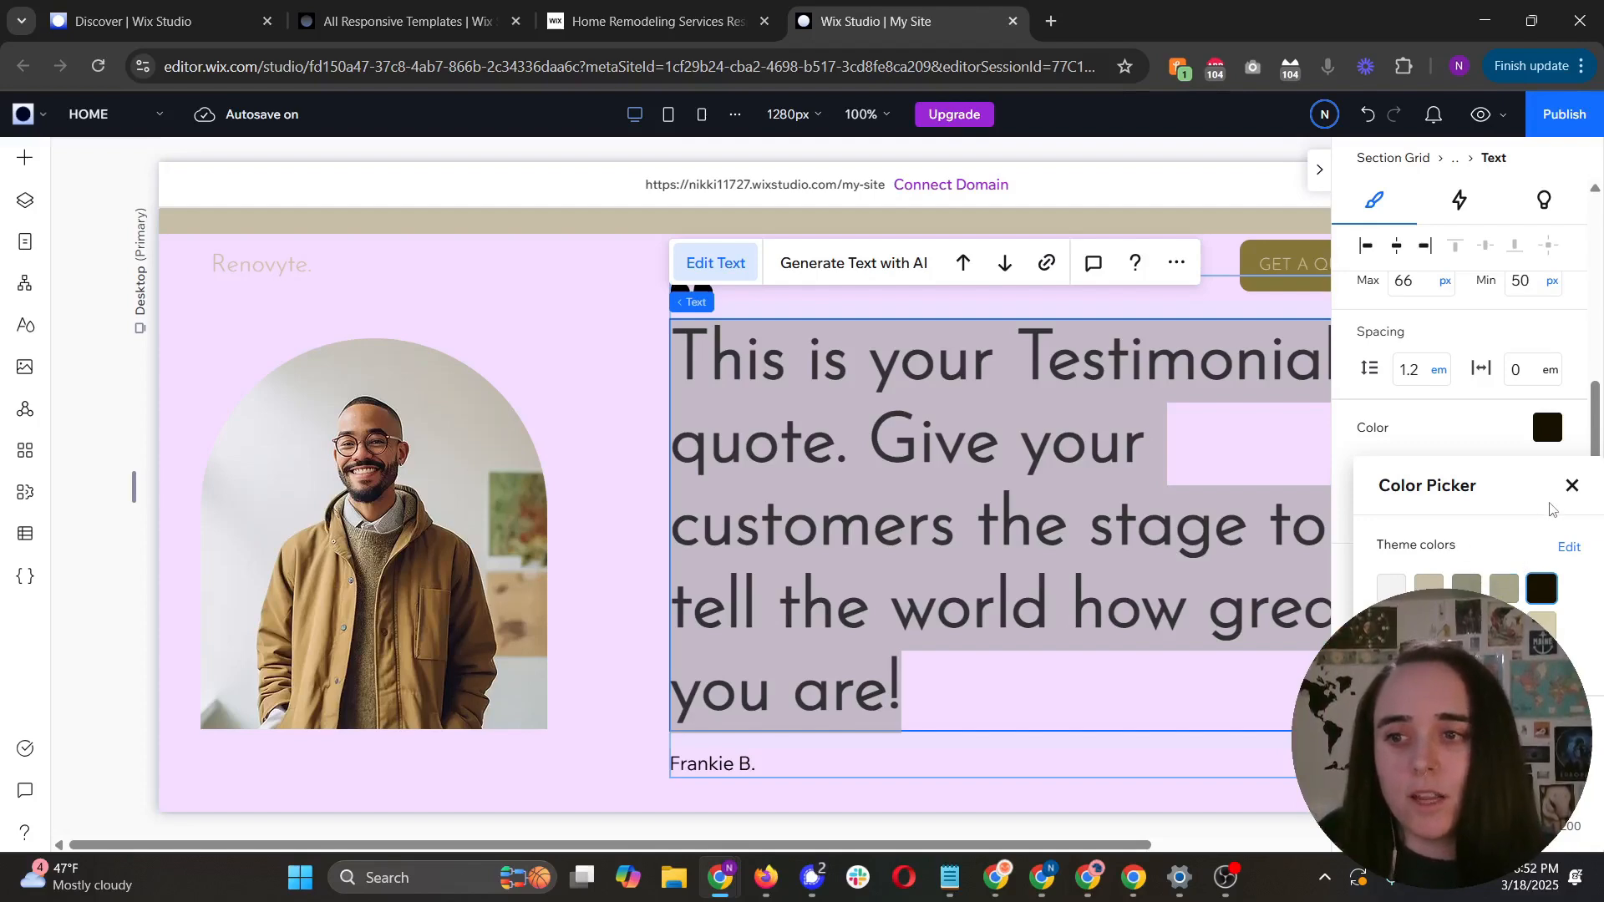
click(1576, 491)
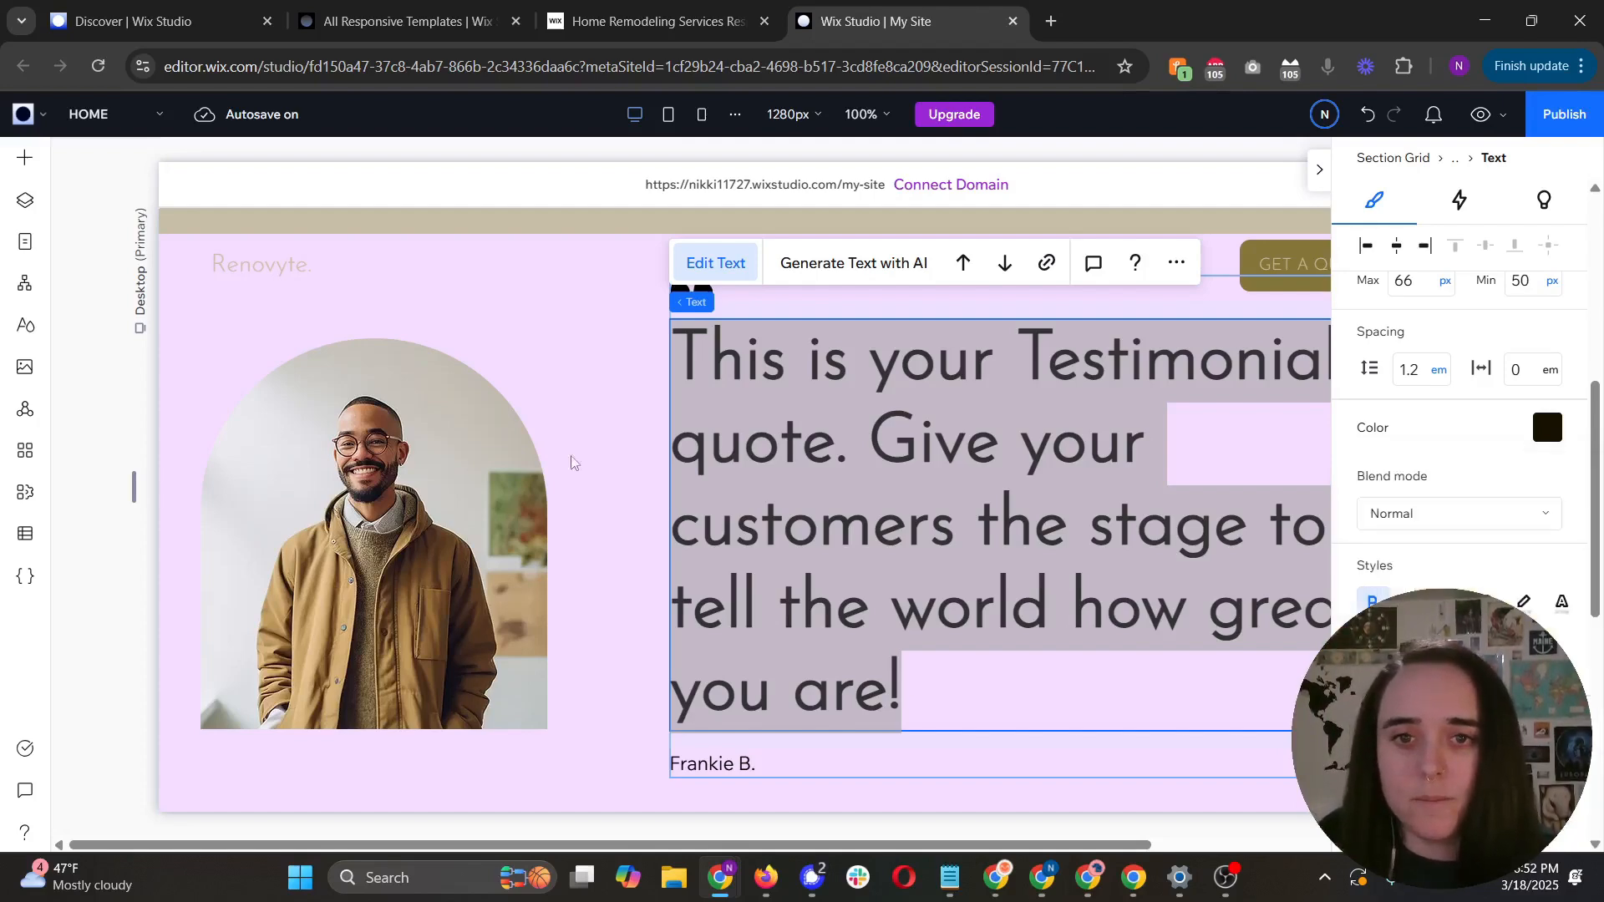
Step: Change the testimonial section's background from lilac to the light gray theme color
click(553, 294)
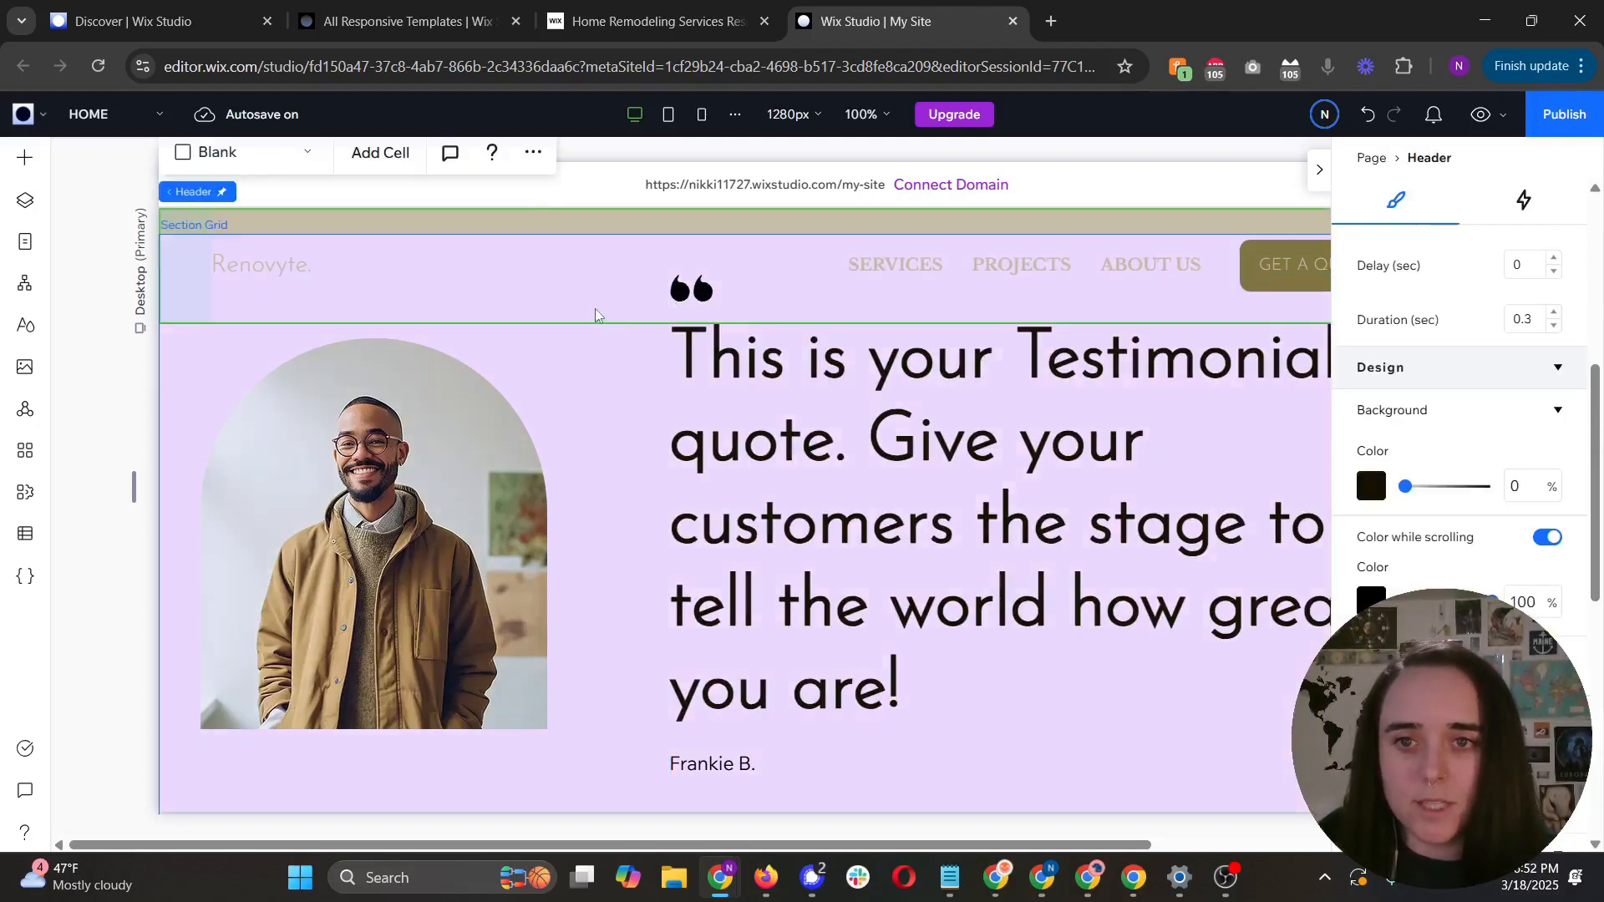
scroll(659, 453, up, 3)
click(596, 554)
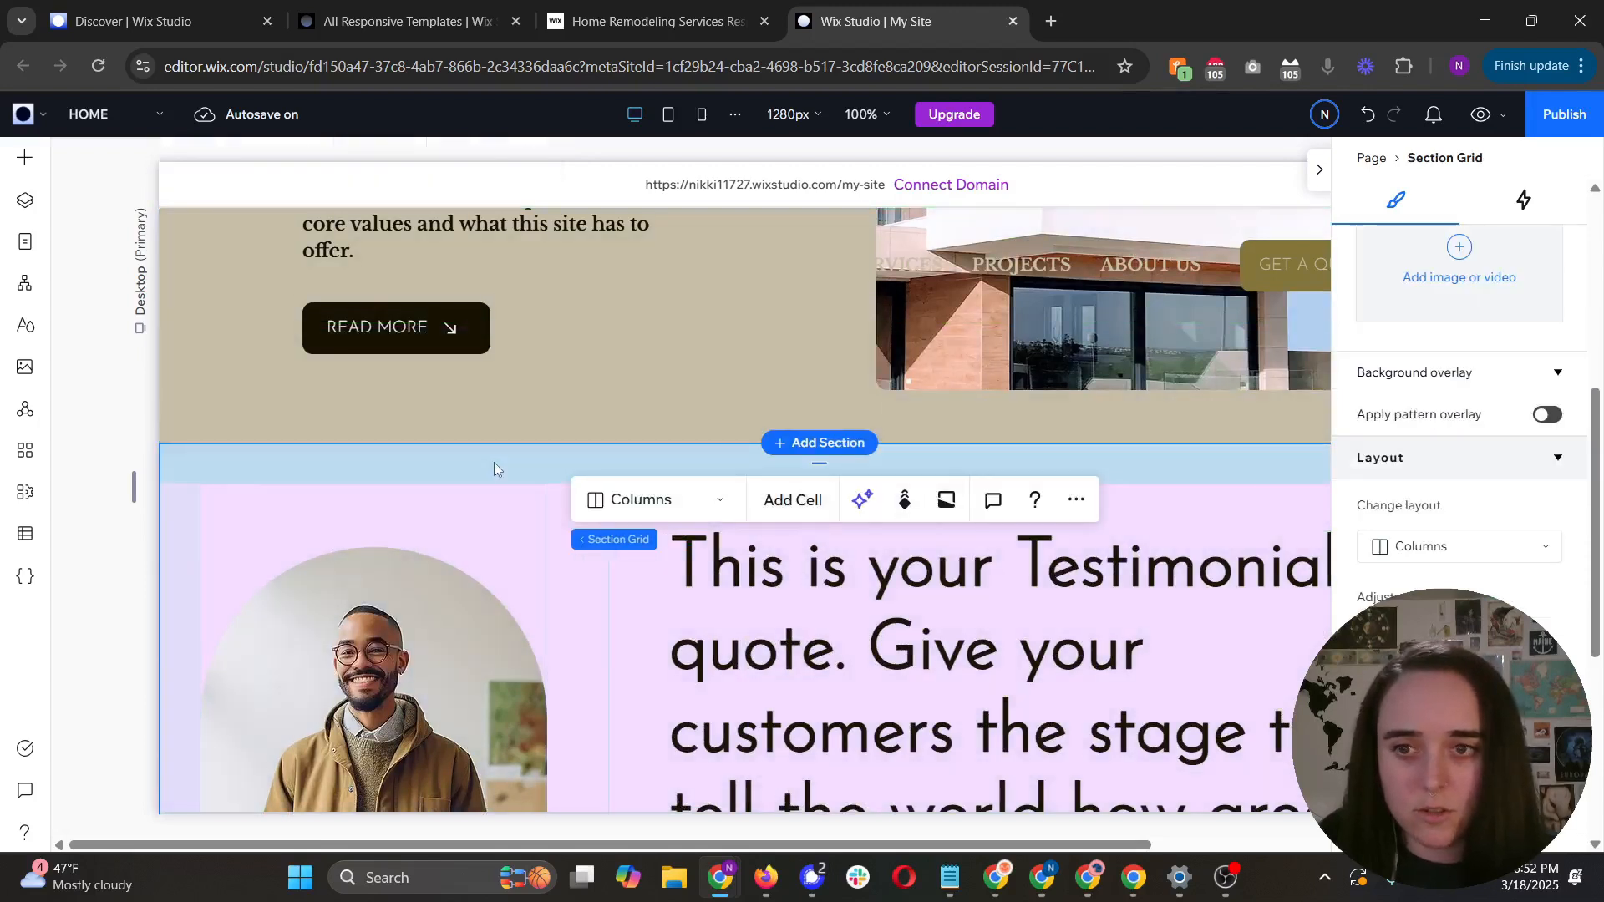
scroll(1495, 572, up, 3)
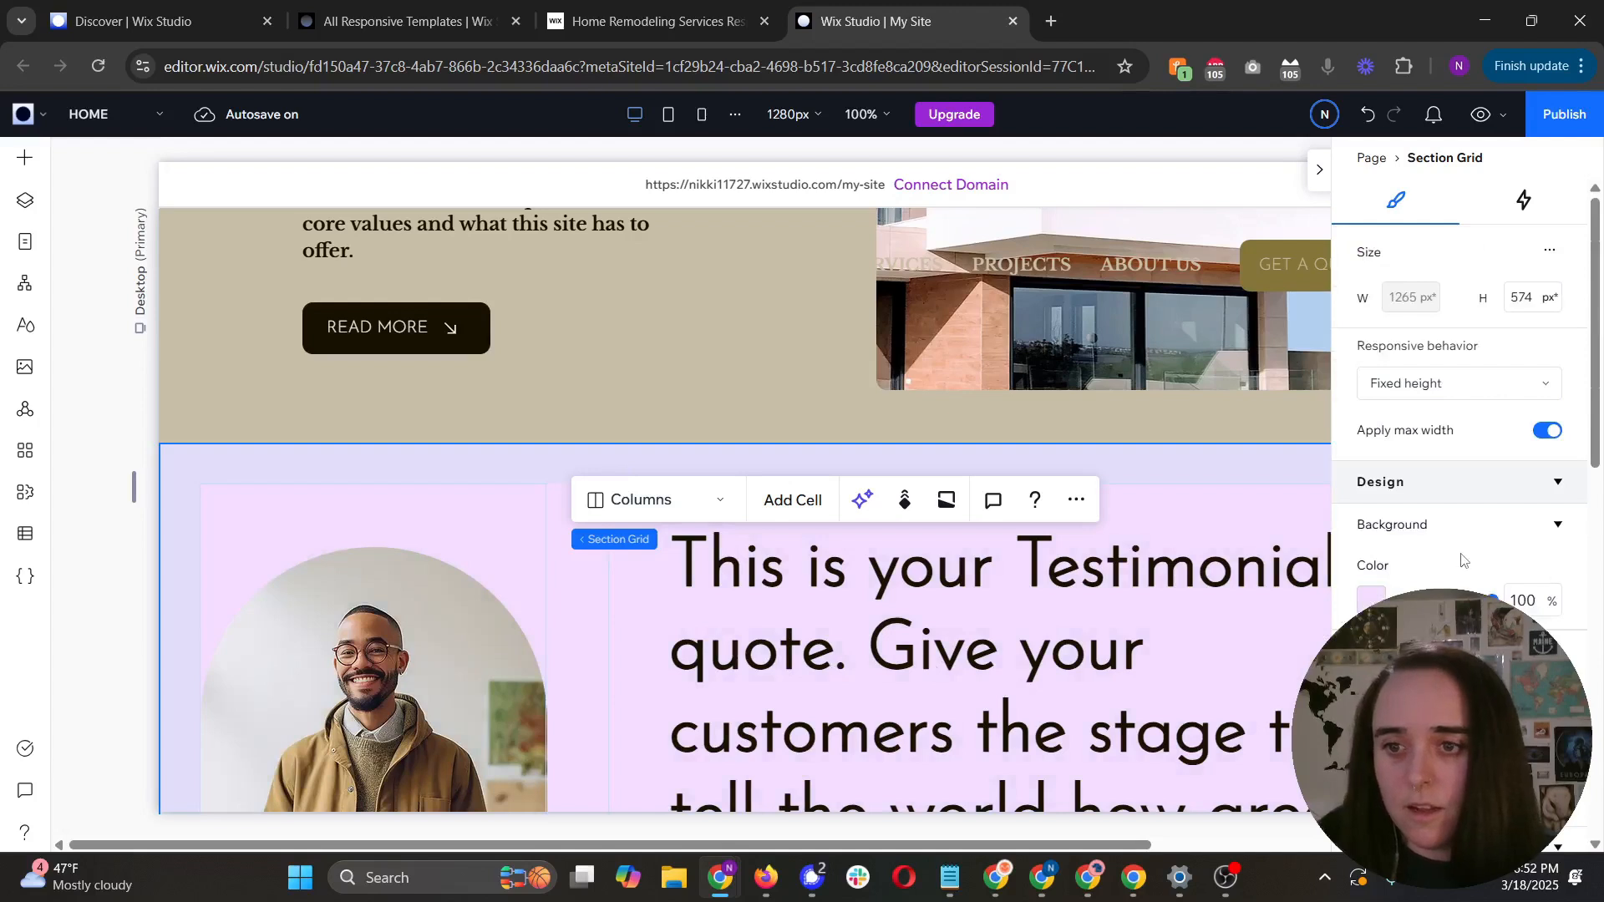
click(1370, 598)
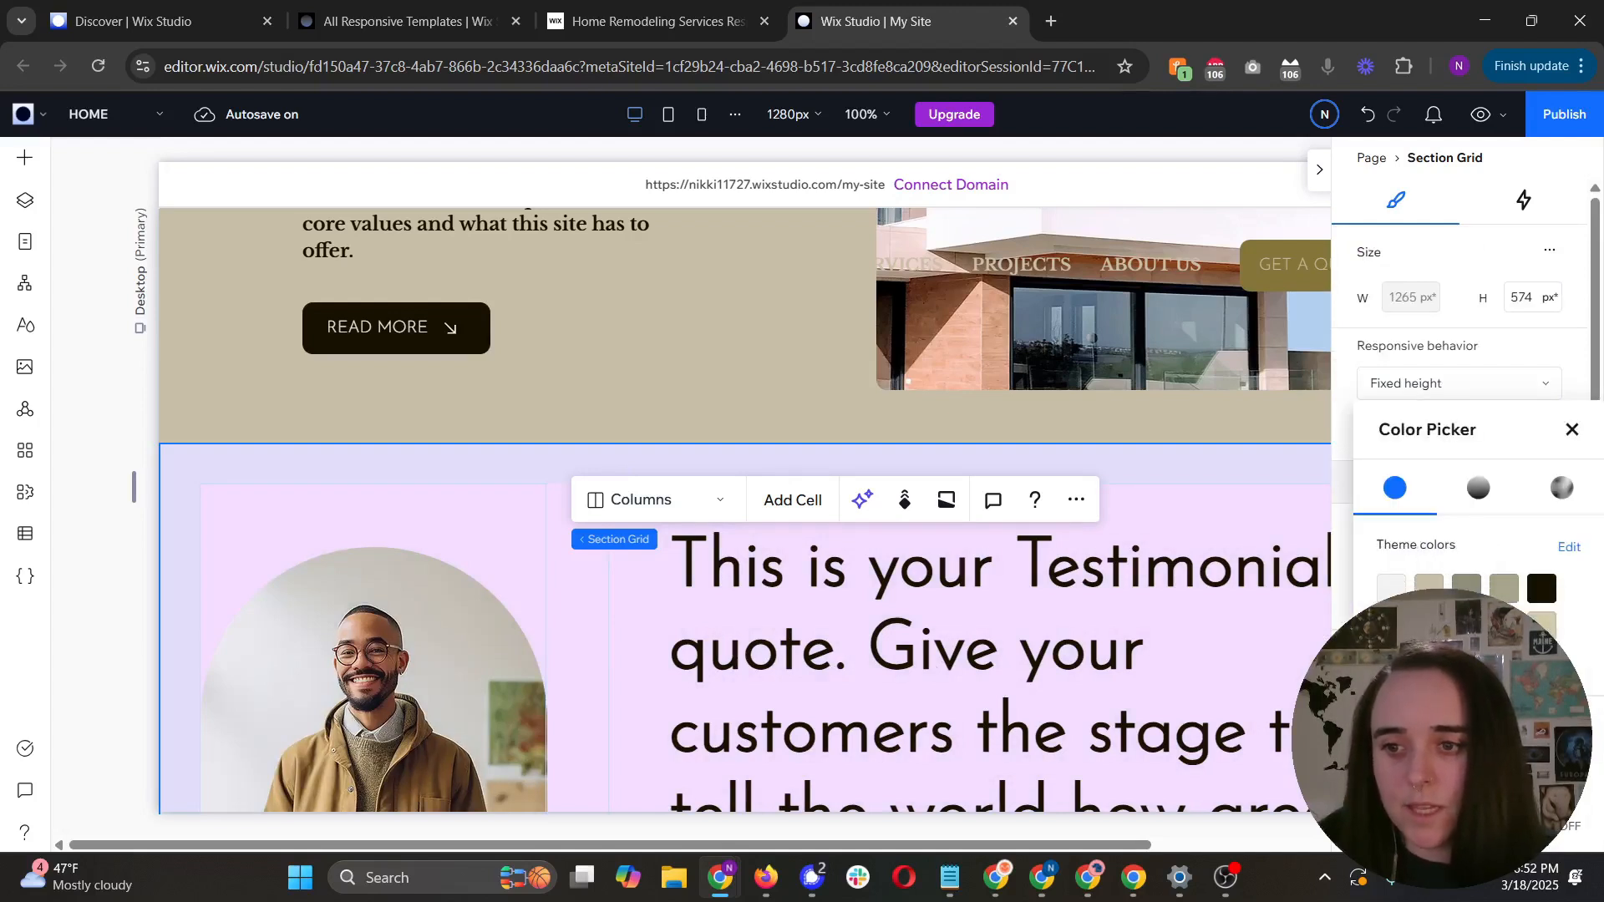
click(1391, 588)
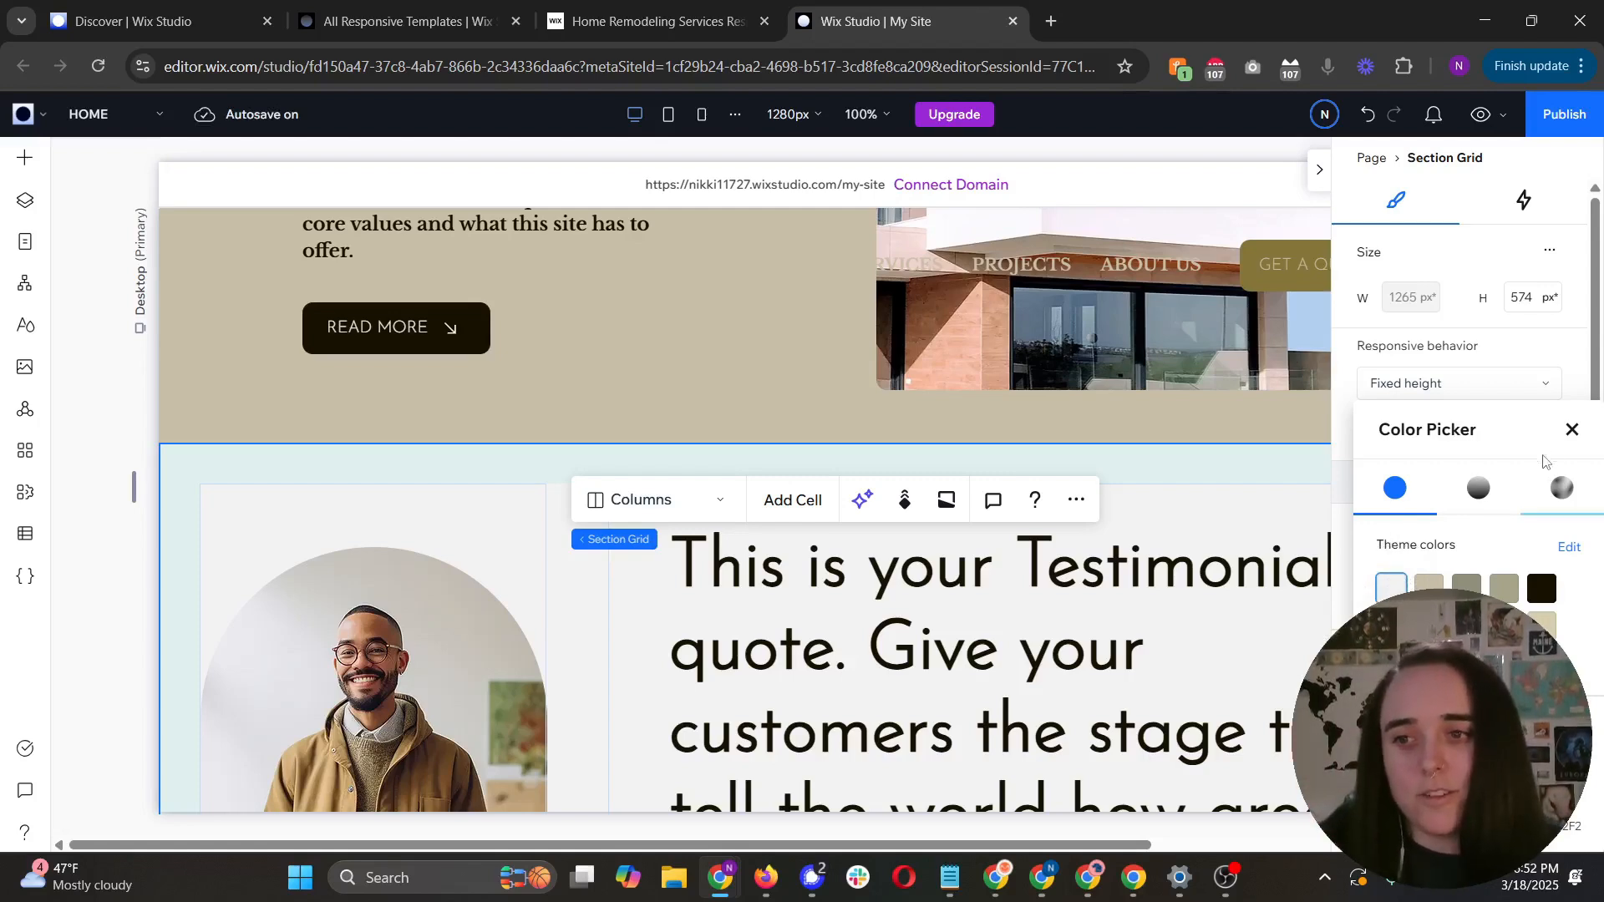
click(1571, 431)
scroll(1462, 448, down, 4)
scroll(1088, 456, down, 5)
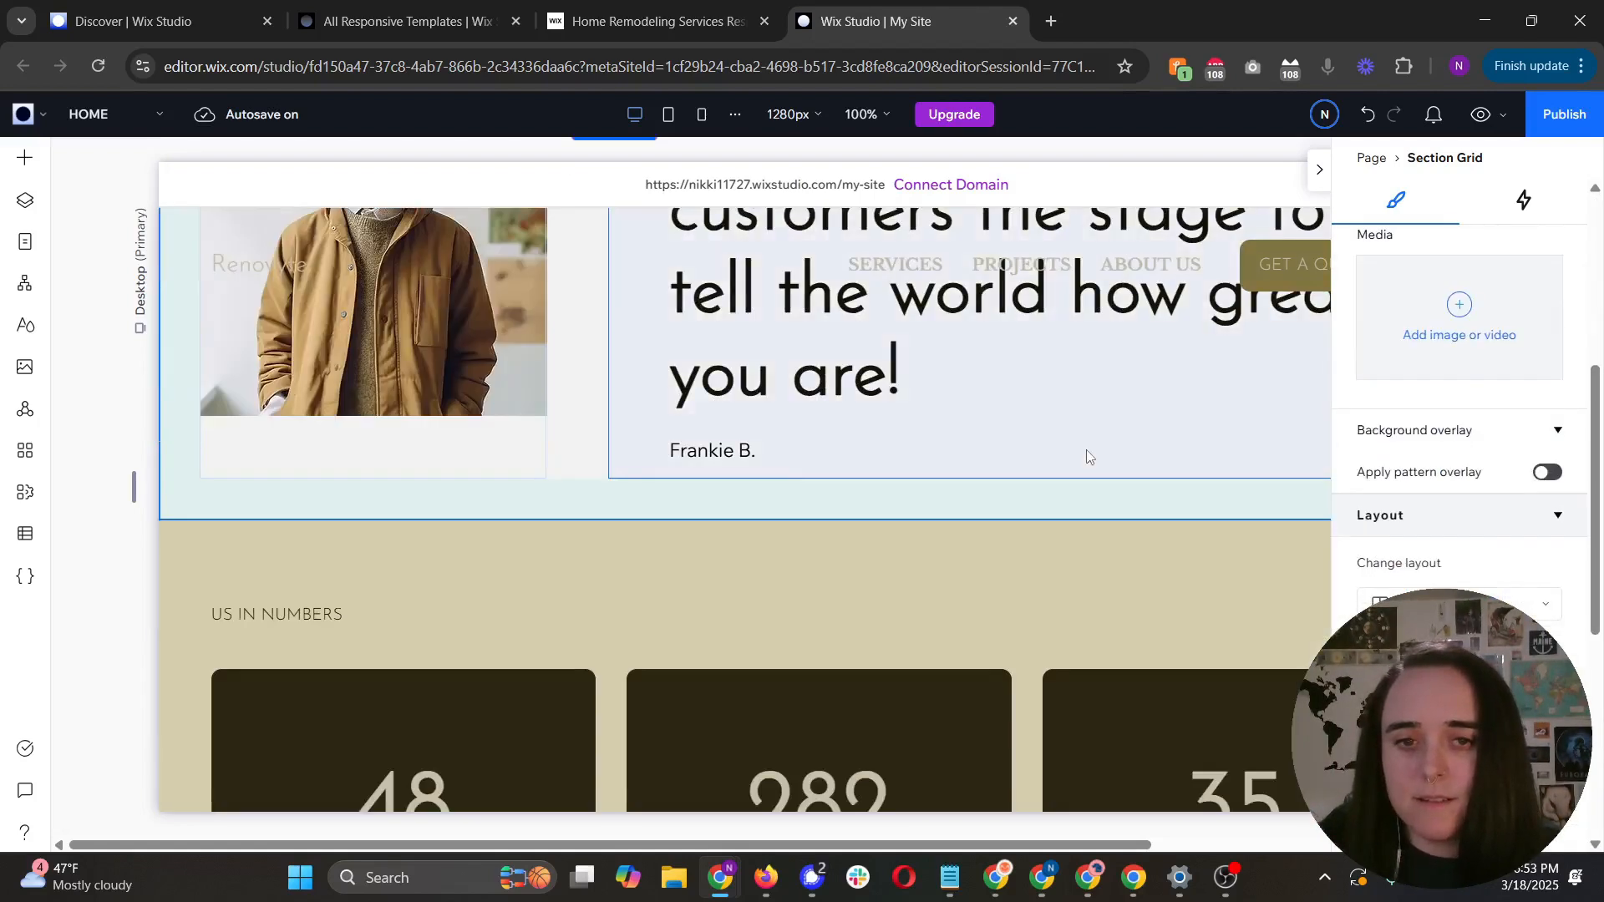
scroll(1089, 455, up, 3)
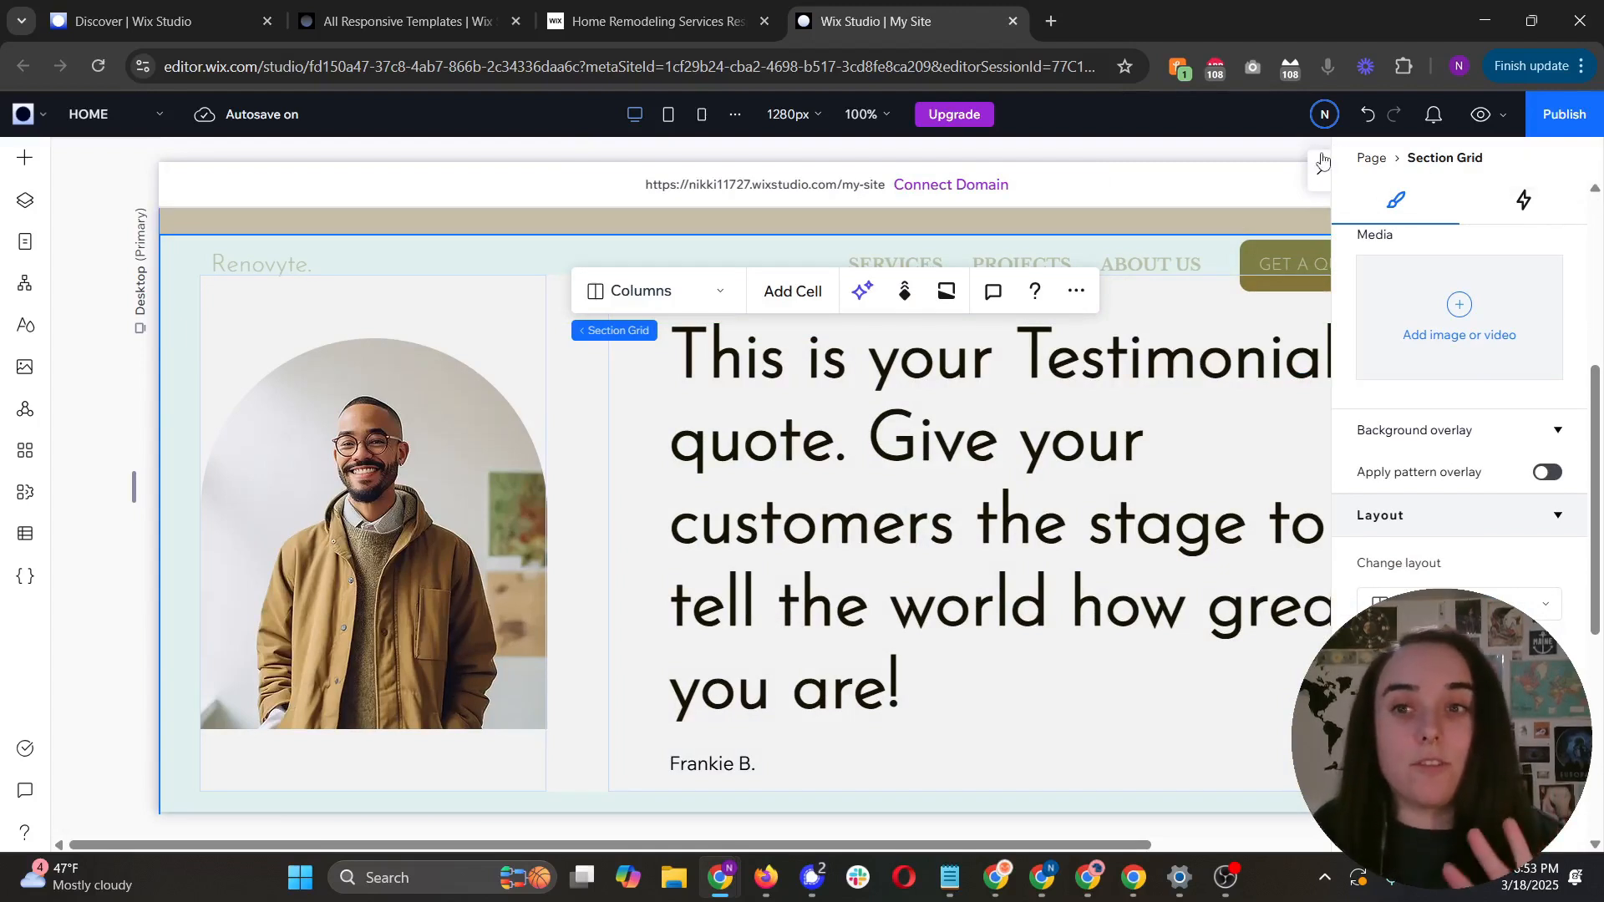
click(1317, 179)
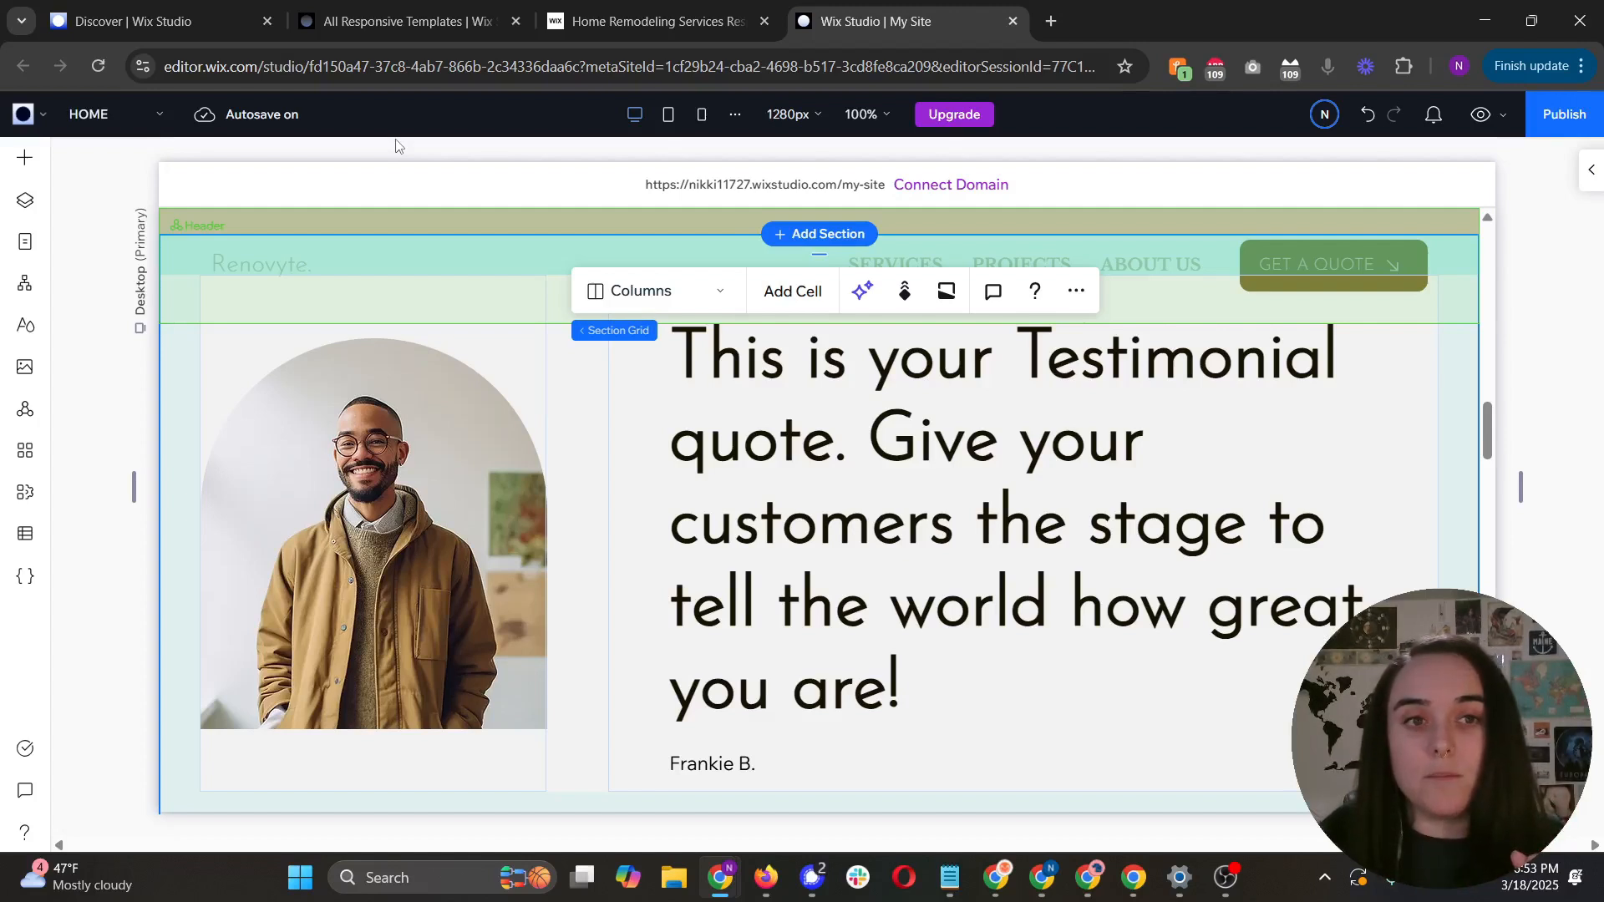
Step: Switch to the Tablet breakpoint and widen the testimonial grid's portrait column to enlarge the picture
click(680, 121)
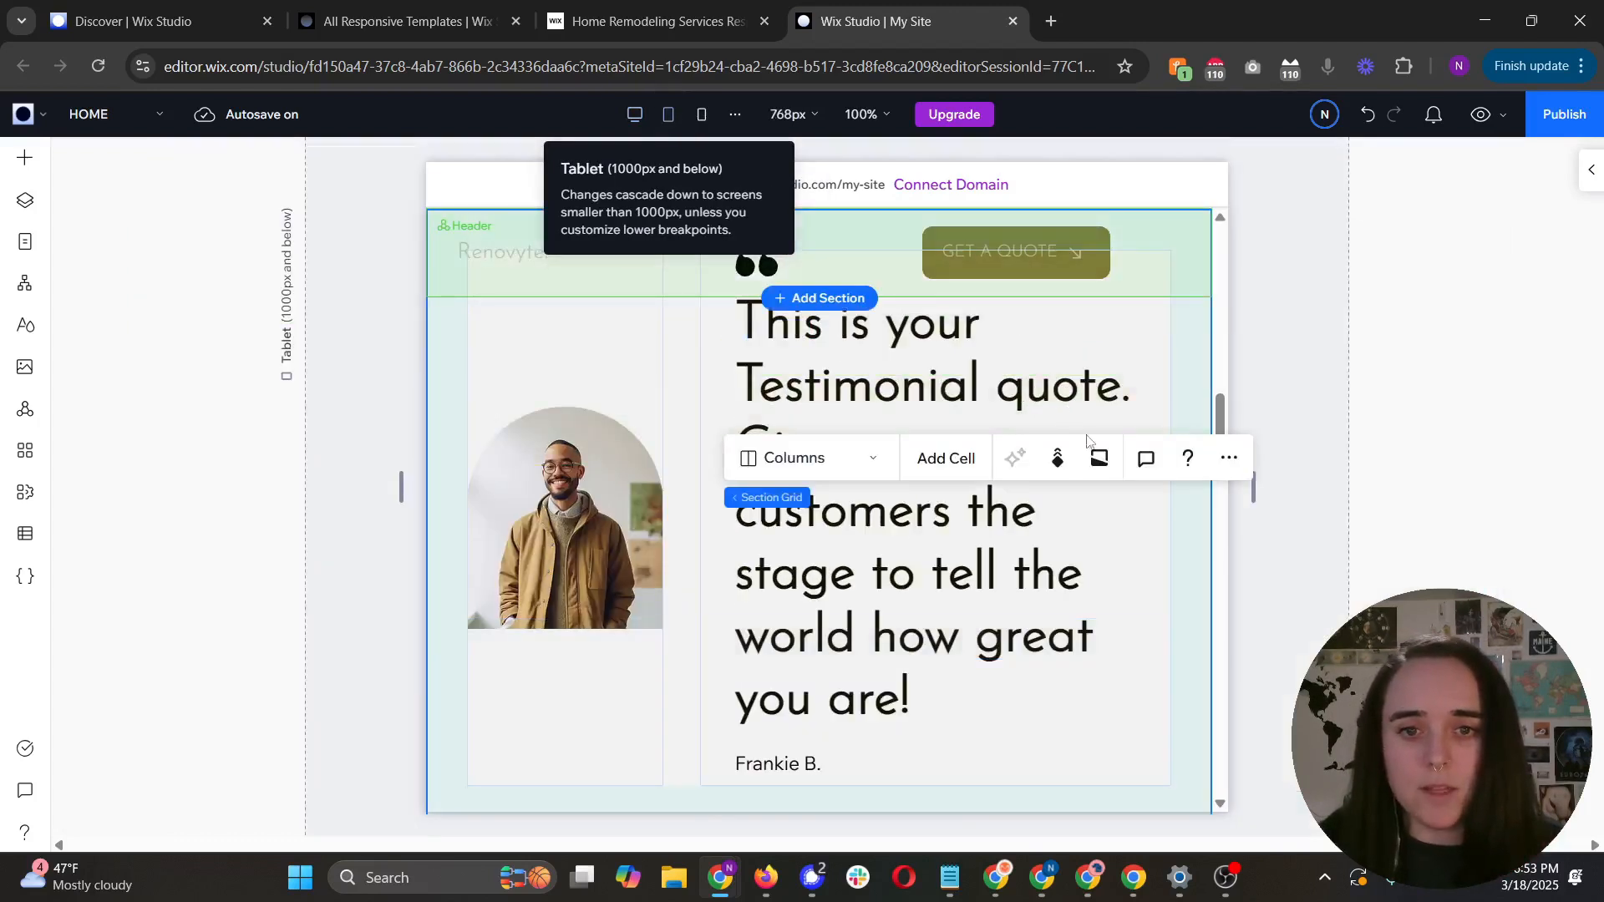
click(707, 360)
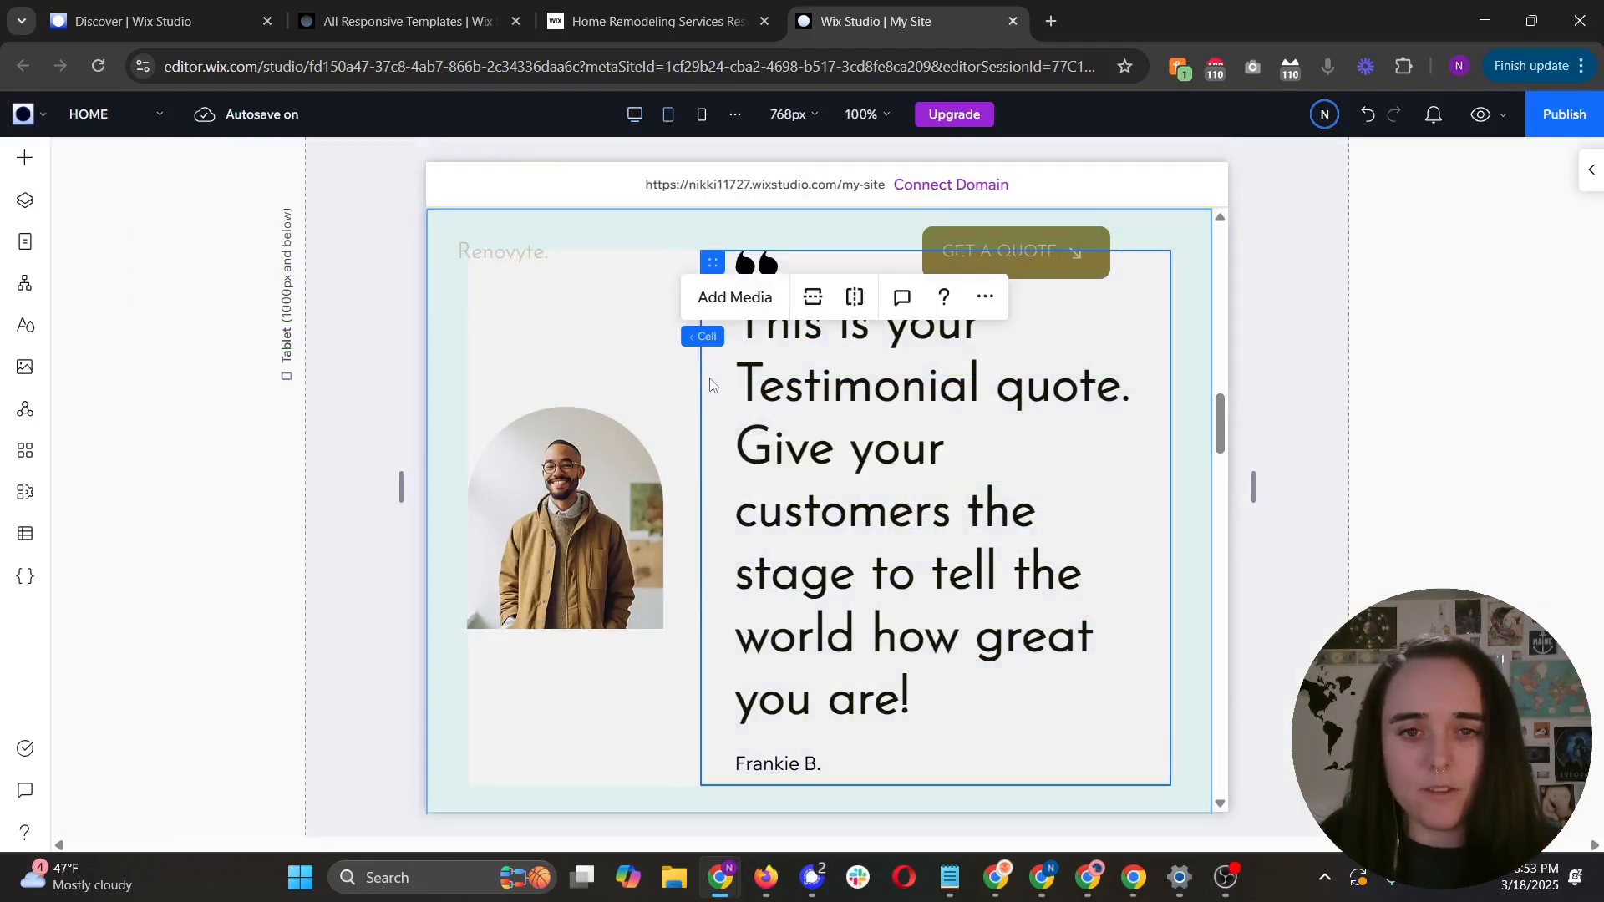
click(638, 395)
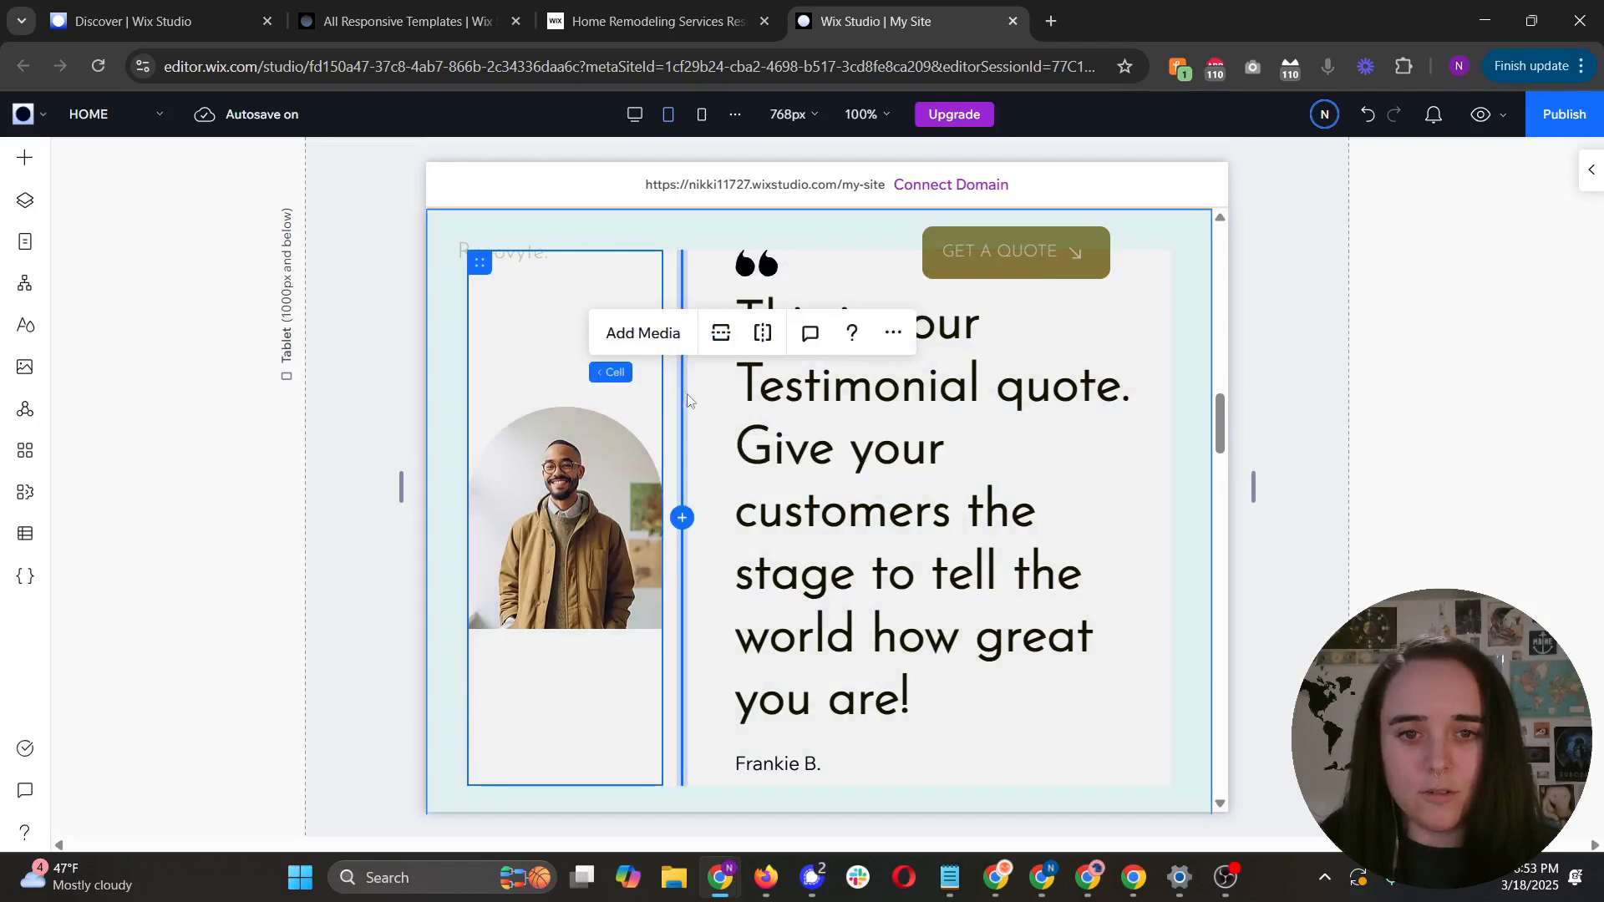
drag(682, 401, 790, 416)
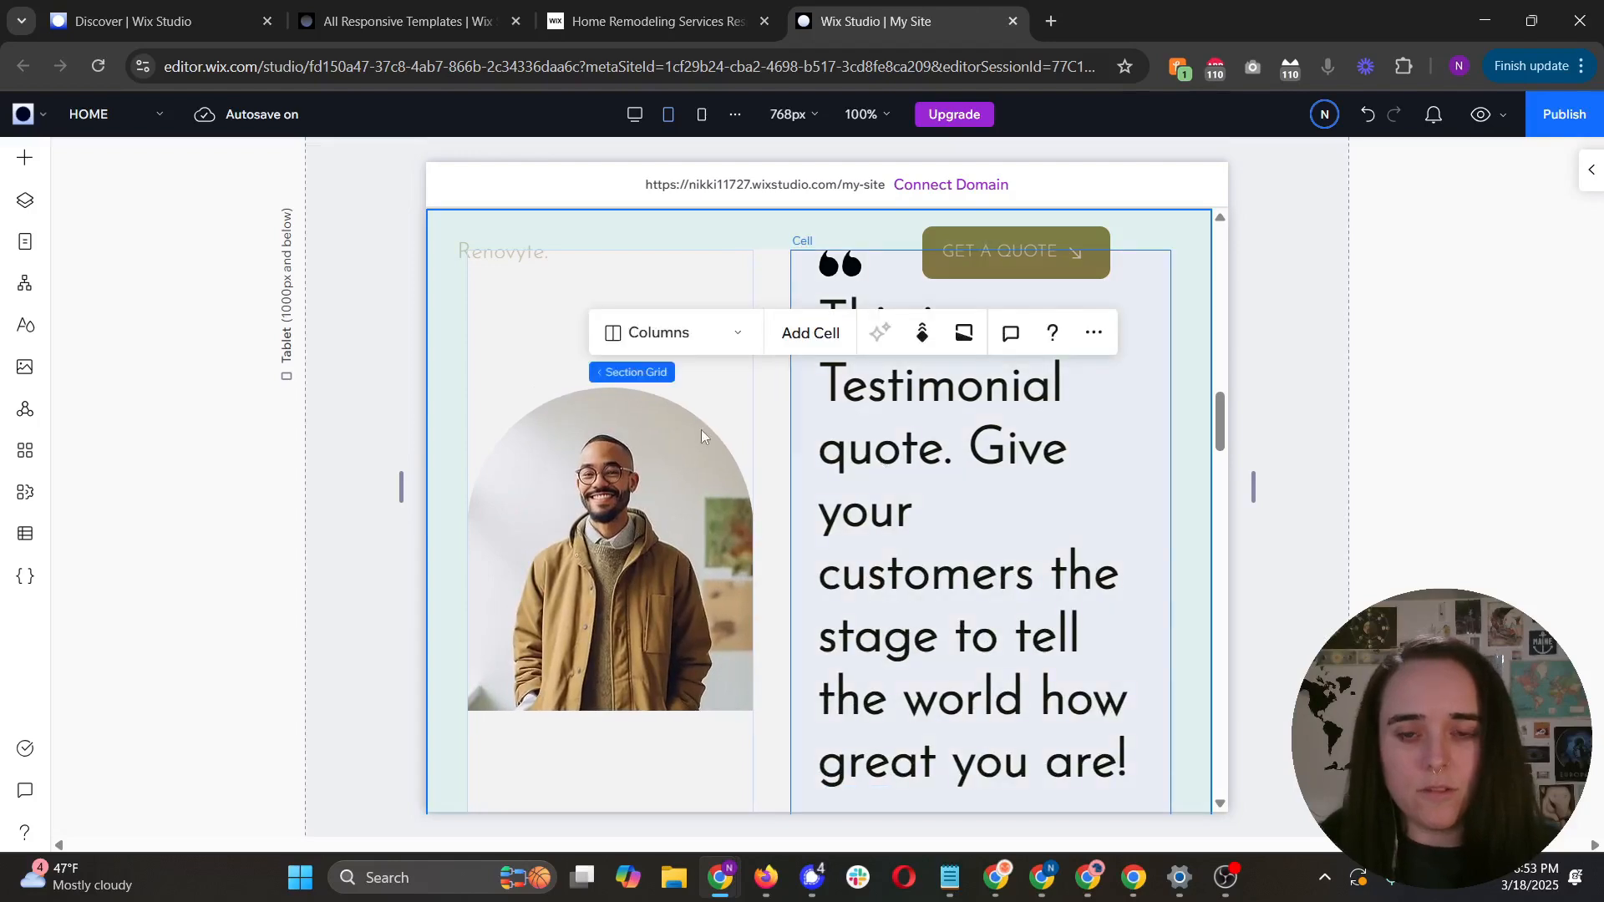
Step: Examine the resized testimonial section and how it meets the Us in Numbers section at tablet width
scroll(675, 455, down, 3)
scroll(677, 440, up, 3)
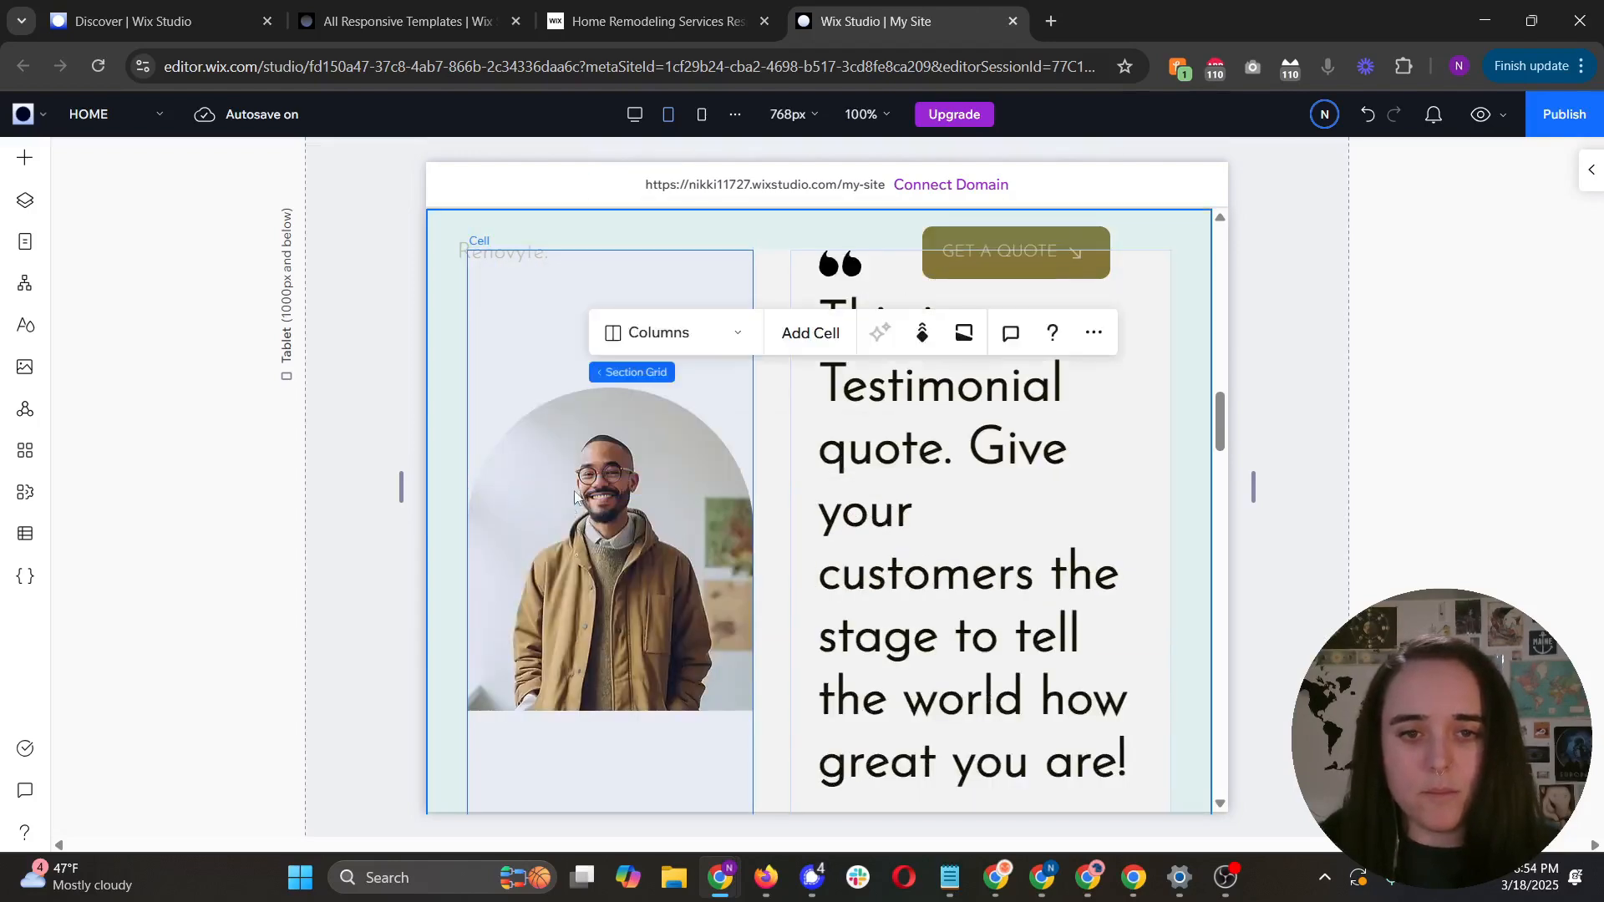
scroll(1014, 490, down, 3)
scroll(1014, 490, up, 3)
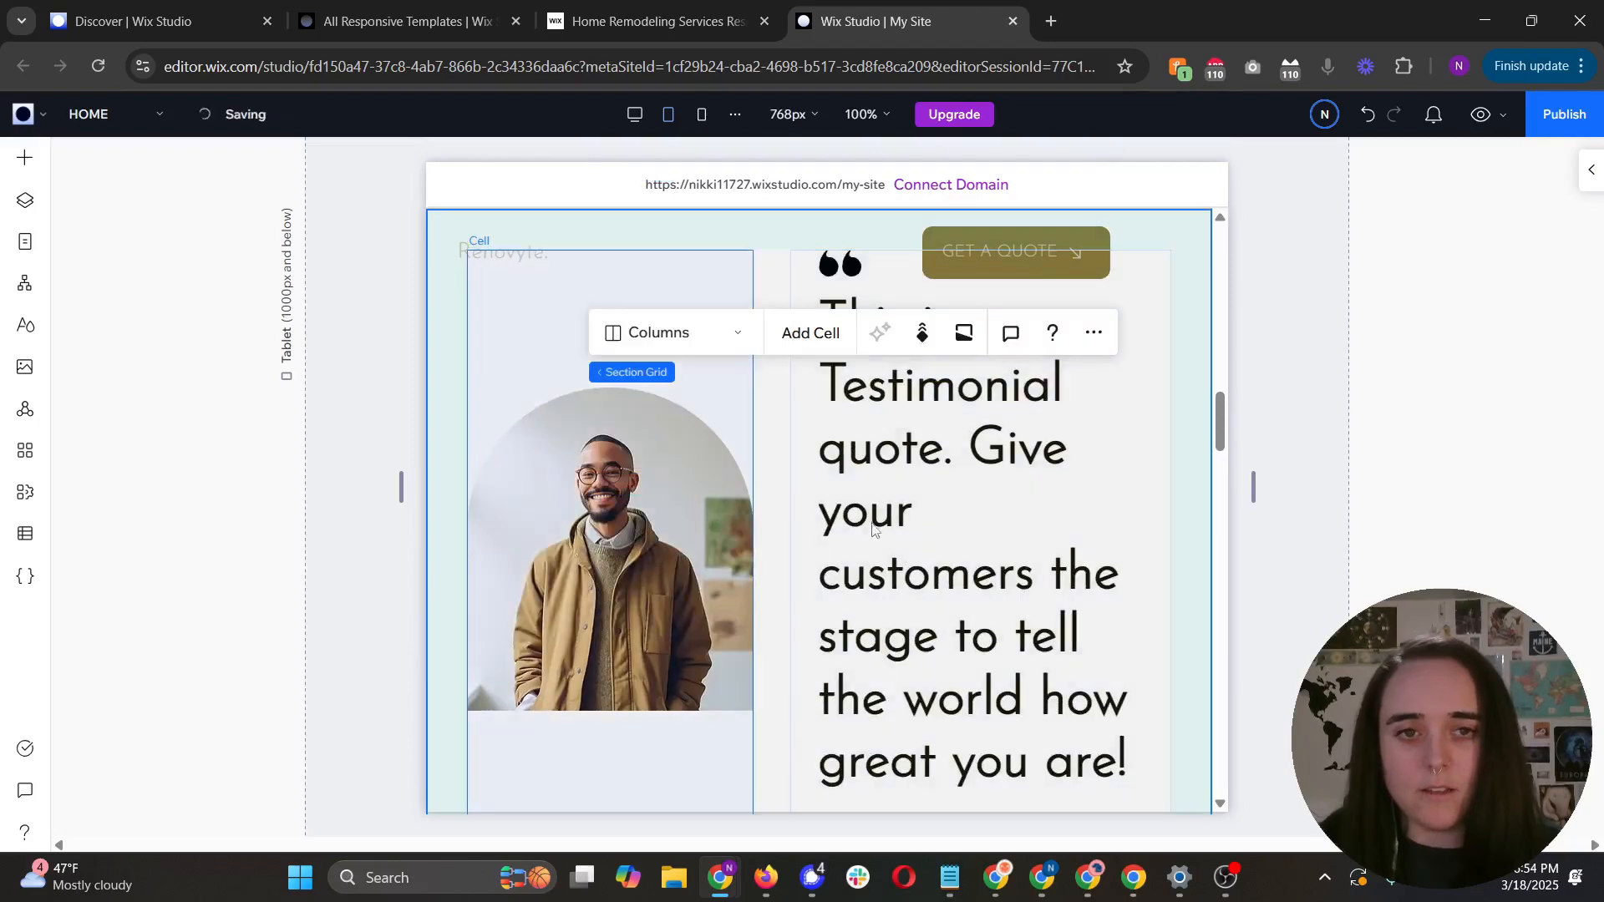
scroll(873, 528, down, 3)
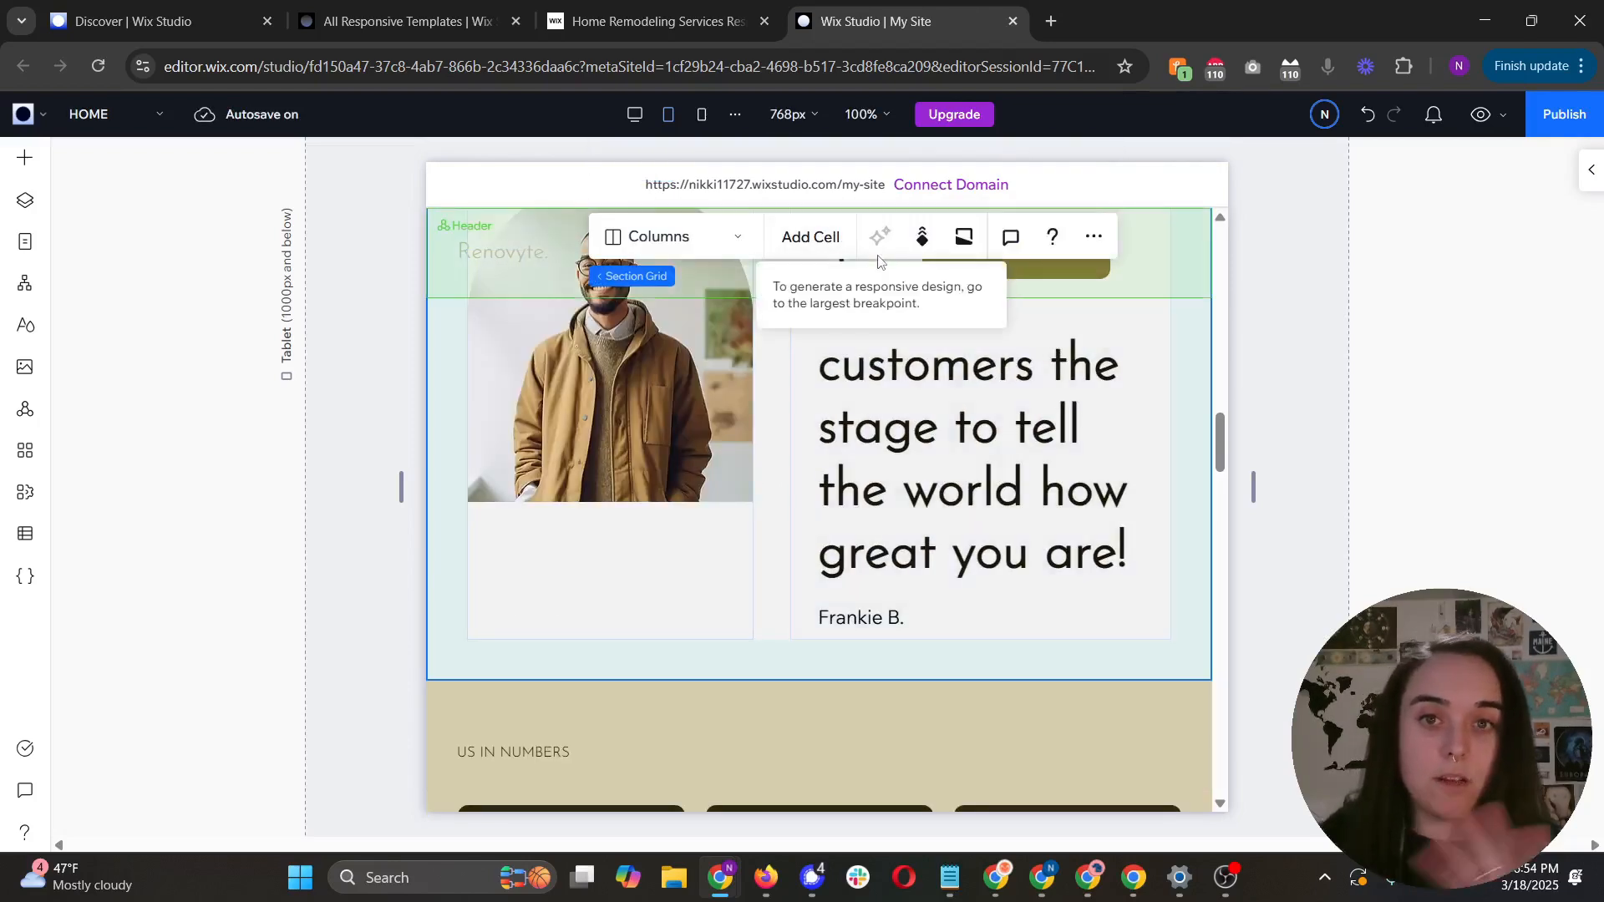
scroll(760, 443, up, 5)
scroll(777, 435, down, 5)
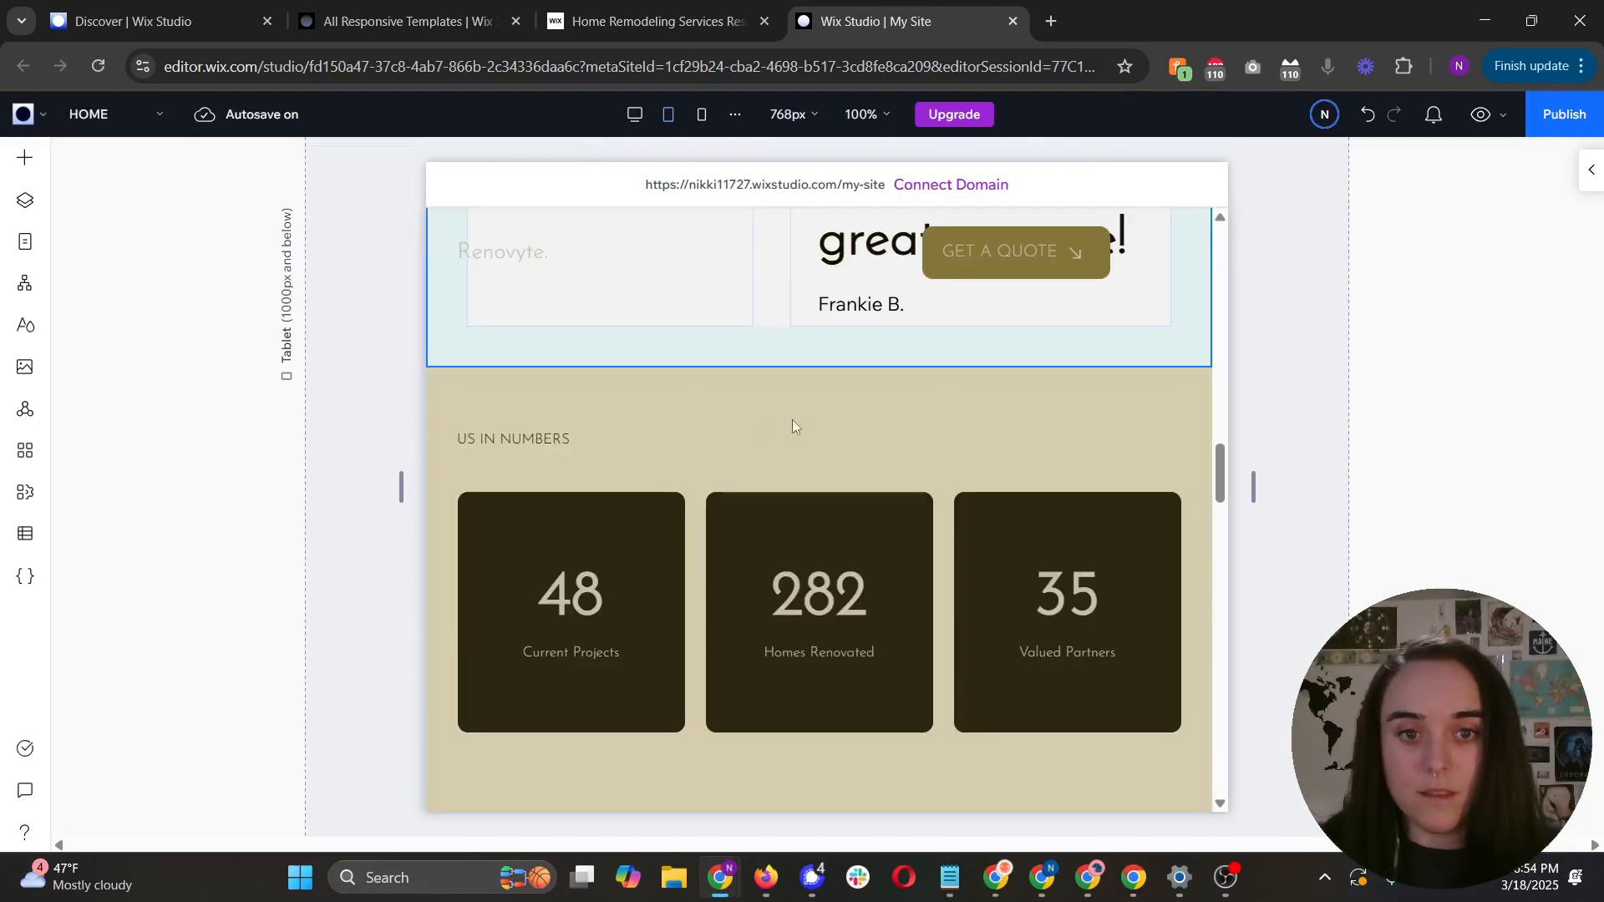
Step: Try to shorten the Us in Numbers section from its top and bottom edges at tablet width
click(858, 413)
drag(927, 369, 847, 459)
scroll(847, 460, down, 3)
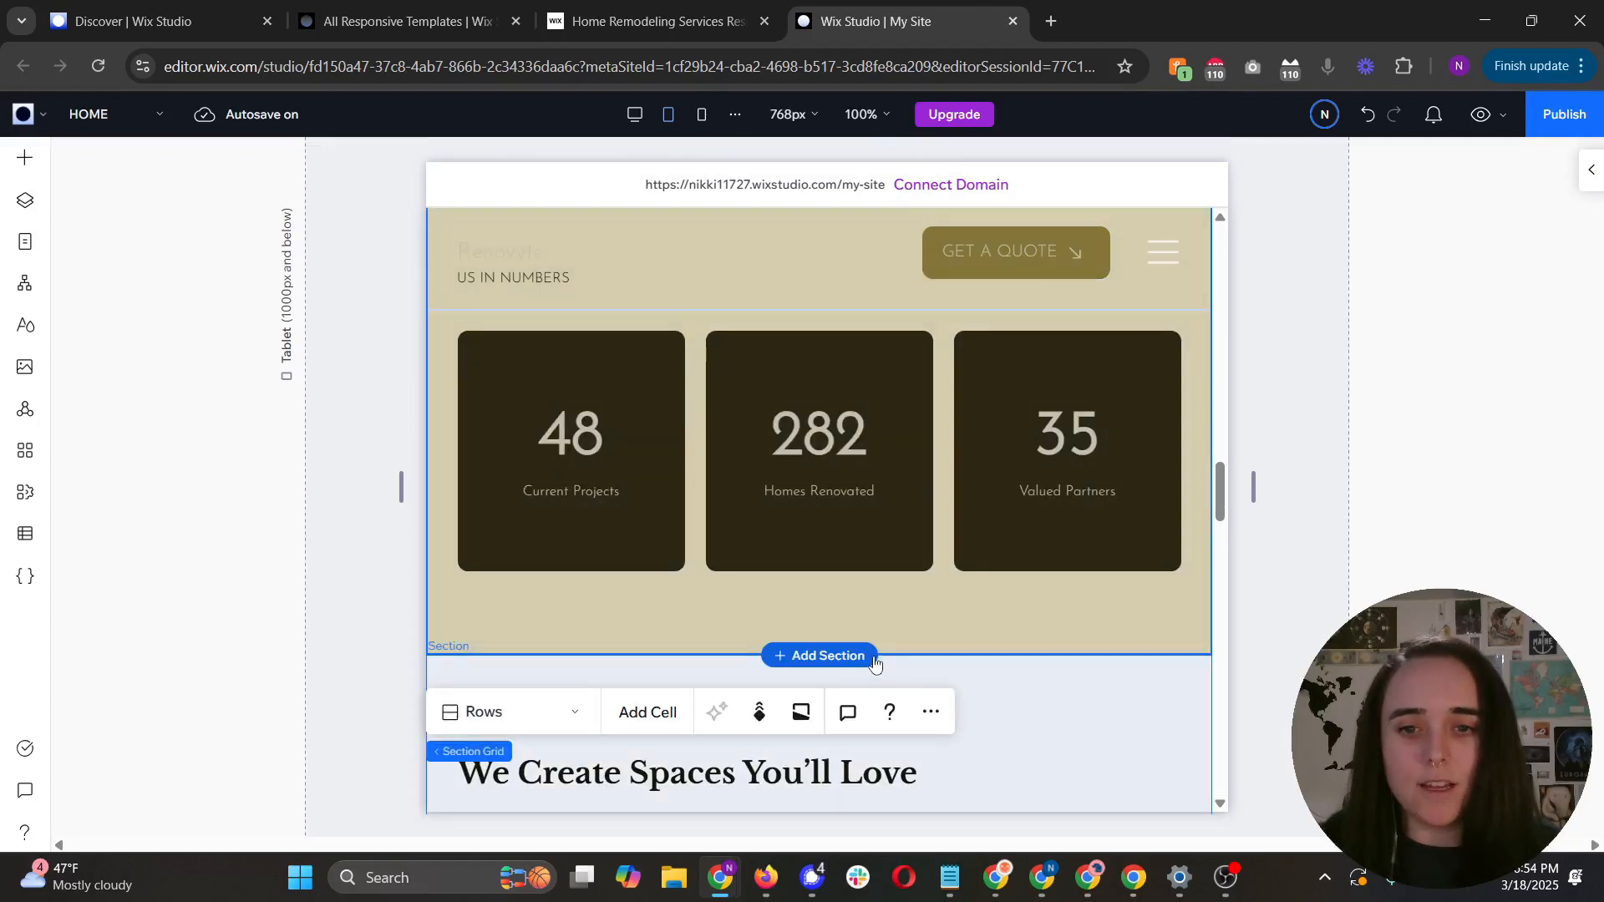
drag(889, 655, 896, 616)
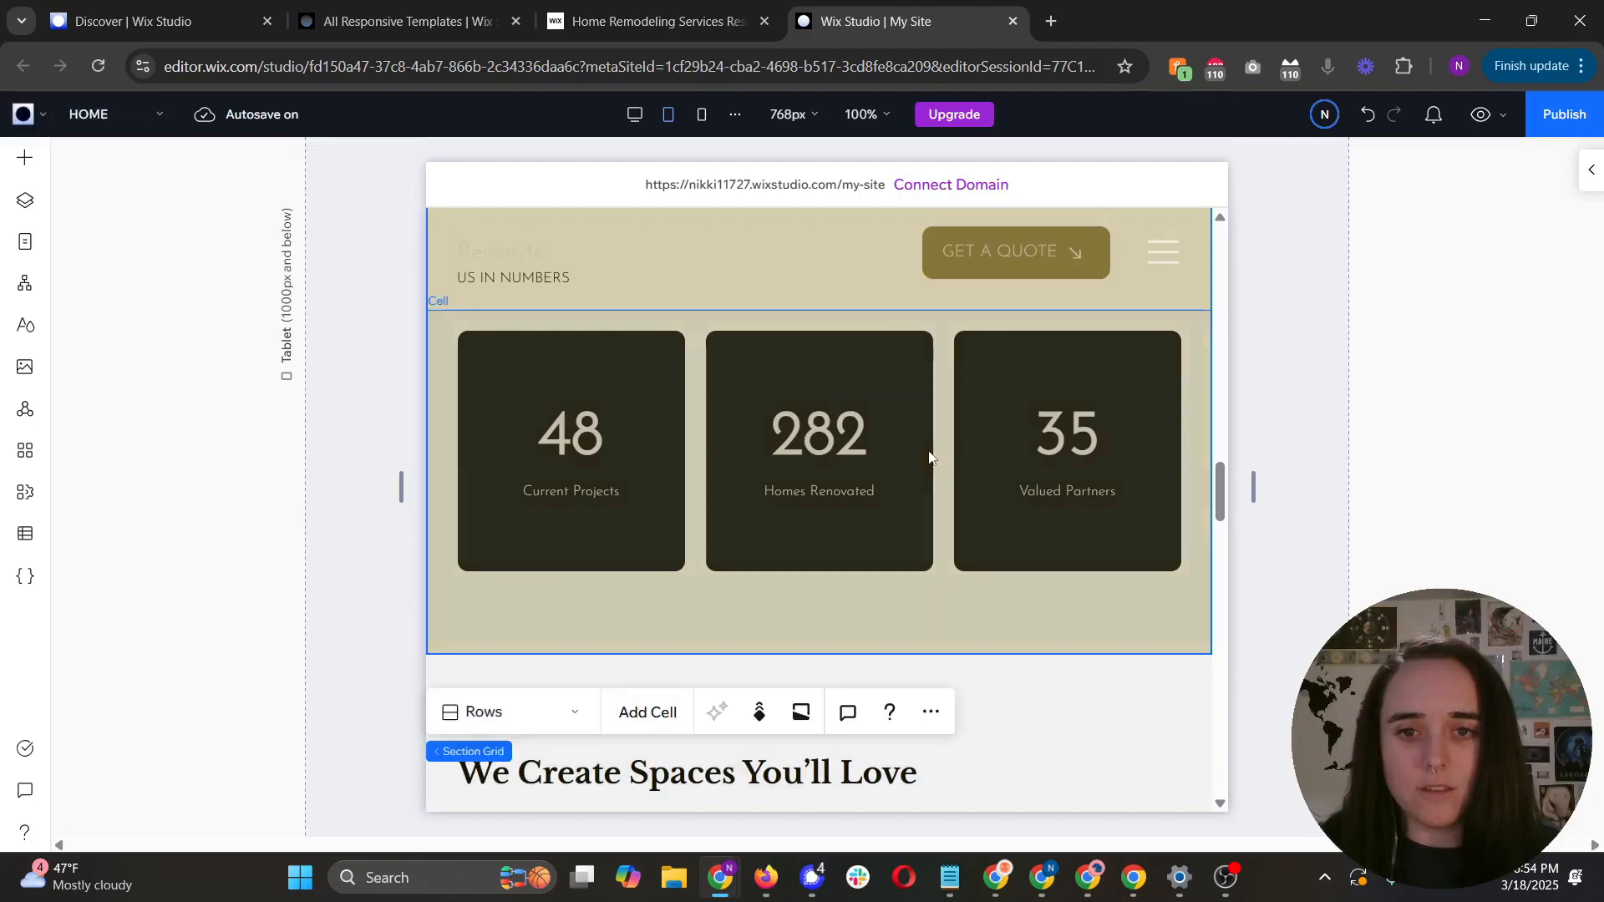
Step: Reduce the top padding above the Us in Numbers heading and shorten the heading's row
scroll(854, 351, up, 2)
click(854, 358)
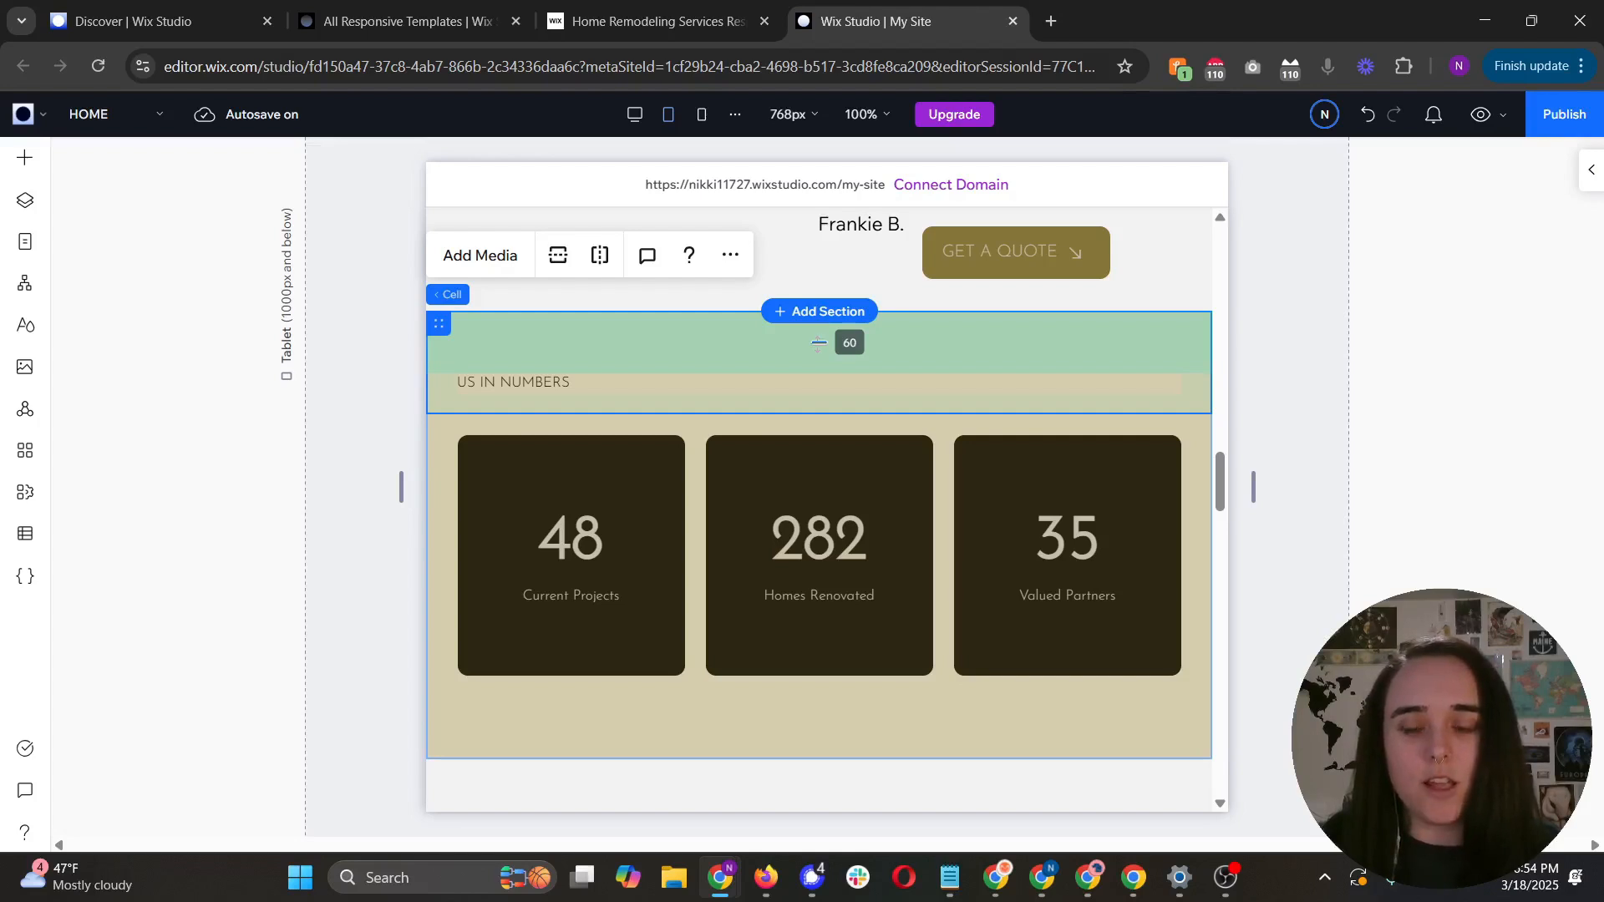
mouse_move(818, 345)
mouse_down()
mouse_move(818, 365)
mouse_move(818, 326)
mouse_up()
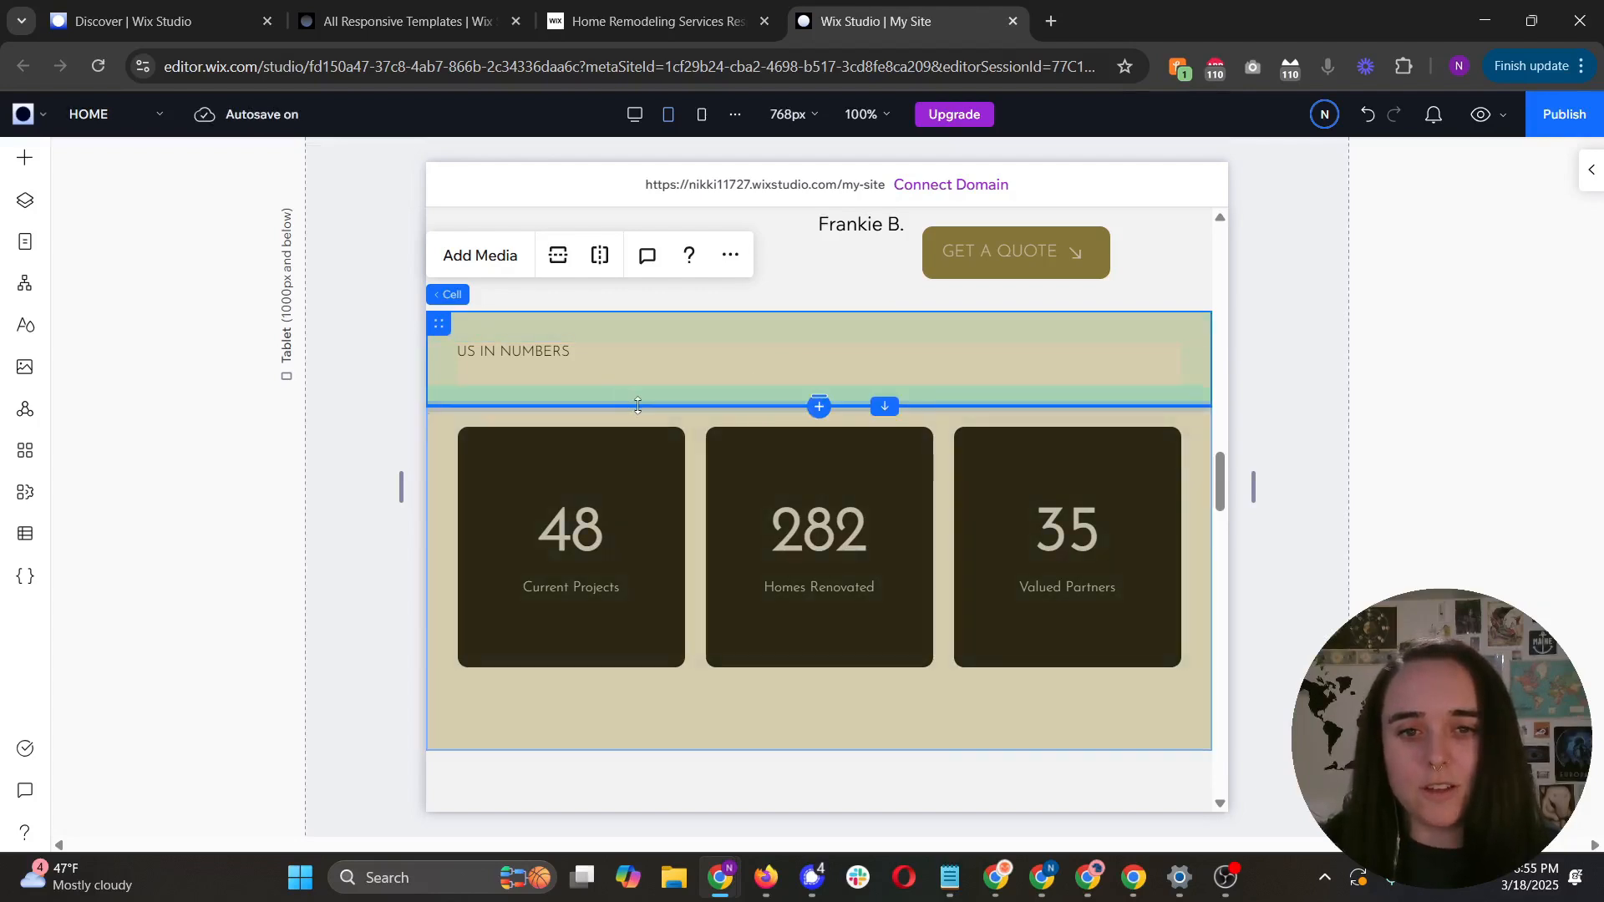
drag(636, 406, 644, 374)
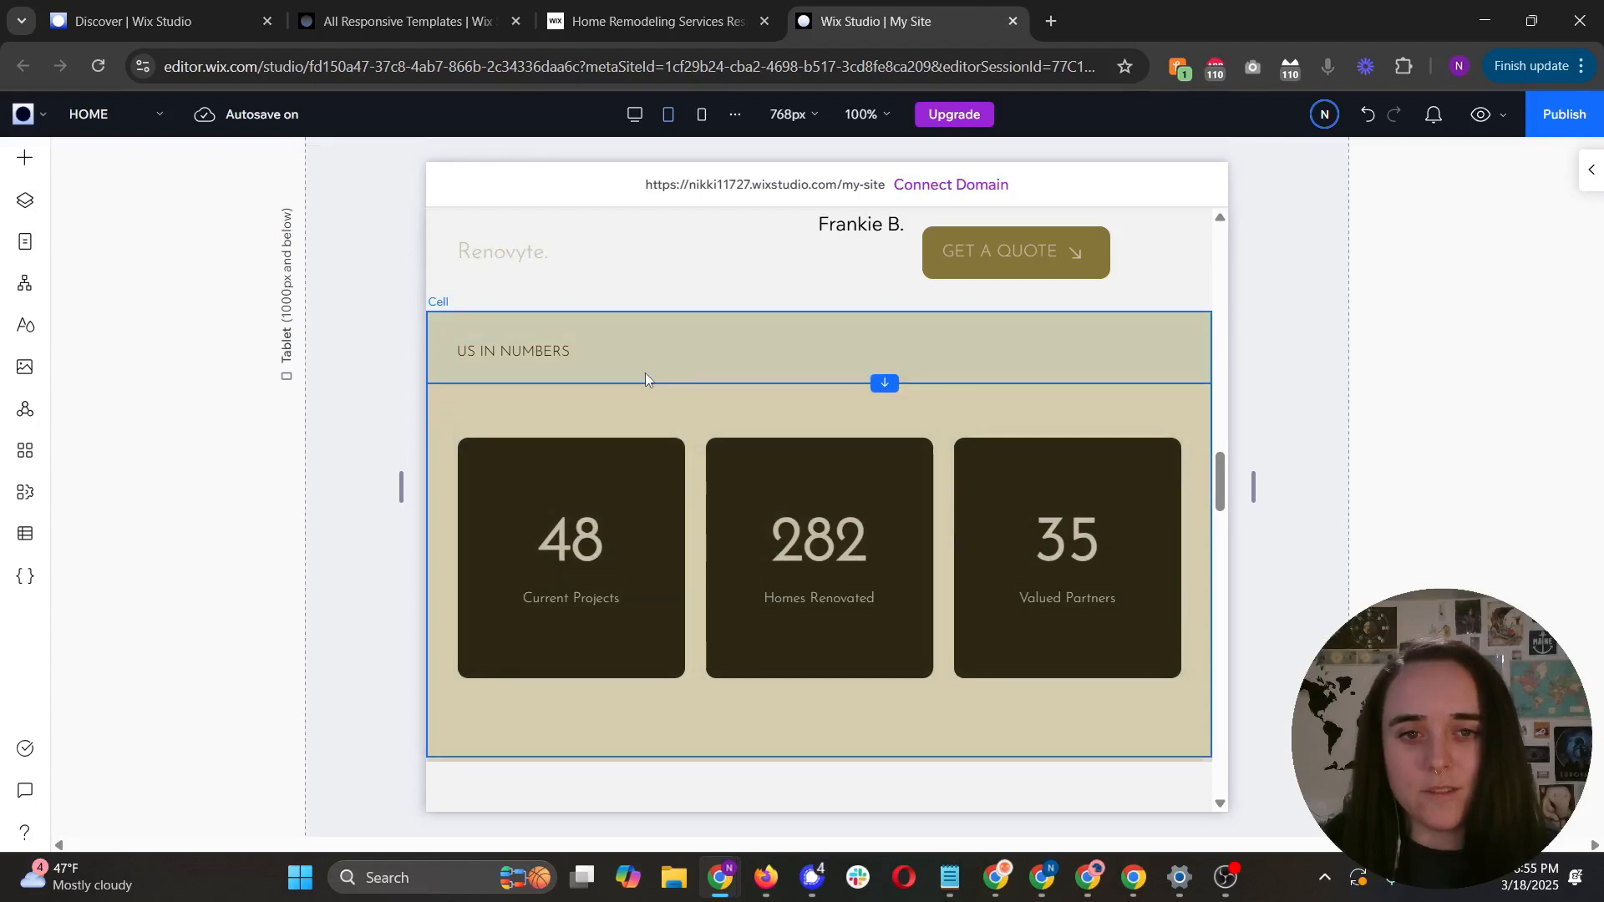
Step: Tighten the vertical padding and height of the Us in Numbers cell that holds the three number cards
click(878, 655)
drag(819, 733, 850, 595)
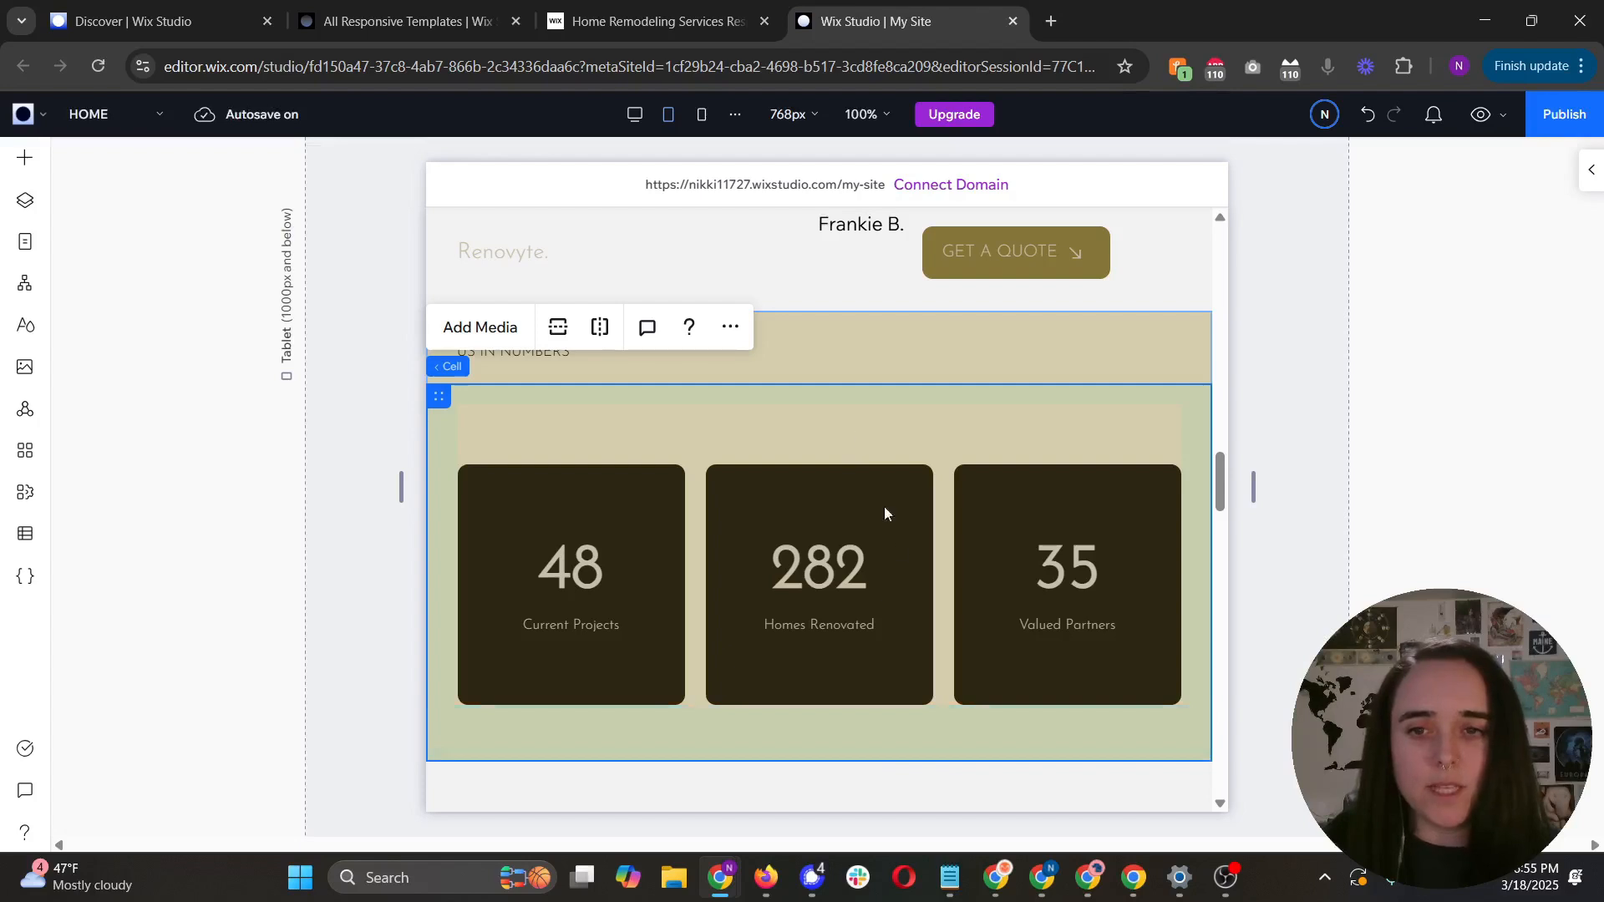
drag(900, 763, 906, 718)
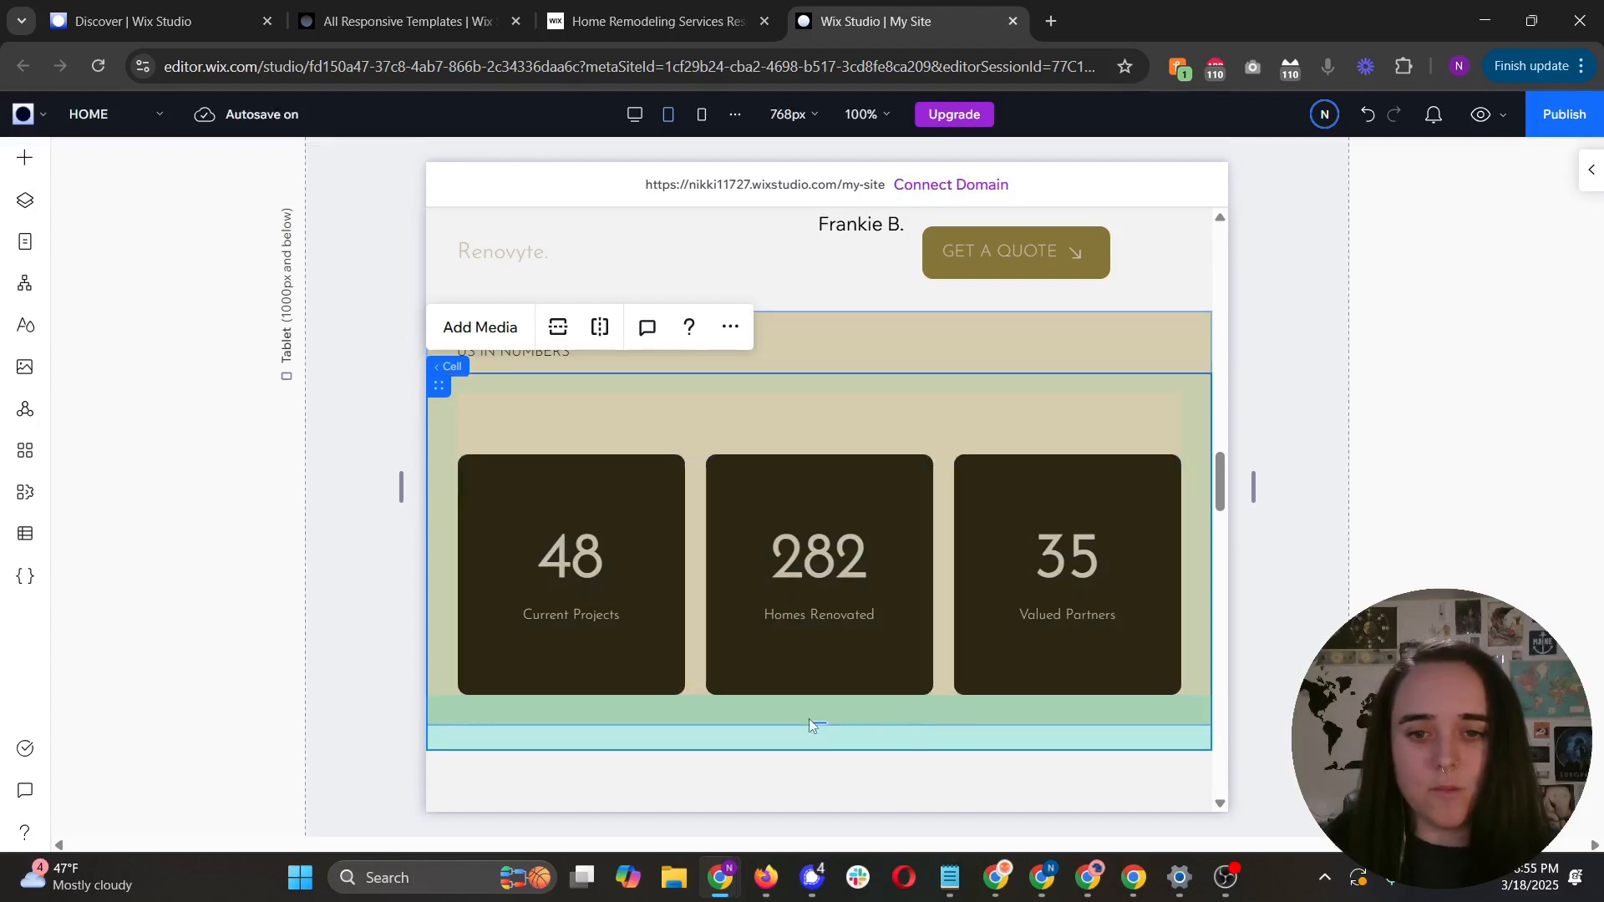
drag(821, 413, 821, 386)
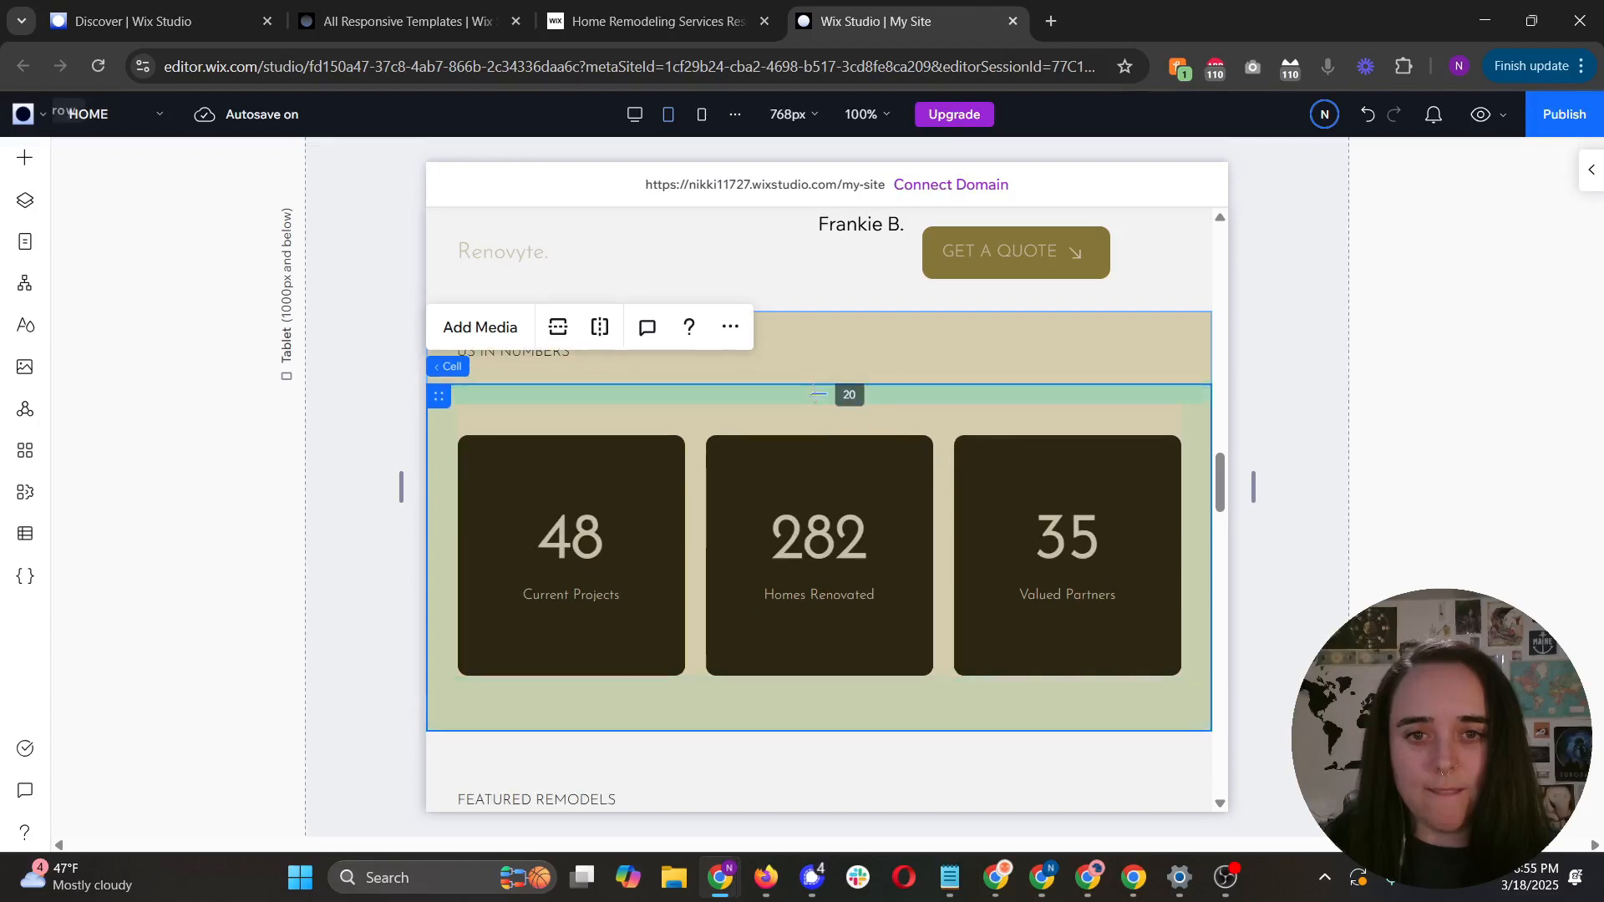
Step: Preview the home page at tablet width and check the Testimonial and Us in Numbers sections
click(1481, 115)
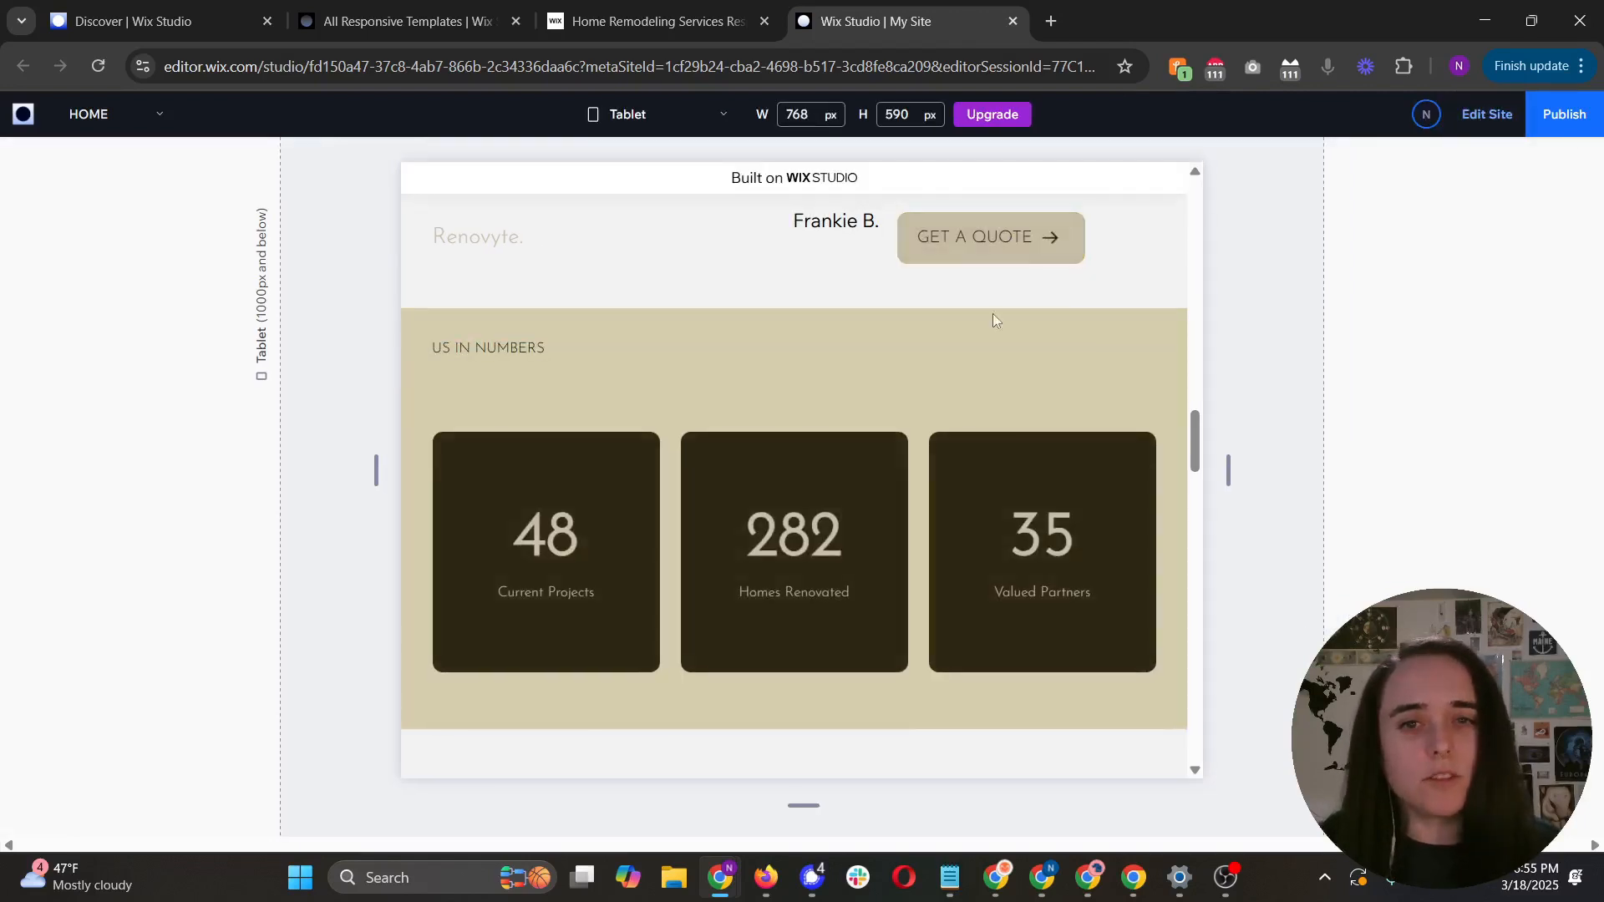
scroll(792, 425, down, 2)
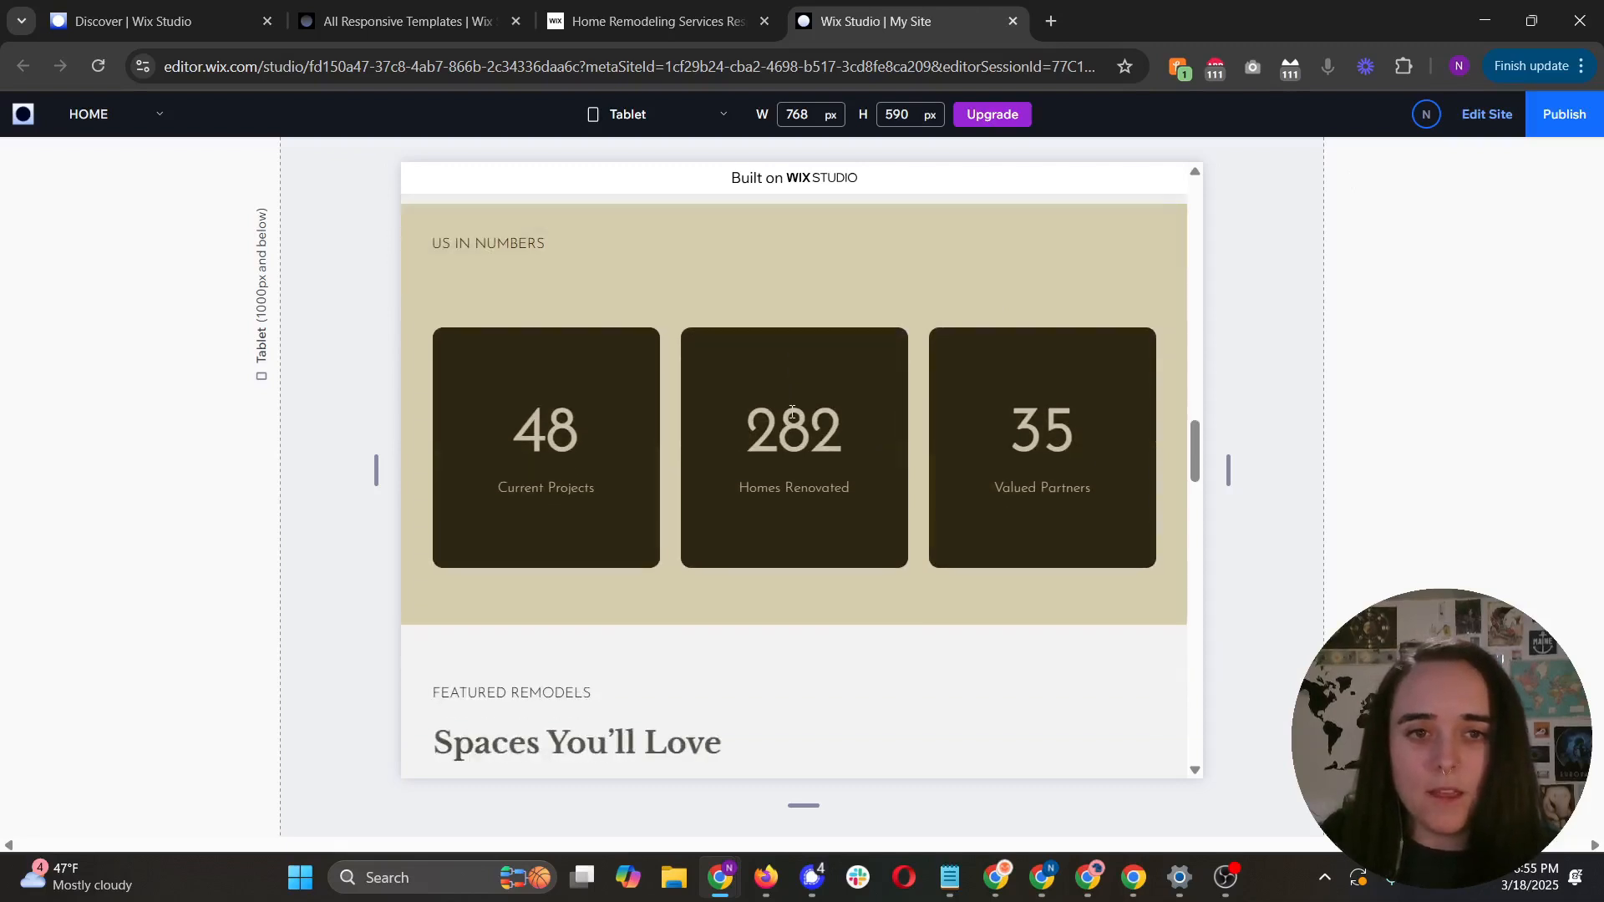
scroll(760, 511, up, 2)
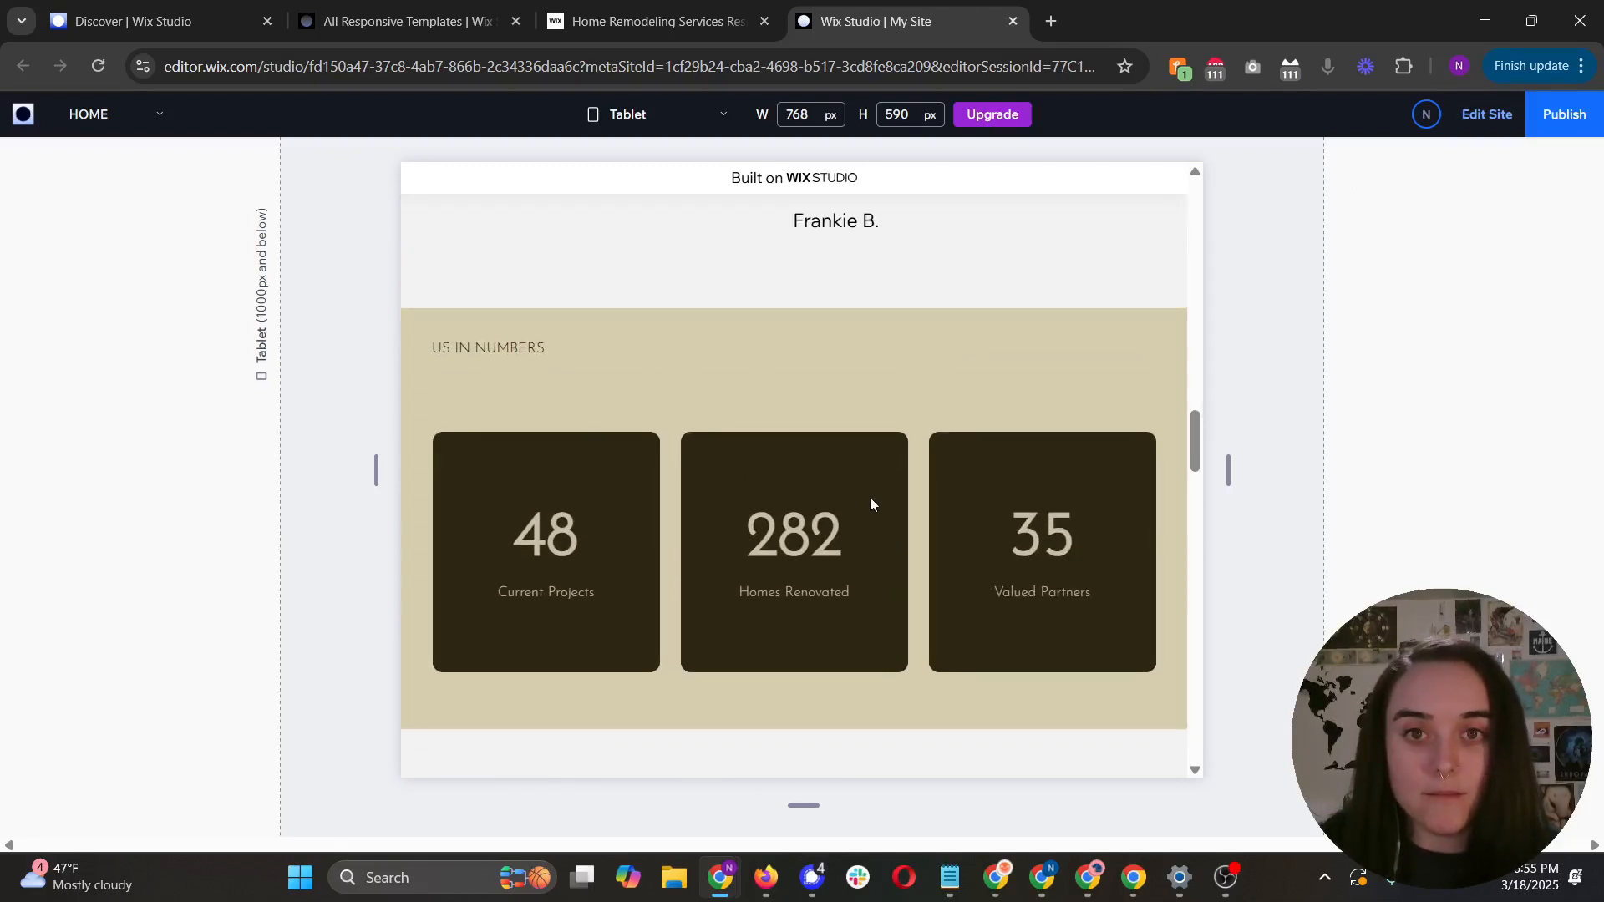
scroll(870, 498, up, 6)
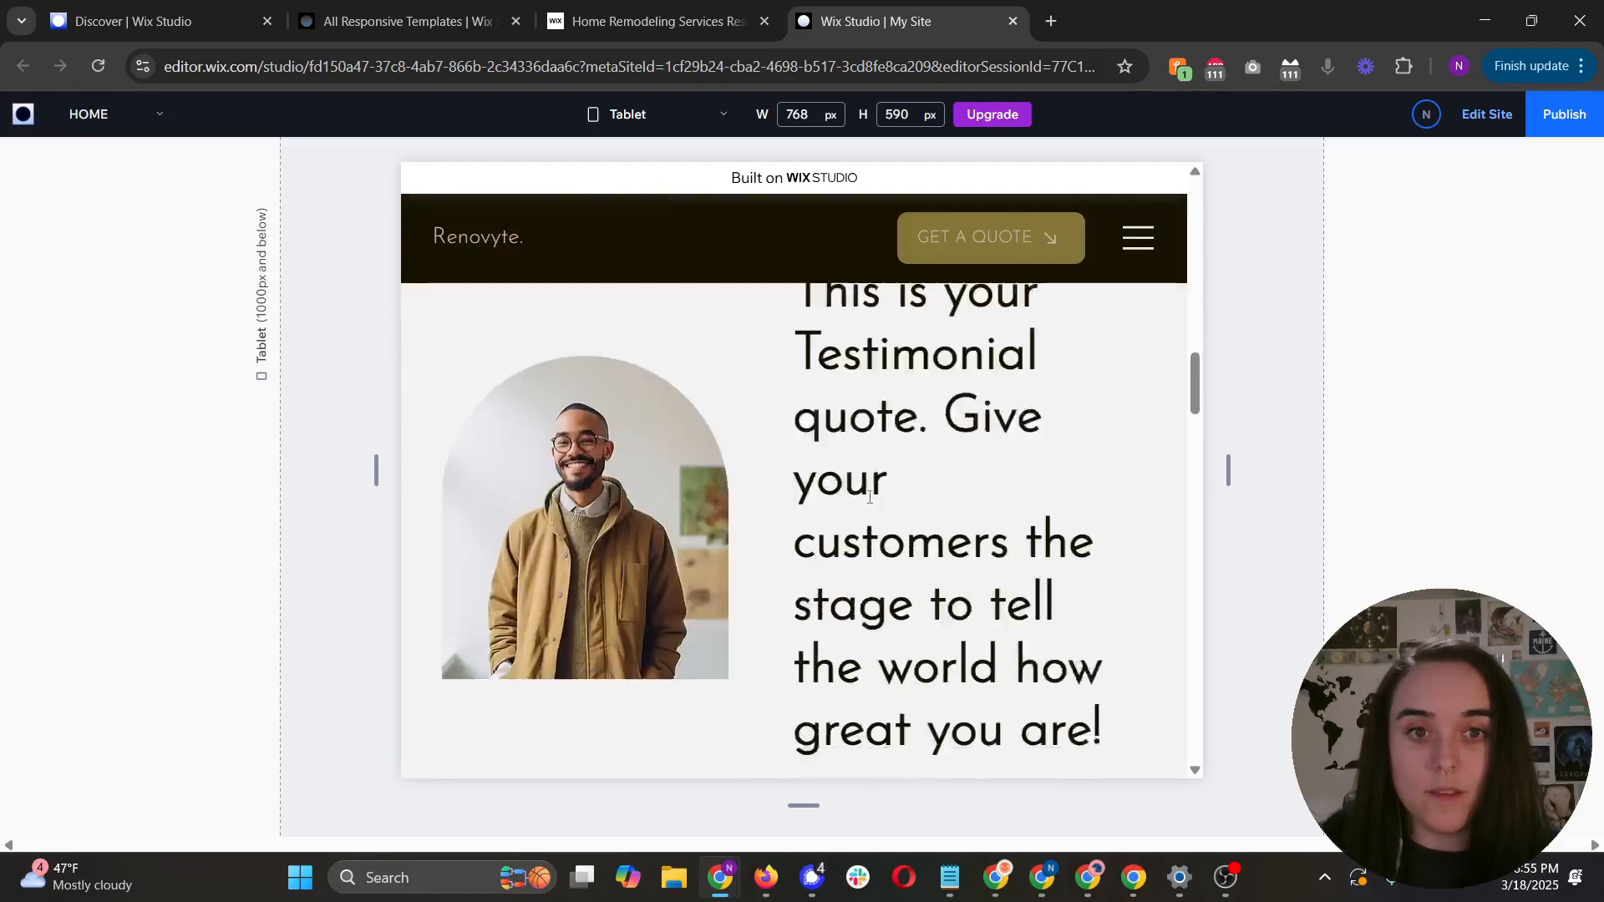
scroll(870, 498, down, 4)
Step: Switch the preview to the Mobile breakpoint and look over the home page from the hero to the Us in Numbers section
click(662, 117)
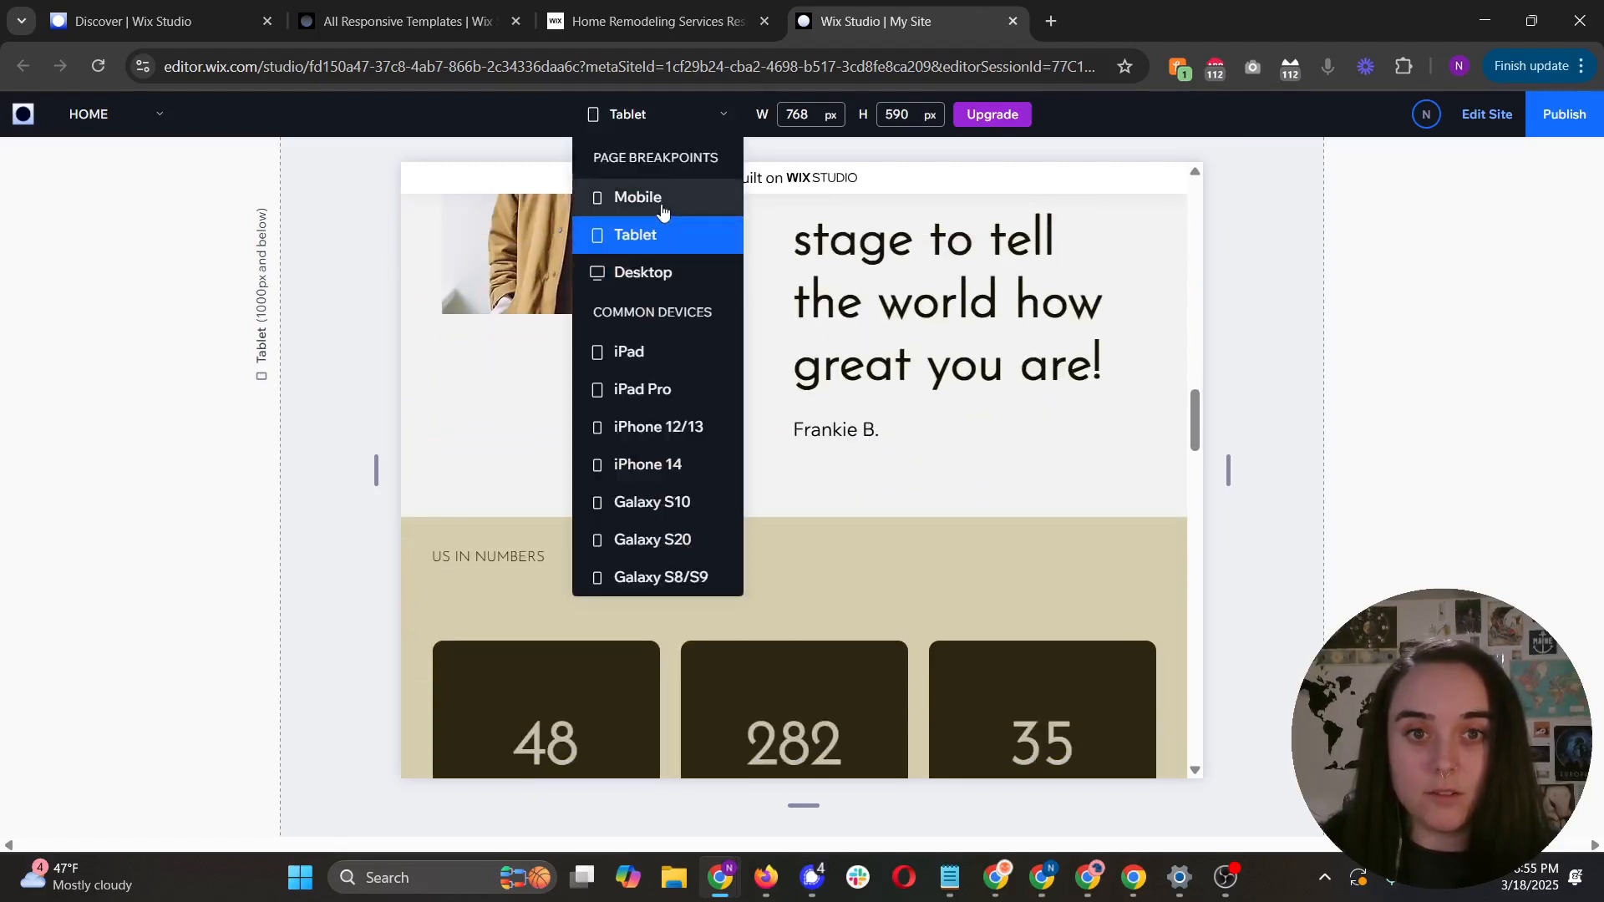
click(660, 204)
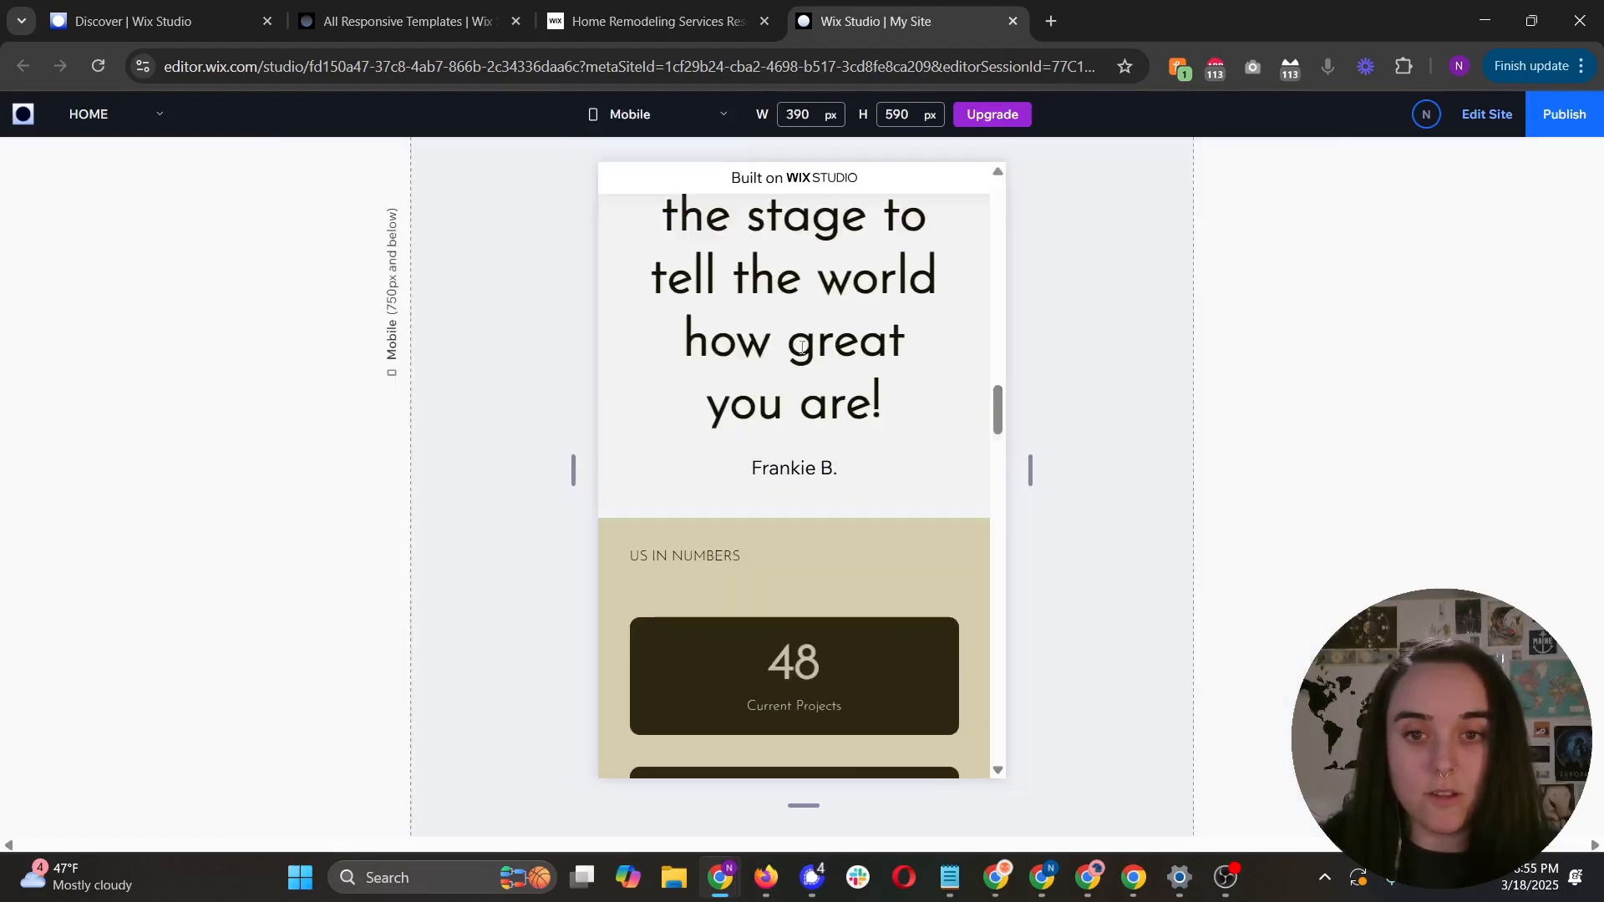
scroll(800, 348, up, 5)
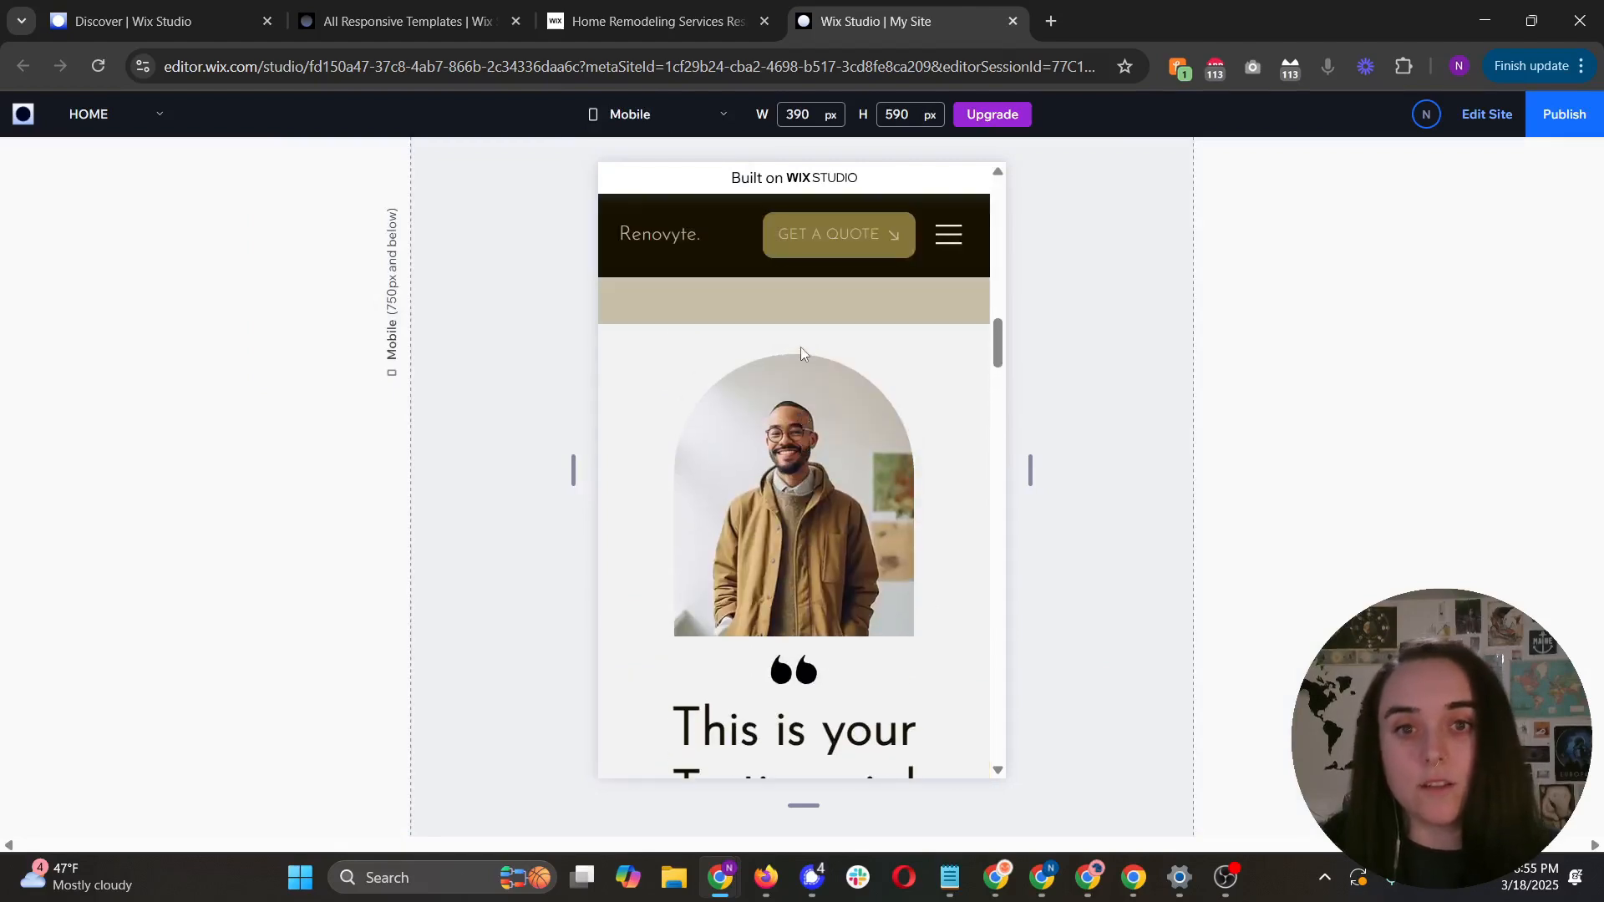
scroll(801, 347, up, 10)
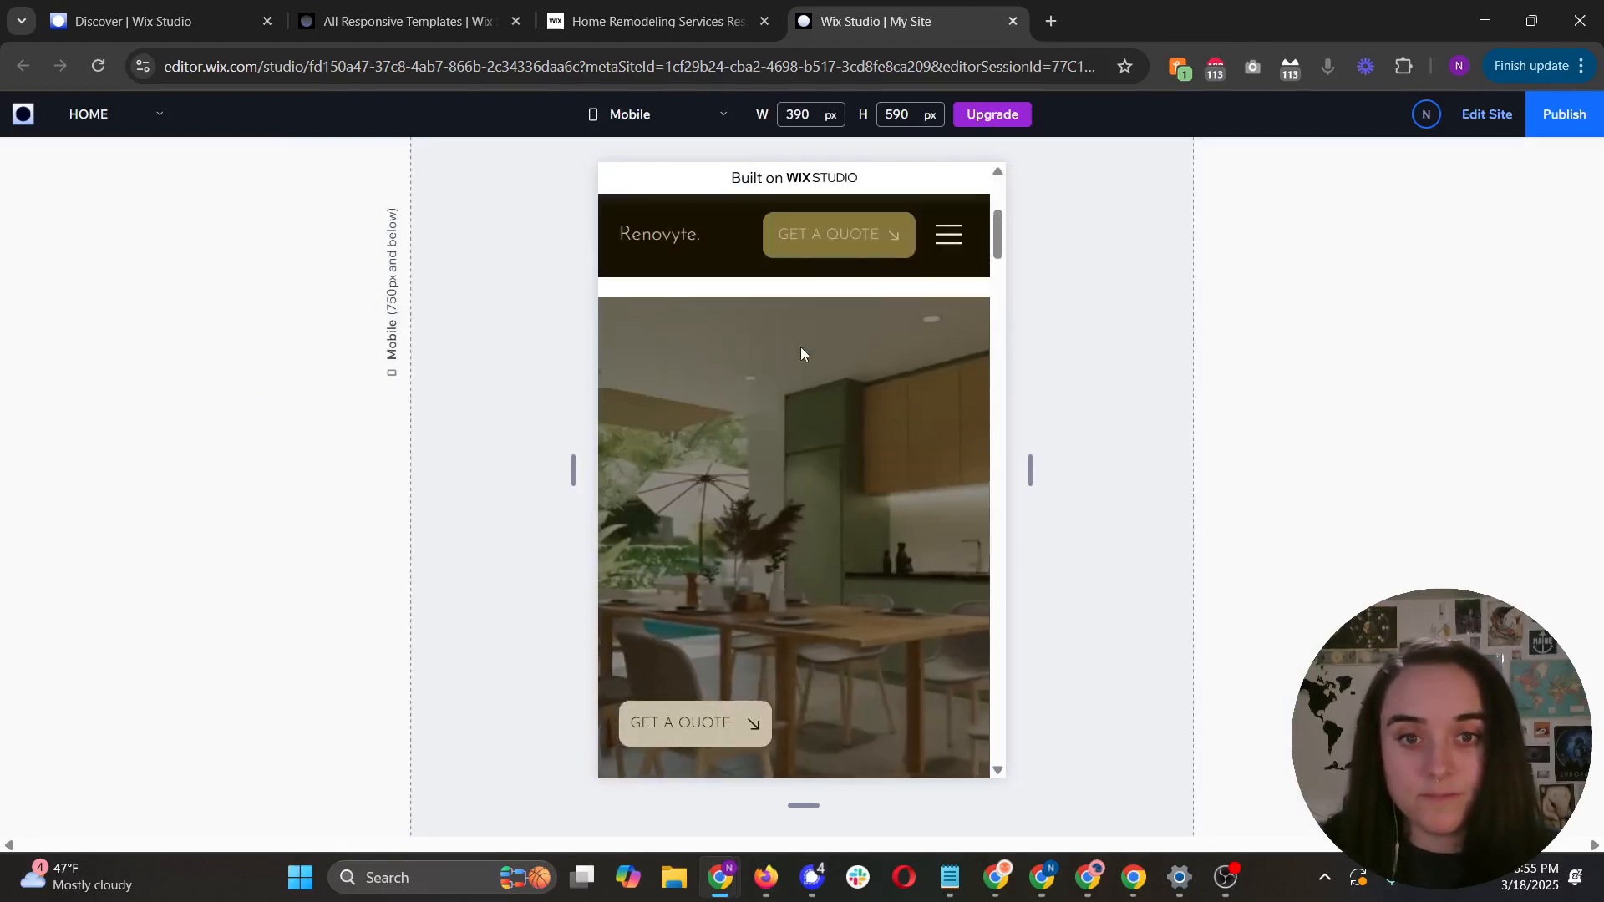
scroll(800, 348, down, 10)
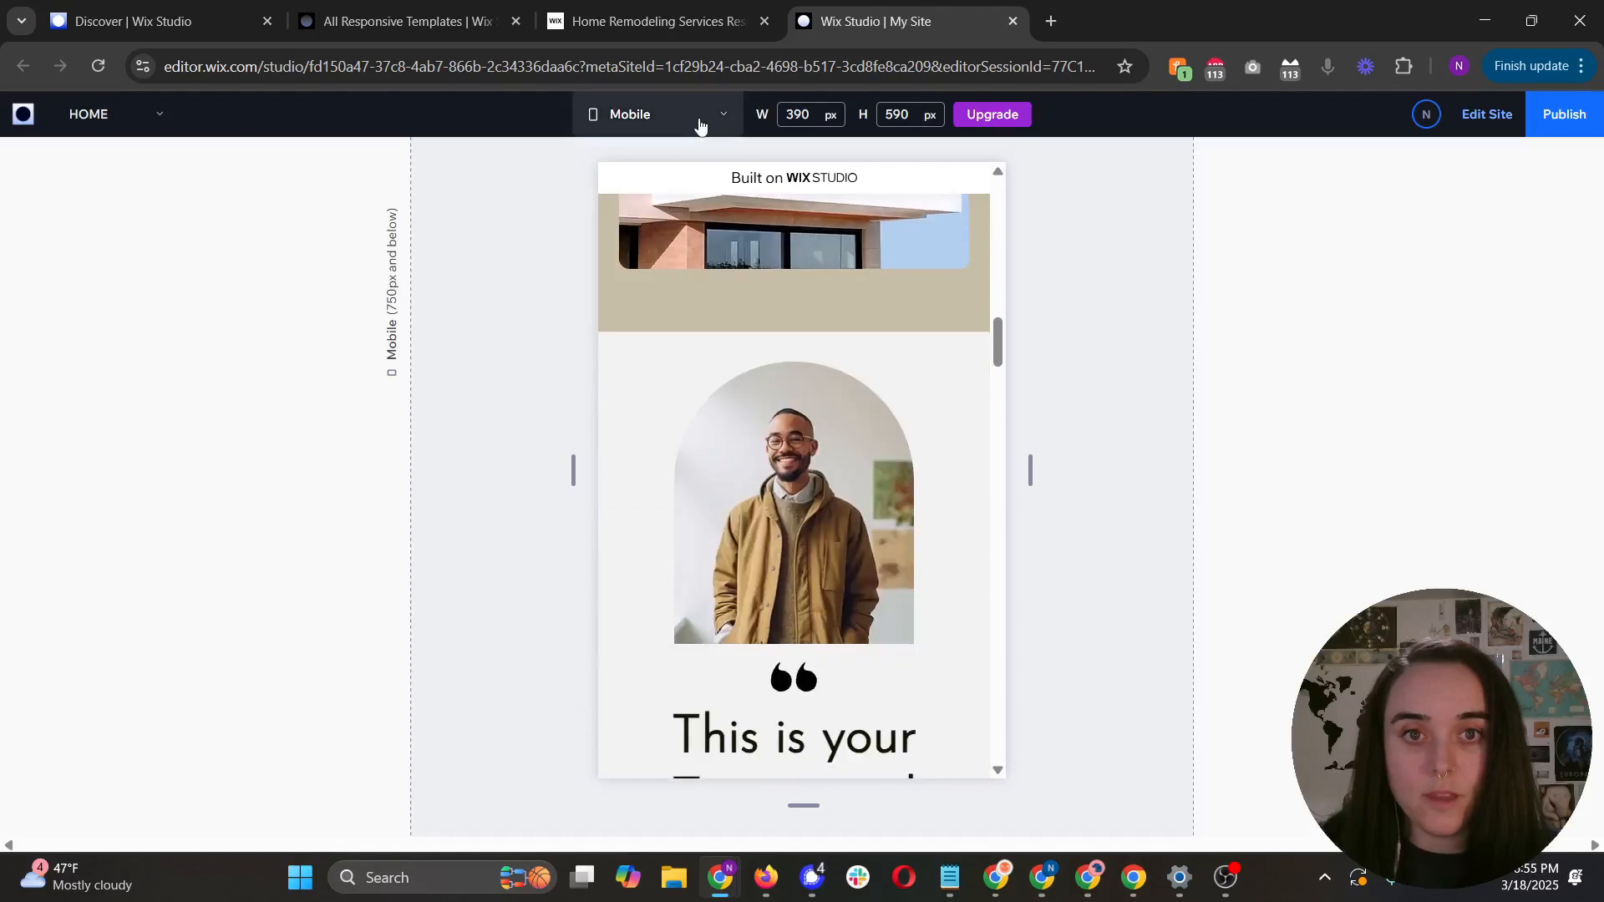
Step: Switch the preview to the Desktop breakpoint and review the About, Testimonial and Us in Numbers sections
click(700, 125)
click(686, 278)
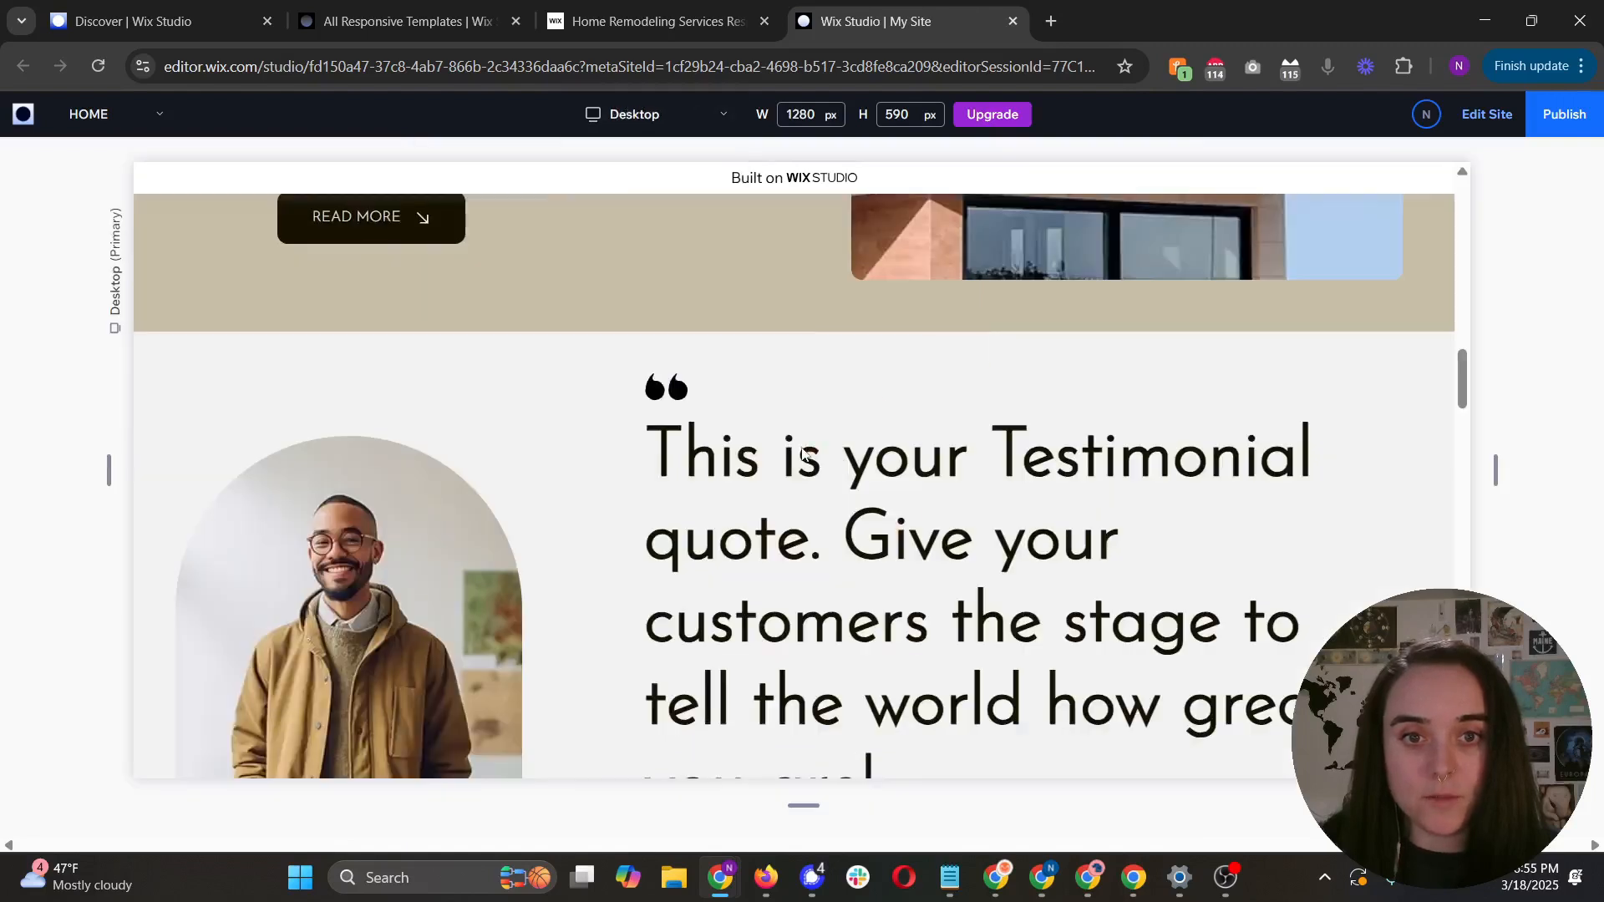
scroll(929, 367, up, 6)
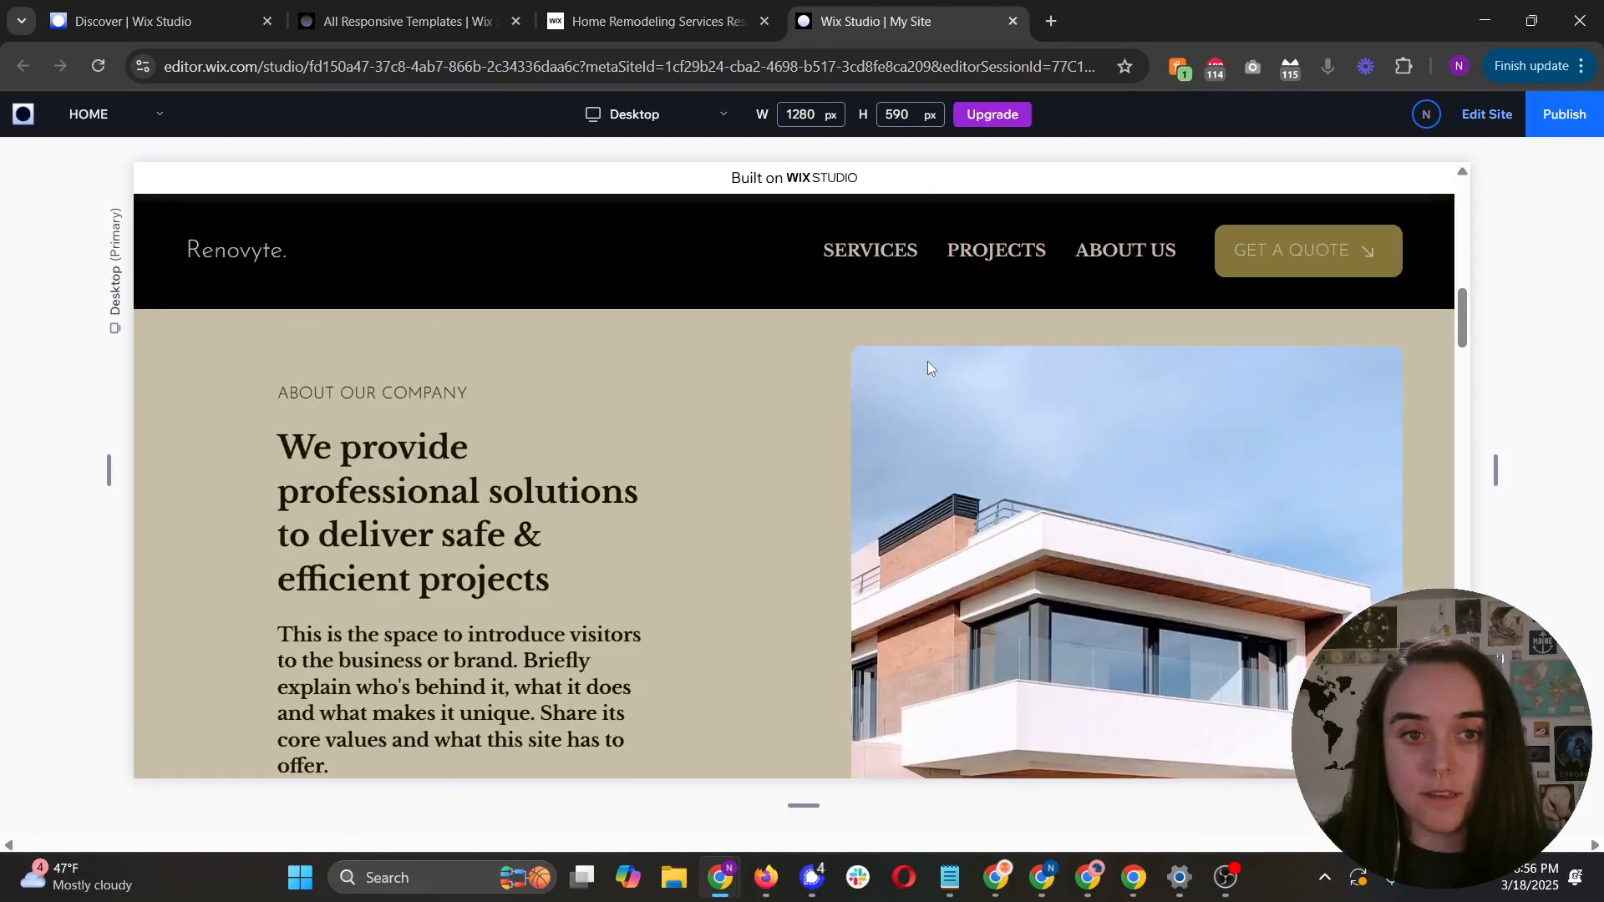
scroll(927, 368, down, 3)
scroll(926, 361, down, 10)
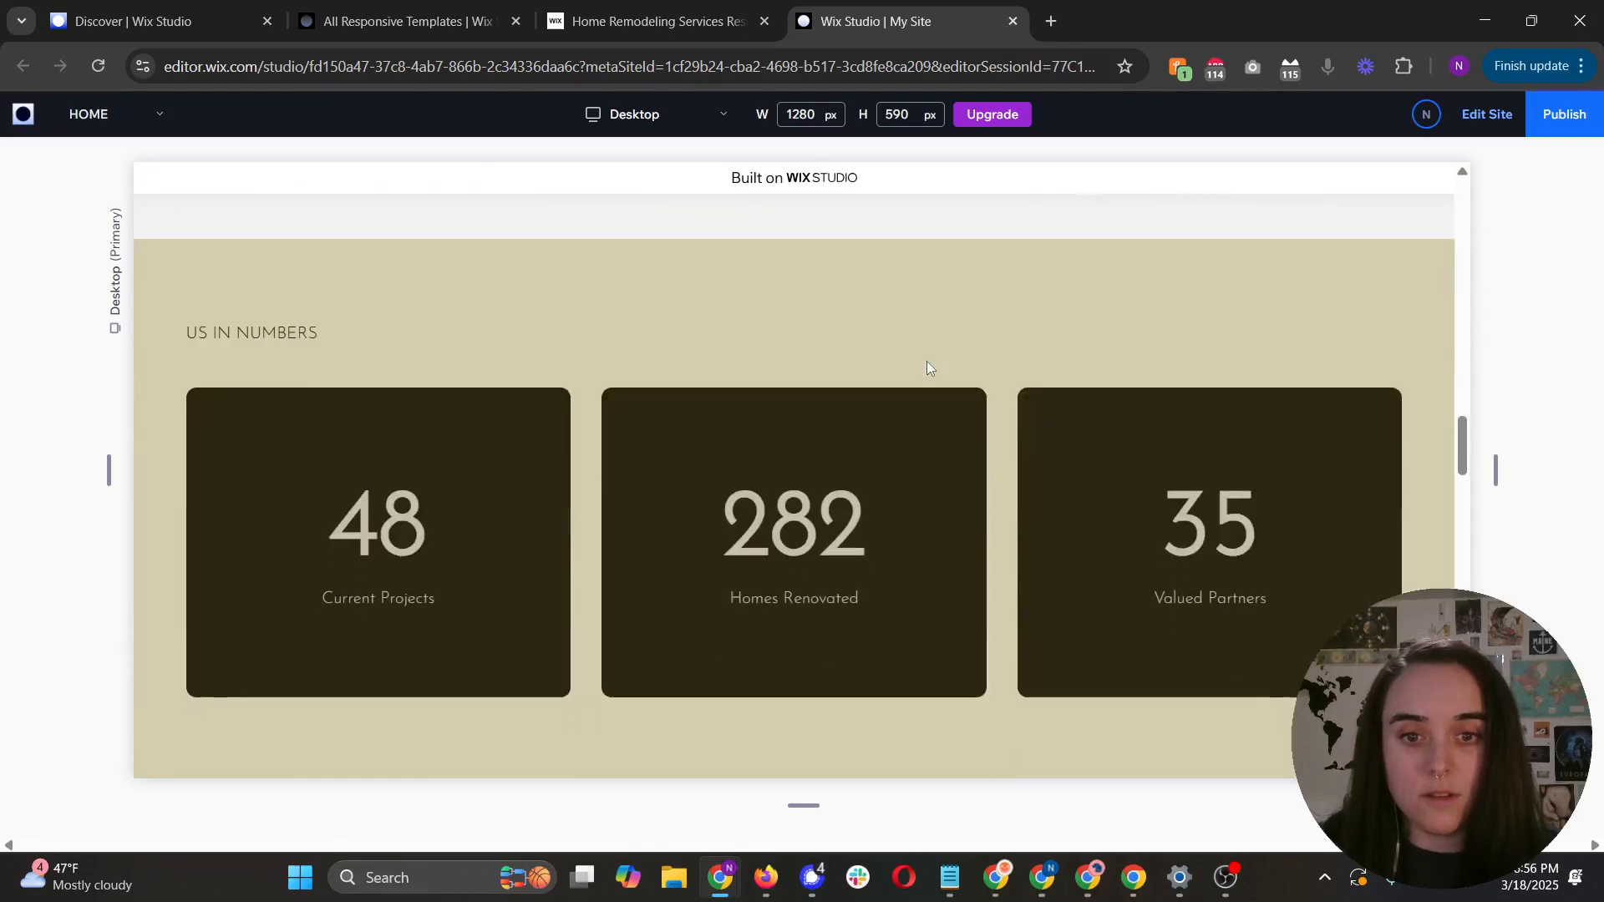
scroll(913, 325, up, 5)
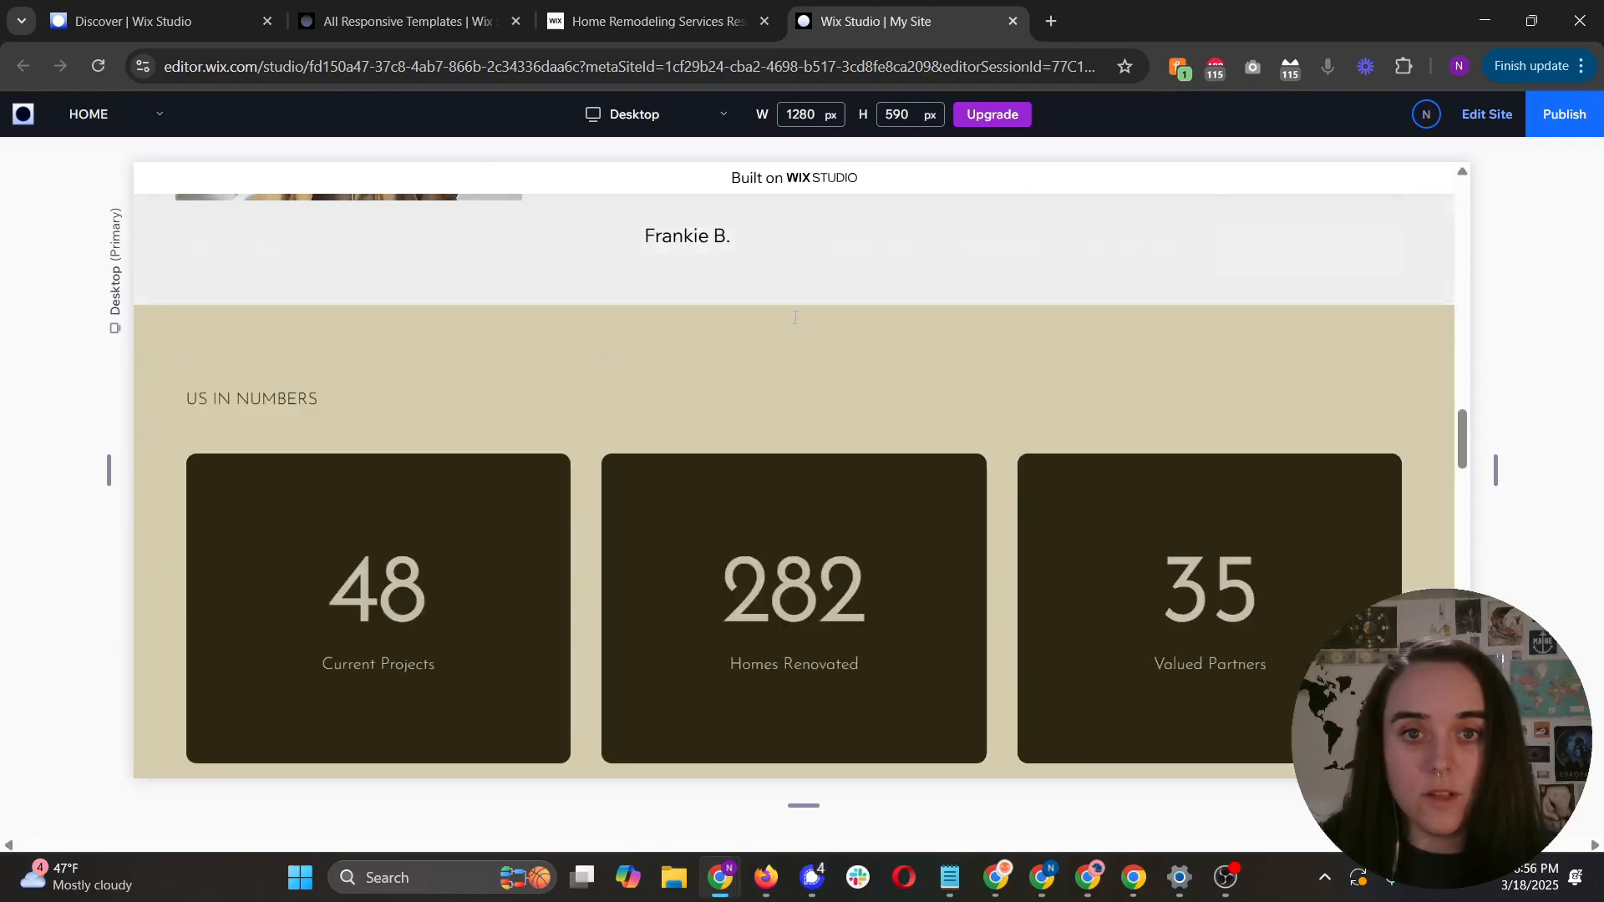
Step: Preview the home page as an iPad Pro and review the sections from the testimonial to the project gallery
click(687, 125)
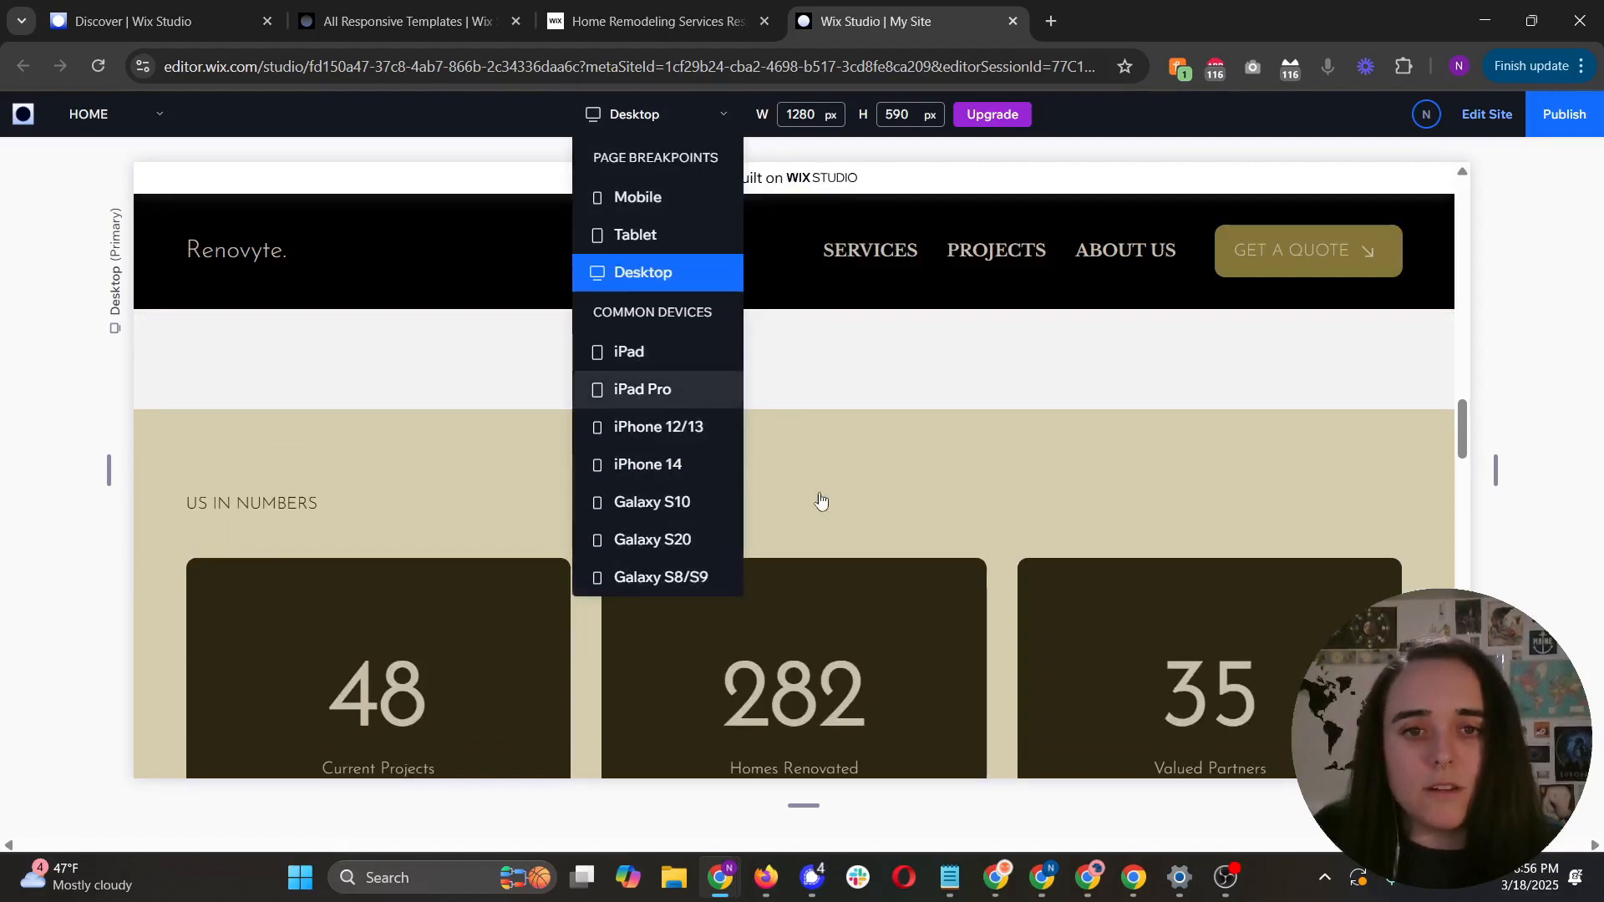
click(642, 390)
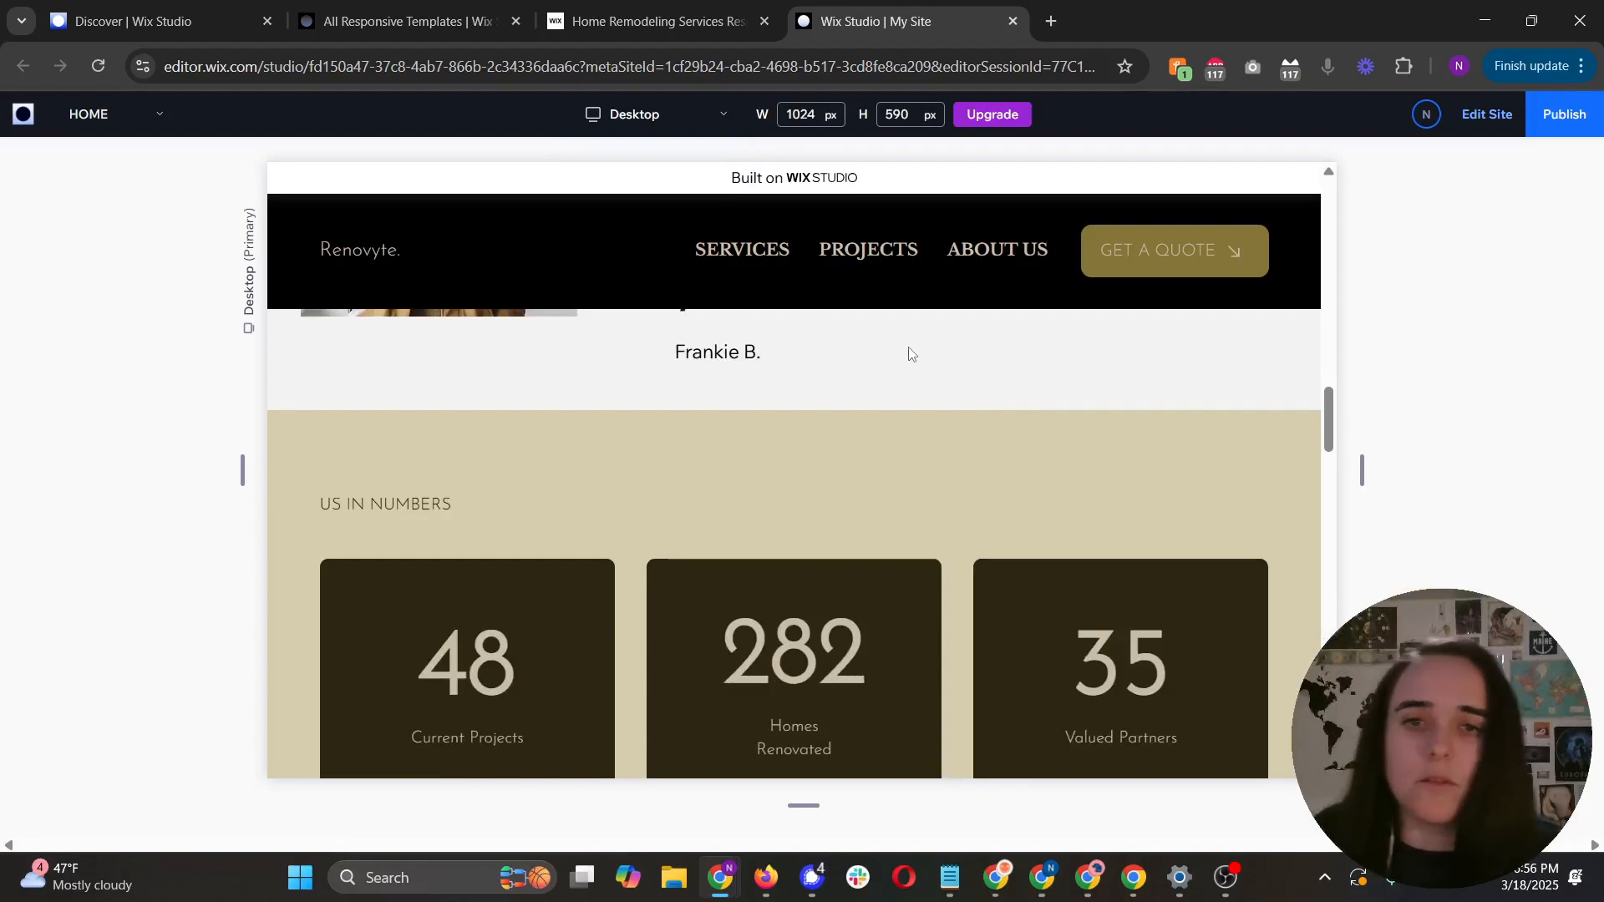
scroll(909, 353, down, 10)
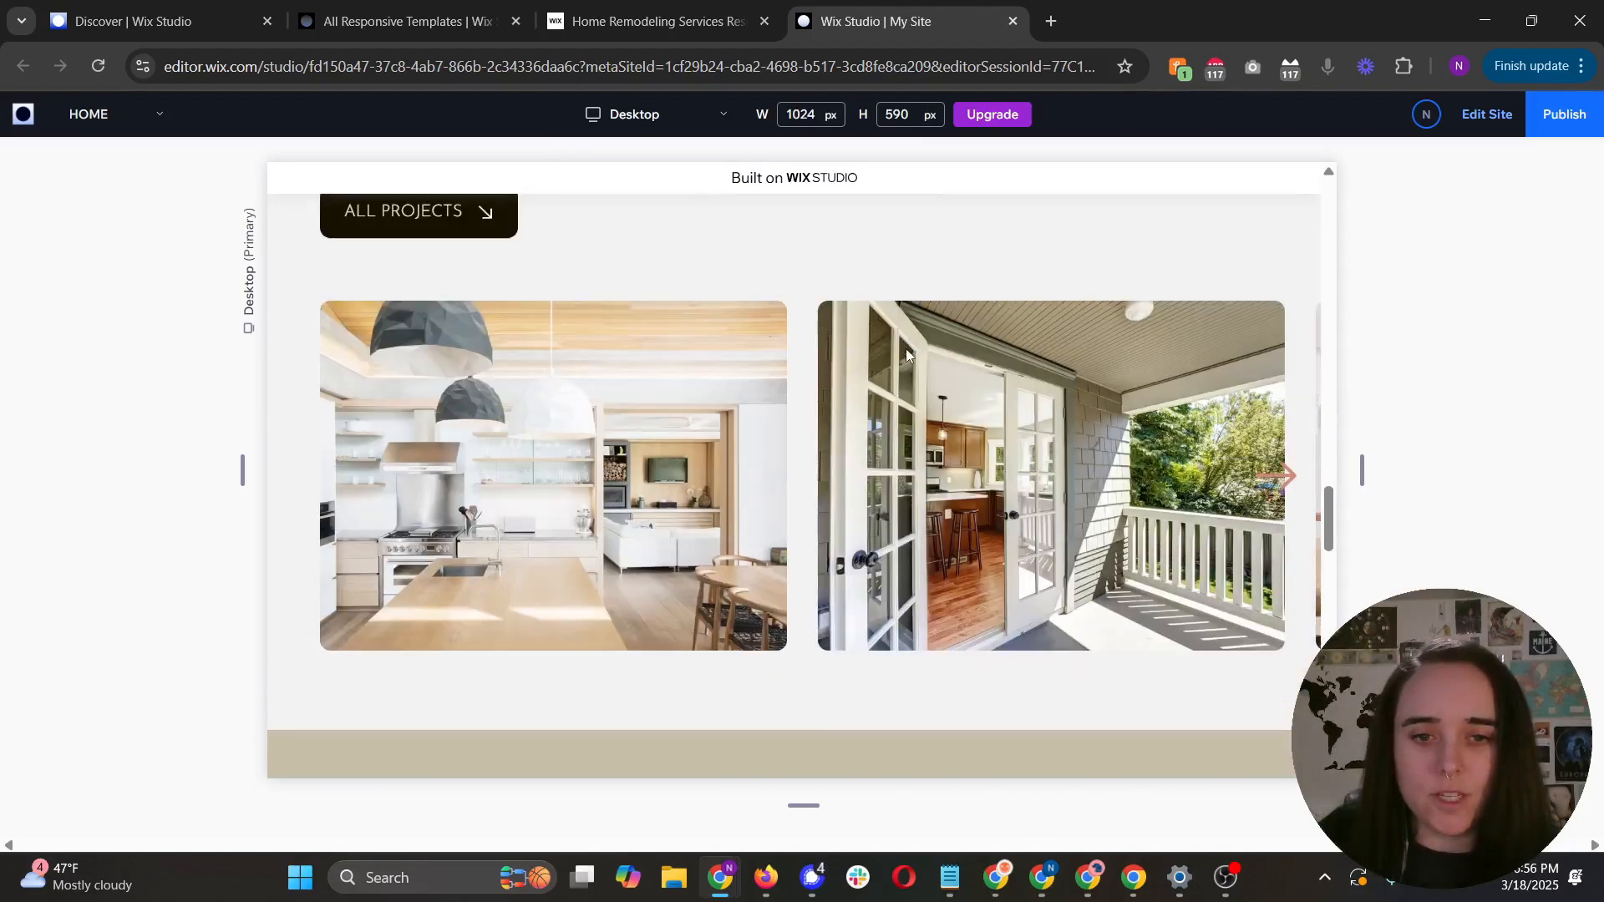
scroll(905, 348, up, 10)
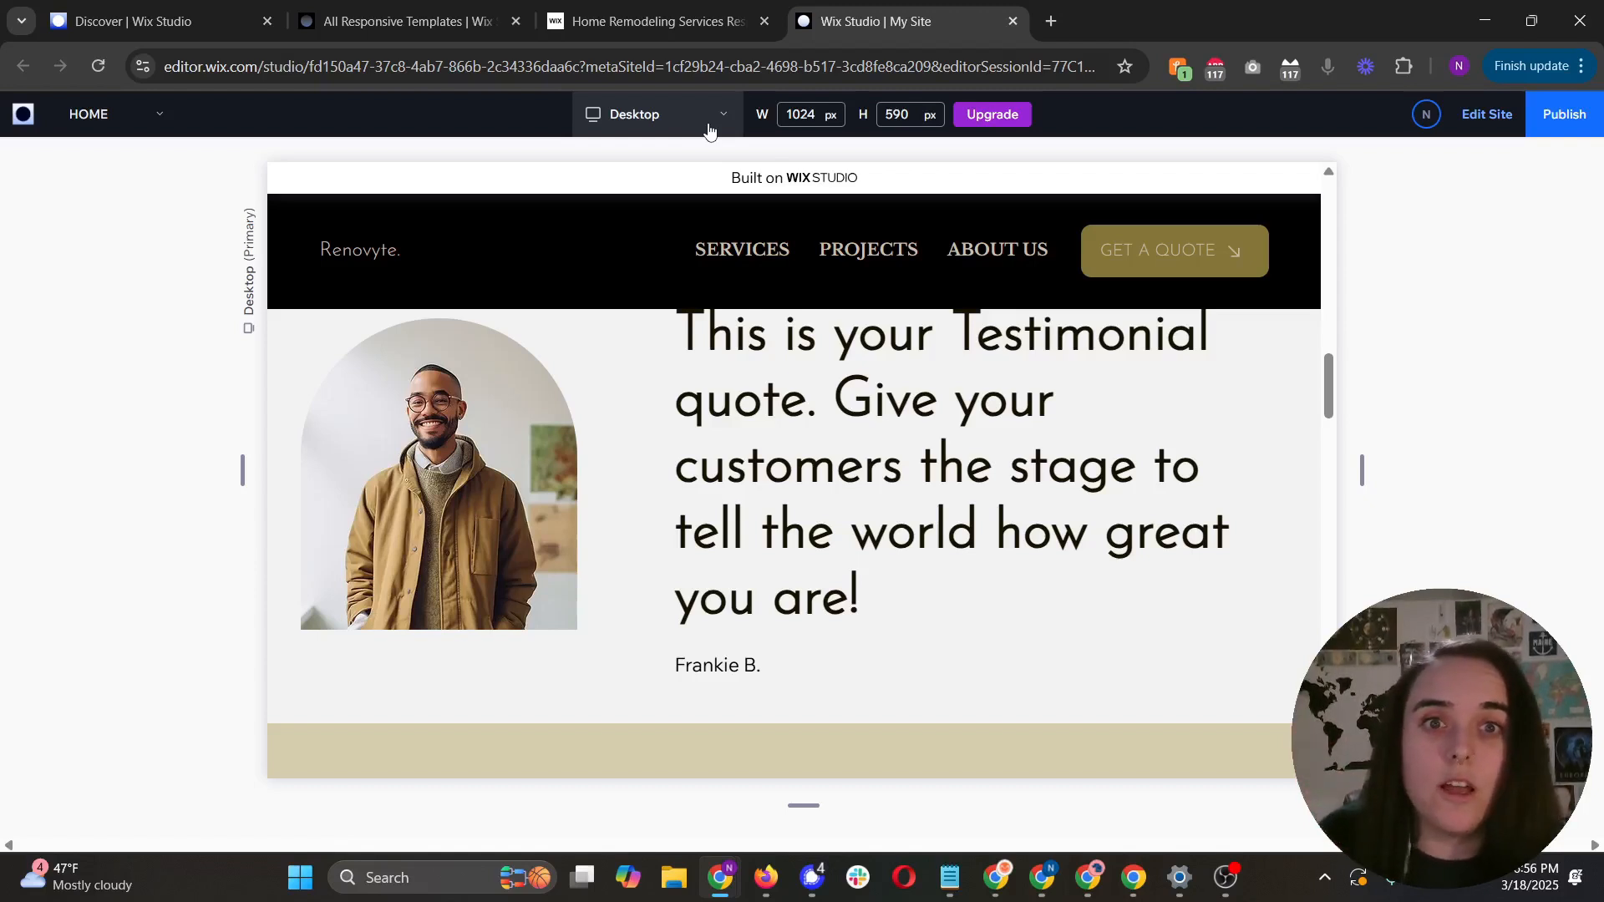
Step: Preview the home page as a Galaxy S20 and look through it down to the Featured Remodels section
click(708, 130)
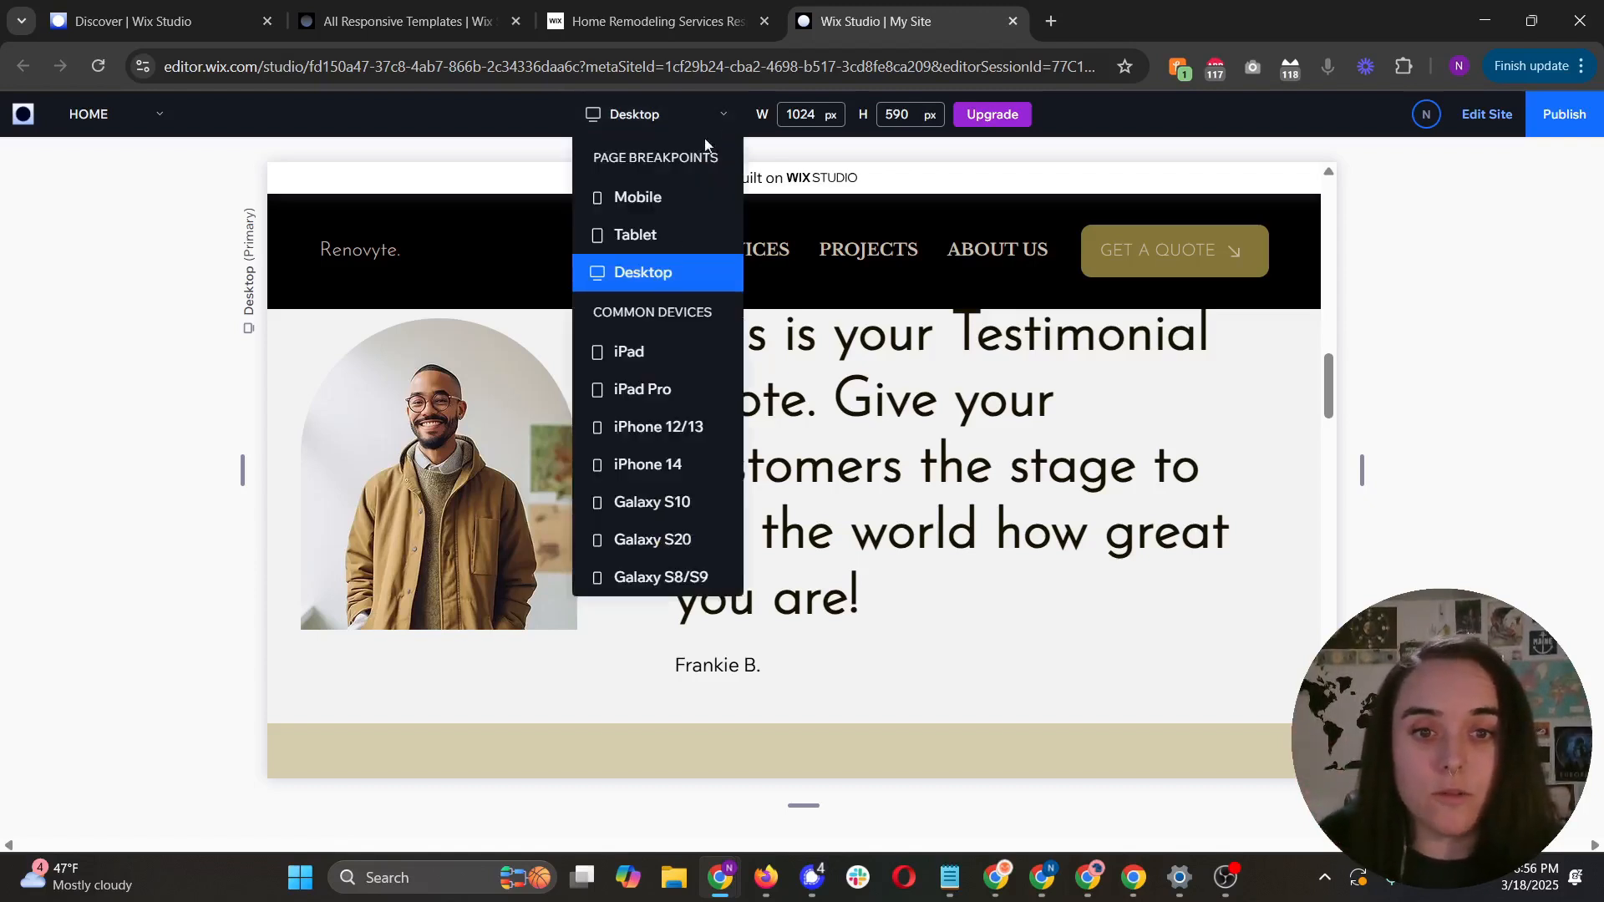
click(666, 537)
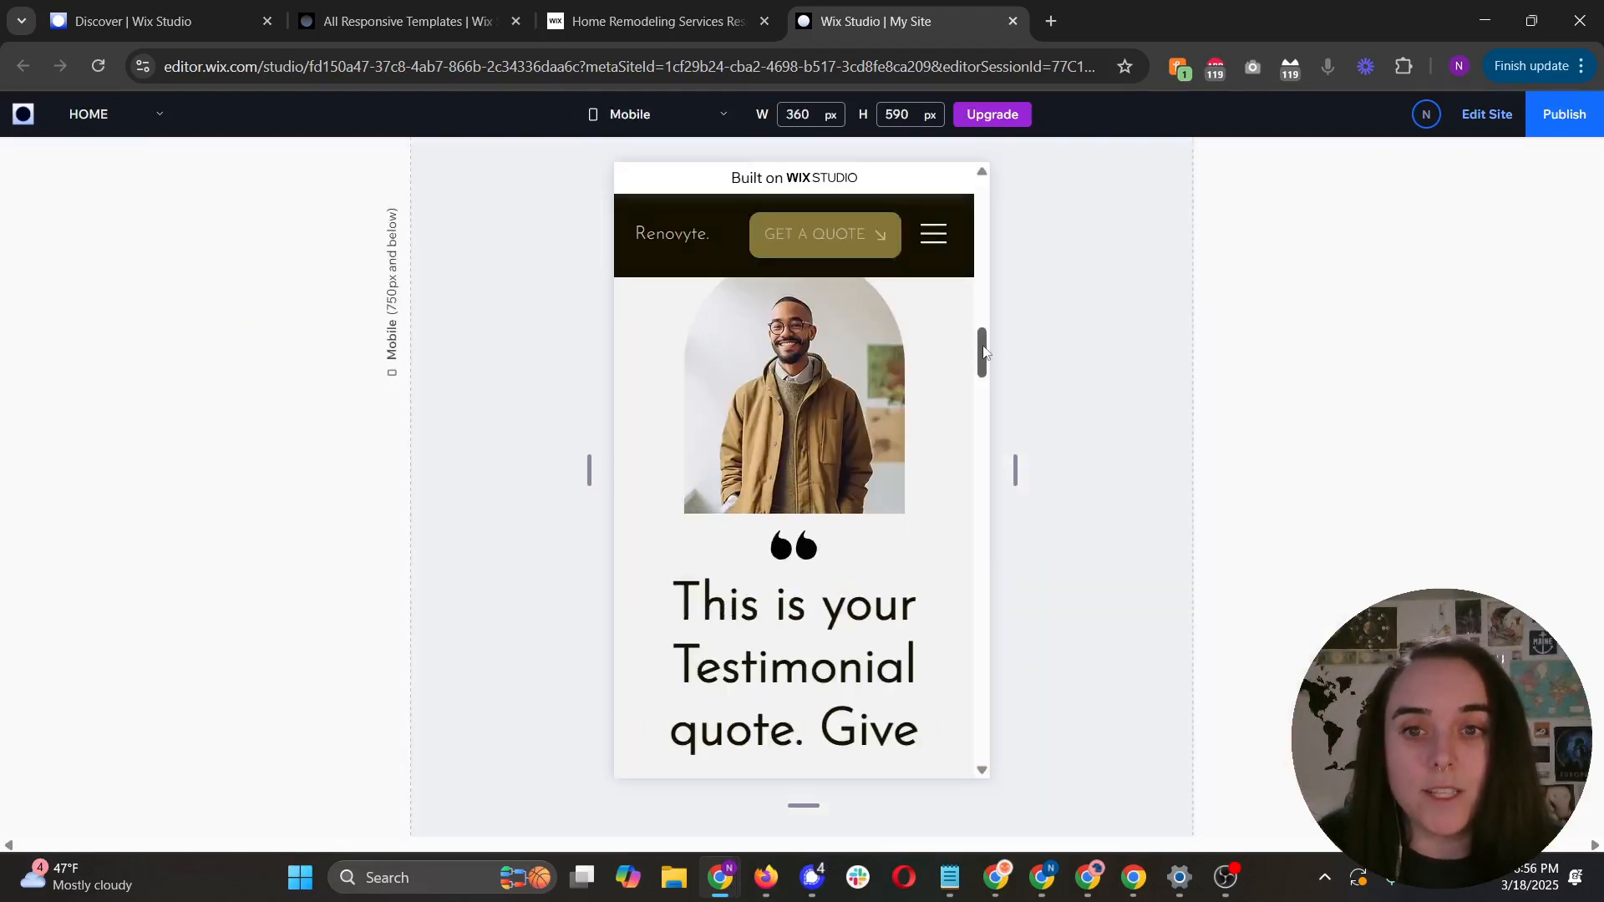
drag(984, 341, 966, 459)
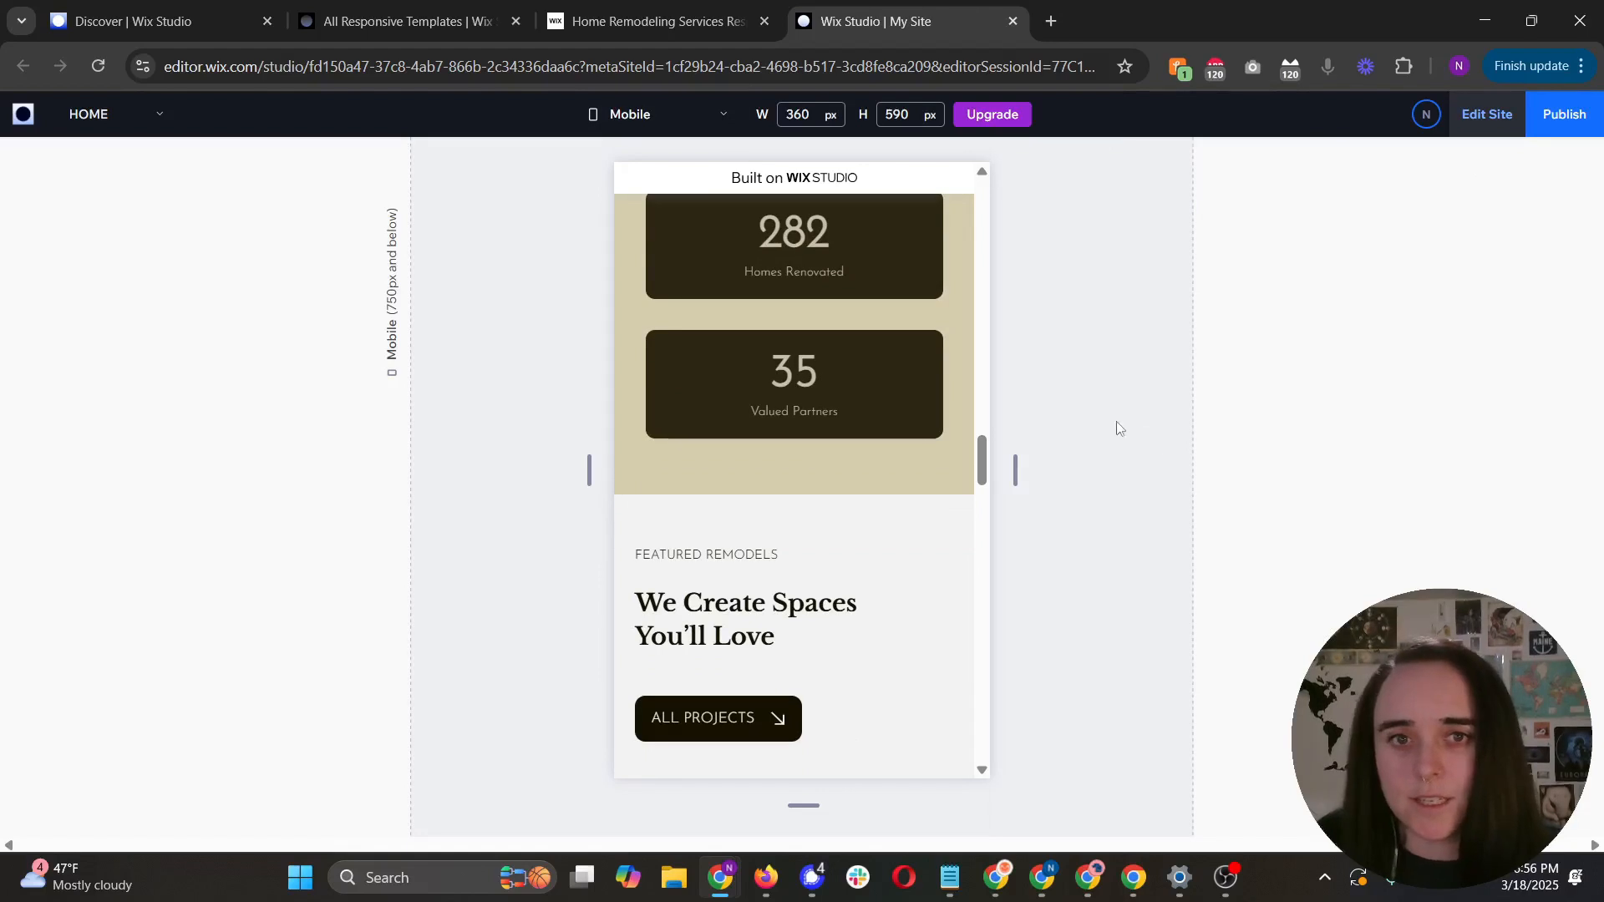
Step: Return to editing at the mobile breakpoint and examine the home page's sections, including the stacked number cards
click(852, 397)
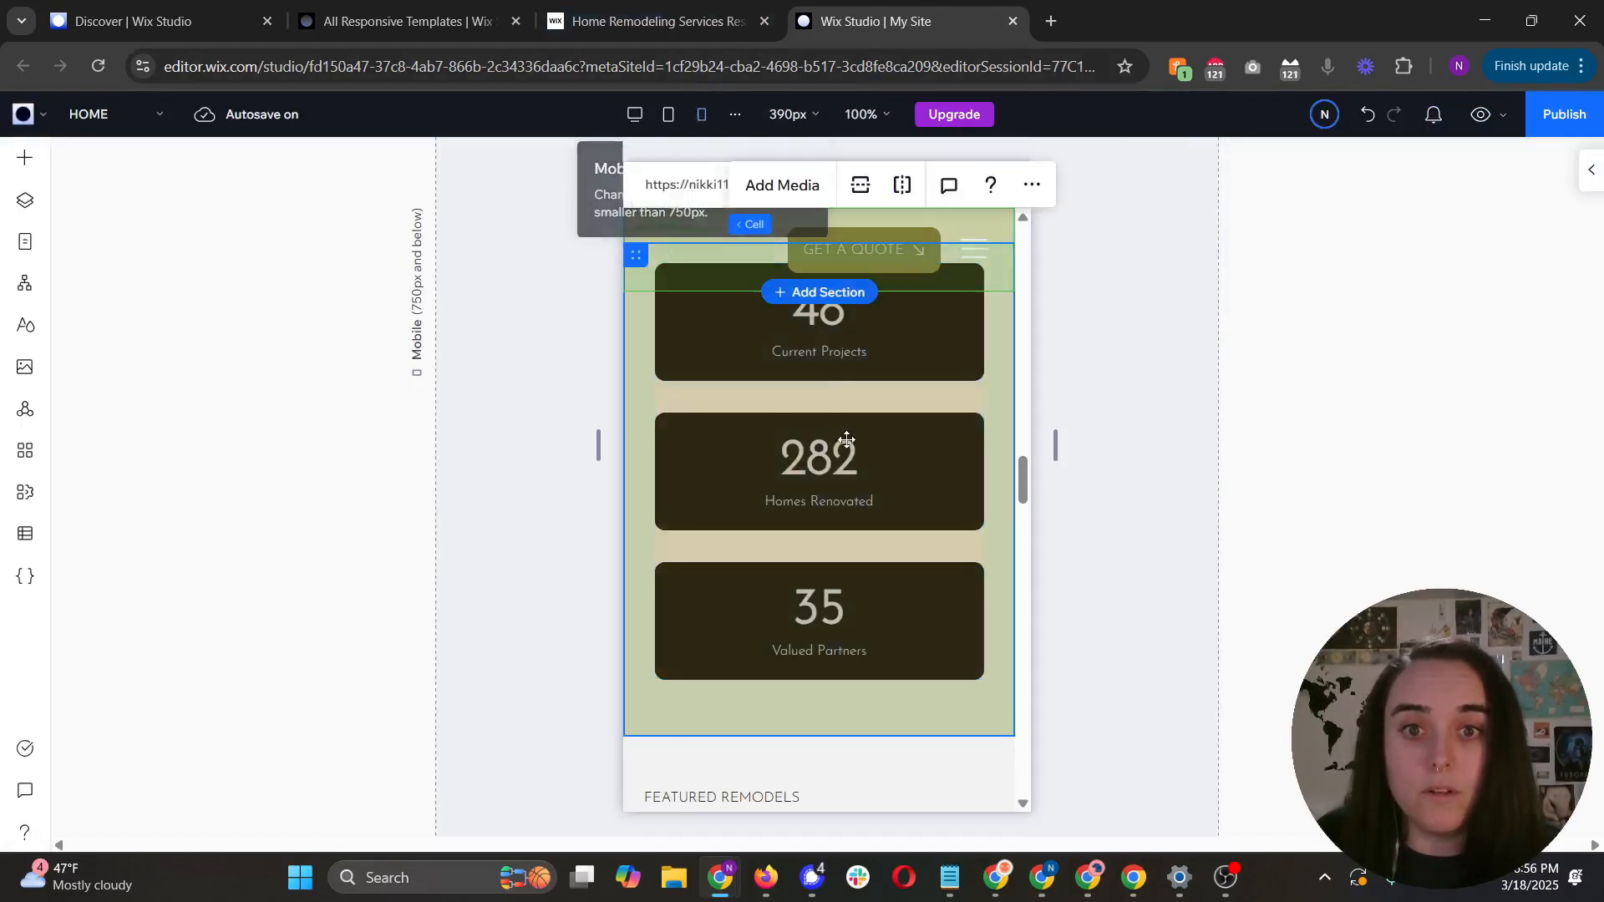
scroll(835, 429, up, 3)
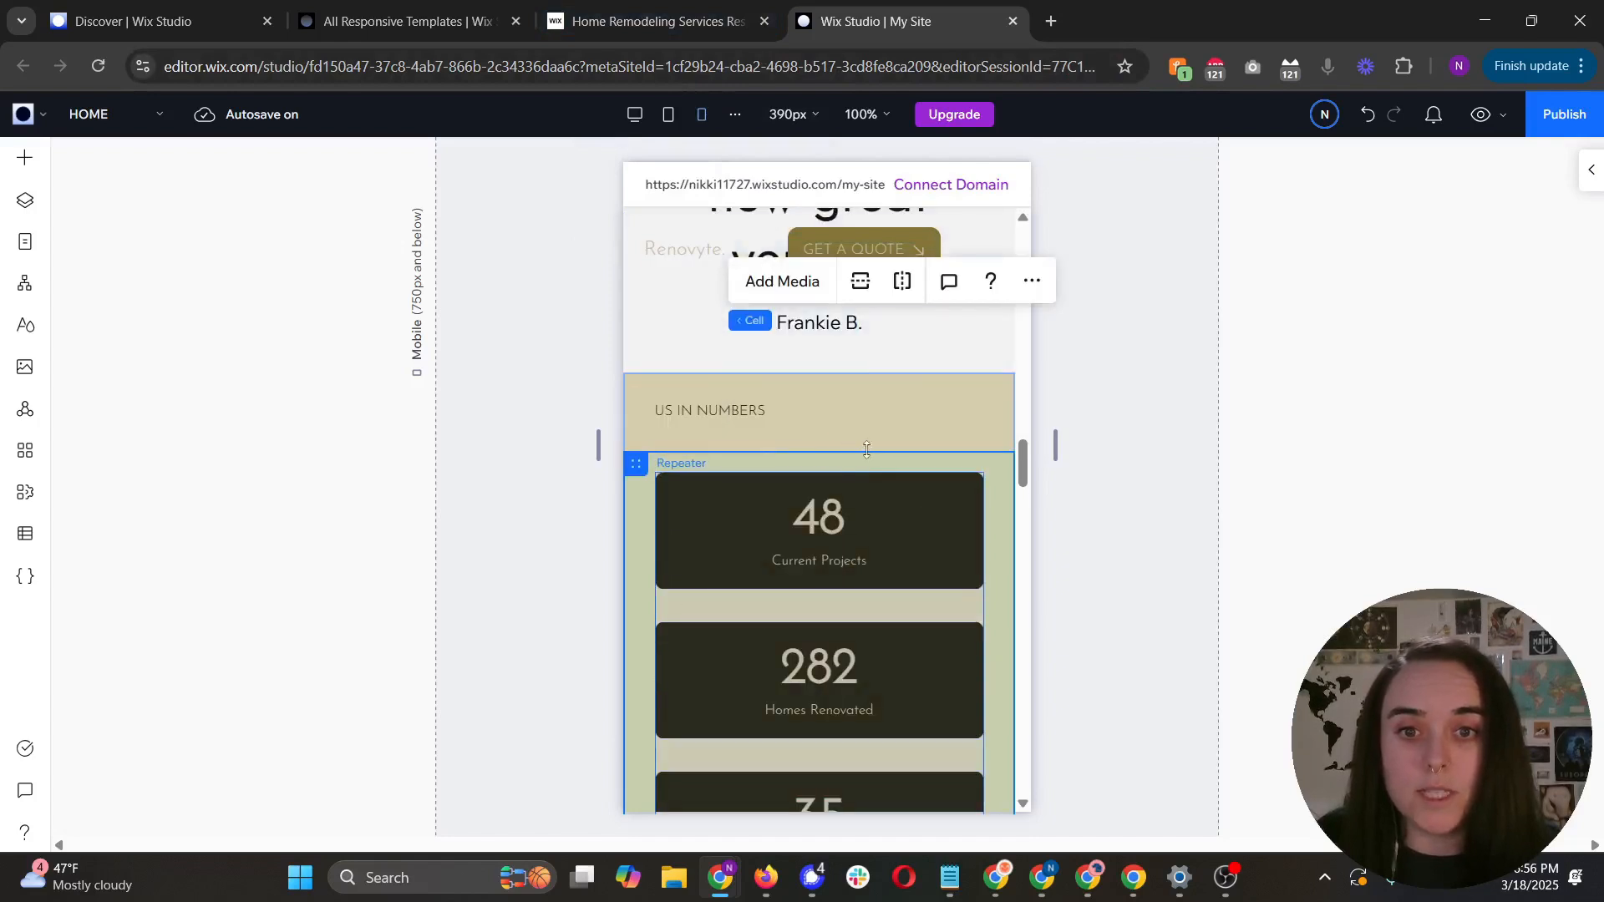
mouse_move(849, 367)
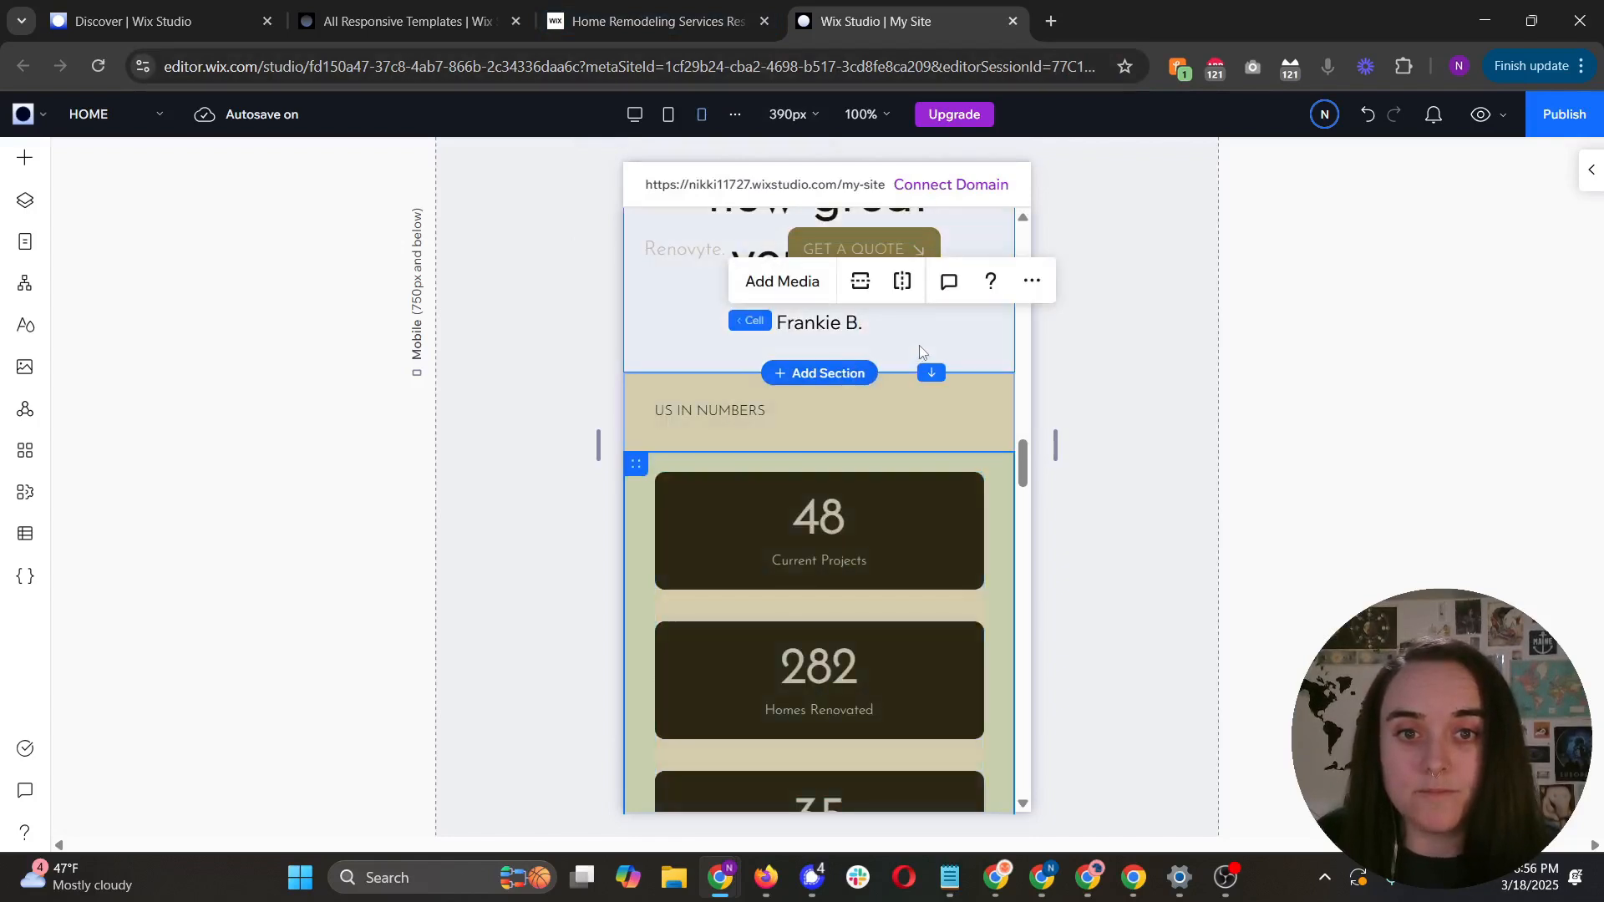
scroll(919, 349, up, 10)
scroll(919, 348, up, 5)
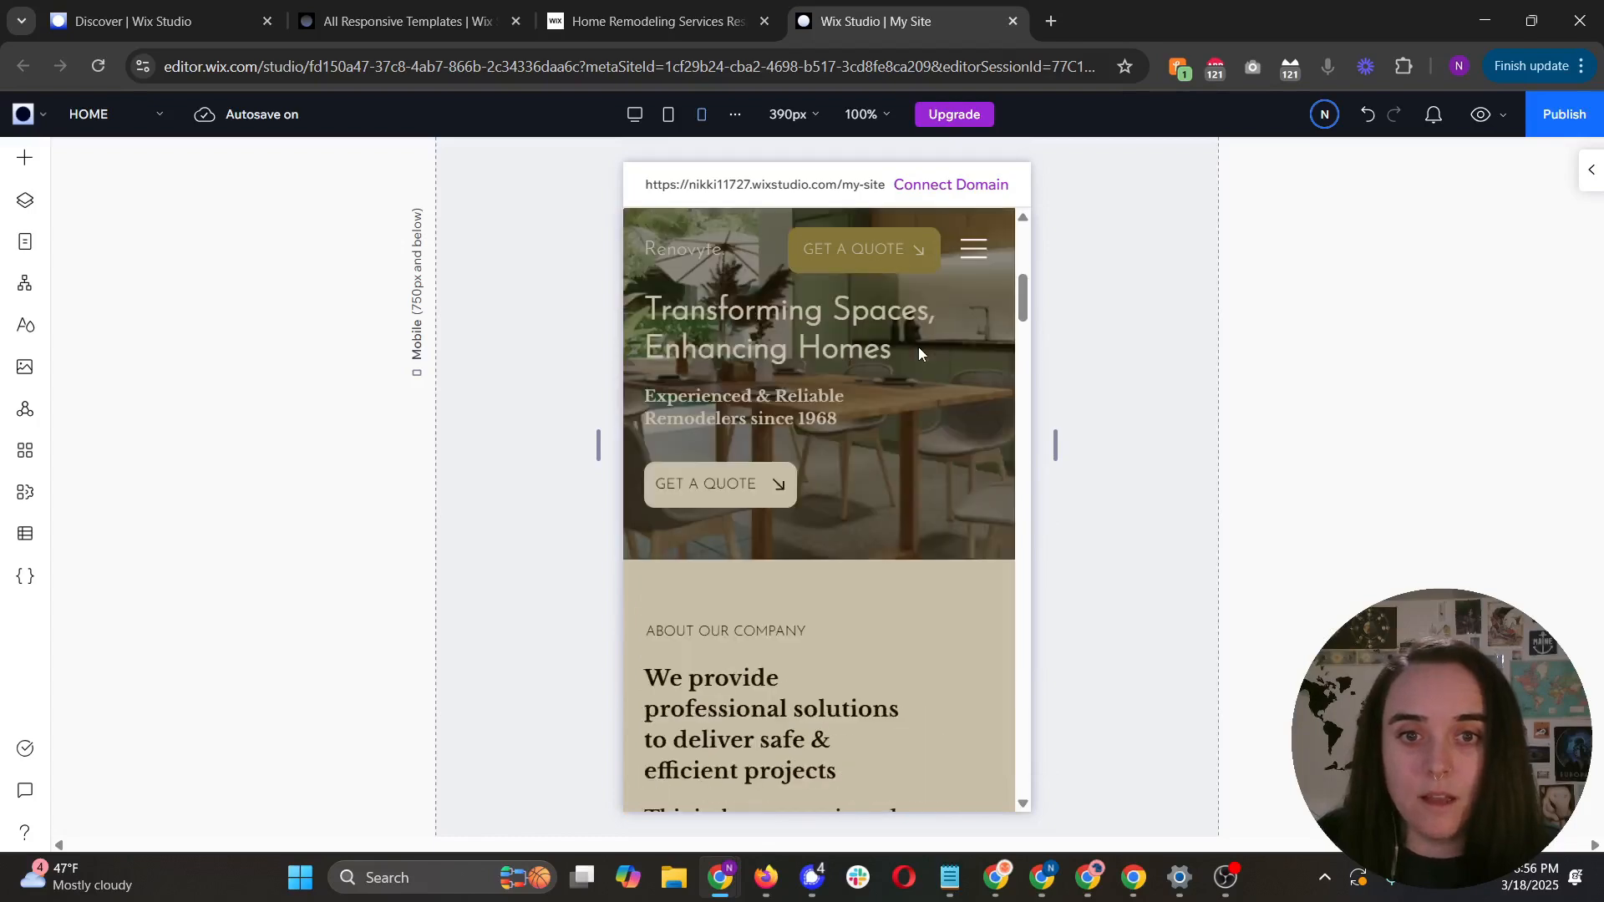
scroll(919, 347, down, 10)
scroll(919, 347, down, 20)
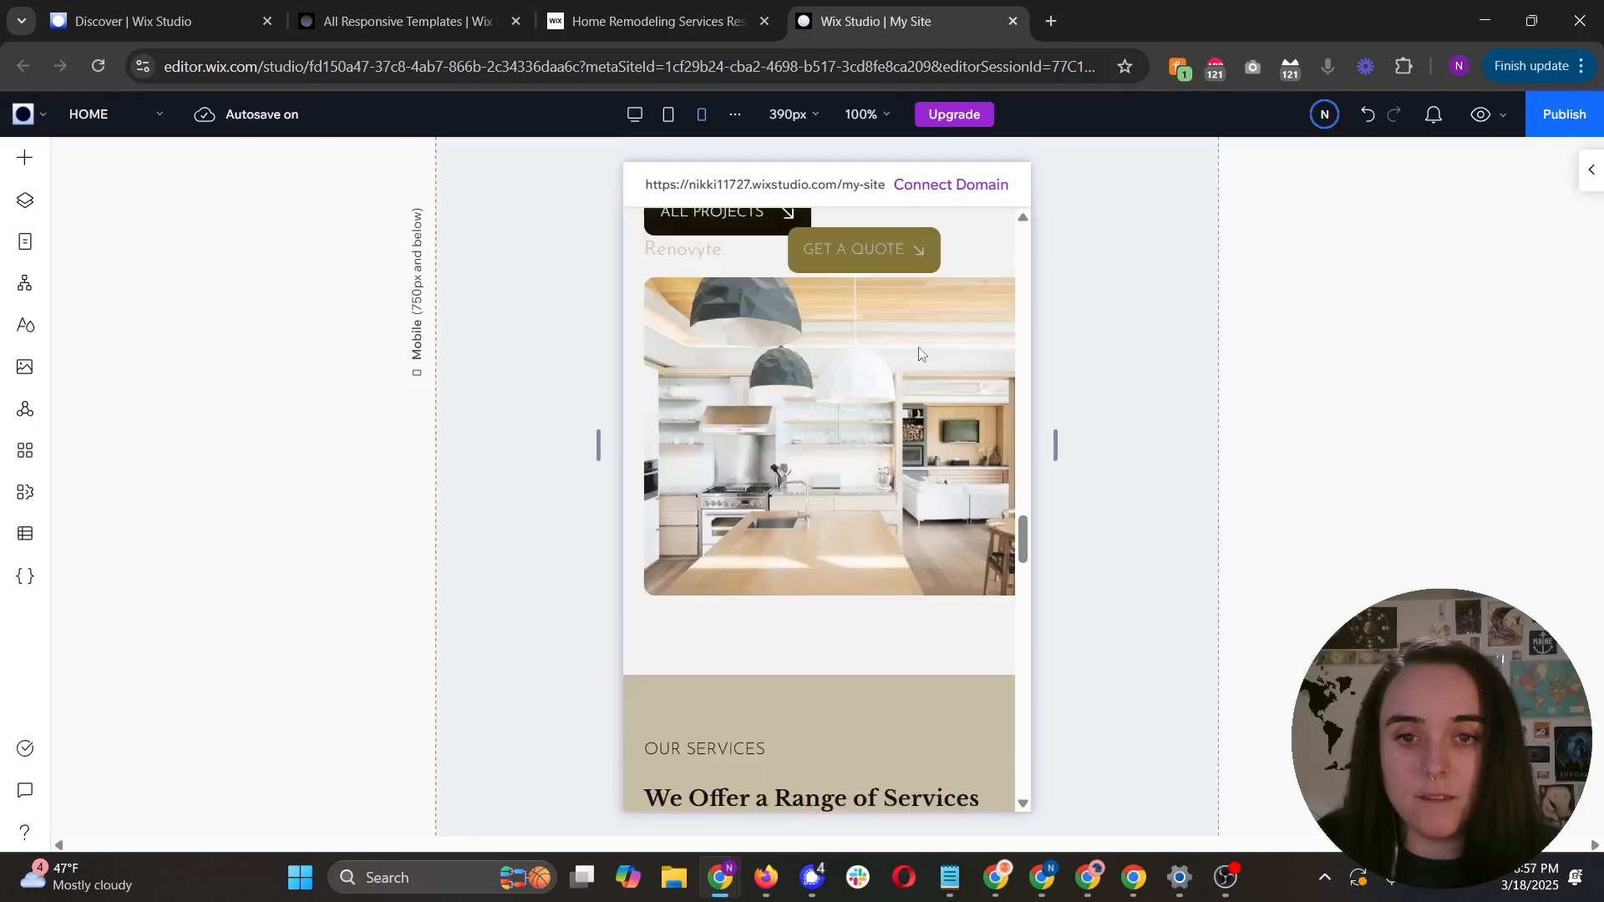
Step: Reduce the top padding of the Our Happy Patrons section to 24 at mobile width
click(904, 519)
scroll(924, 454, up, 4)
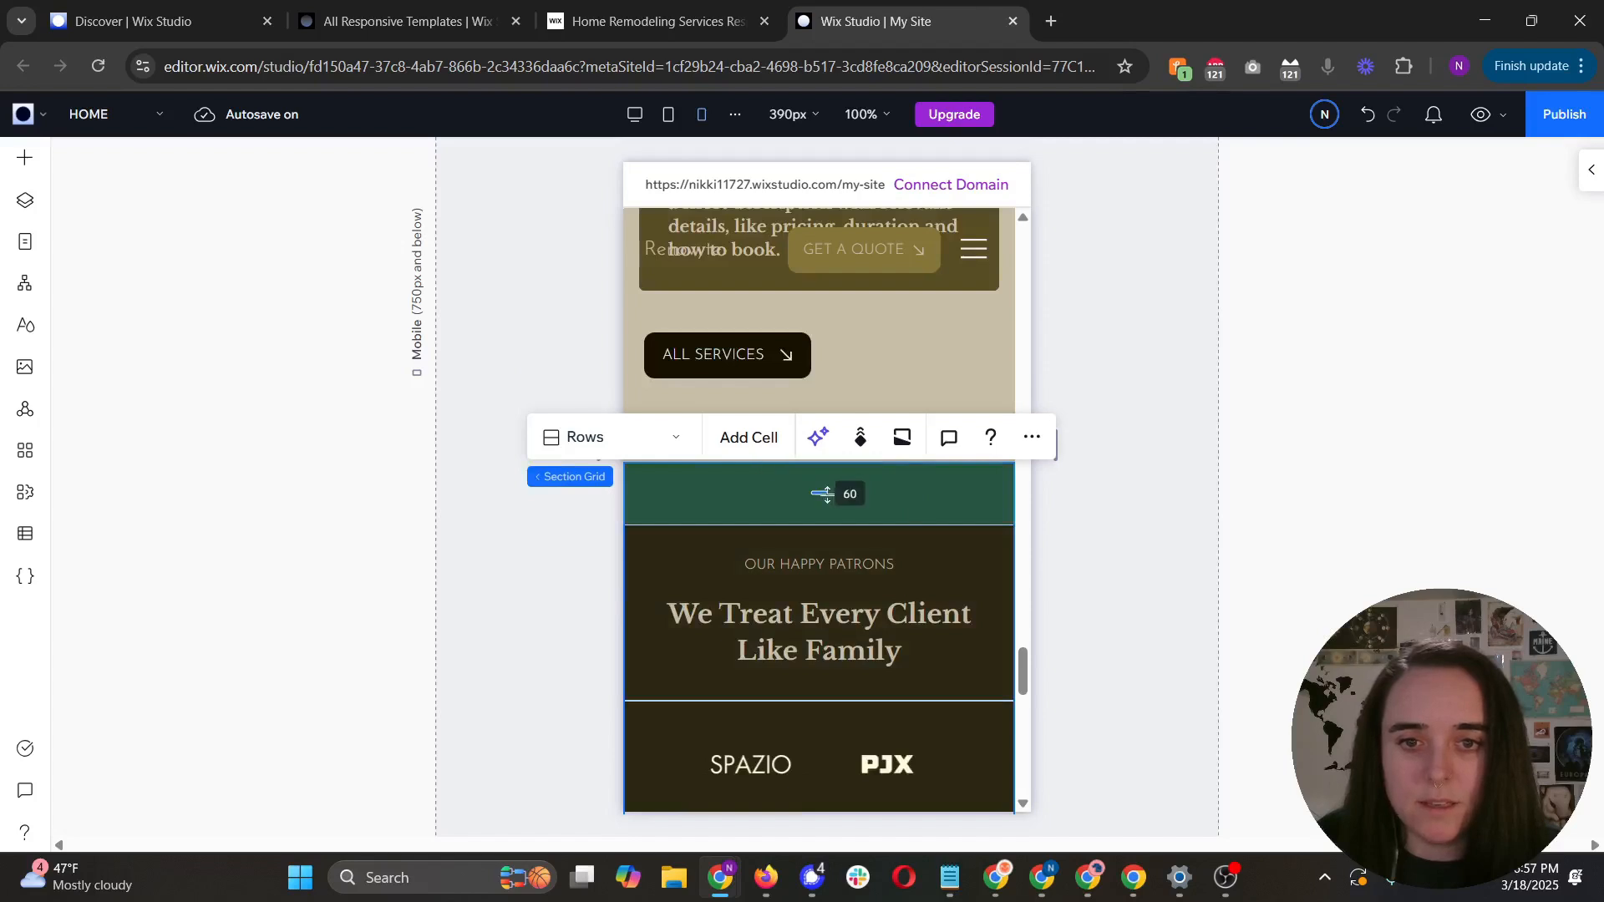
drag(822, 492, 827, 474)
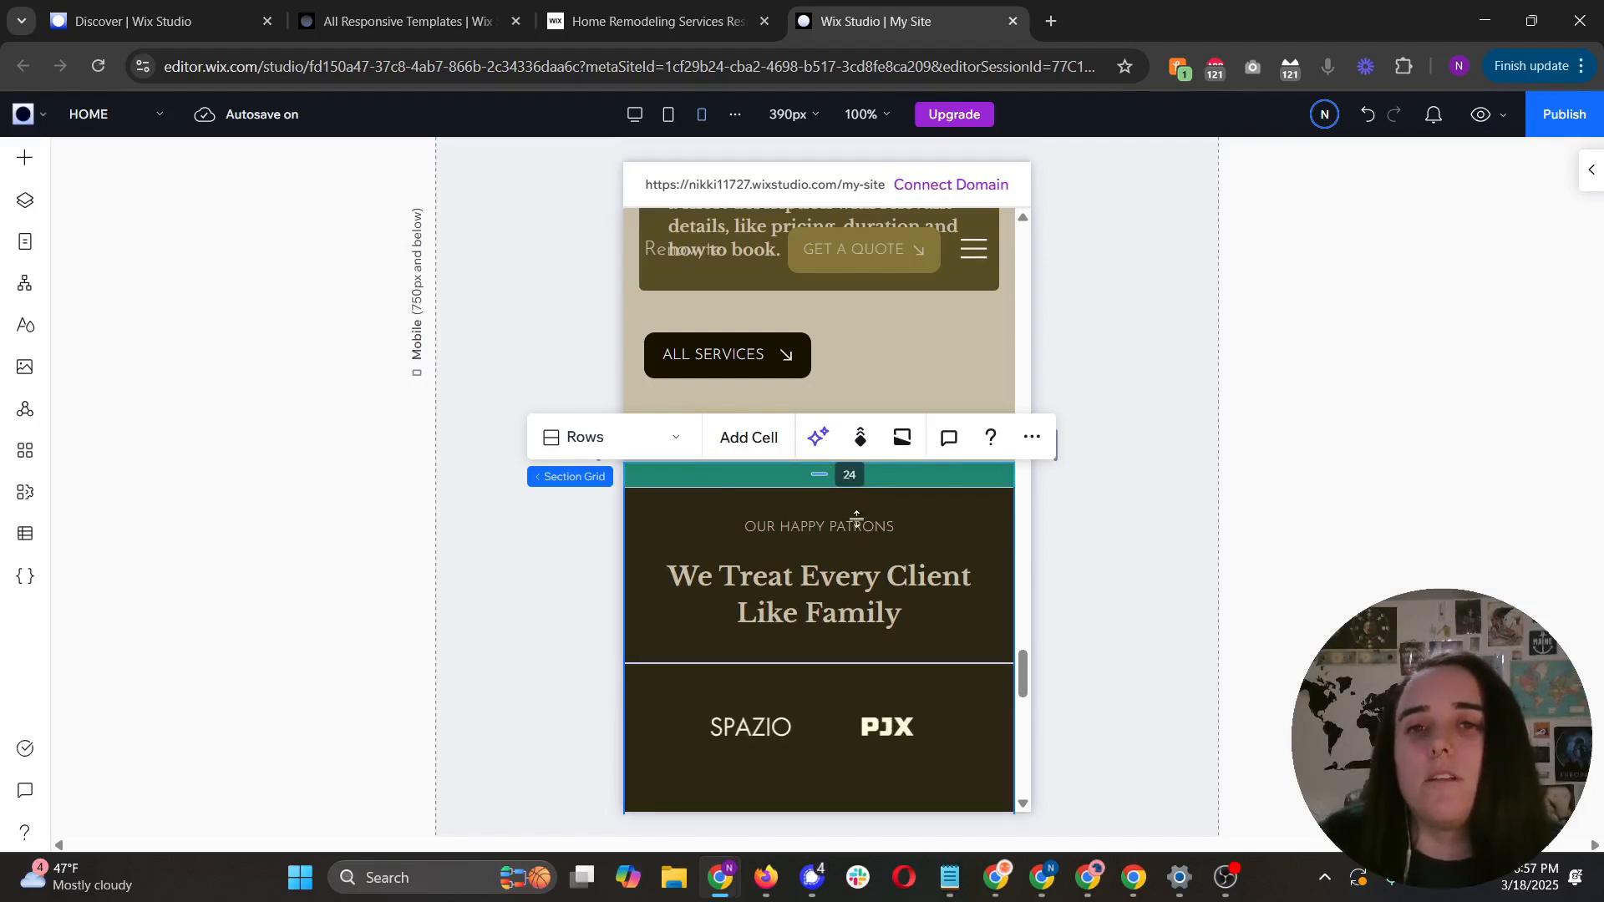
scroll(949, 362, down, 2)
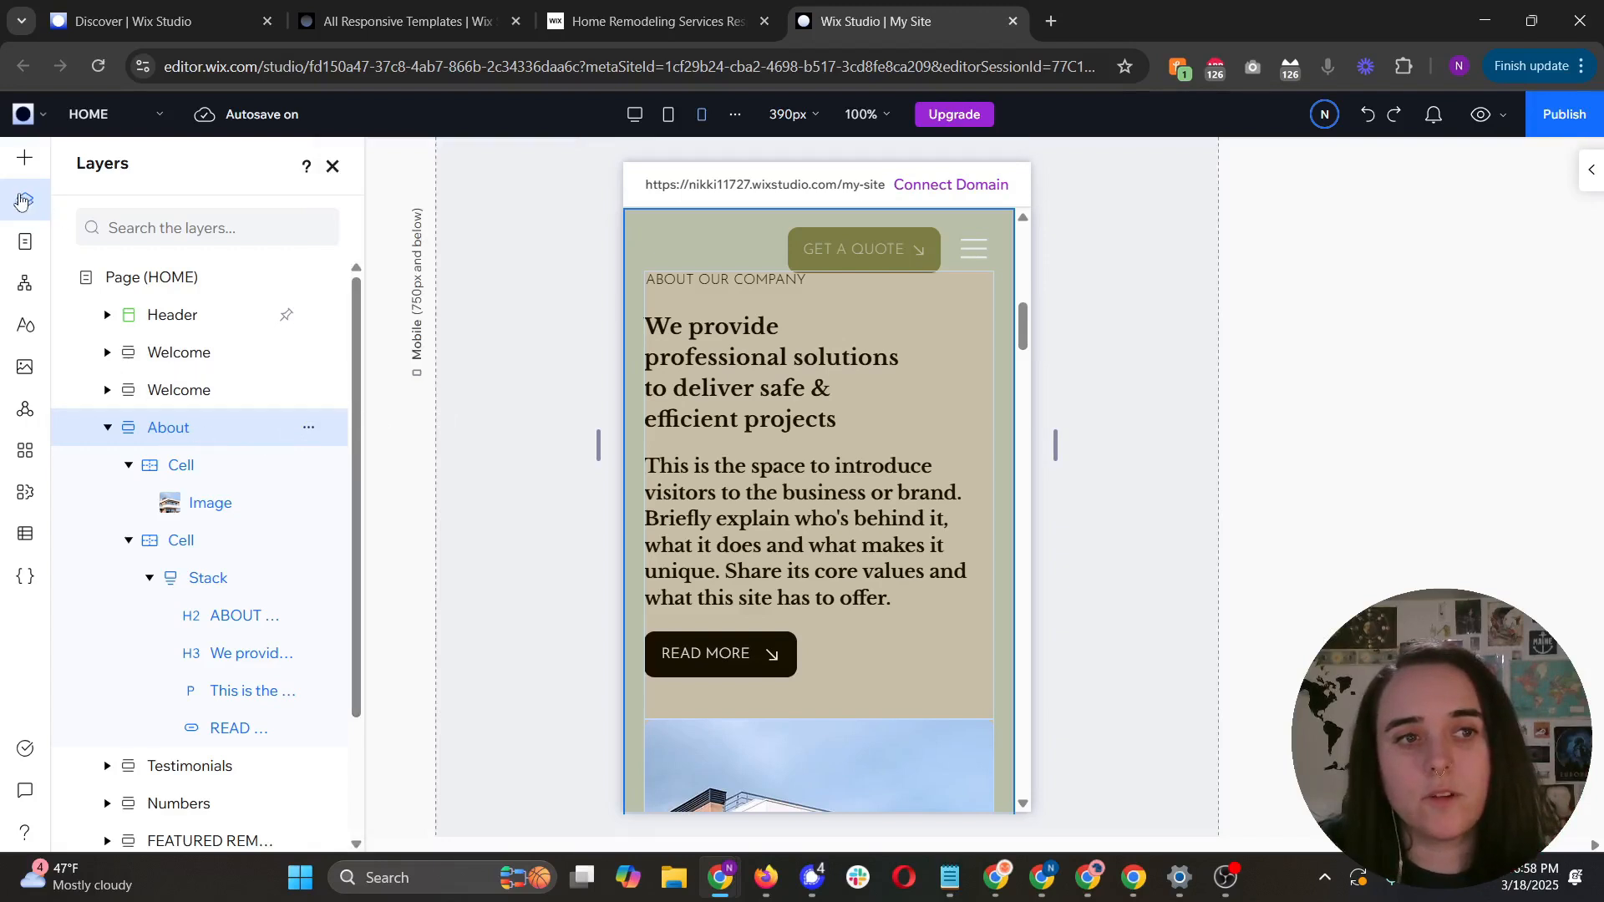
Step: Review the actions available for the About section in the page's layers, without applying any
click(309, 431)
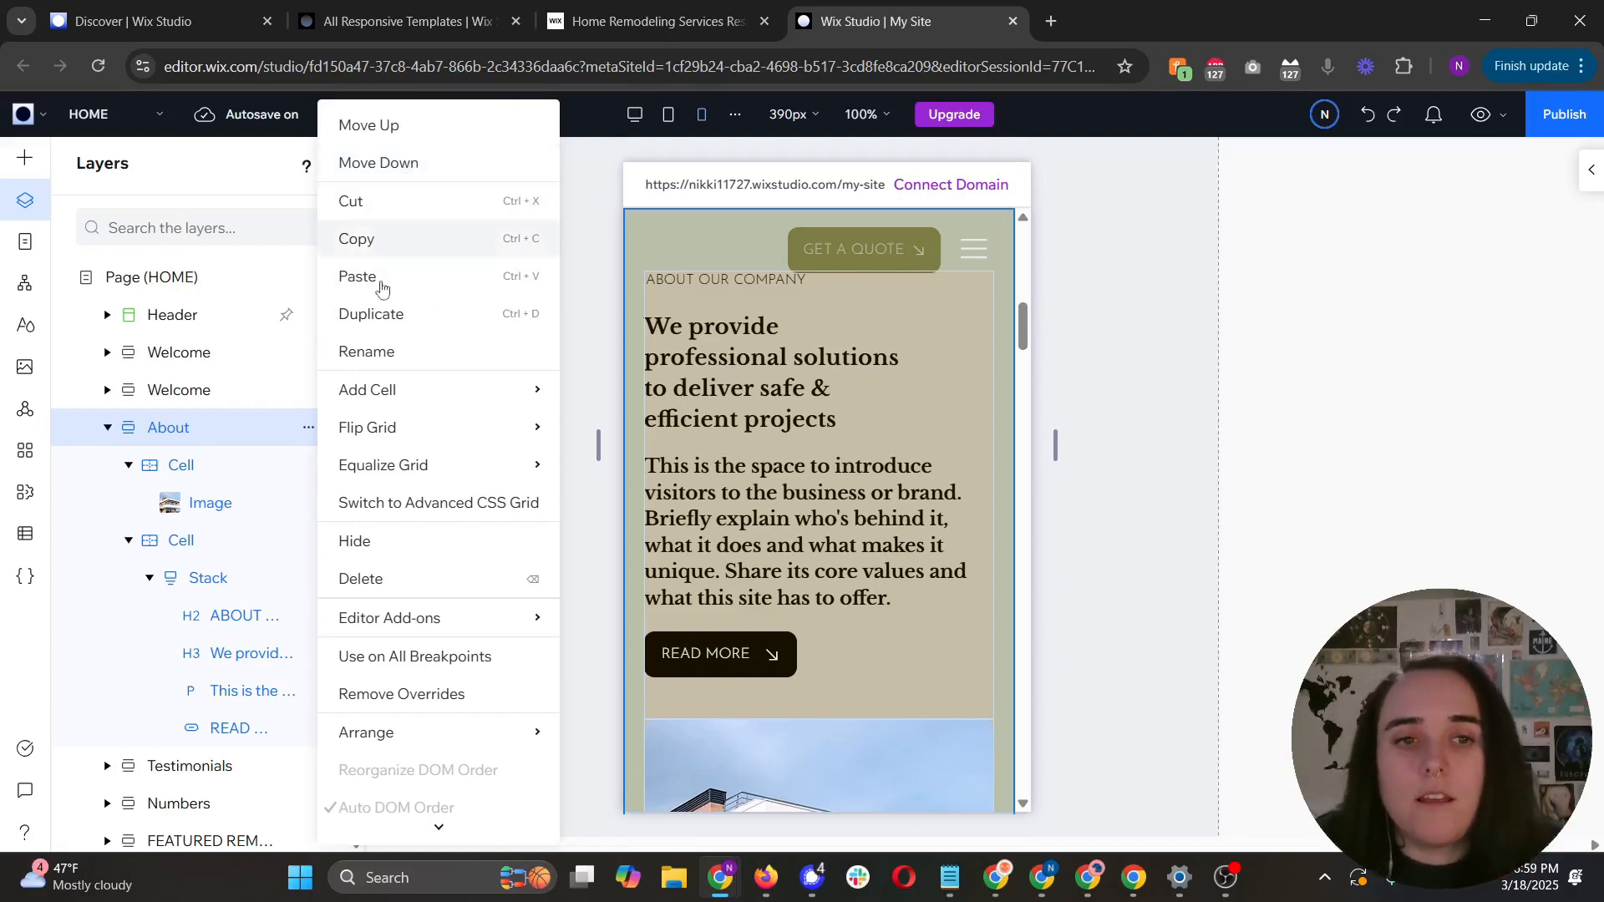
mouse_move(454, 839)
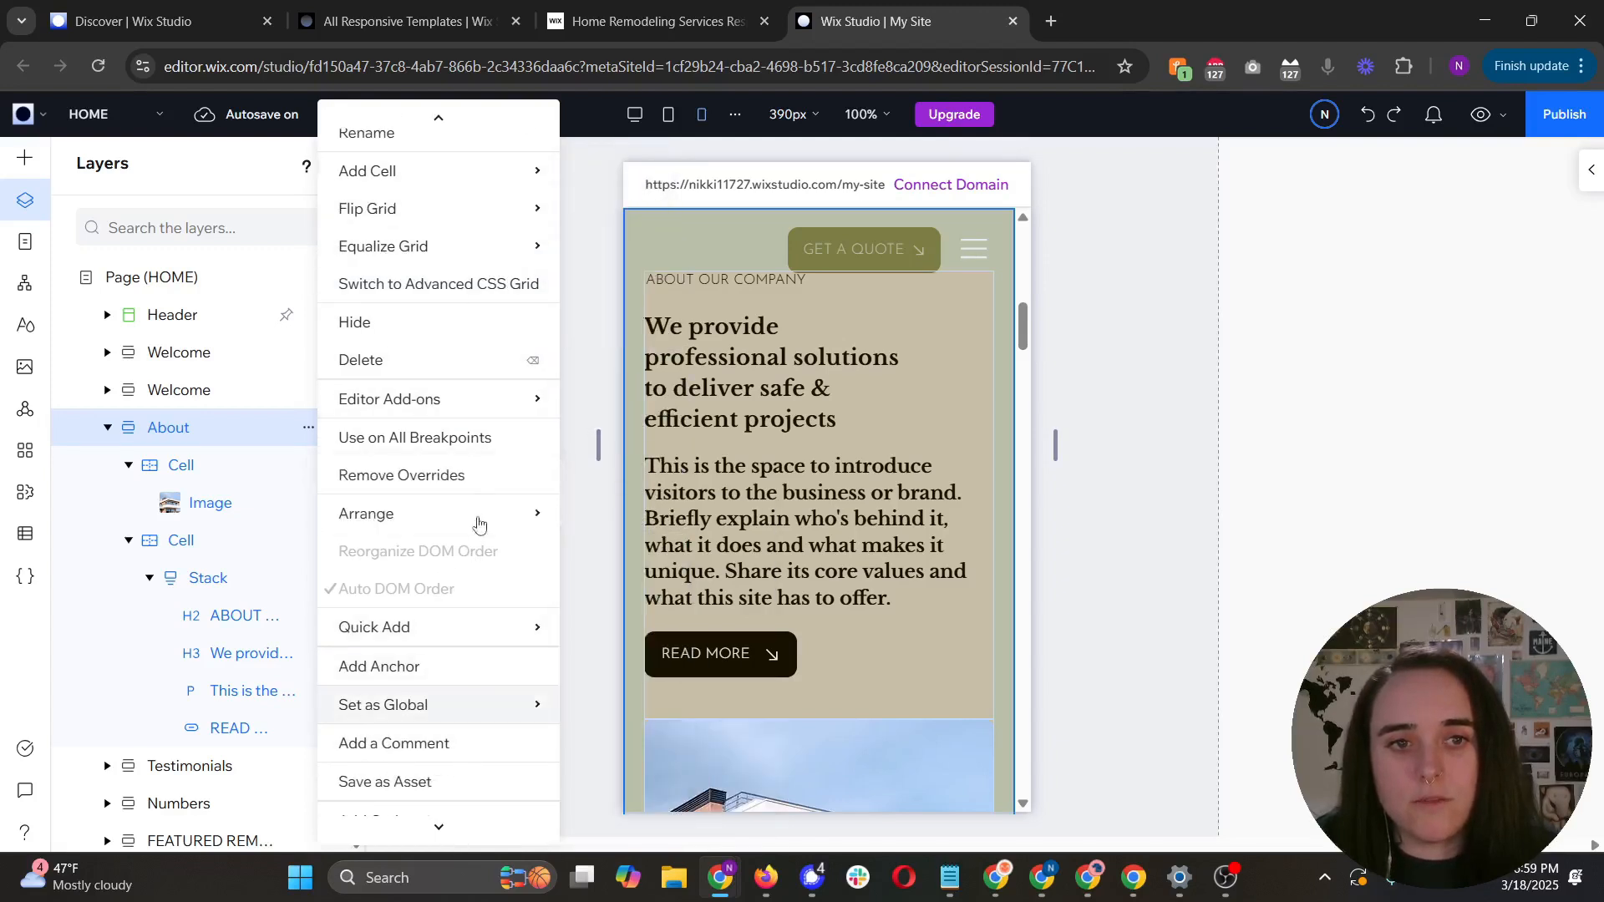
mouse_move(459, 706)
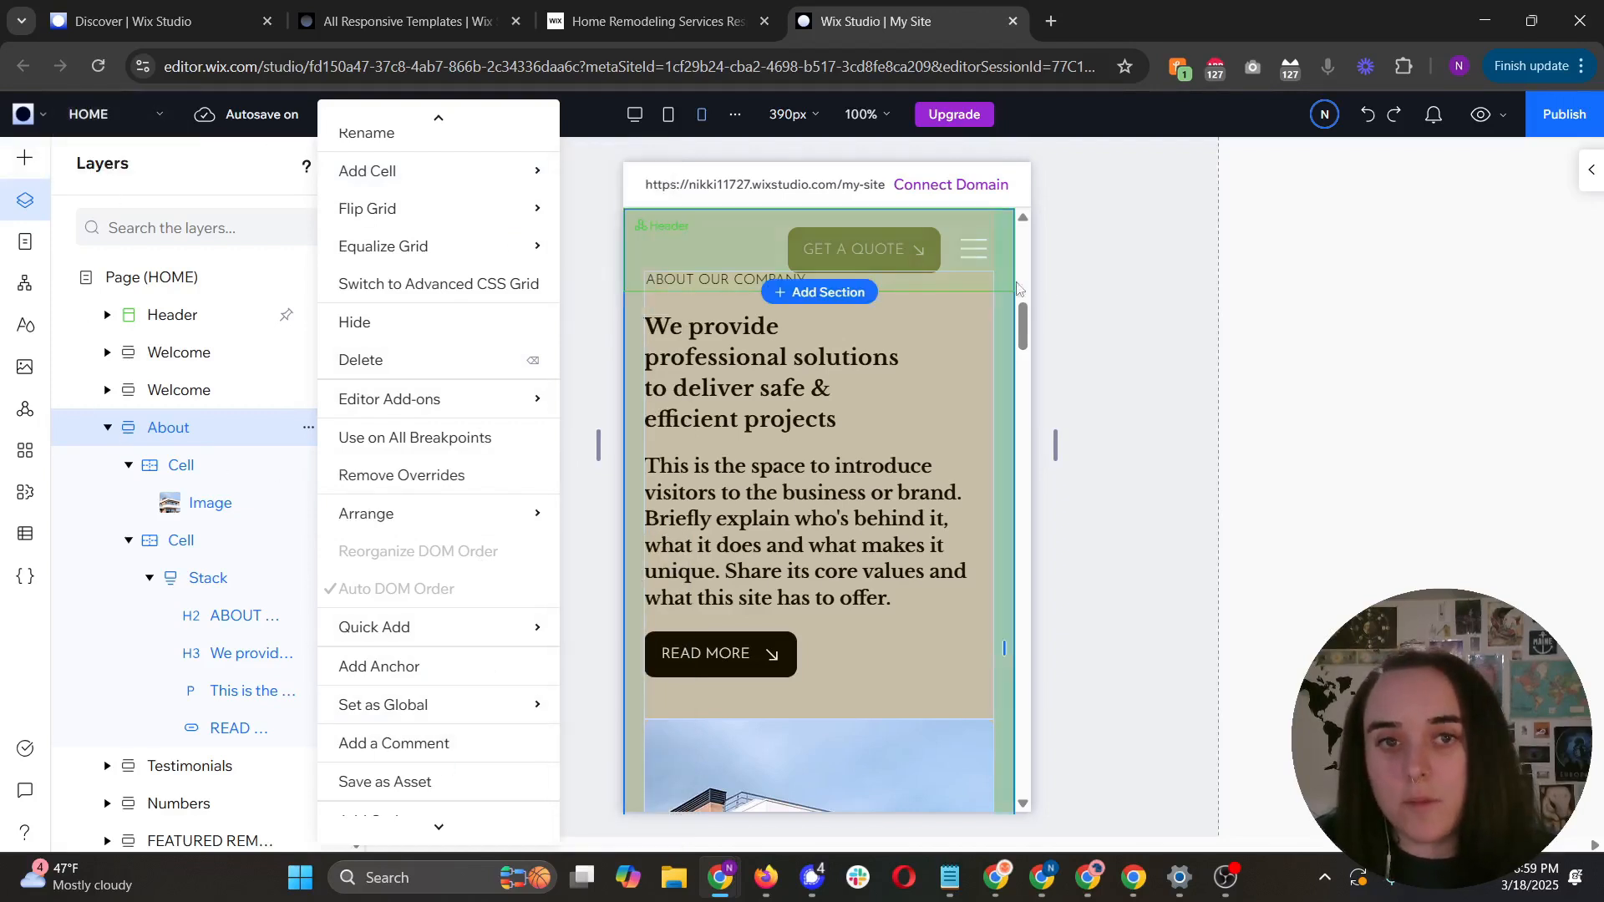
click(1078, 282)
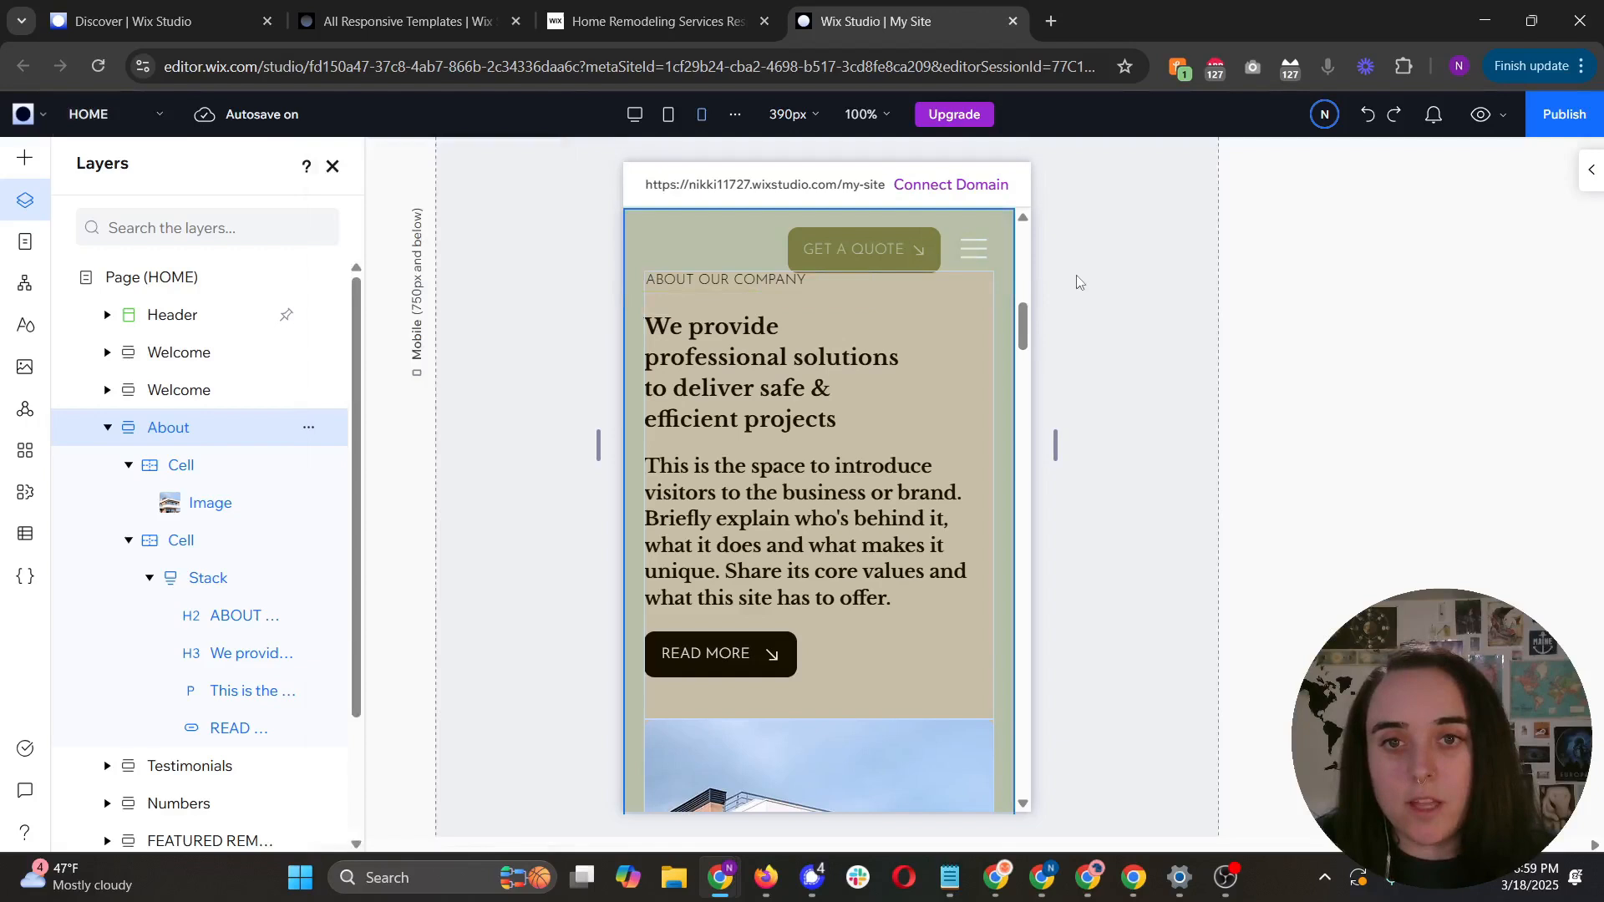
Step: Open the site's page management list and view the options for the Services page
click(162, 119)
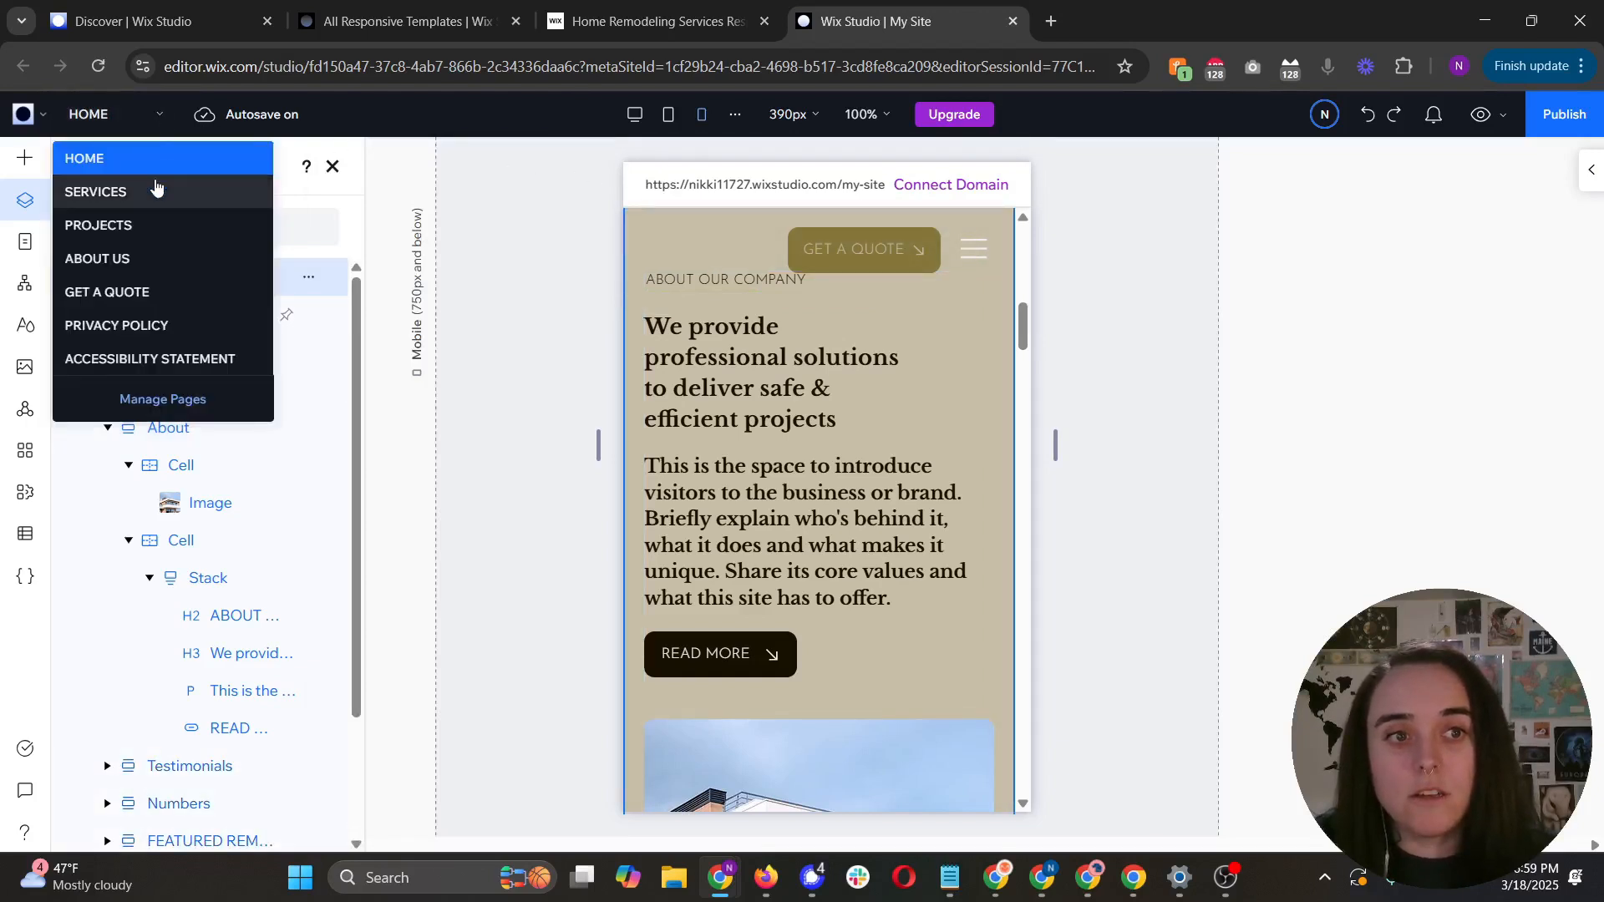
click(156, 400)
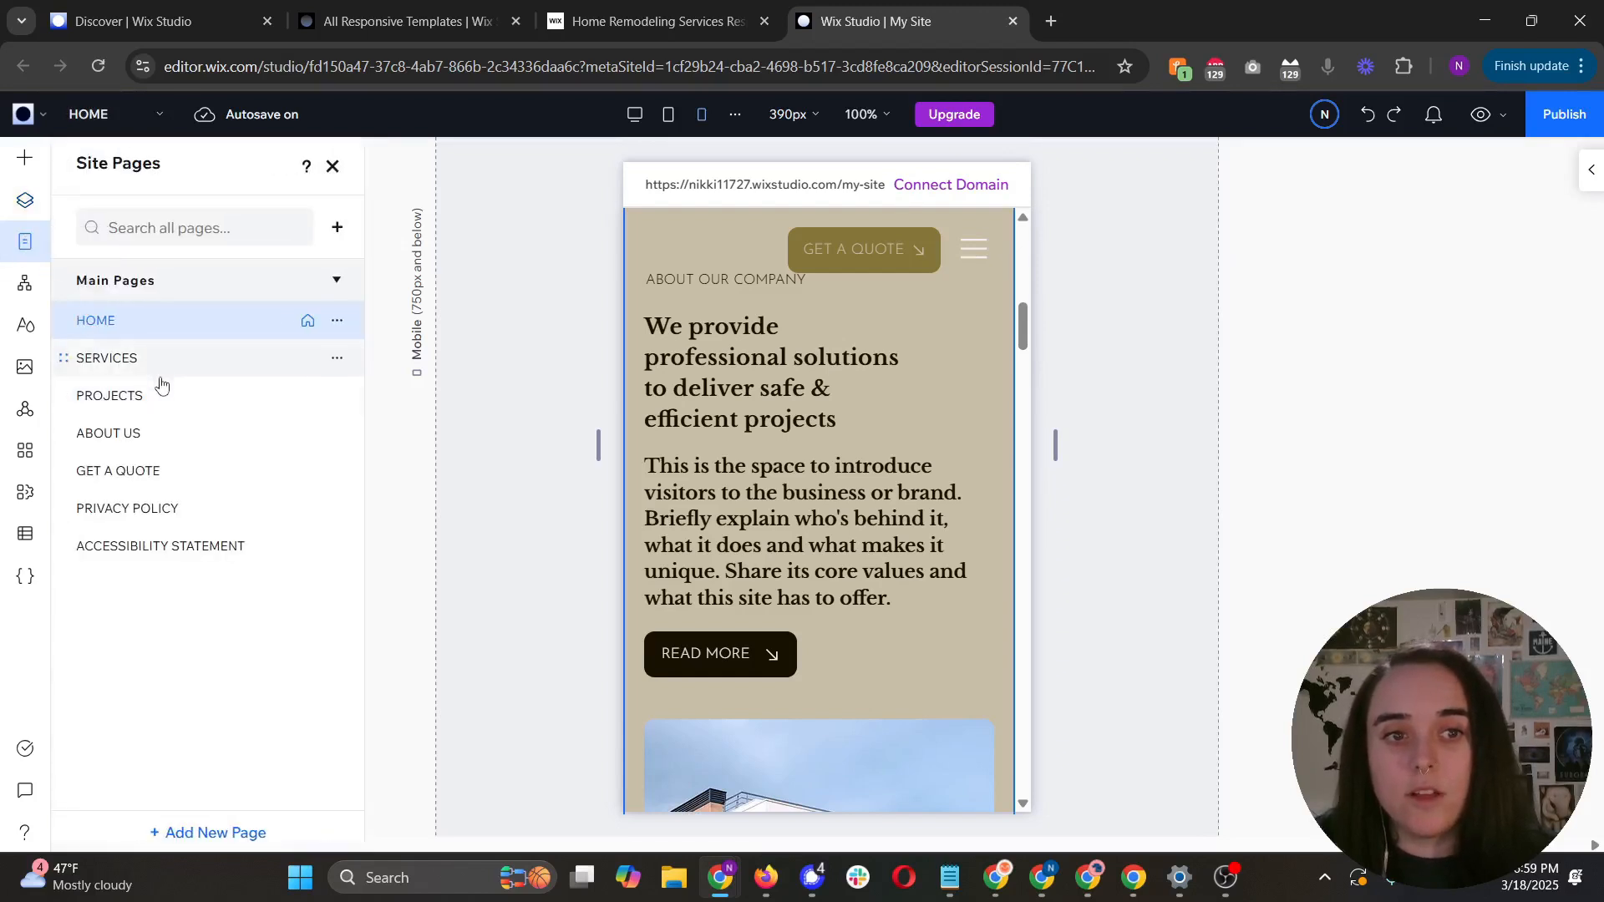
click(341, 360)
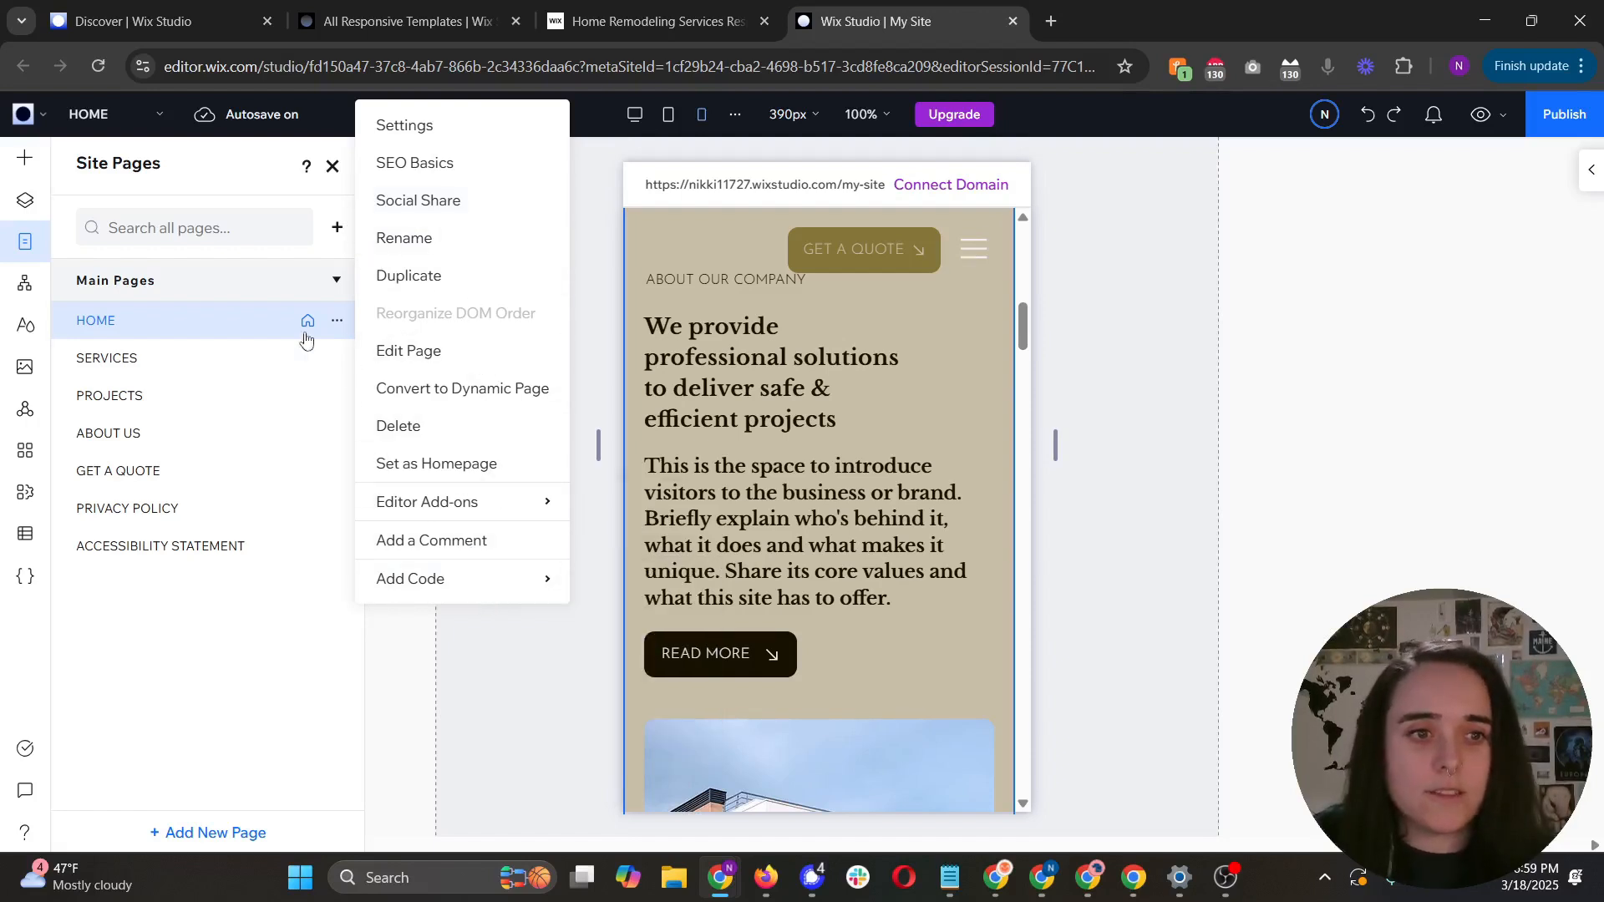
Step: Open the Projects page for editing and look through its project entries at mobile width
click(207, 407)
click(207, 407)
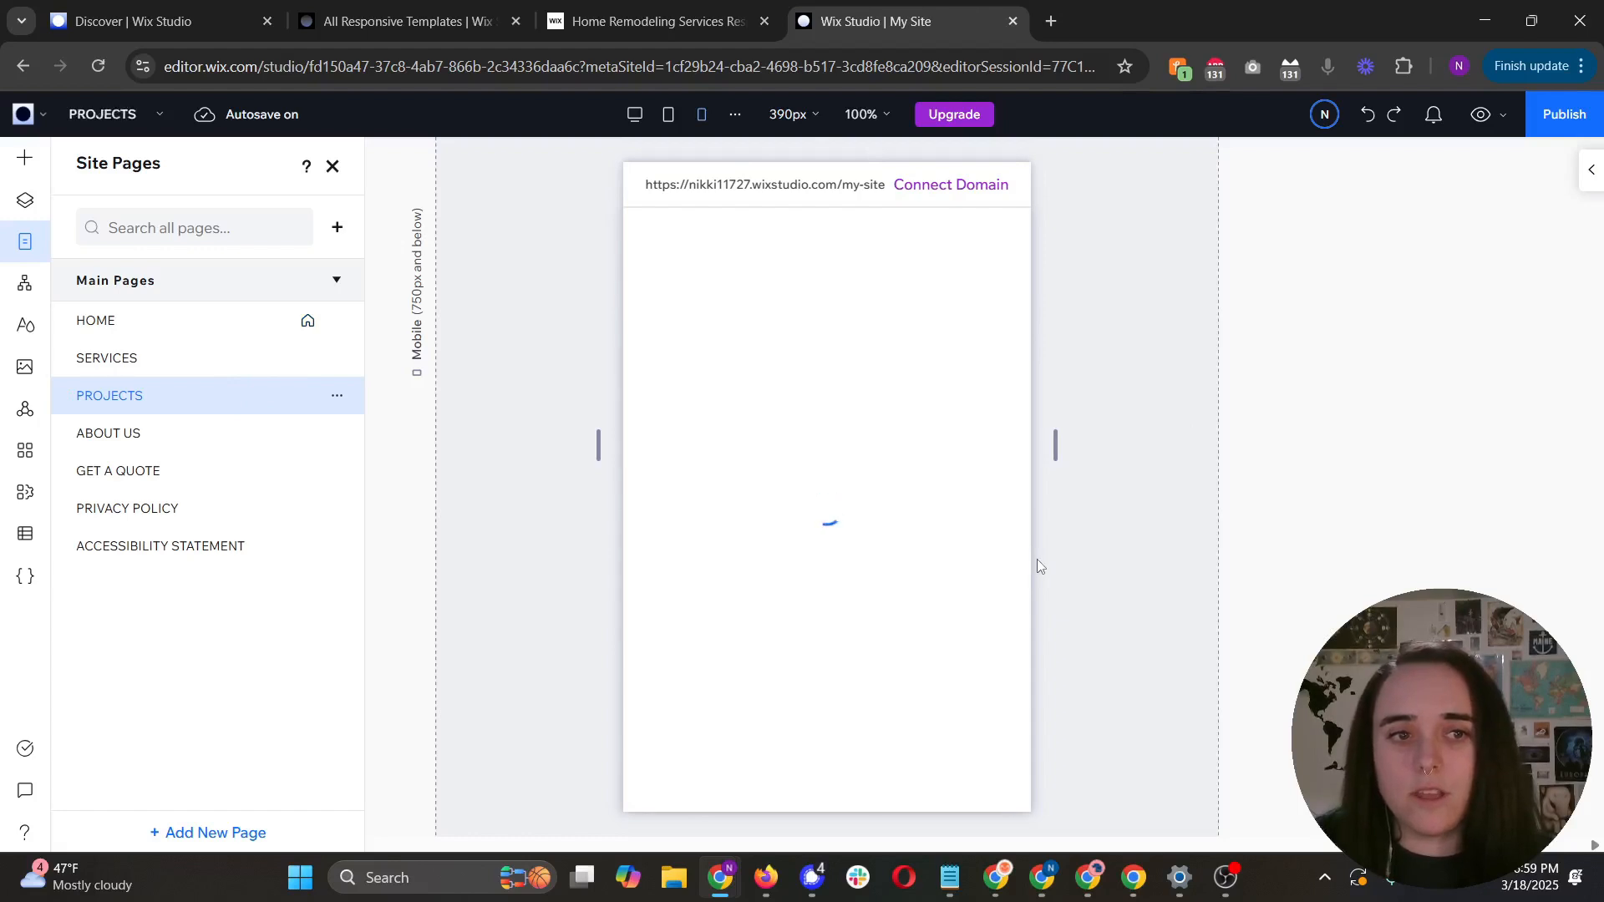
scroll(856, 542, down, 10)
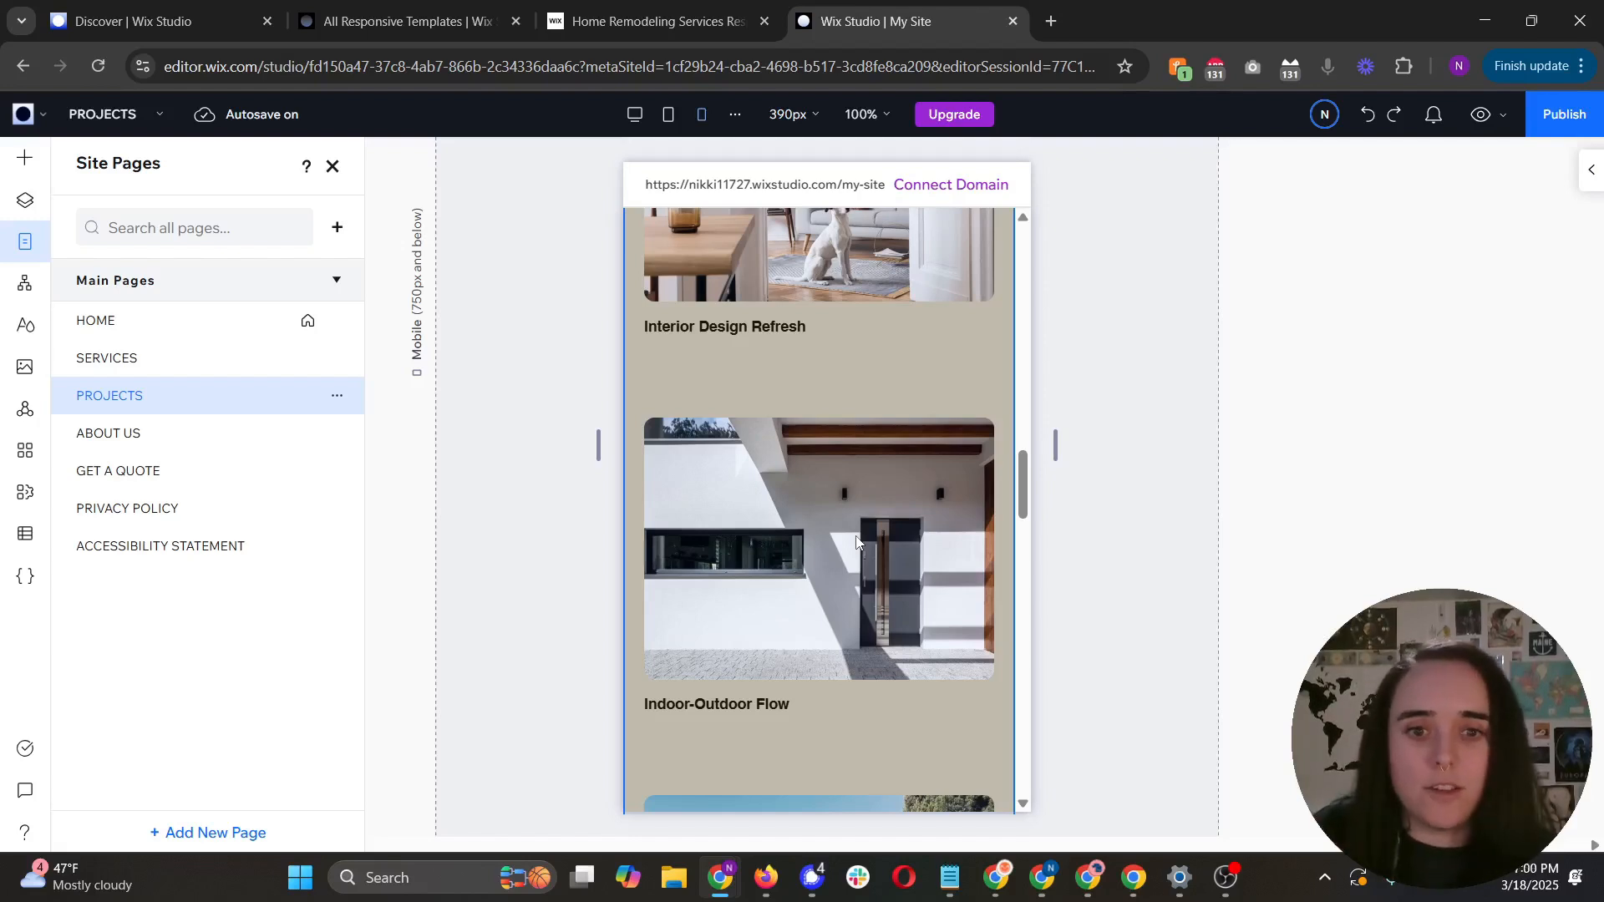
scroll(856, 541, down, 5)
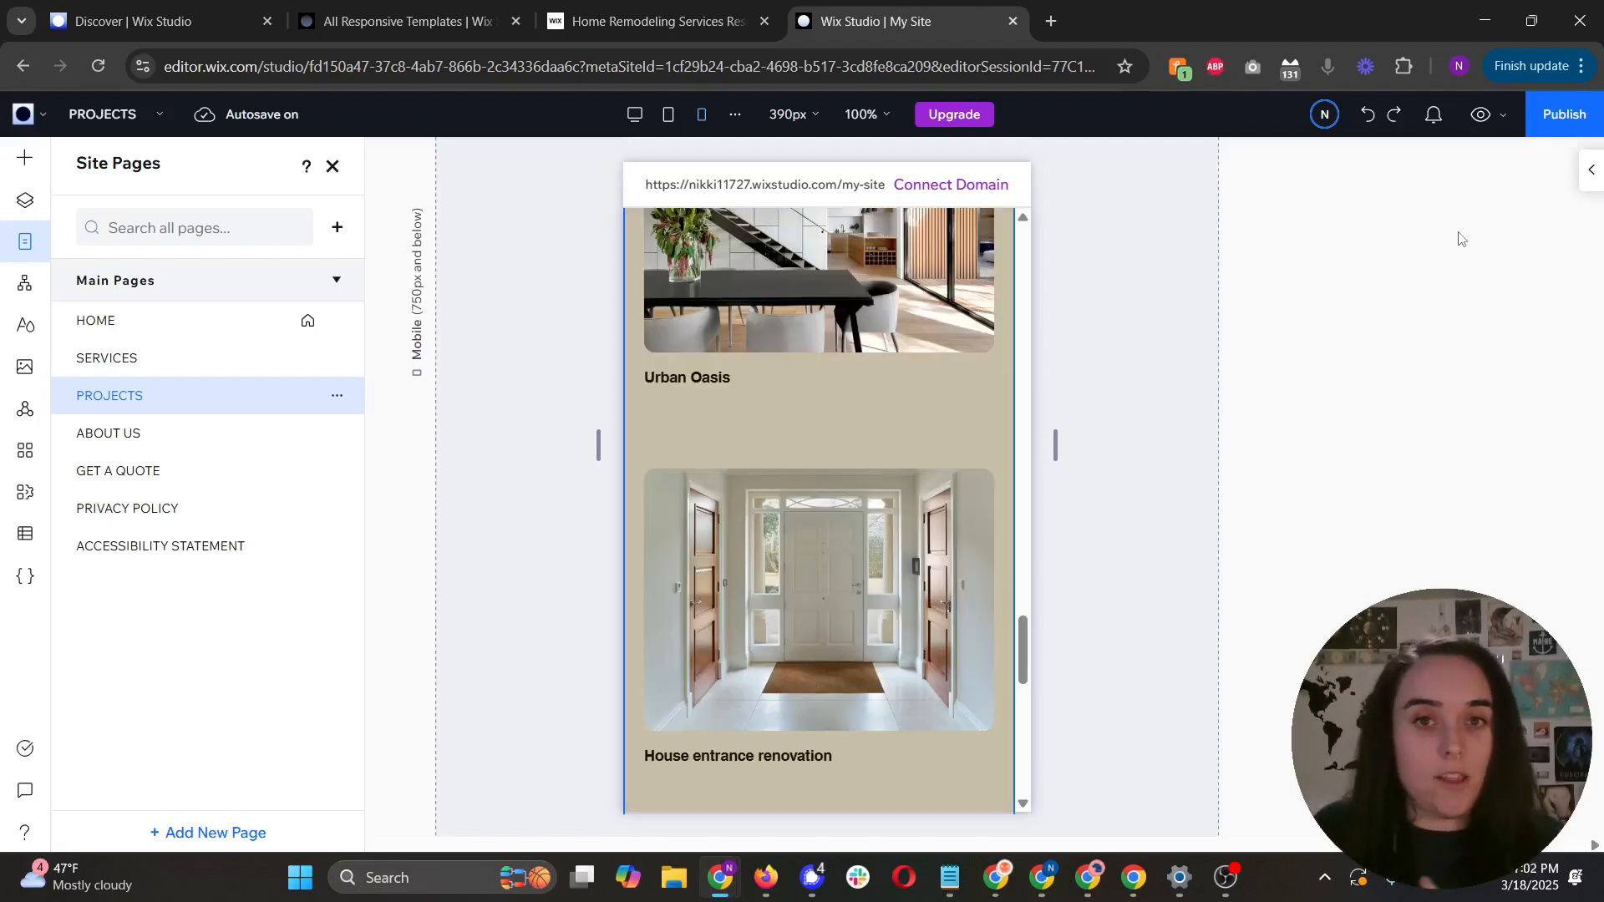